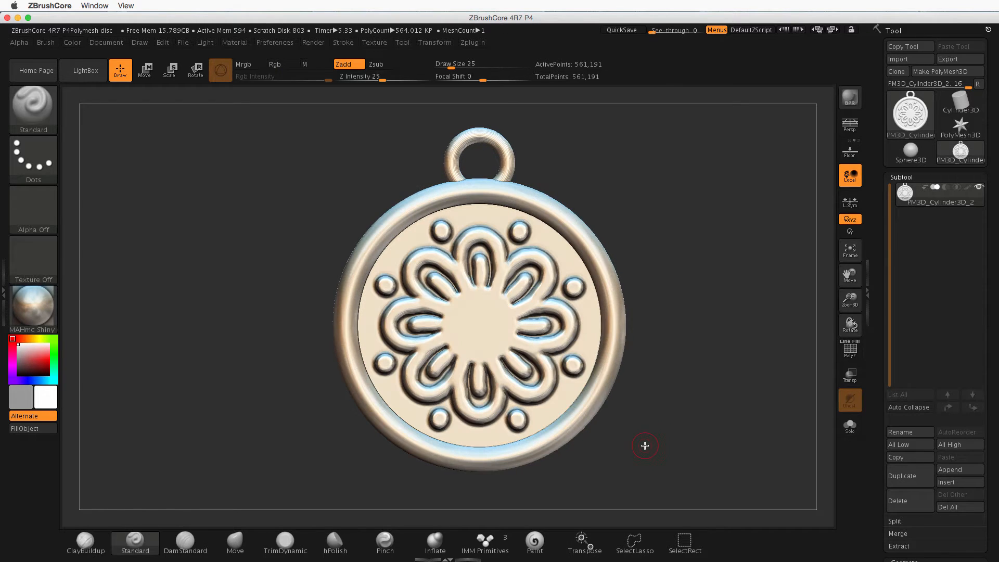
# Step: Hide half of the pendant to examine its side profile, and restore the full model's visibility
pyautogui.moveTo(267, 113)
pyautogui.keyDown('ctrl'); pyautogui.keyDown('shift'); pyautogui.mouseDown()
pyautogui.moveTo(385, 149)
pyautogui.moveTo(476, 492)
pyautogui.mouseUp(); pyautogui.keyUp('shift'); pyautogui.keyUp('ctrl')
pyautogui.moveTo(578, 448)
pyautogui.mouseDown()
pyautogui.moveTo(526, 448)
pyautogui.moveTo(553, 433)
pyautogui.moveTo(647, 442)
pyautogui.moveTo(577, 343)
pyautogui.moveTo(582, 253)
pyautogui.moveTo(575, 276)
pyautogui.mouseUp()
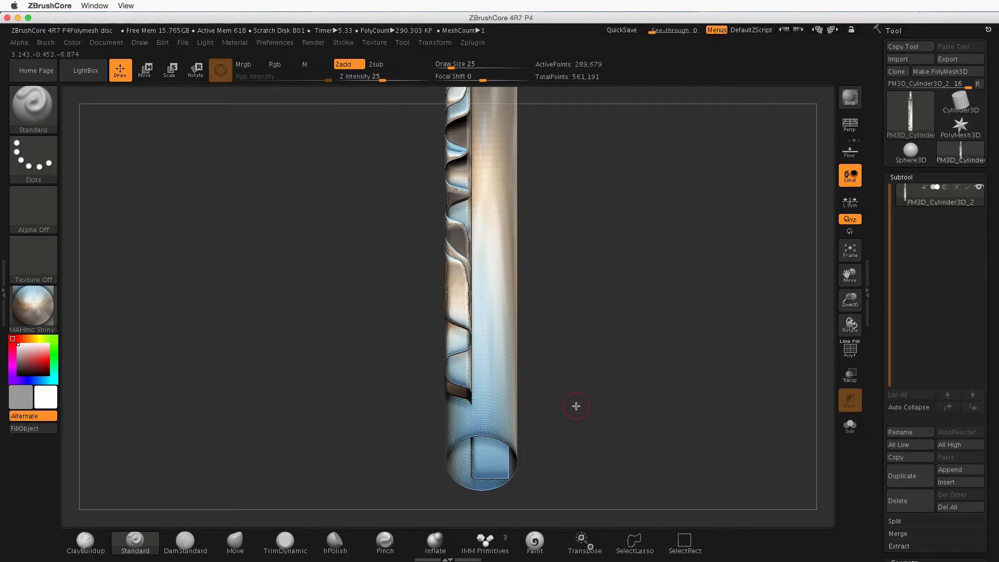
pyautogui.keyDown('ctrl'); pyautogui.keyDown('shift'); pyautogui.click(615, 417); pyautogui.keyUp('shift'); pyautogui.keyUp('ctrl')
pyautogui.moveTo(571, 410)
pyautogui.keyDown('alt'); pyautogui.mouseDown()
pyautogui.moveTo(564, 339)
pyautogui.moveTo(513, 387)
pyautogui.moveTo(640, 408)
pyautogui.mouseUp(); pyautogui.keyUp('alt')
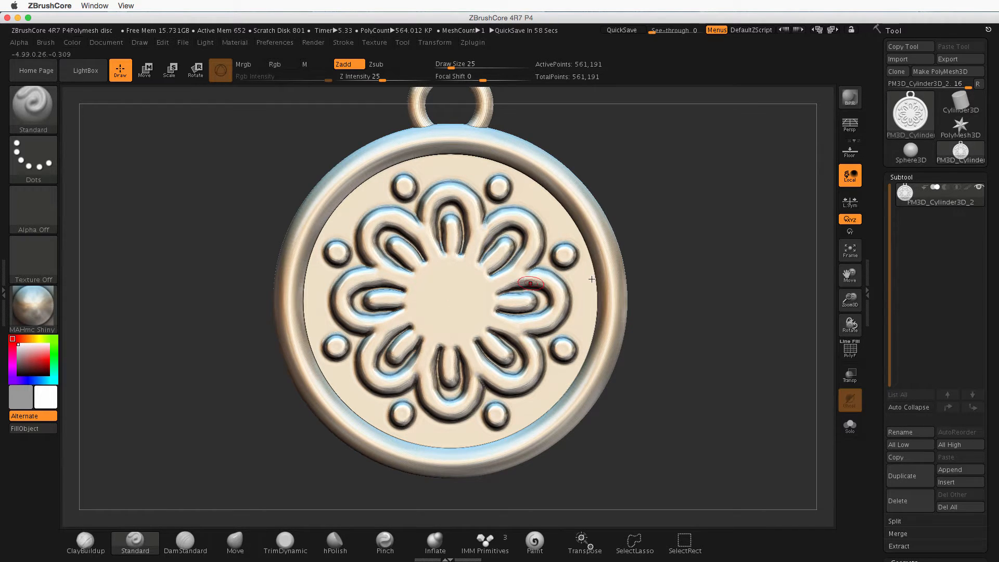
pyautogui.moveTo(654, 390); pyautogui.dragTo(699, 389)
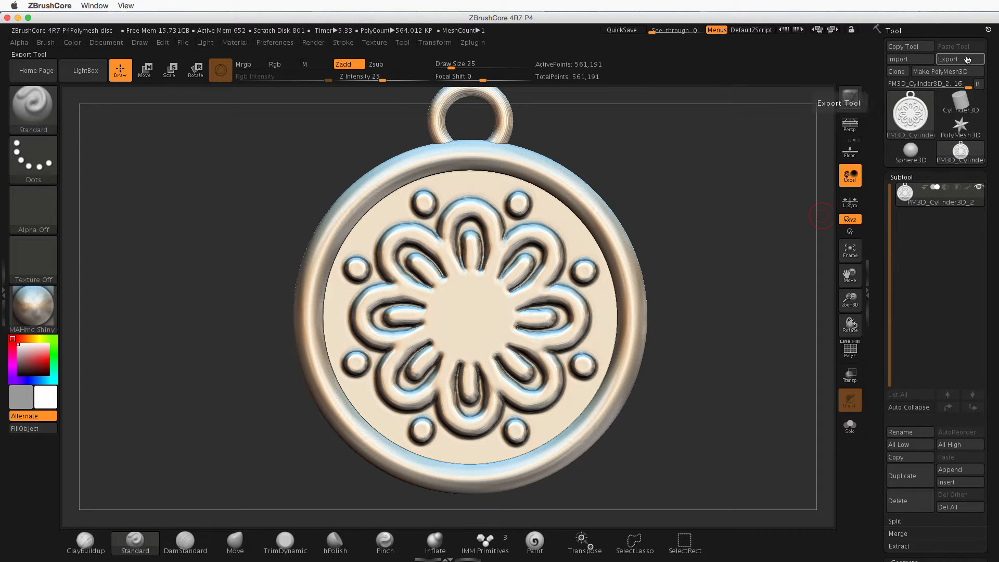
# Step: Switch the active tool to the Cylinder3D primitive, turn on the floor grid and view the cylinder from the side
pyautogui.moveTo(965, 114)
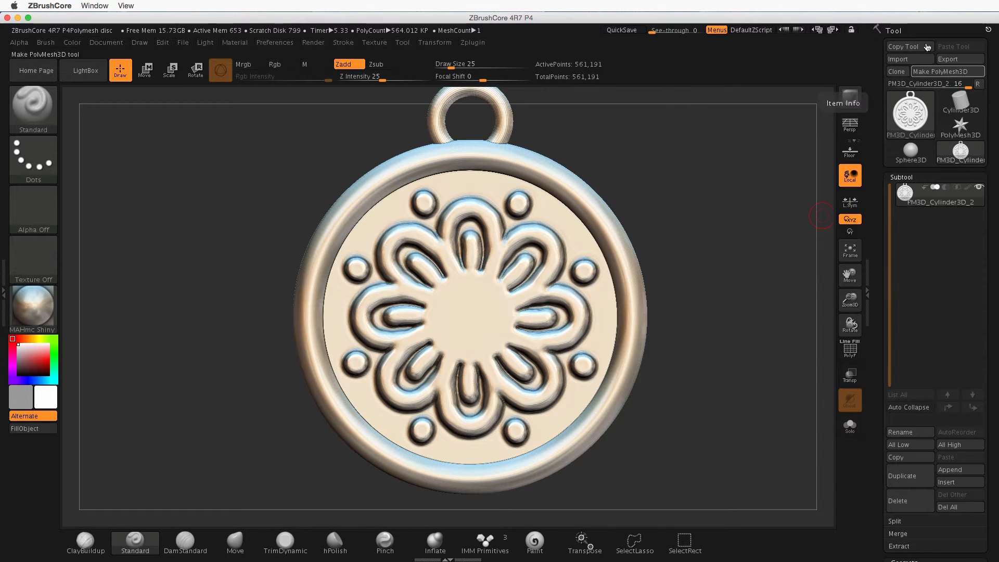
pyautogui.click(965, 101)
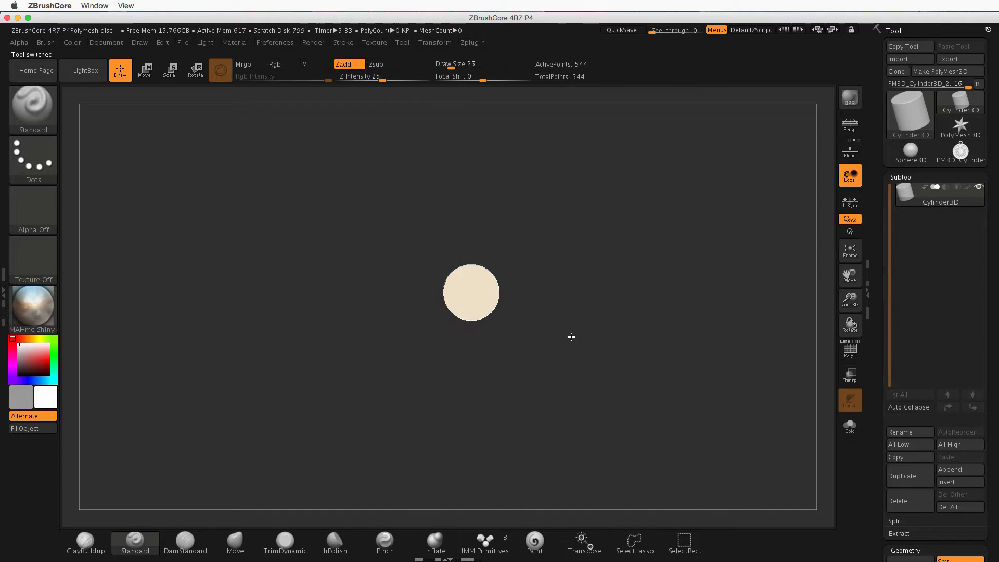
pyautogui.moveTo(572, 337); pyautogui.dragTo(718, 342)
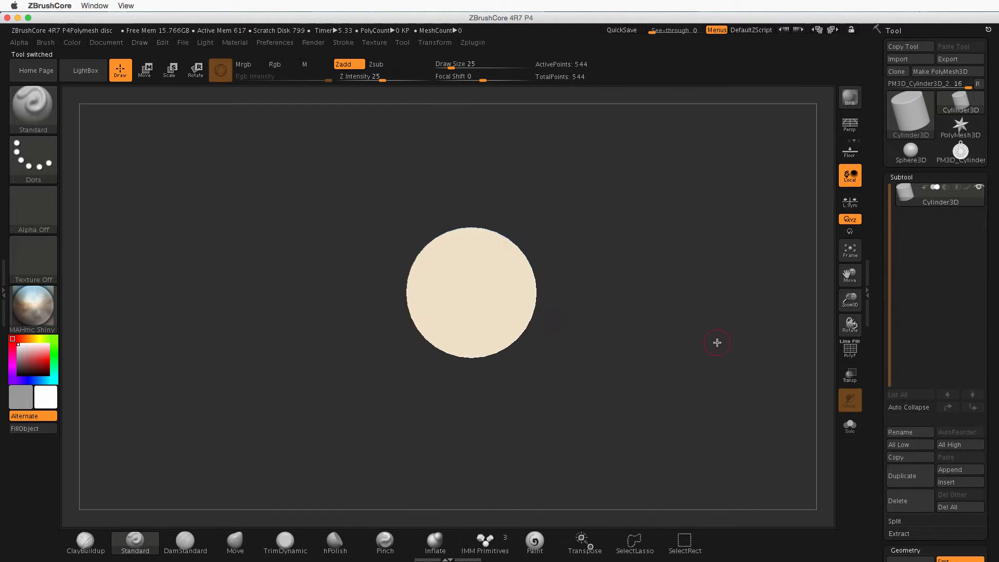
pyautogui.click(851, 151)
pyautogui.moveTo(615, 260); pyautogui.dragTo(683, 330)
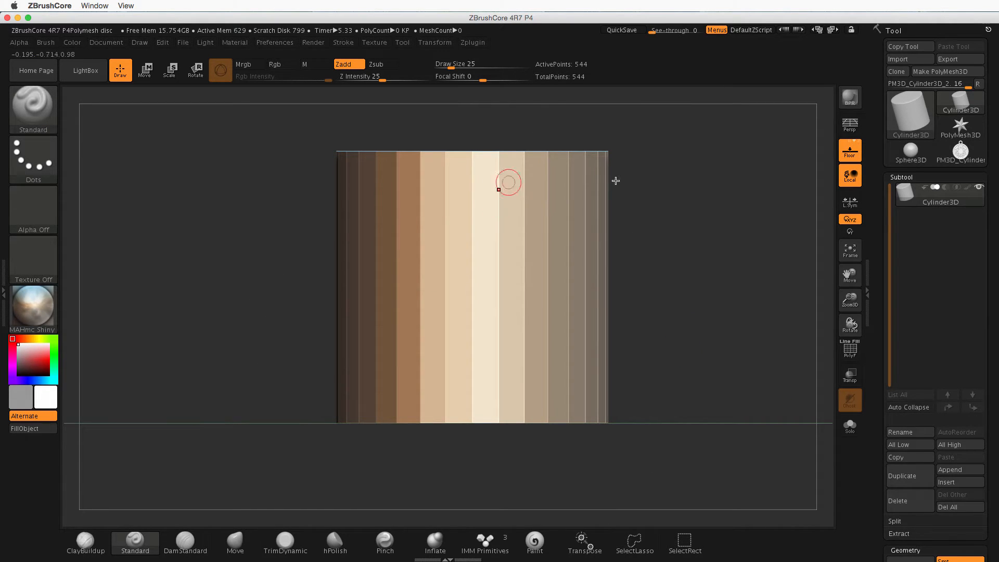
pyautogui.moveTo(617, 180); pyautogui.dragTo(655, 215)
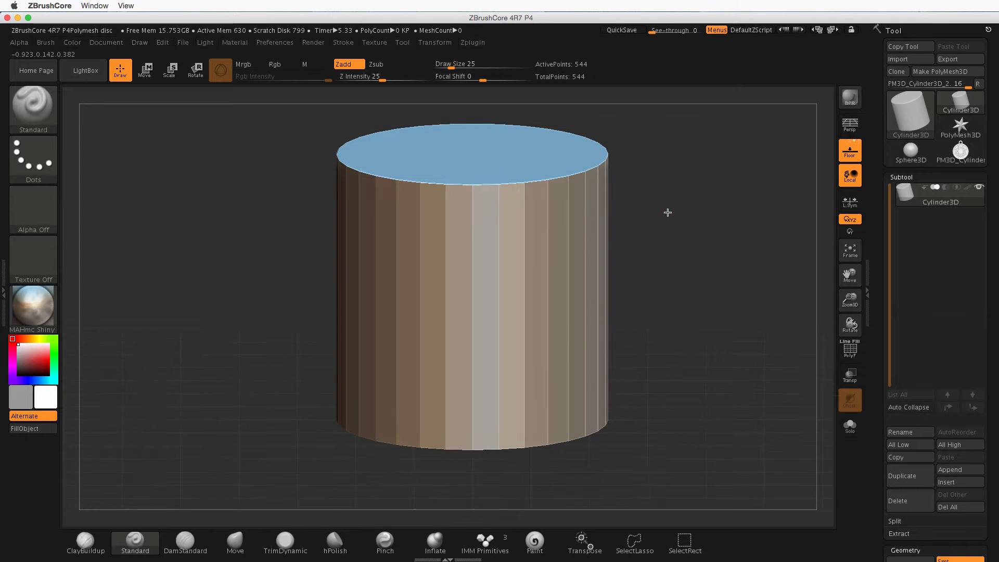
pyautogui.moveTo(666, 214); pyautogui.dragTo(670, 320)
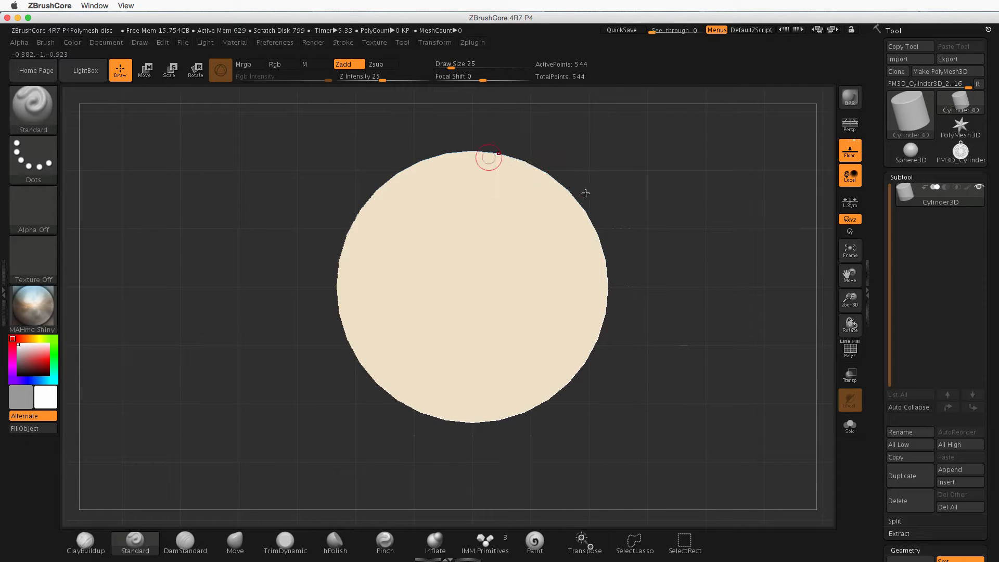
pyautogui.moveTo(660, 391)
pyautogui.keyDown('shift'); pyautogui.mouseDown()
pyautogui.moveTo(656, 283)
pyautogui.moveTo(664, 309)
pyautogui.mouseUp(); pyautogui.keyUp('shift')
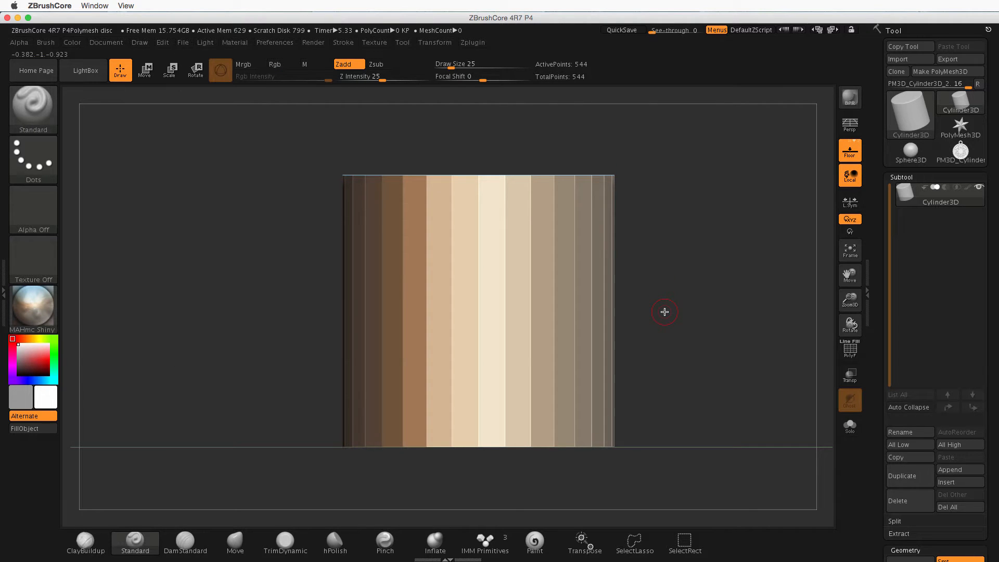
# Step: Turn on the polyframe display for the cylinder
pyautogui.click(854, 356)
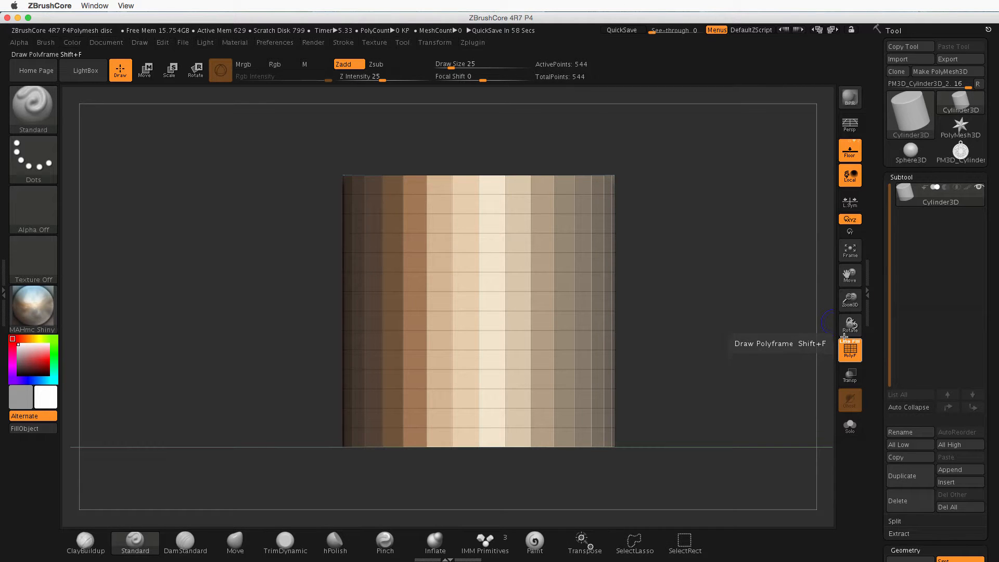
pyautogui.keyDown('alt'); pyautogui.moveTo(645, 356); pyautogui.dragTo(661, 364); pyautogui.keyUp('alt')
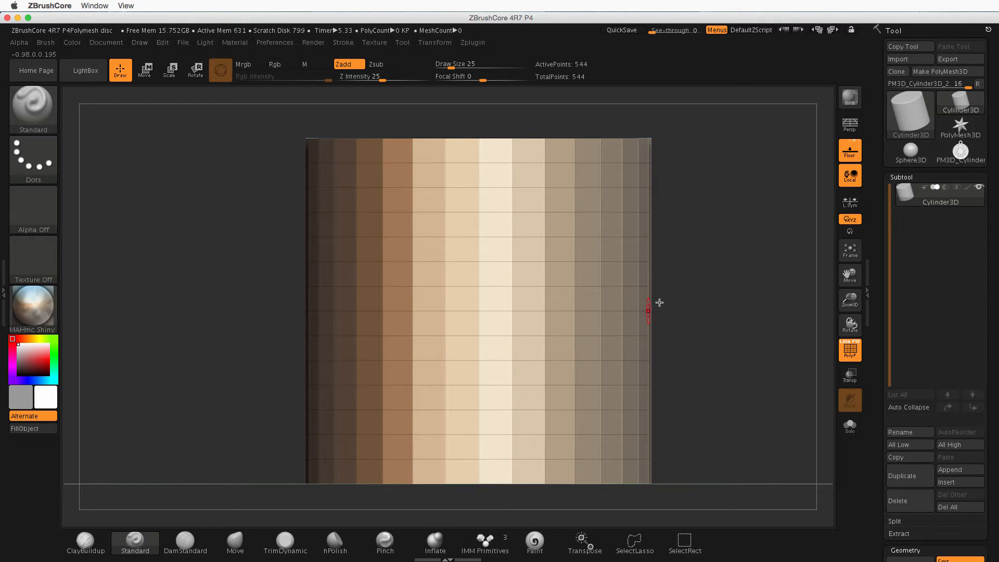
pyautogui.moveTo(680, 294); pyautogui.dragTo(685, 326)
# Step: Set the cylinder's HDivide to 256 in its Initialize settings, with the other open tool sections collapsed
pyautogui.click(902, 177)
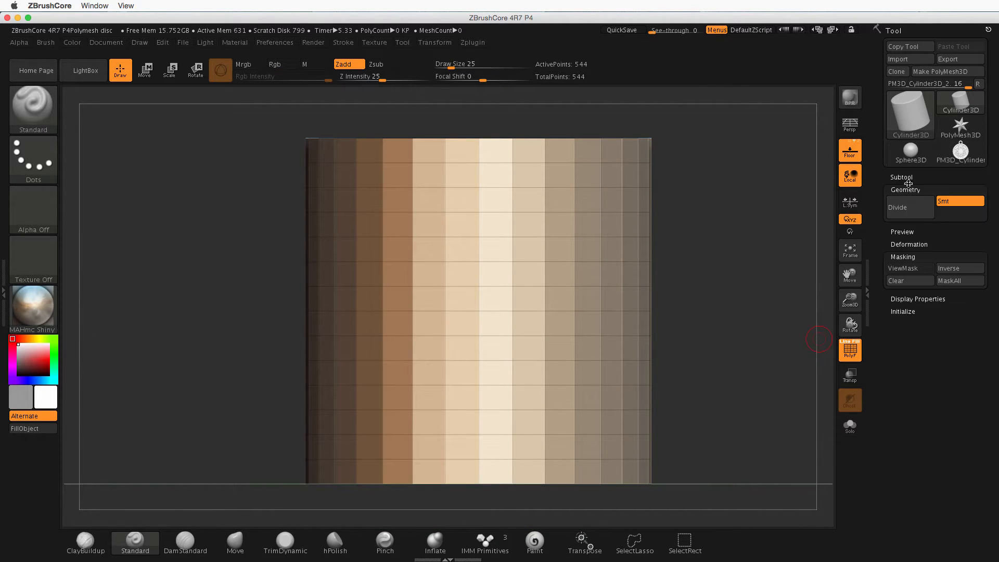
pyautogui.click(906, 190)
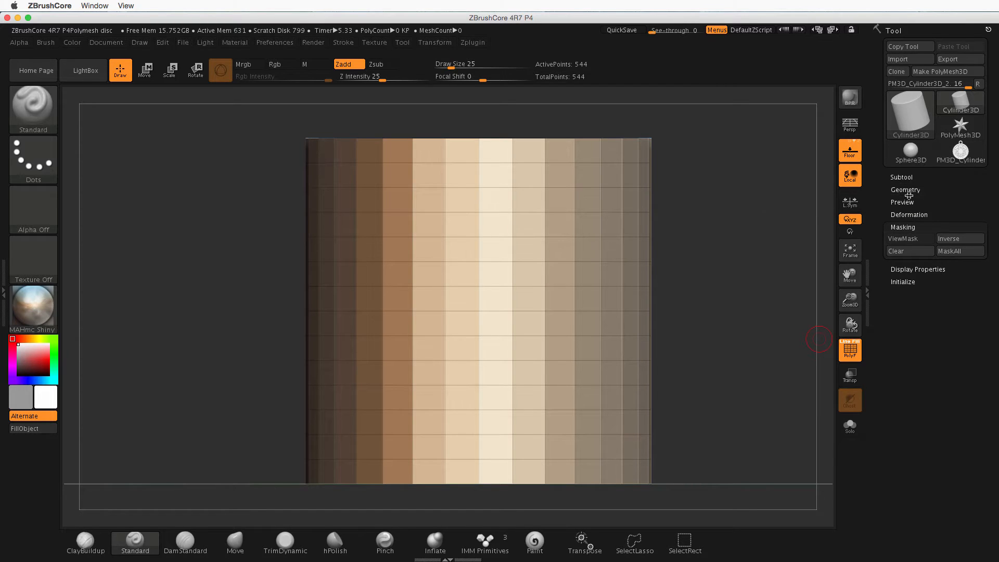
pyautogui.click(914, 227)
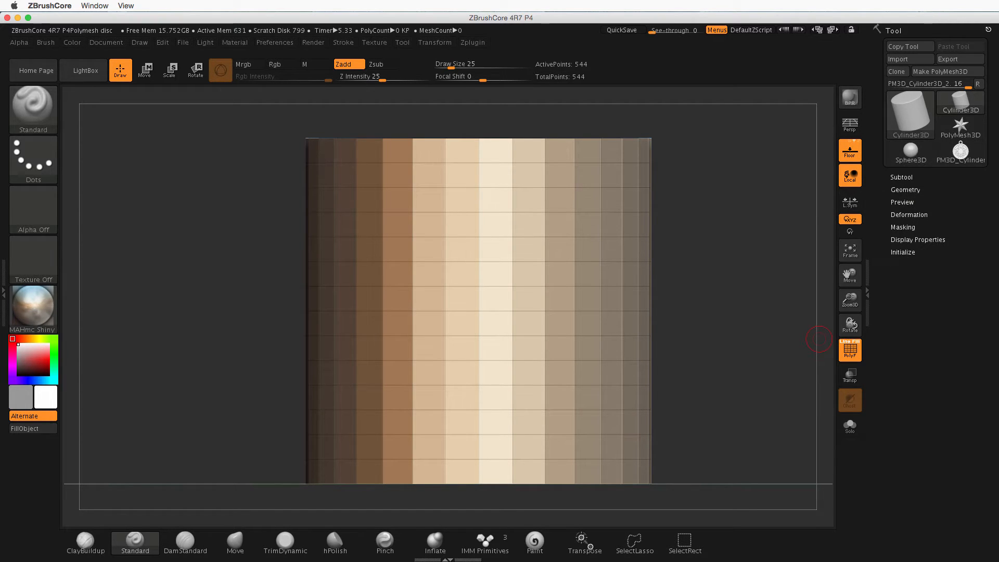
pyautogui.click(902, 253)
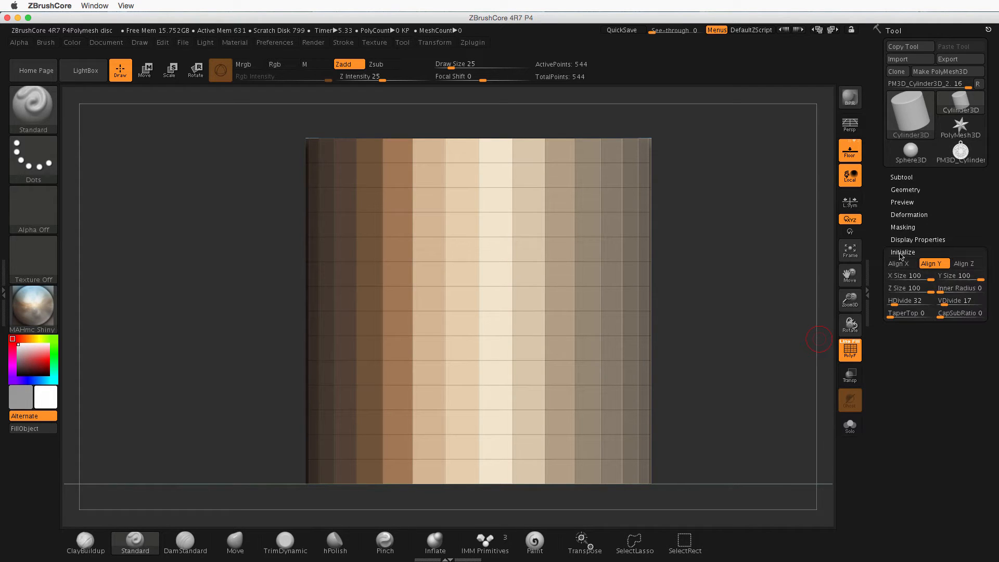
pyautogui.click(895, 302)
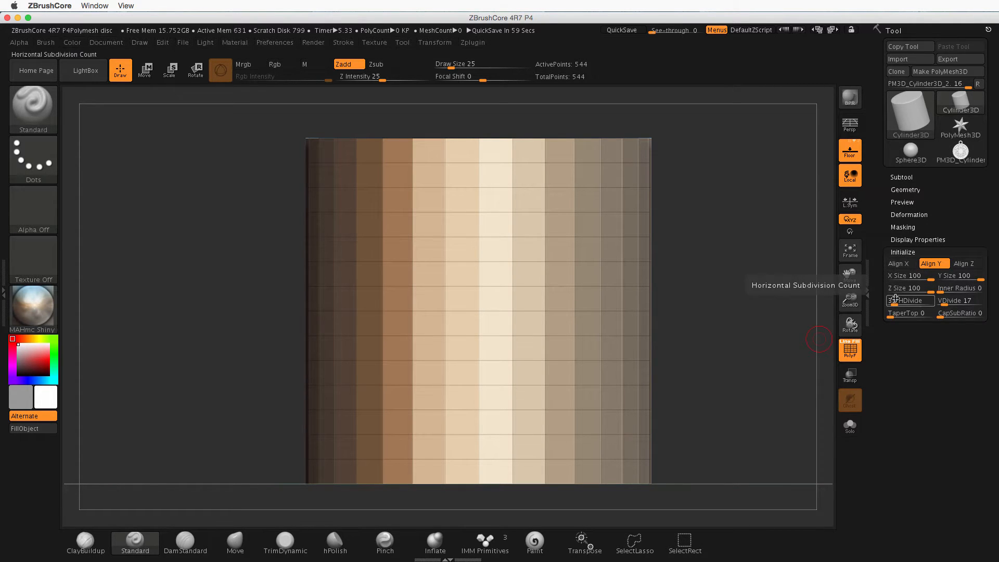
pyautogui.moveTo(896, 304); pyautogui.dragTo(943, 302)
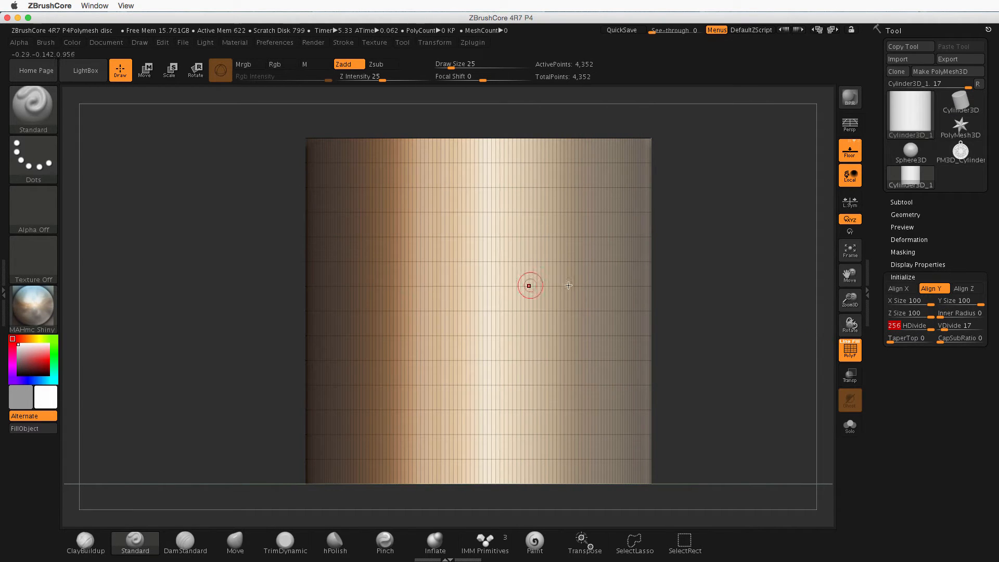
# Step: Check the cylinder's surface smoothness with the polyframe hidden, and show the polyframe again
pyautogui.click(850, 350)
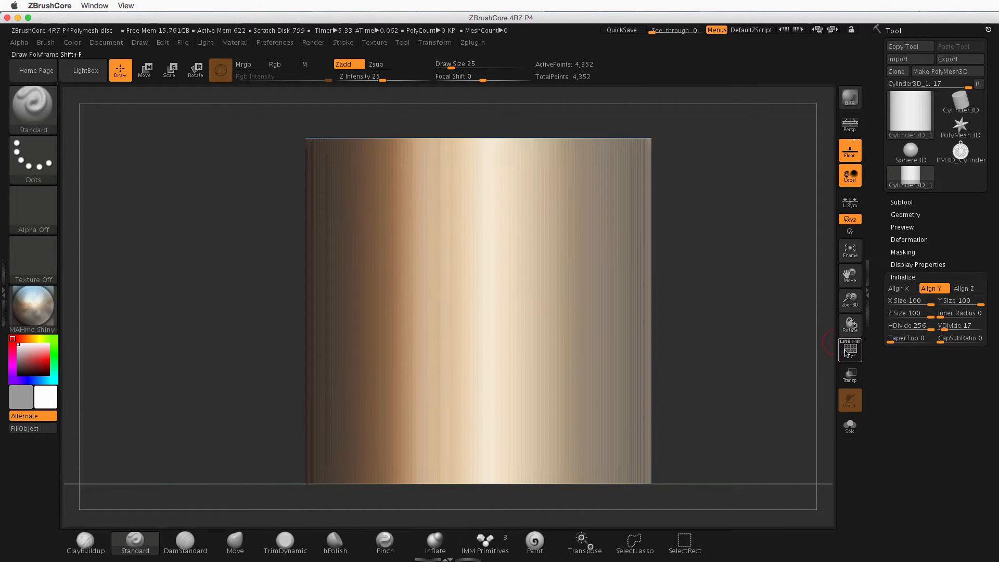
pyautogui.moveTo(771, 330); pyautogui.dragTo(739, 308)
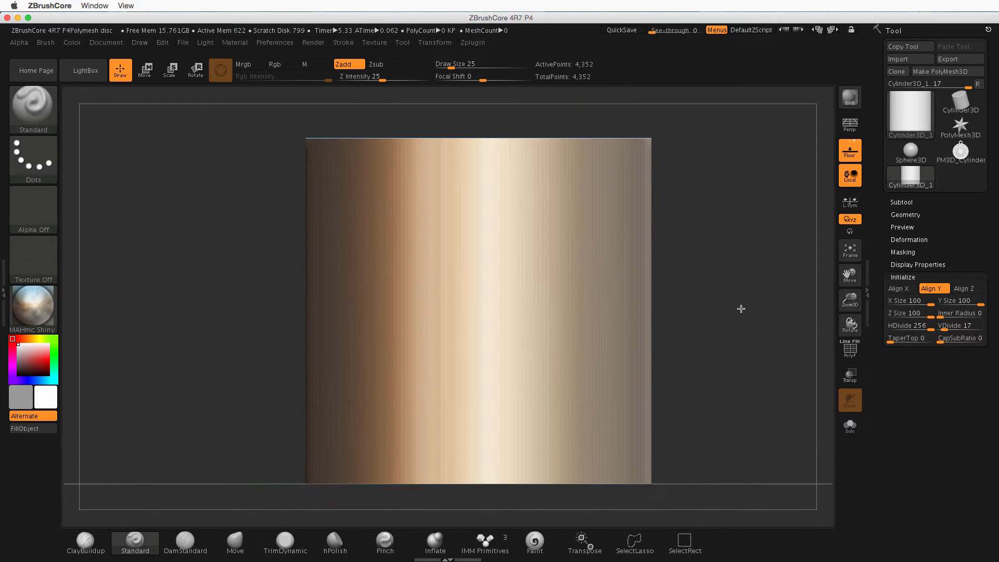
pyautogui.click(850, 351)
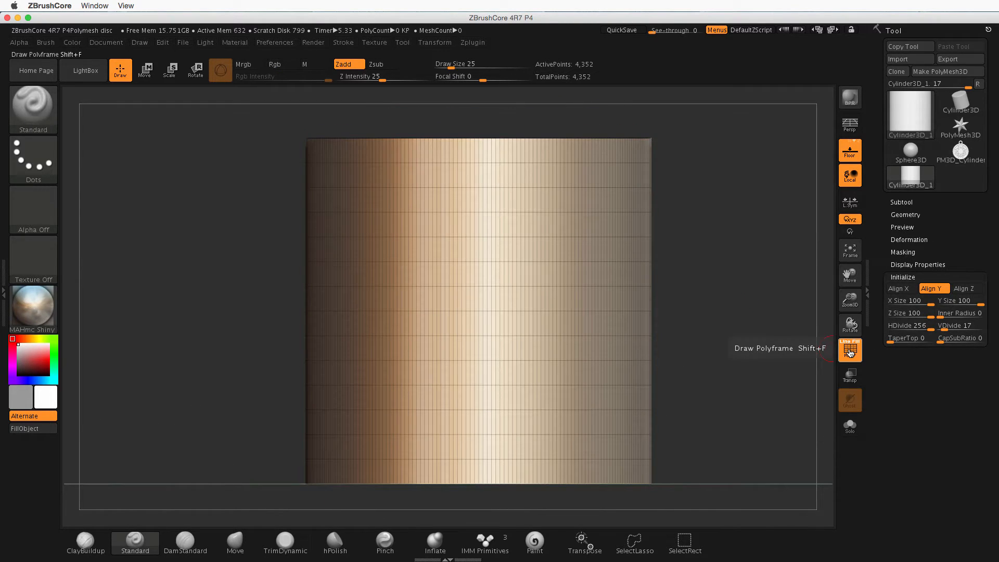
# Step: Set the cylinder's VDivide to 4 and its Z Size to 10 to flatten it into a disc
pyautogui.click(969, 326)
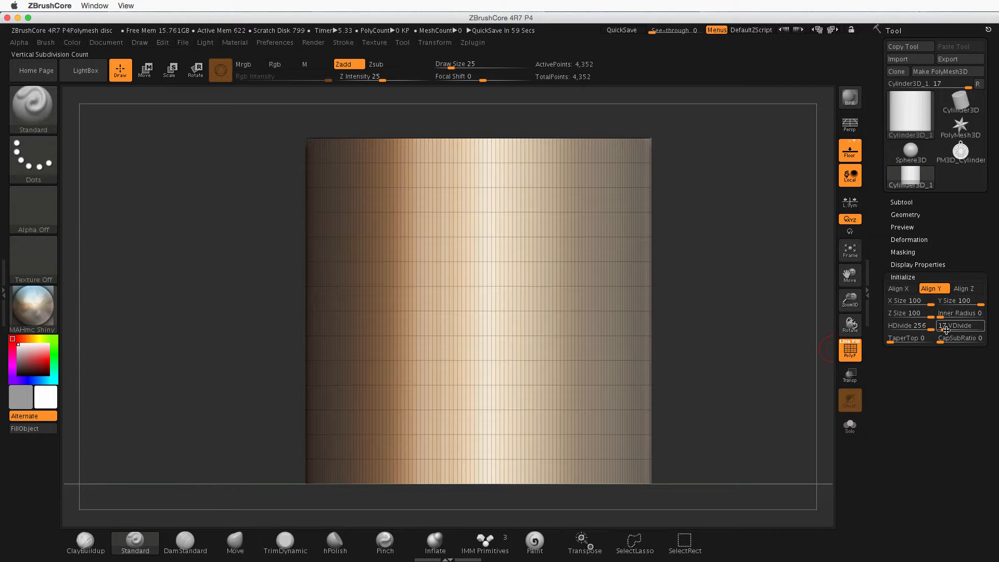
pyautogui.moveTo(947, 329); pyautogui.dragTo(937, 330)
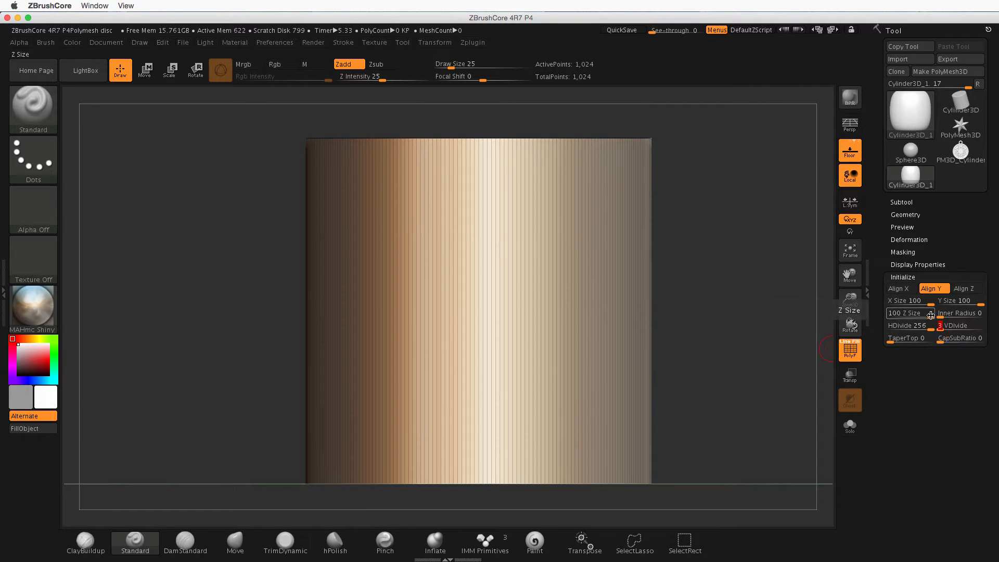
pyautogui.moveTo(931, 319); pyautogui.dragTo(912, 320)
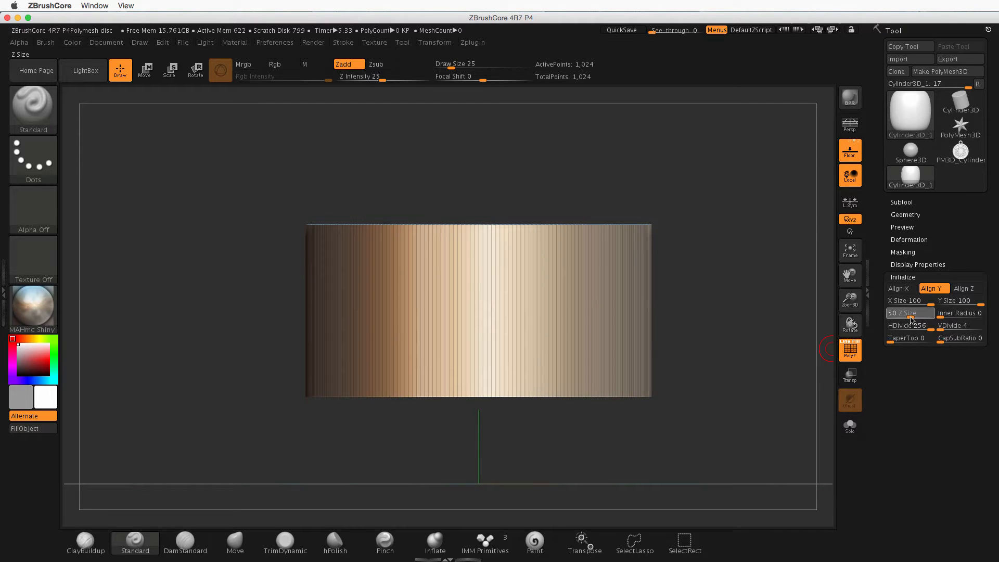
pyautogui.click(893, 313)
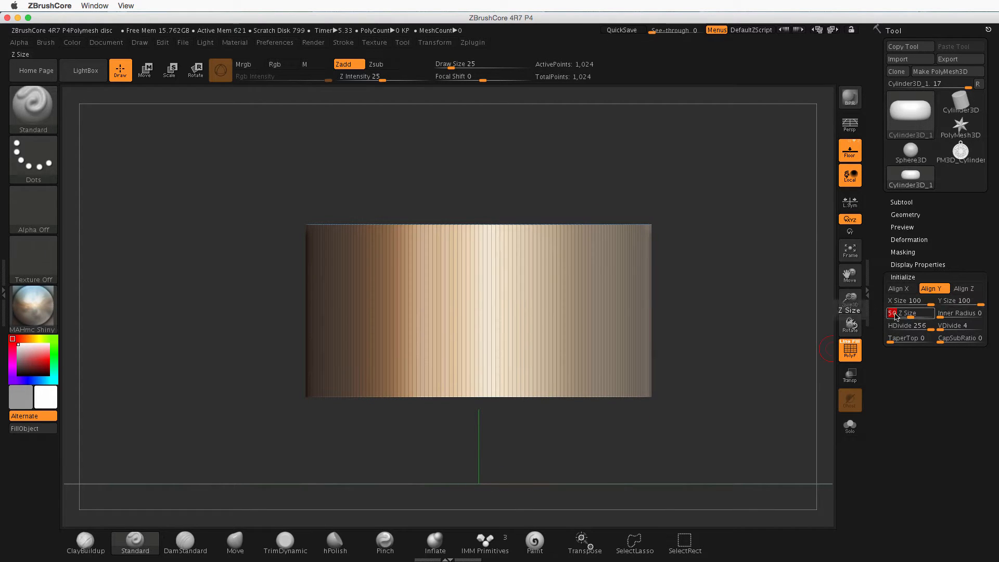
pyautogui.write('10')
pyautogui.press('Return')
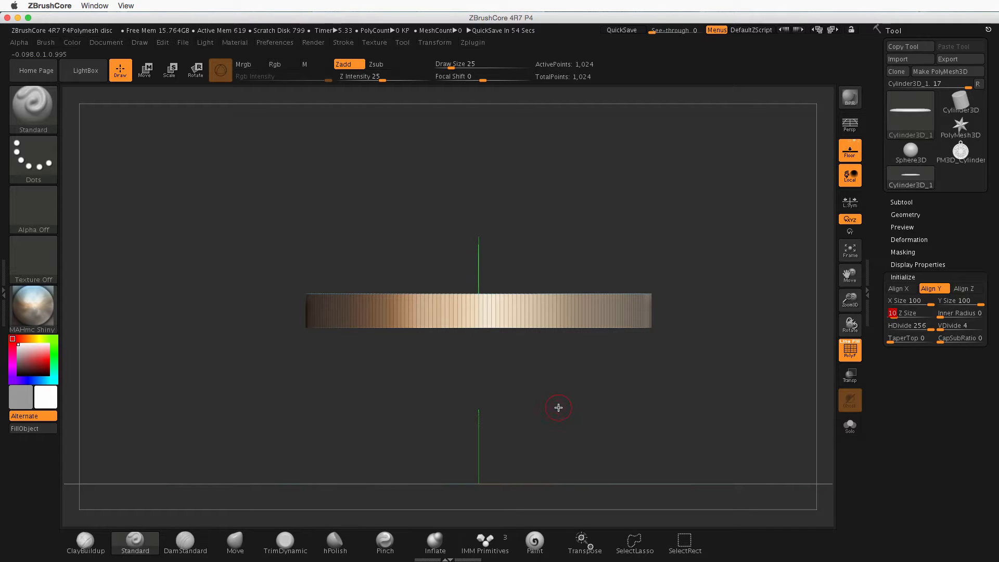
pyautogui.moveTo(559, 408); pyautogui.dragTo(610, 397)
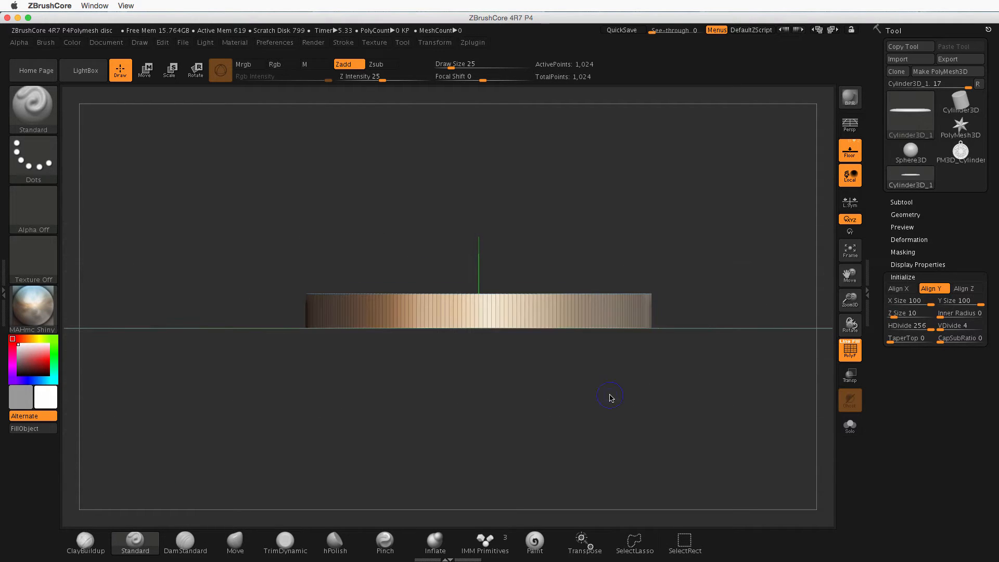
pyautogui.moveTo(683, 286); pyautogui.dragTo(724, 361)
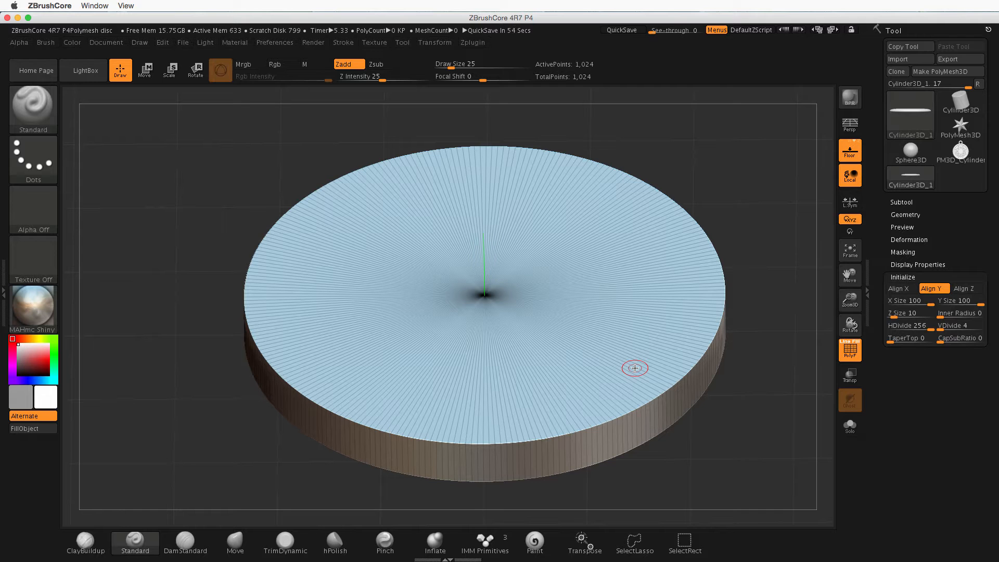
pyautogui.click(19, 118)
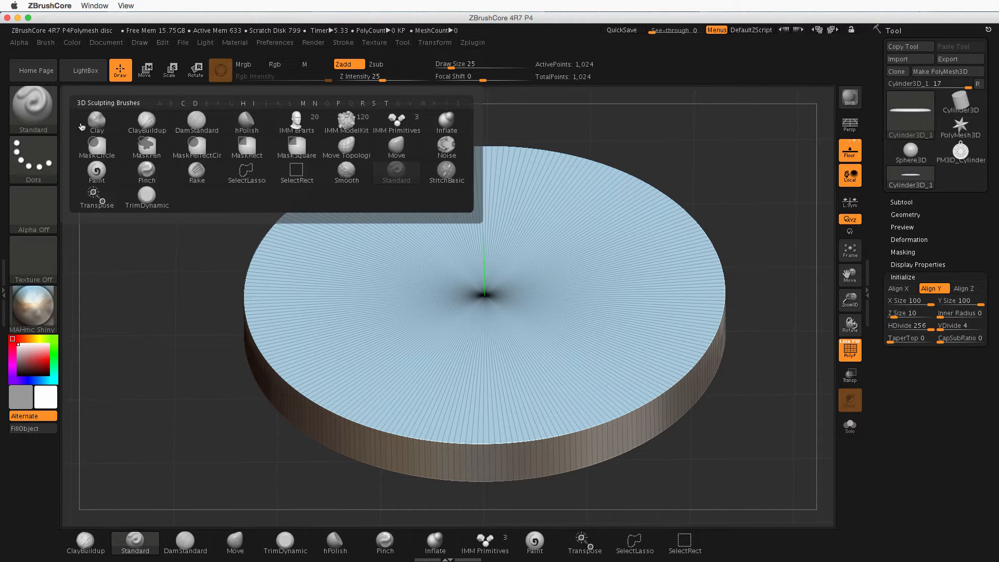
pyautogui.moveTo(586, 300)
pyautogui.keyDown('shift'); pyautogui.mouseDown(button='right')
pyautogui.moveTo(542, 319)
pyautogui.moveTo(602, 308)
pyautogui.mouseUp(button='right'); pyautogui.keyUp('shift')
pyautogui.moveTo(736, 394); pyautogui.dragTo(757, 341, button='right')
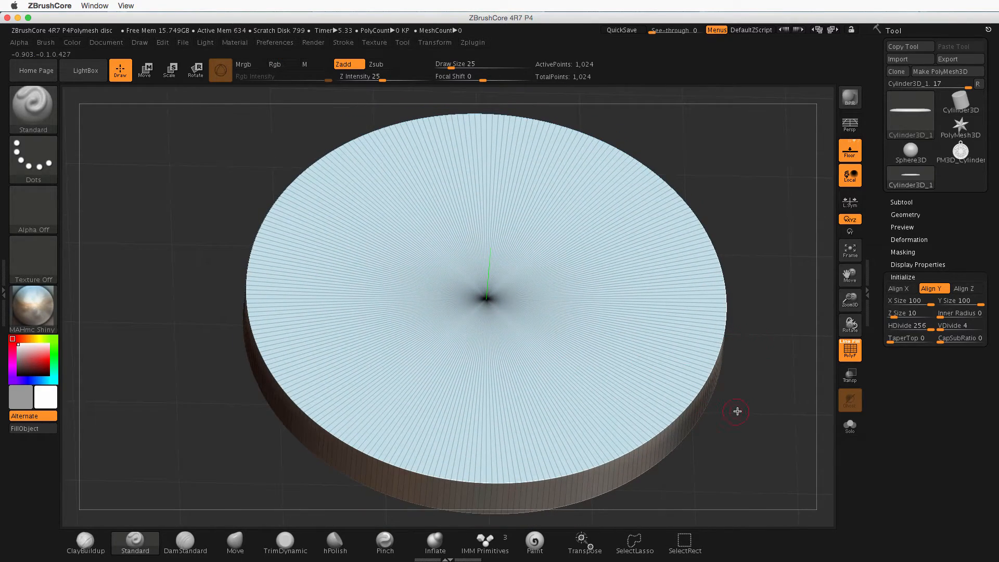
pyautogui.moveTo(736, 408); pyautogui.dragTo(736, 394, button='right')
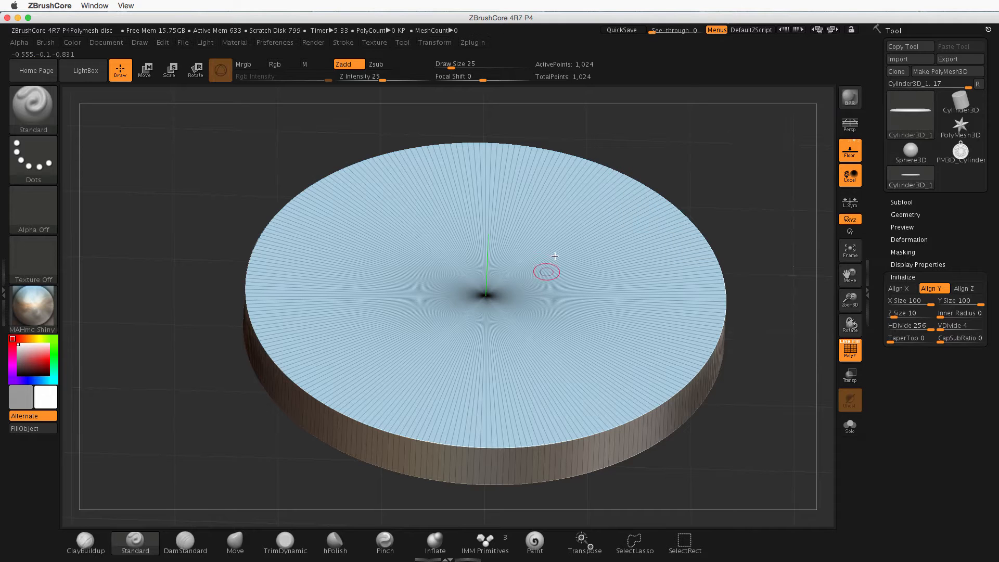
# Step: Convert the disc into a PolyMesh3D and compare its polyframe with Fill and Line each switched off, leaving both on
pyautogui.click(932, 72)
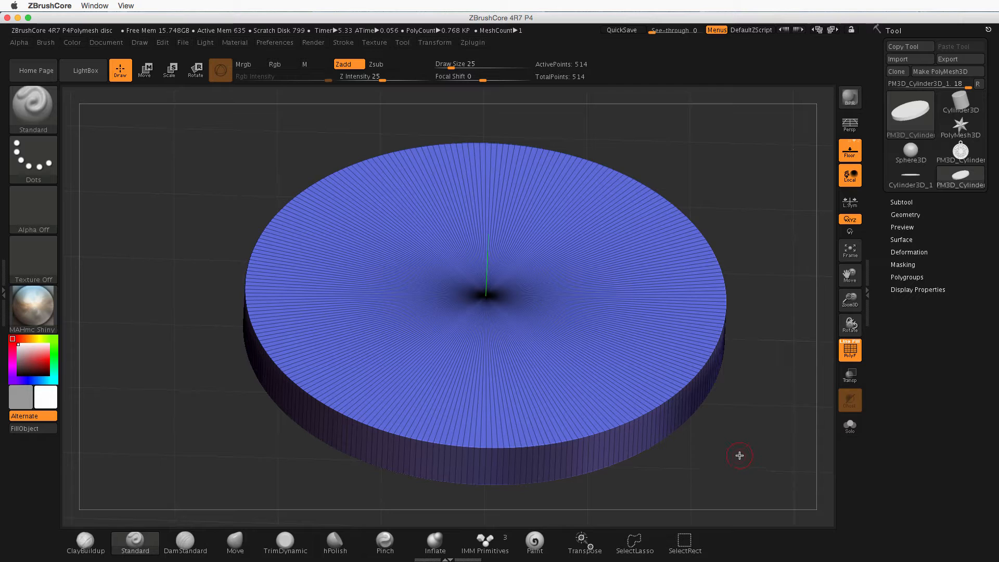
pyautogui.click(857, 345)
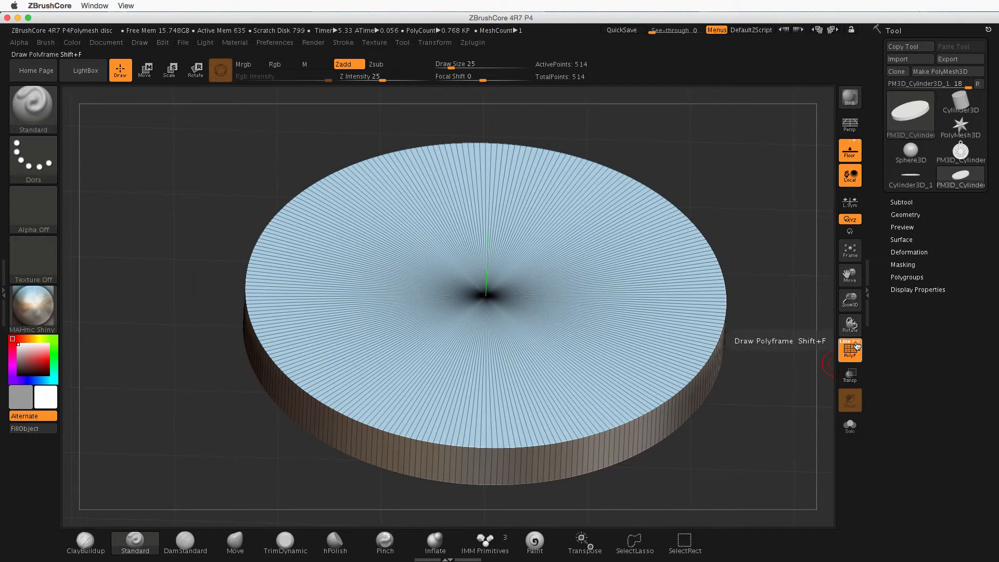
pyautogui.click(858, 345)
pyautogui.click(841, 345)
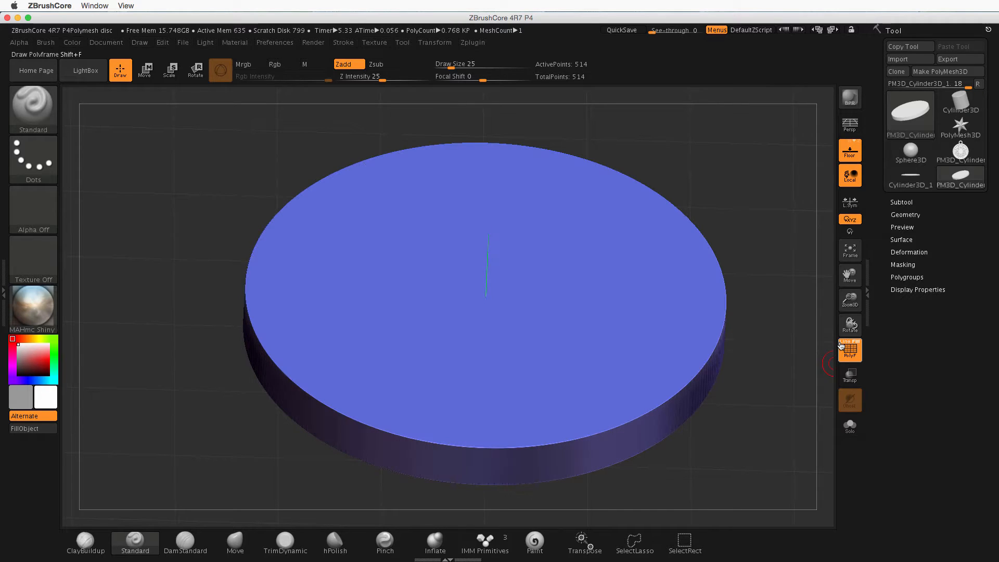
pyautogui.click(842, 346)
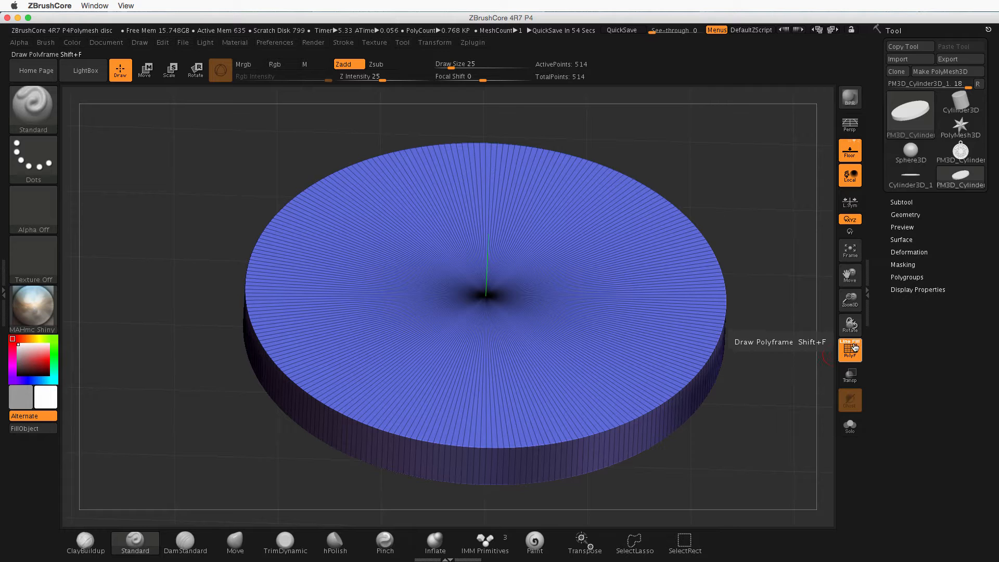
# Step: Examine the disc's radial polyframe from above and from the side
pyautogui.click(857, 342)
pyautogui.click(857, 343)
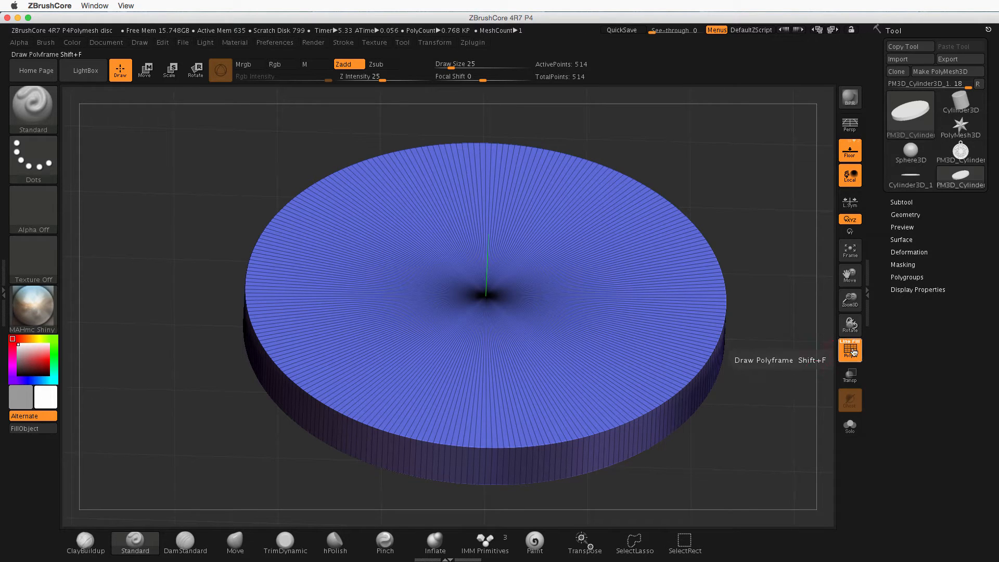
pyautogui.moveTo(768, 408); pyautogui.dragTo(727, 416)
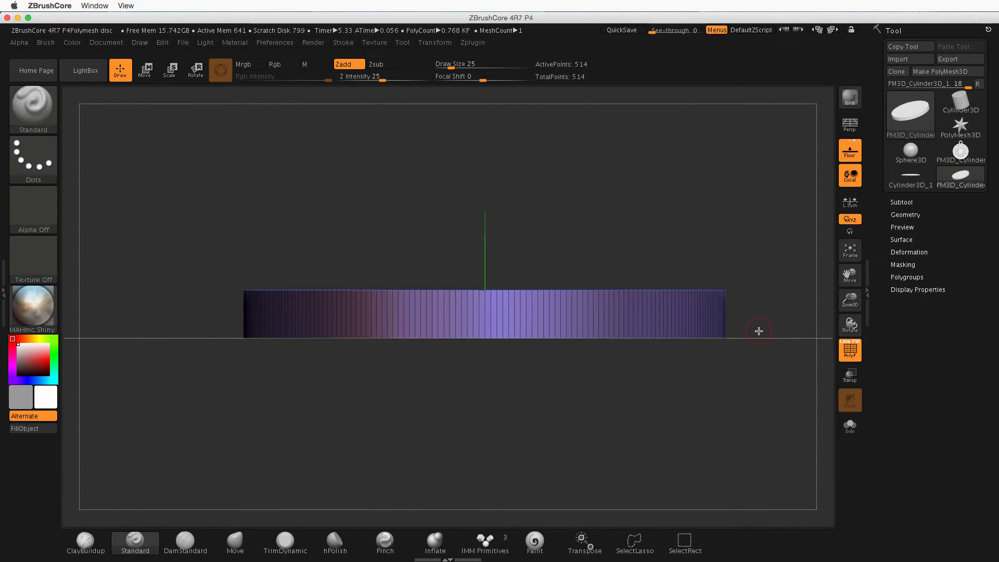
pyautogui.moveTo(758, 330); pyautogui.dragTo(756, 377)
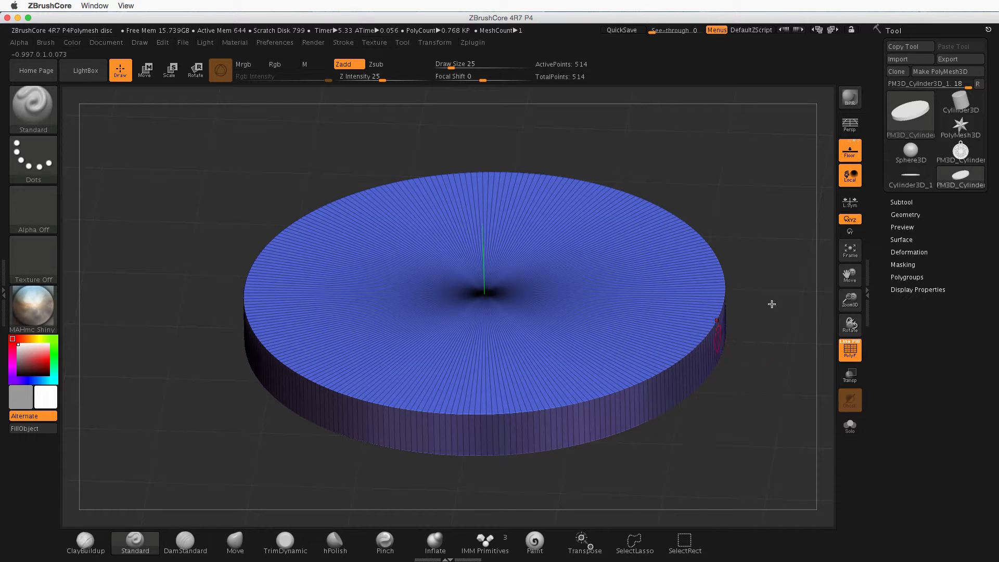
# Step: Switch to the finished pendant tool and examine its ornamented front face with the polyframe shown
pyautogui.click(976, 155)
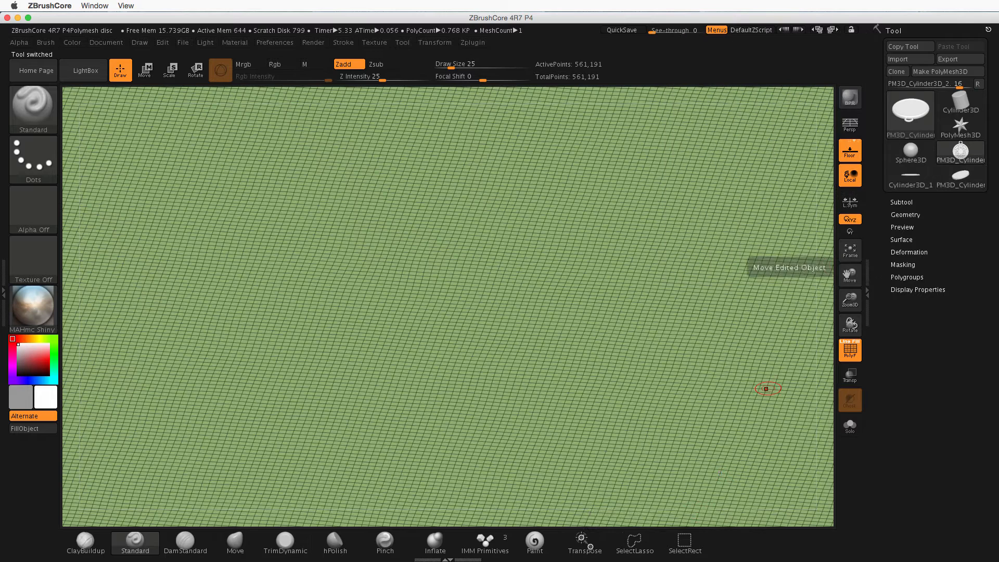
pyautogui.press('f')
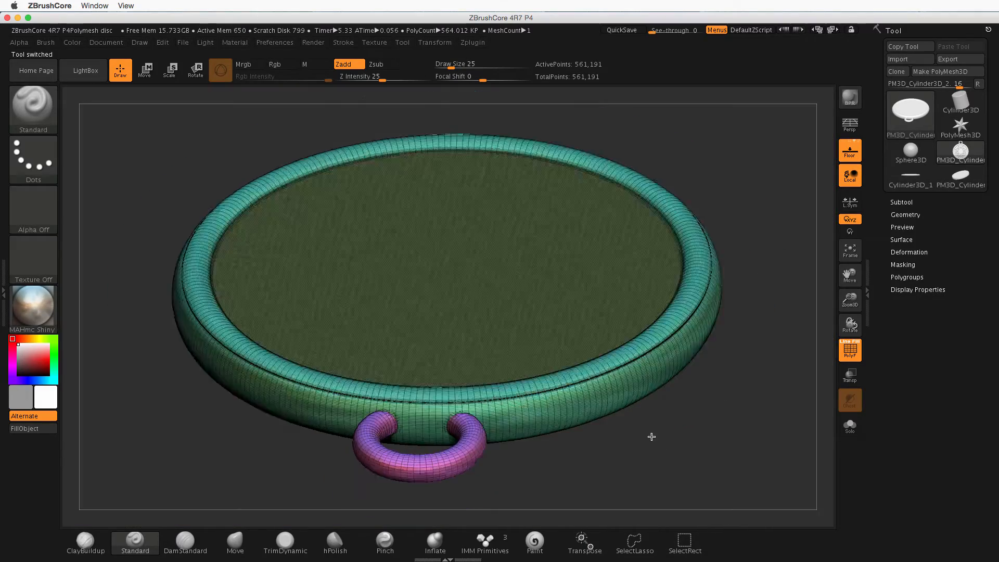
pyautogui.moveTo(652, 437); pyautogui.dragTo(633, 270)
pyautogui.moveTo(696, 484)
pyautogui.mouseDown()
pyautogui.moveTo(703, 442)
pyautogui.moveTo(736, 442)
pyautogui.mouseUp()
pyautogui.moveTo(736, 442); pyautogui.dragTo(720, 438)
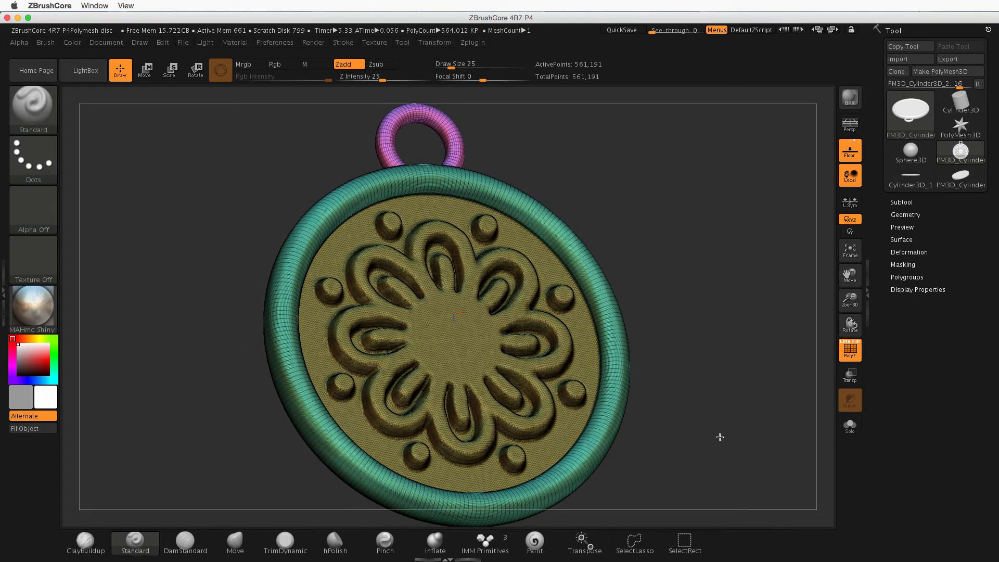
# Step: Compare the finished pendant with its polyframe hidden and shown, leaving the polyframe on
pyautogui.click(855, 361)
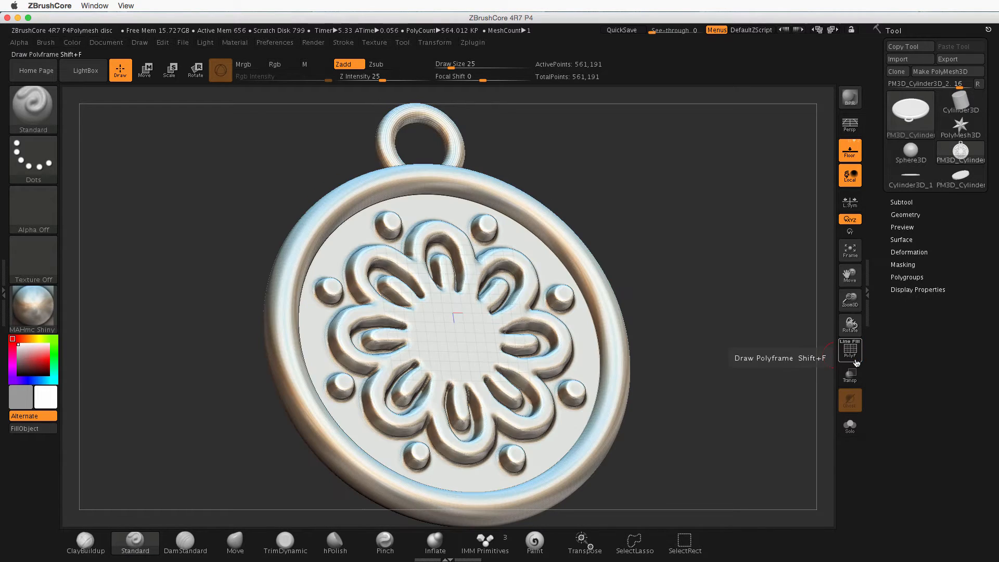
pyautogui.moveTo(705, 379); pyautogui.dragTo(732, 368)
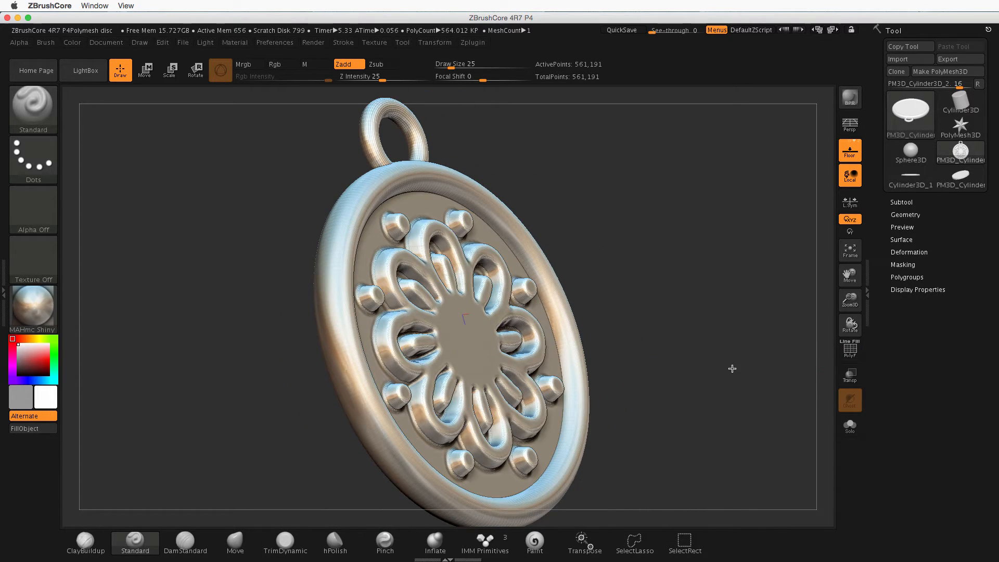
pyautogui.click(854, 355)
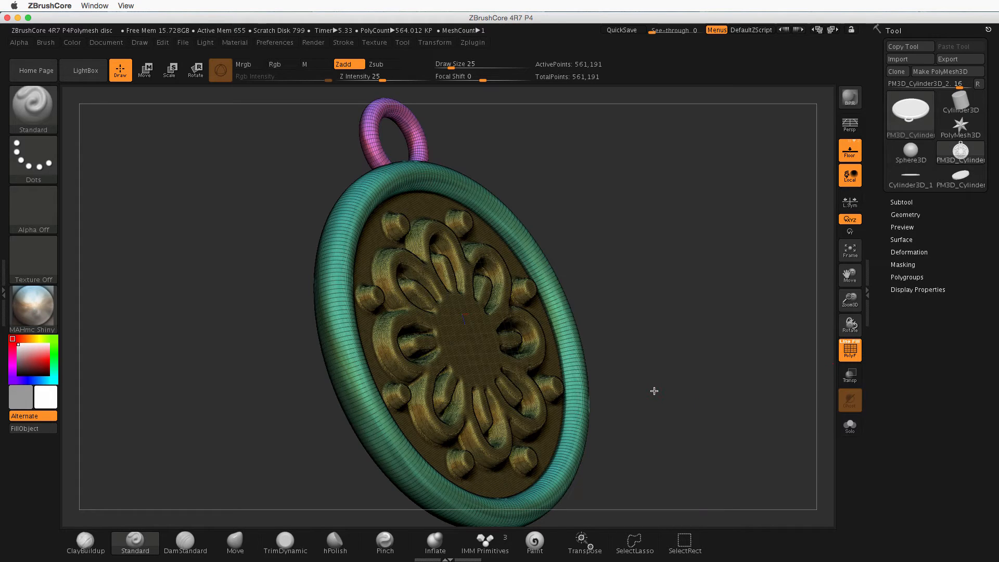
pyautogui.keyDown('shift'); pyautogui.moveTo(655, 391); pyautogui.dragTo(647, 393); pyautogui.keyUp('shift')
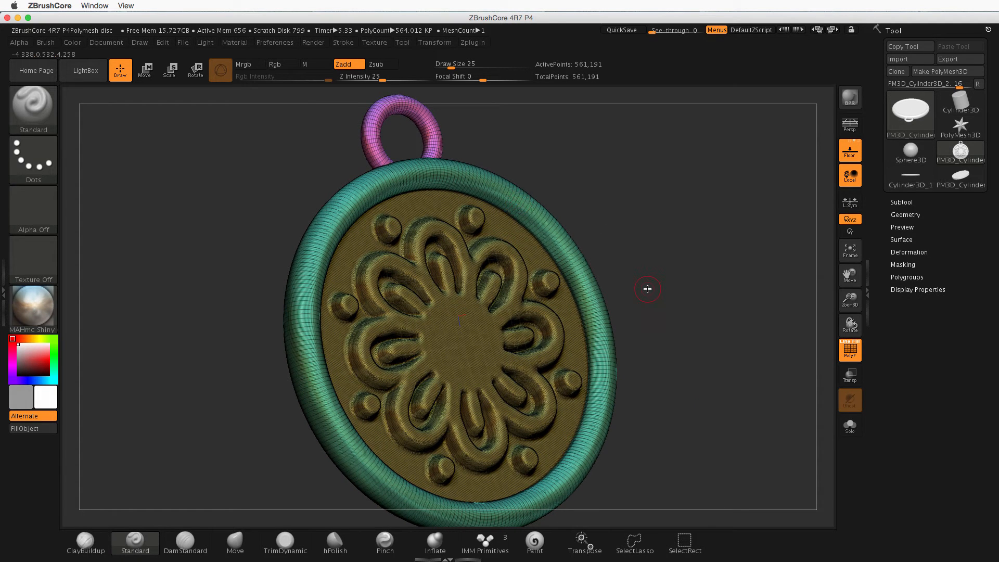
pyautogui.moveTo(647, 238)
pyautogui.keyDown('shift'); pyautogui.mouseDown()
pyautogui.moveTo(684, 311)
pyautogui.moveTo(629, 259)
pyautogui.mouseUp(); pyautogui.keyUp('shift')
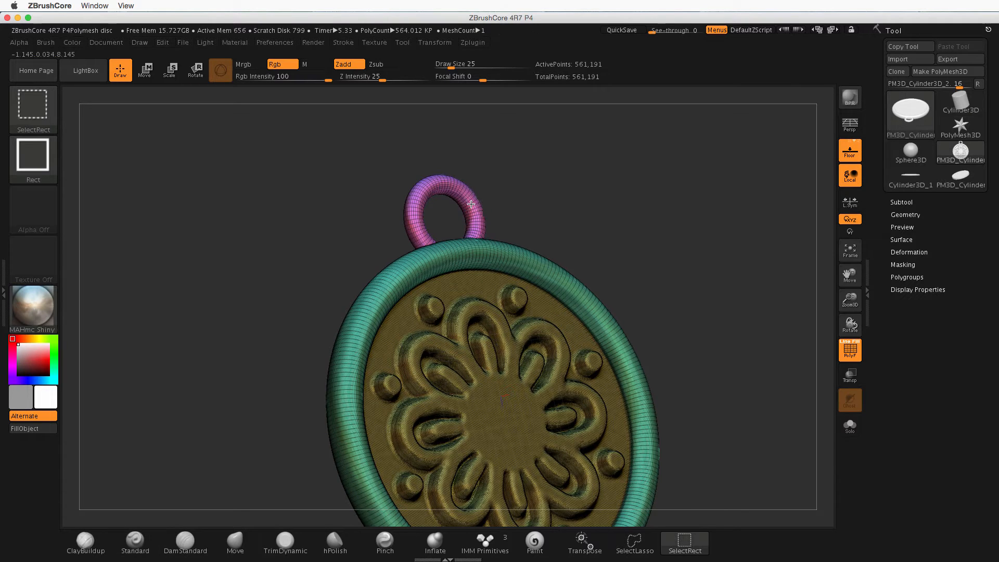
# Step: Isolate the pendant's hanging ring, thin it slightly with a negative Inflate deformation, and unhide the whole pendant
pyautogui.keyDown('ctrl'); pyautogui.keyDown('shift'); pyautogui.click(473, 204); pyautogui.keyUp('shift'); pyautogui.keyUp('ctrl')
pyautogui.moveTo(524, 223); pyautogui.dragTo(569, 226)
pyautogui.click(910, 252)
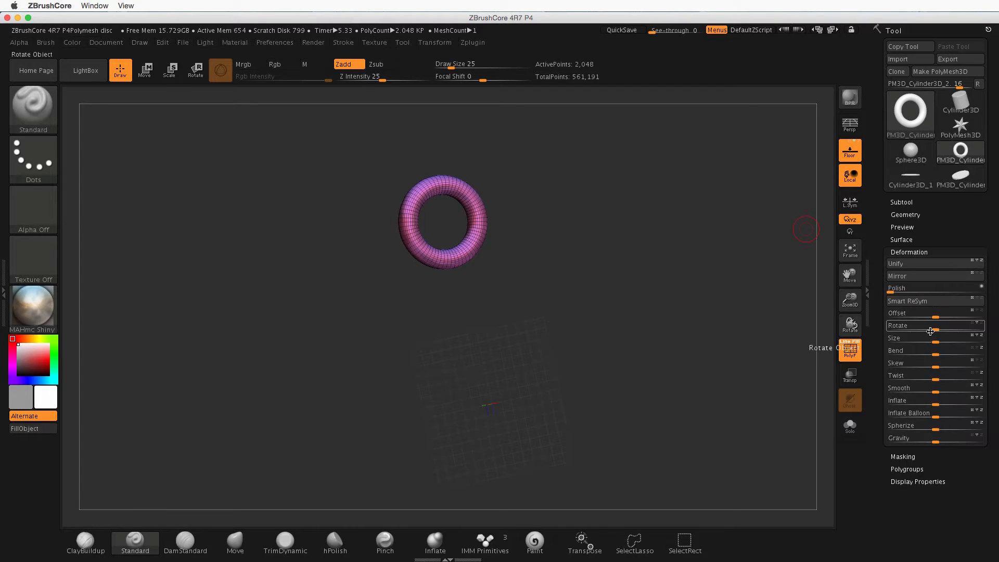
pyautogui.moveTo(937, 405); pyautogui.dragTo(910, 405)
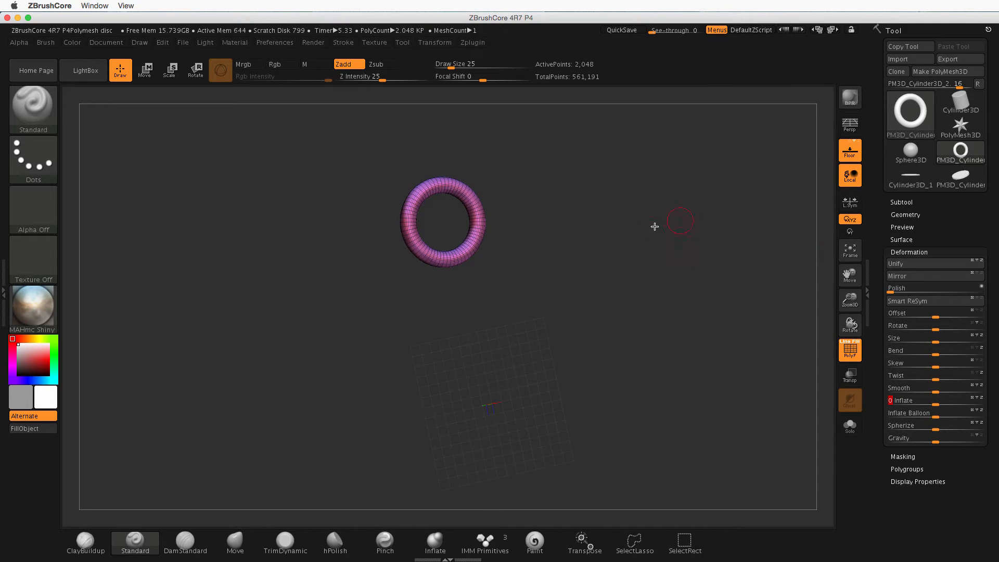
pyautogui.hotkey('ctrl', 'shift')
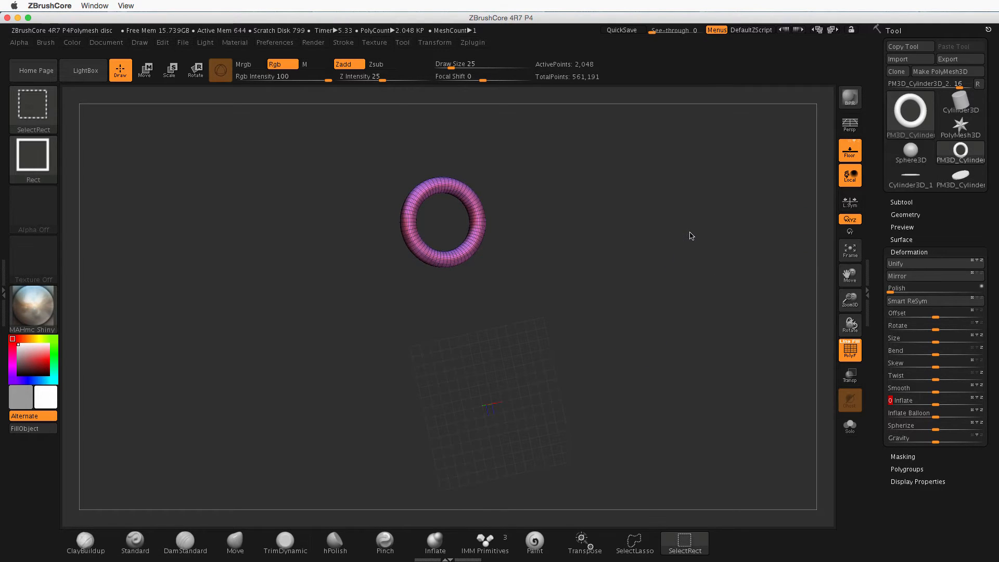
pyautogui.keyDown('ctrl'); pyautogui.keyDown('shift'); pyautogui.click(687, 338); pyautogui.keyUp('shift'); pyautogui.keyUp('ctrl')
pyautogui.moveTo(682, 338); pyautogui.dragTo(697, 308)
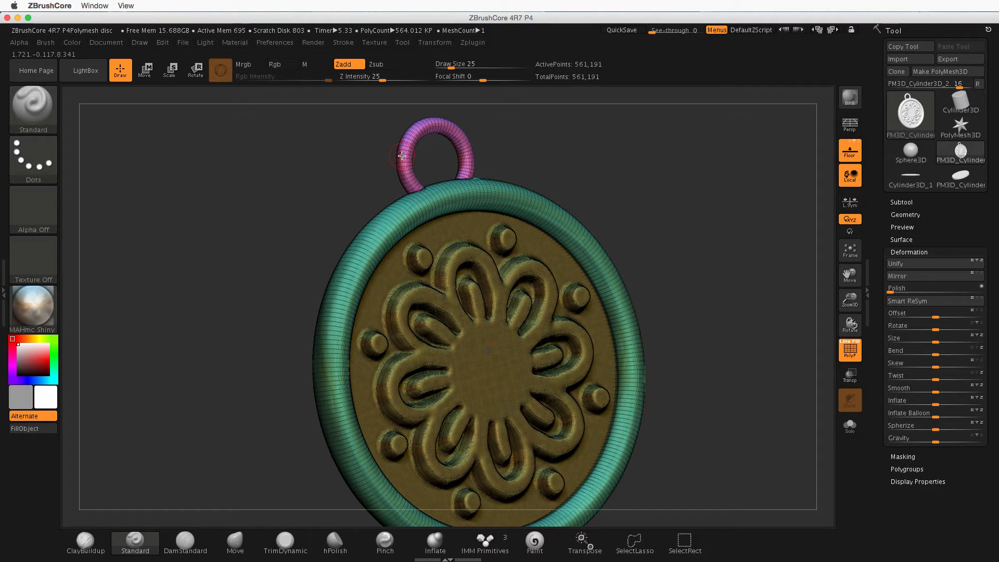
# Step: Examine the pendant's polygroups by isolating the ring, inverting the visibility and hiding the rim, and show all parts again
pyautogui.keyDown('ctrl'); pyautogui.keyDown('shift'); pyautogui.click(459, 135); pyautogui.keyUp('shift'); pyautogui.keyUp('ctrl')
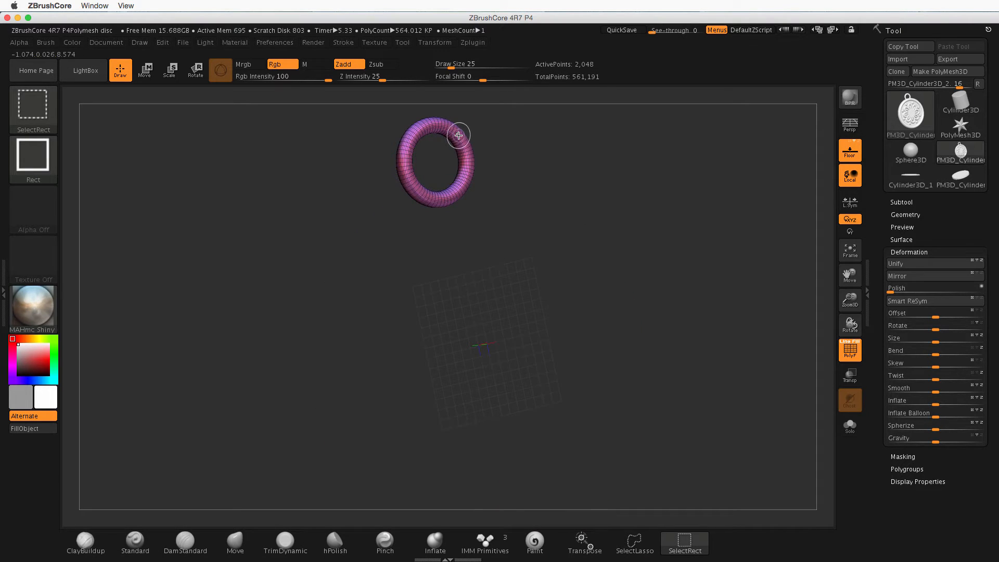
pyautogui.keyDown('ctrl'); pyautogui.keyDown('shift'); pyautogui.click(459, 135); pyautogui.keyUp('shift'); pyautogui.keyUp('ctrl')
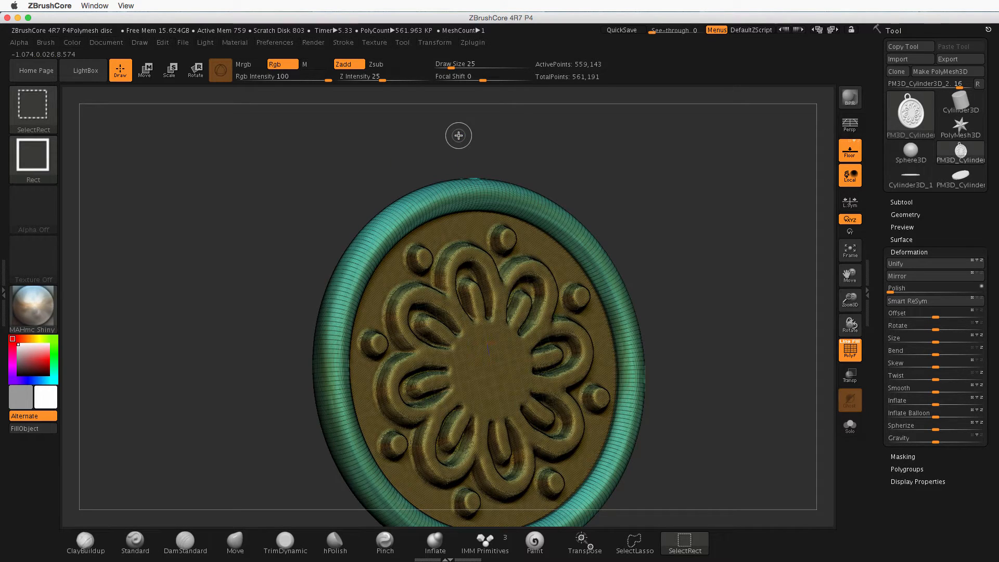
pyautogui.keyDown('ctrl'); pyautogui.keyDown('shift'); pyautogui.click(554, 223); pyautogui.keyUp('shift'); pyautogui.keyUp('ctrl')
pyautogui.moveTo(722, 286)
pyautogui.mouseDown()
pyautogui.moveTo(685, 292)
pyautogui.moveTo(708, 286)
pyautogui.mouseUp()
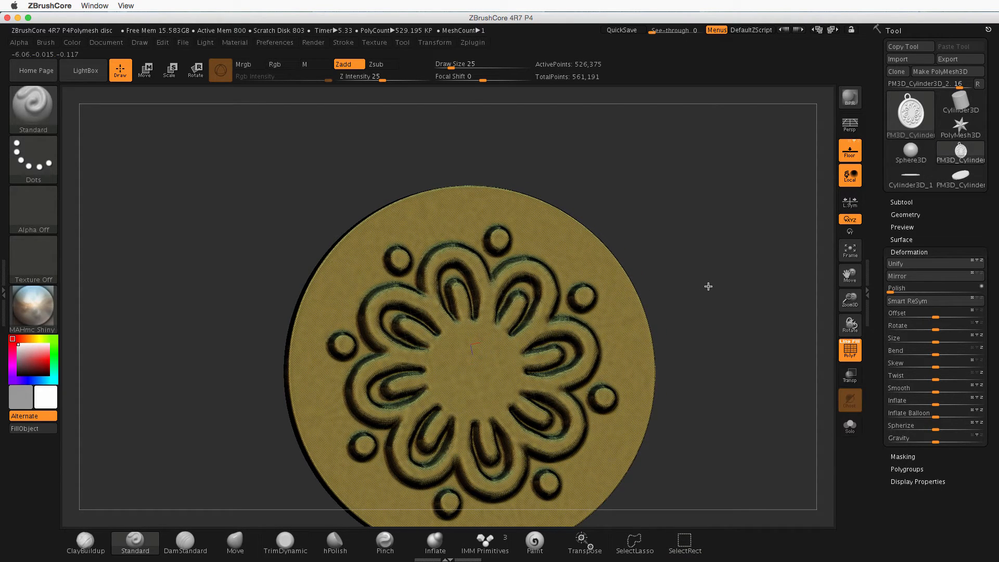
pyautogui.keyDown('ctrl'); pyautogui.keyDown('shift'); pyautogui.click(716, 374); pyautogui.keyUp('shift'); pyautogui.keyUp('ctrl')
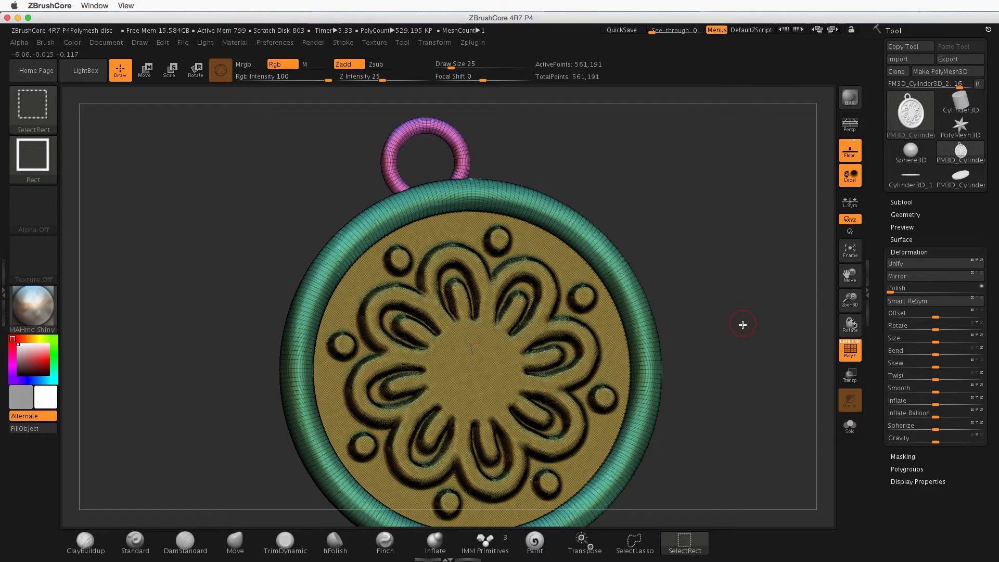
# Step: Switch back to the plain polymesh disc and show it enlarged at an angle
pyautogui.click(959, 175)
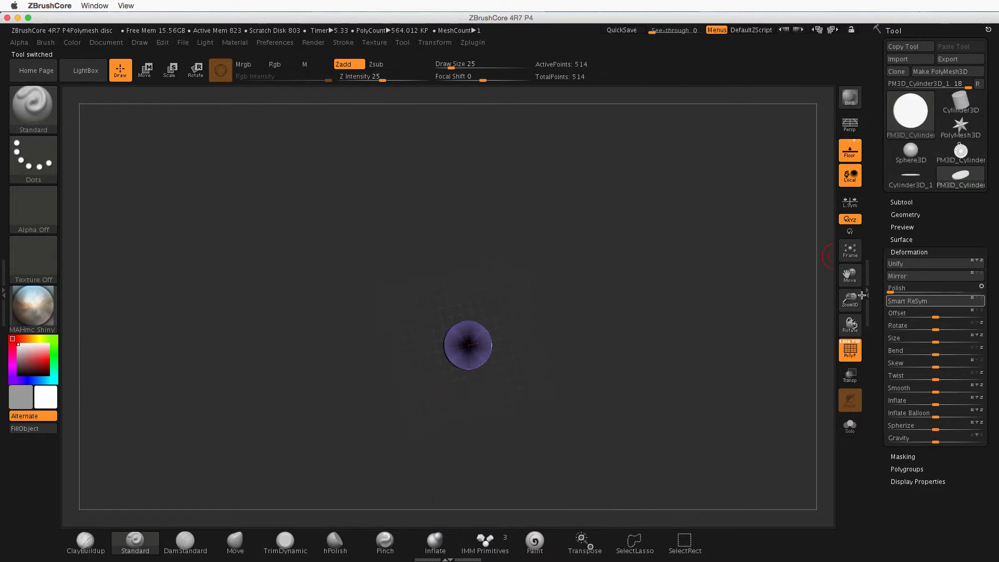
pyautogui.keyDown('alt'); pyautogui.moveTo(610, 440); pyautogui.dragTo(708, 446); pyautogui.keyUp('alt')
pyautogui.keyDown('alt'); pyautogui.moveTo(565, 468); pyautogui.dragTo(677, 374); pyautogui.keyUp('alt')
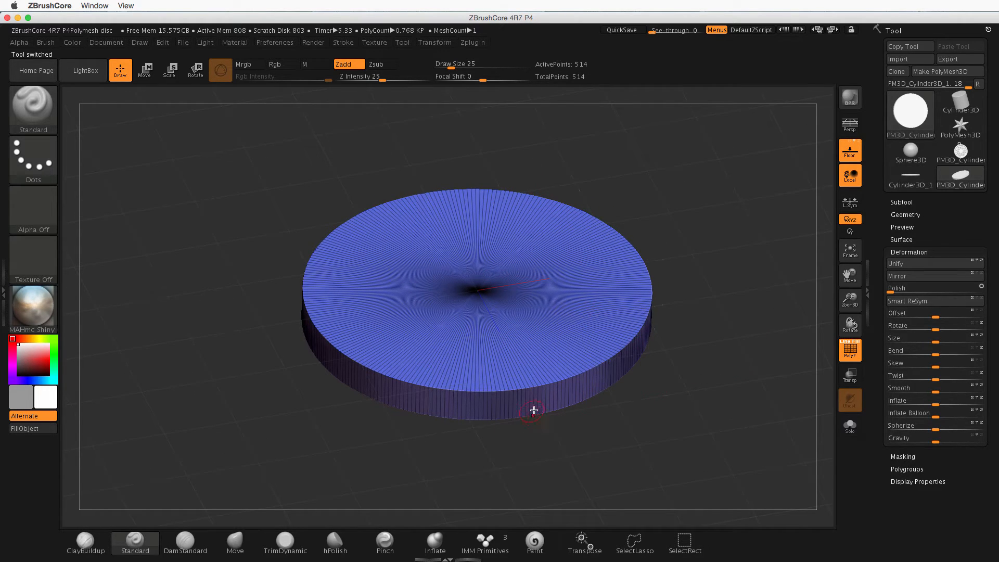
pyautogui.moveTo(659, 352); pyautogui.dragTo(686, 364)
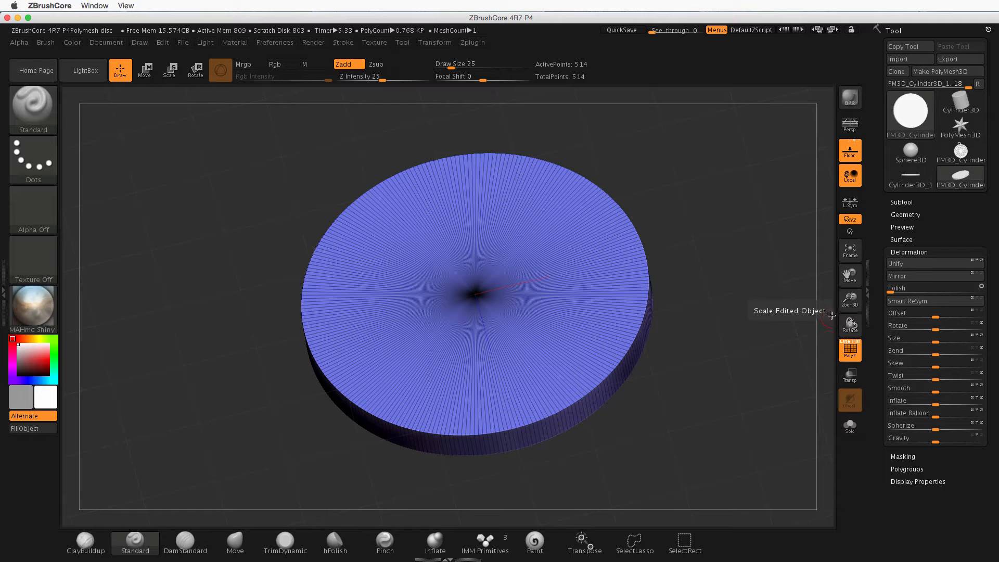
# Step: Collapse the Deformation section and open the DynaMesh settings in the disc's Geometry section
pyautogui.click(919, 252)
pyautogui.click(919, 216)
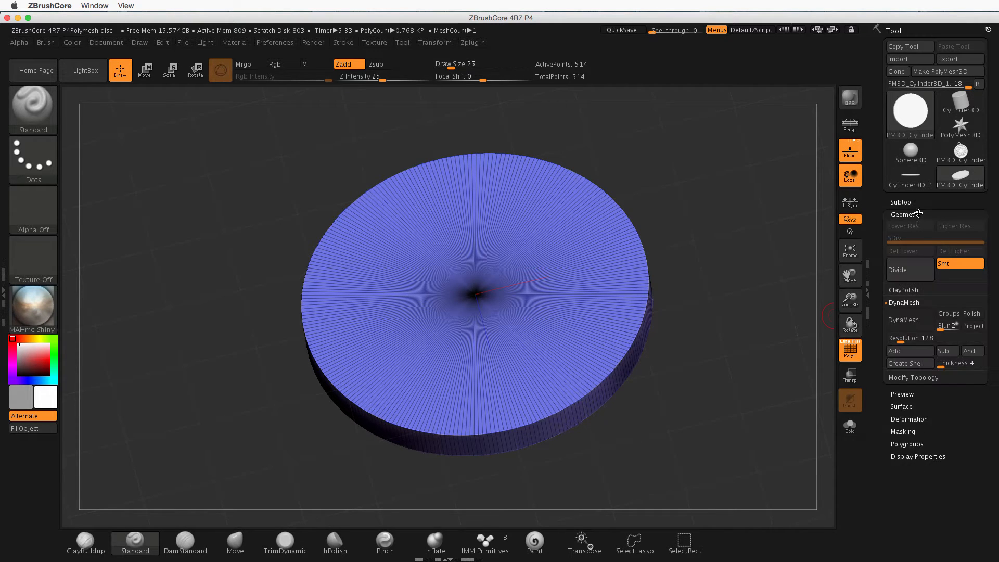
pyautogui.click(903, 302)
pyautogui.click(908, 304)
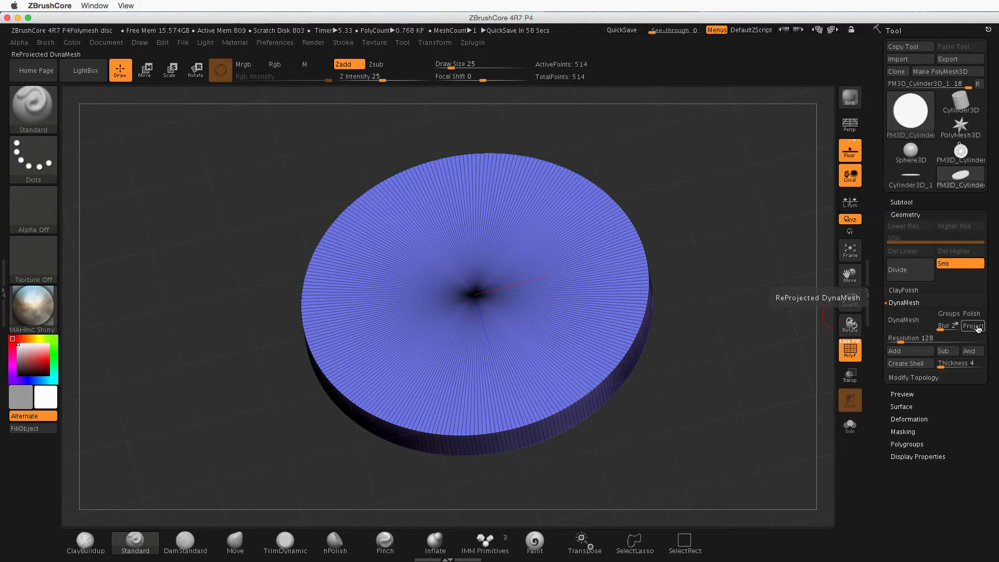
# Step: Convert the disc to a DynaMesh at resolution 128 and hide the polyframe after inspecting the new grid
pyautogui.click(912, 331)
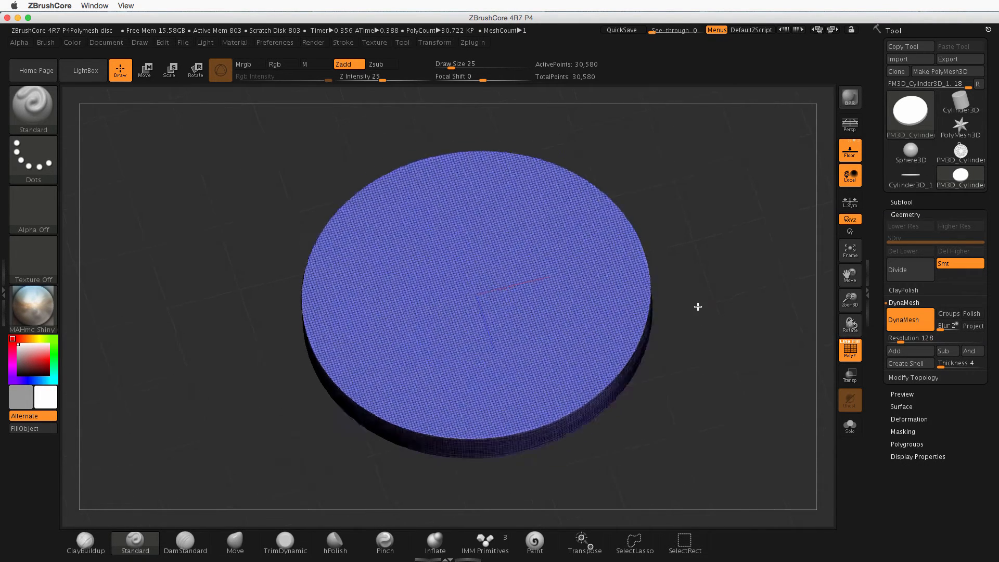
pyautogui.moveTo(698, 306); pyautogui.dragTo(769, 391)
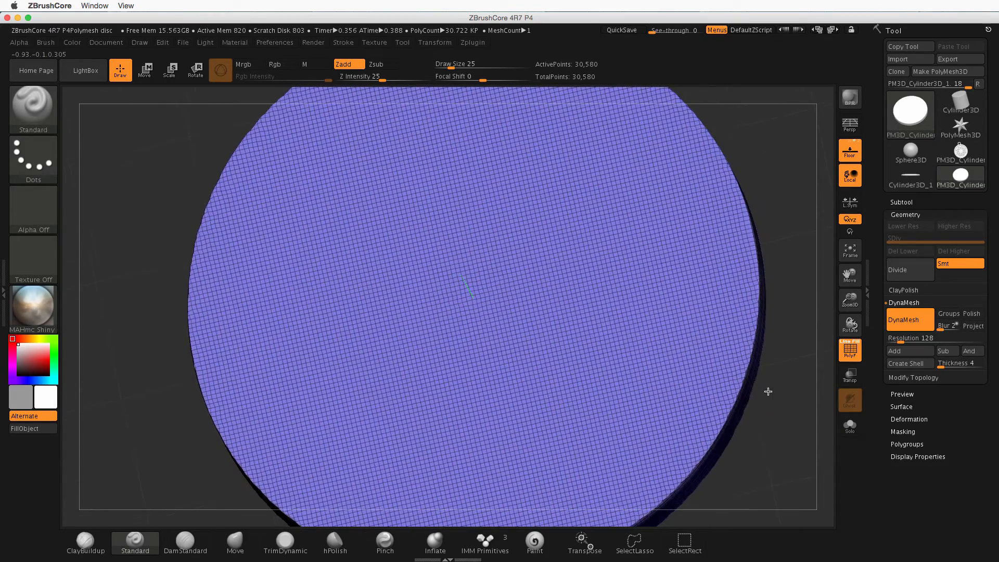
pyautogui.click(854, 353)
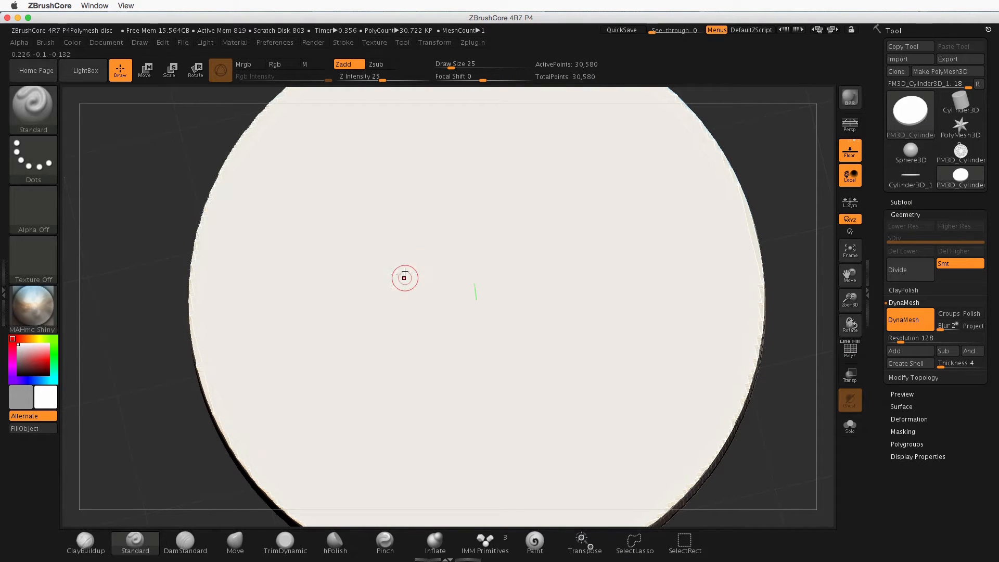
# Step: Sculpt a curling test stroke on the disc's face with the Standard brush and compare it against the polyframe
pyautogui.moveTo(405, 272)
pyautogui.mouseDown()
pyautogui.moveTo(328, 258)
pyautogui.moveTo(365, 315)
pyautogui.moveTo(487, 257)
pyautogui.moveTo(579, 328)
pyautogui.moveTo(469, 411)
pyautogui.moveTo(469, 336)
pyautogui.moveTo(536, 364)
pyautogui.moveTo(508, 379)
pyautogui.mouseUp()
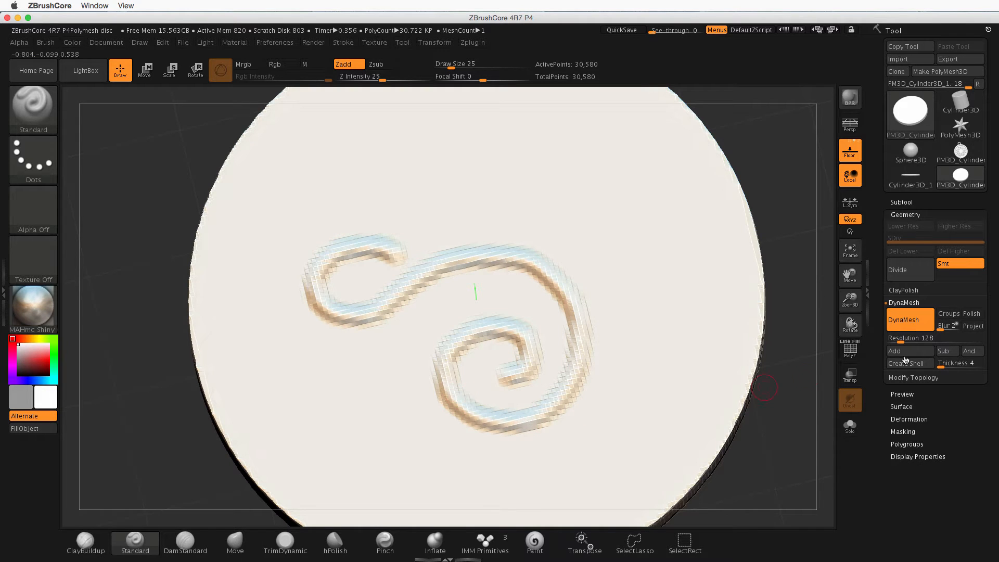
pyautogui.click(849, 350)
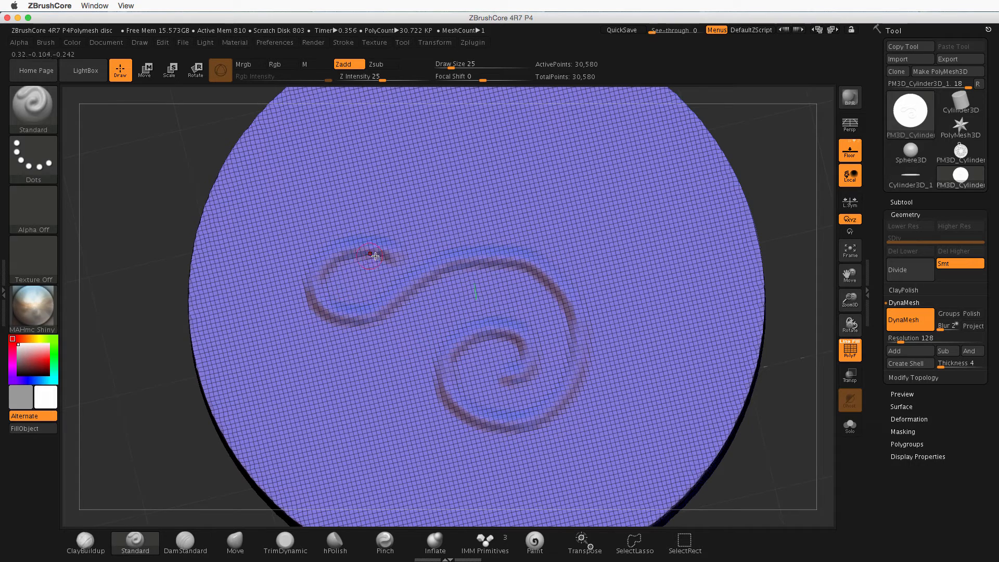
pyautogui.click(850, 350)
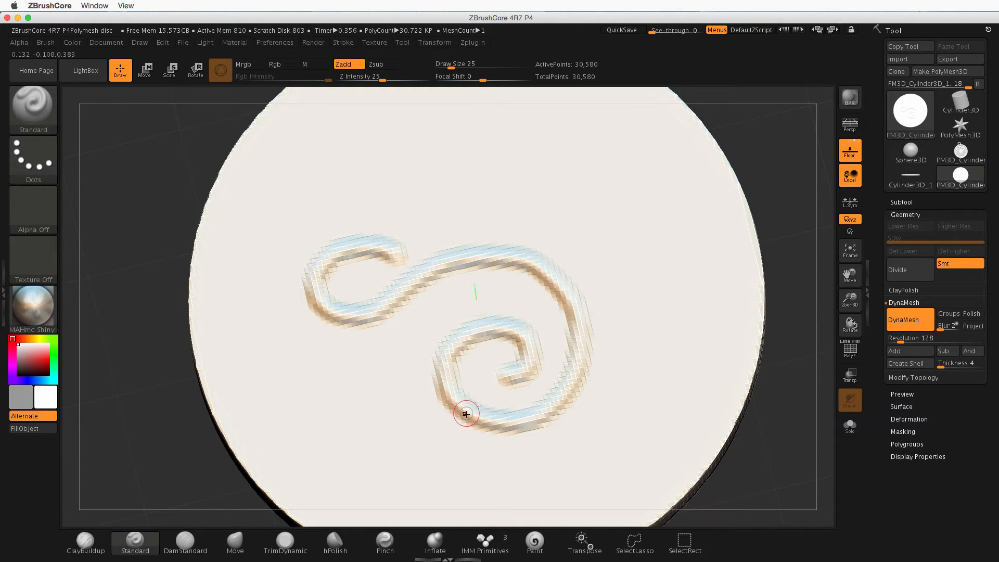
# Step: Undo the curling test stroke and the disc's DynaMesh conversion, with the polyframe shown again
pyautogui.click(910, 334)
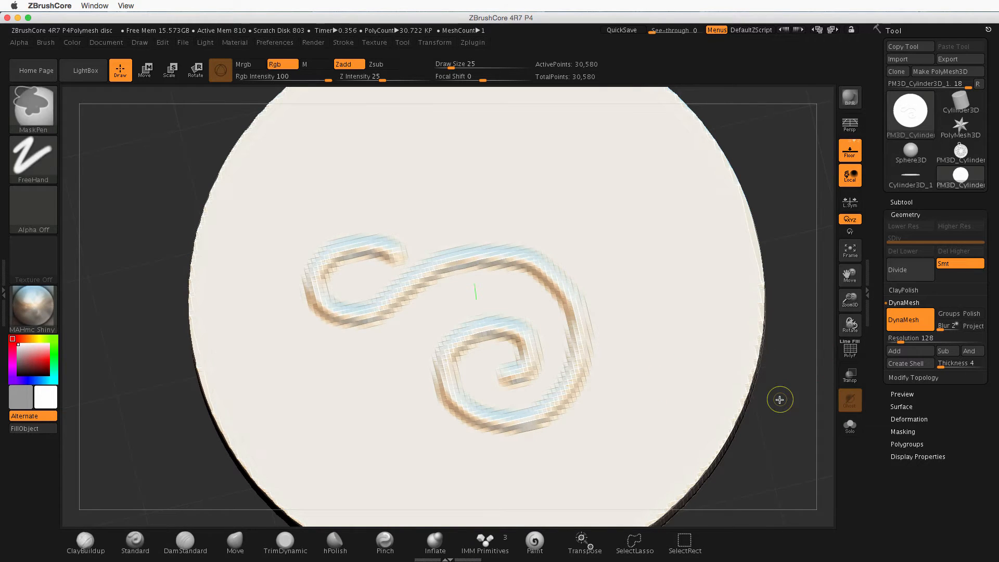
pyautogui.click(855, 353)
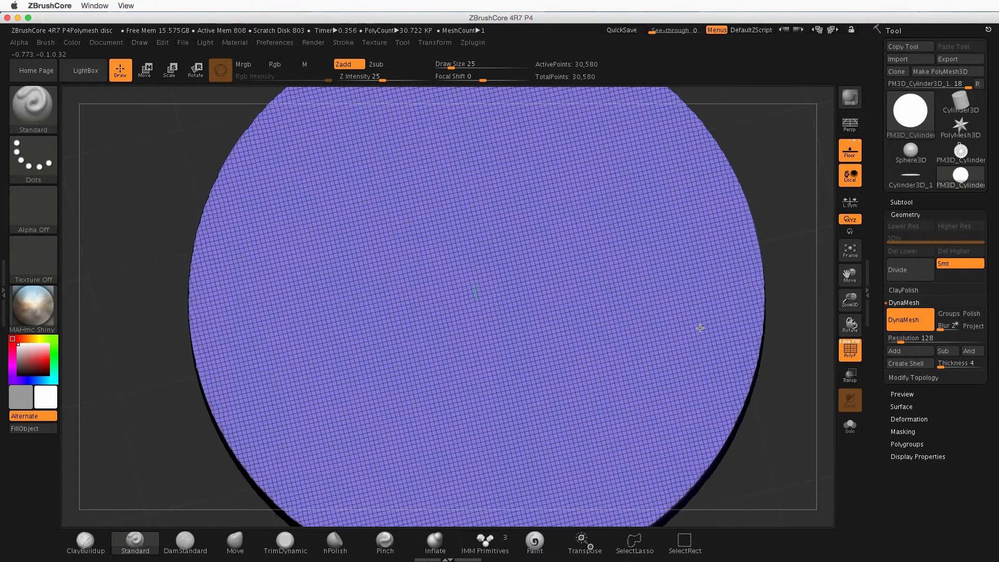
pyautogui.hotkey('ctrl', 'z')
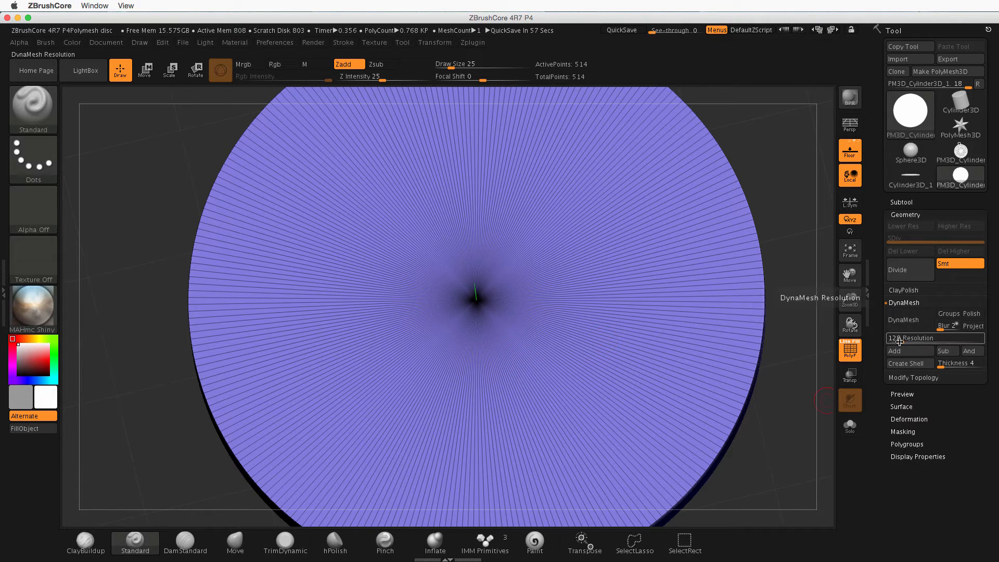
# Step: Convert the disc to a DynaMesh at resolution 256 and hide the polyframe after inspecting the grid
pyautogui.moveTo(900, 342); pyautogui.dragTo(906, 342)
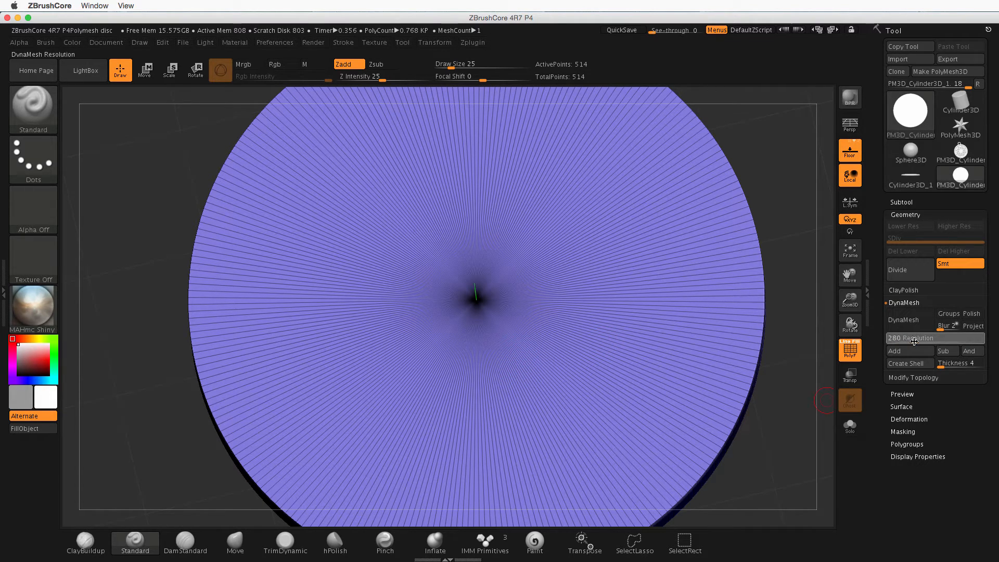
pyautogui.click(901, 341)
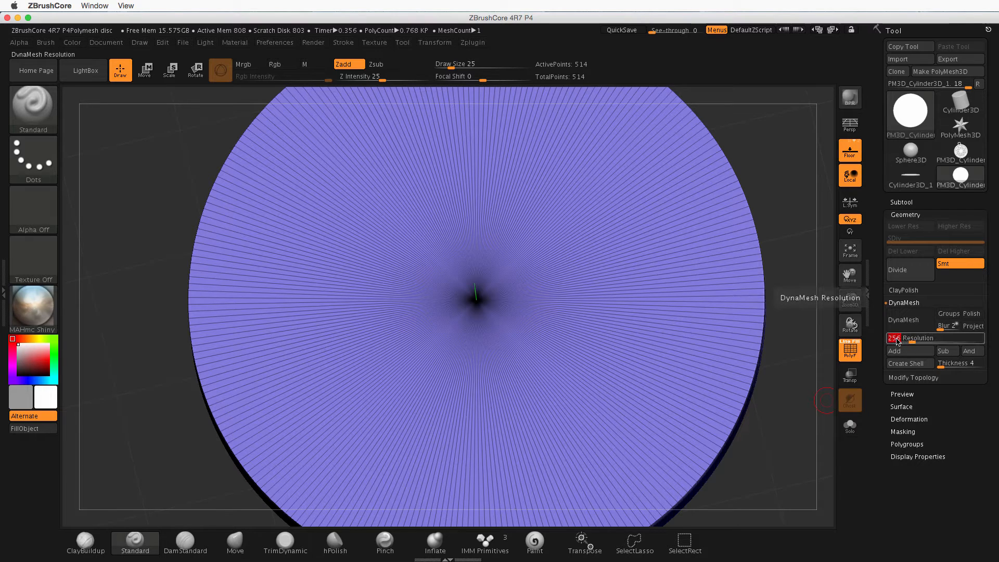
pyautogui.press('Return')
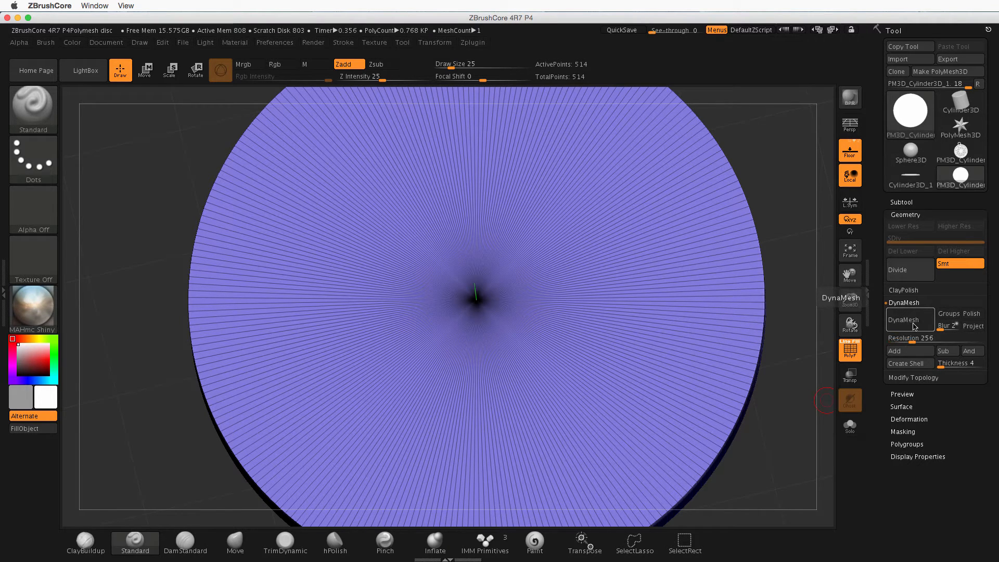
pyautogui.click(914, 325)
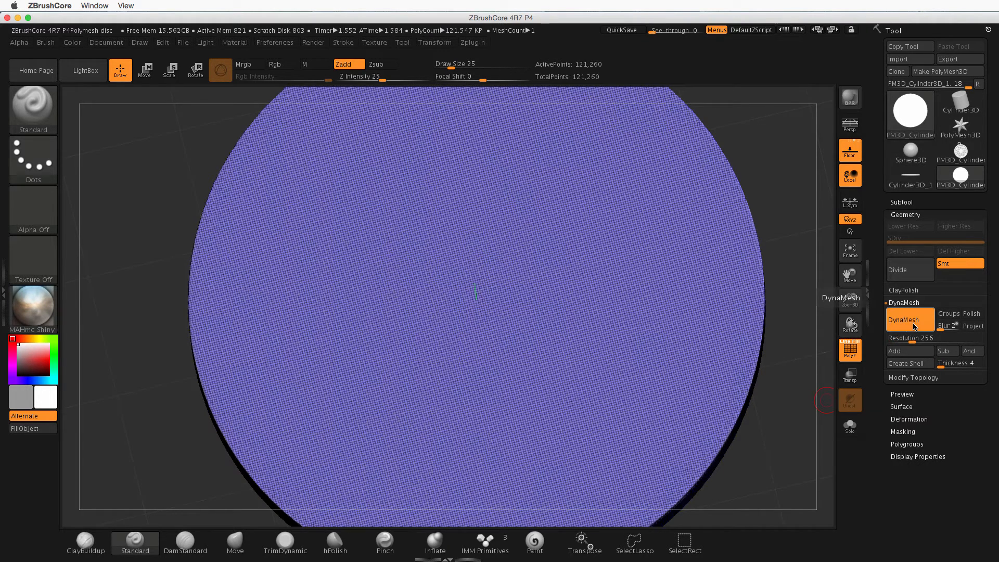
pyautogui.moveTo(789, 364); pyautogui.dragTo(791, 390)
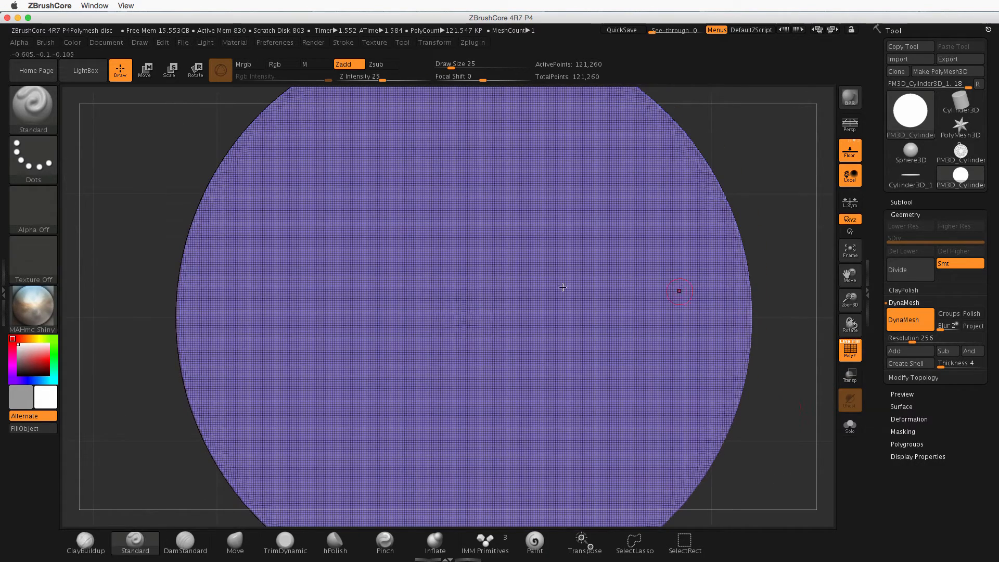
pyautogui.click(850, 352)
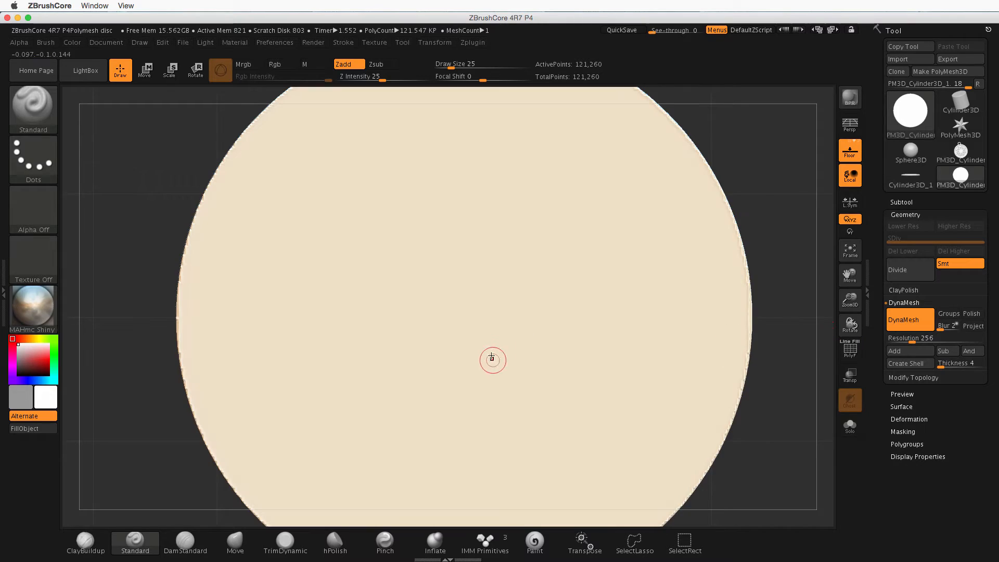
# Step: Sculpt a double-curl test stroke on the resolution-256 disc, undo the stroke and the DynaMesh conversion, and show the polyframe
pyautogui.moveTo(426, 316)
pyautogui.mouseDown()
pyautogui.moveTo(403, 359)
pyautogui.moveTo(350, 295)
pyautogui.moveTo(462, 243)
pyautogui.moveTo(486, 338)
pyautogui.moveTo(553, 423)
pyautogui.moveTo(640, 375)
pyautogui.moveTo(577, 280)
pyautogui.moveTo(536, 345)
pyautogui.moveTo(583, 353)
pyautogui.moveTo(585, 344)
pyautogui.mouseUp()
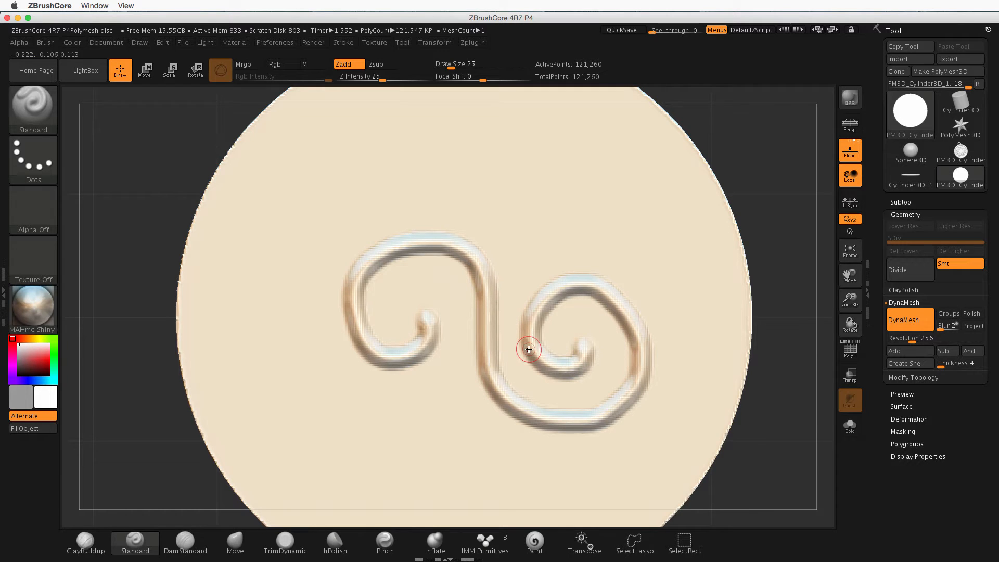
pyautogui.press('super+z')
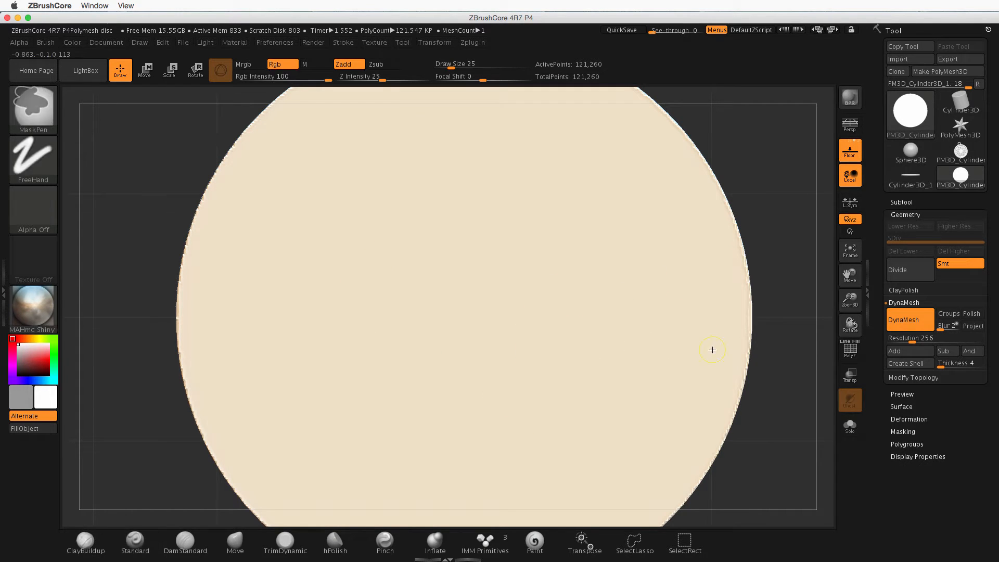
pyautogui.press('super+z')
pyautogui.click(850, 353)
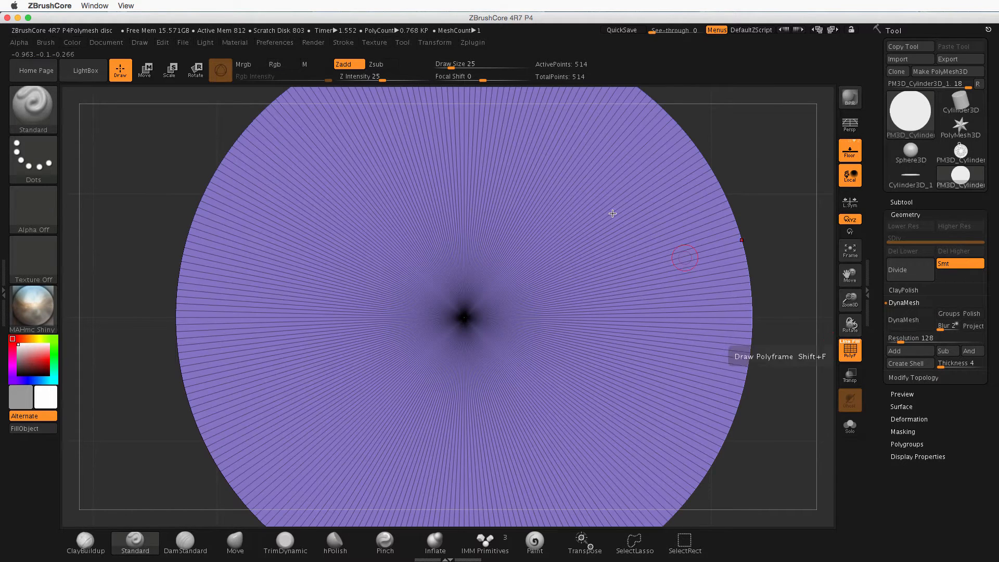
# Step: Convert the disc to a DynaMesh at resolution 512 and hide the polyframe
pyautogui.click(905, 339)
pyautogui.moveTo(905, 338); pyautogui.dragTo(940, 341)
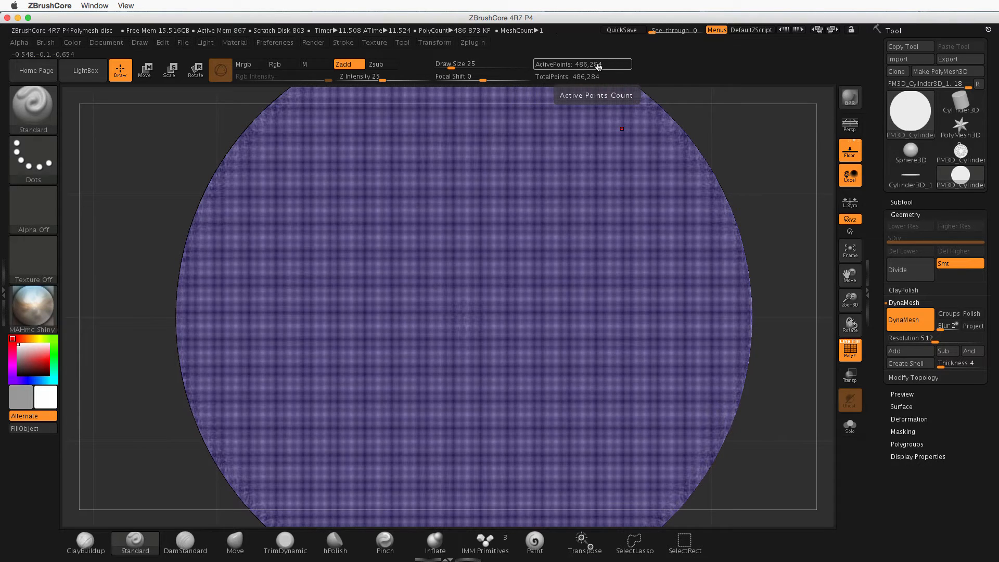
pyautogui.click(908, 337)
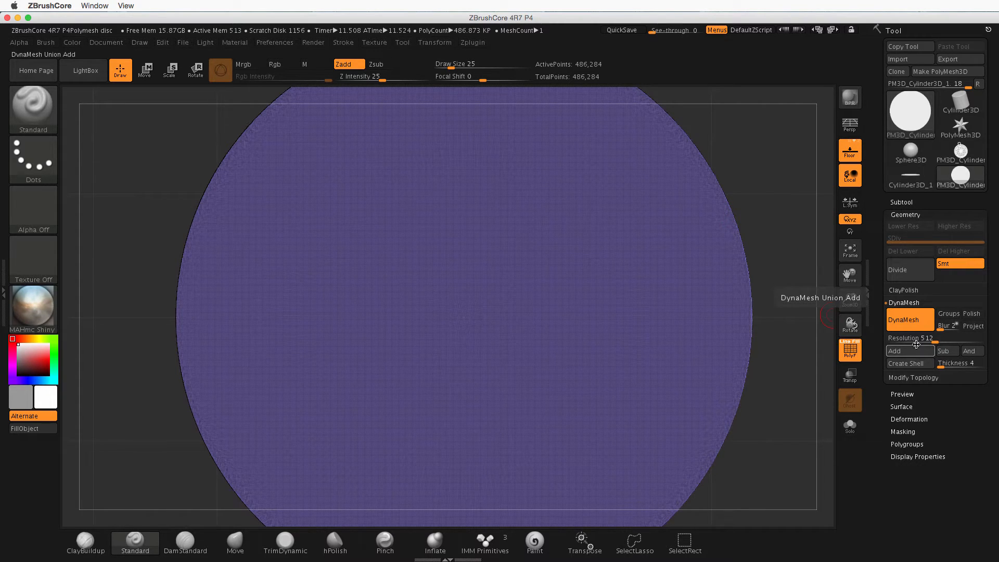
pyautogui.click(854, 354)
# Step: Sculpt a double-curl test stroke with the Standard brush across the middle of the resolution-512 disc's face
pyautogui.moveTo(766, 381)
pyautogui.keyDown('alt'); pyautogui.mouseDown()
pyautogui.moveTo(741, 350)
pyautogui.moveTo(642, 288)
pyautogui.moveTo(562, 333)
pyautogui.moveTo(606, 340)
pyautogui.moveTo(582, 248)
pyautogui.moveTo(589, 272)
pyautogui.moveTo(518, 290)
pyautogui.mouseUp(); pyautogui.keyUp('alt')
pyautogui.moveTo(601, 290); pyautogui.dragTo(650, 299)
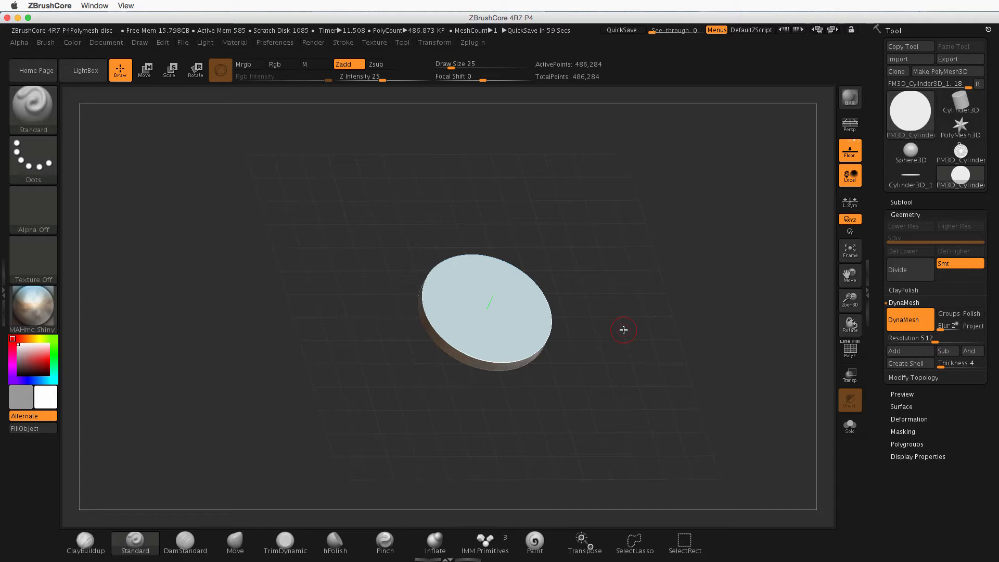
pyautogui.keyDown('shift'); pyautogui.moveTo(622, 329); pyautogui.dragTo(648, 386); pyautogui.keyUp('shift')
pyautogui.moveTo(663, 323)
pyautogui.mouseDown()
pyautogui.moveTo(647, 256)
pyautogui.moveTo(677, 290)
pyautogui.moveTo(665, 359)
pyautogui.moveTo(674, 362)
pyautogui.mouseUp()
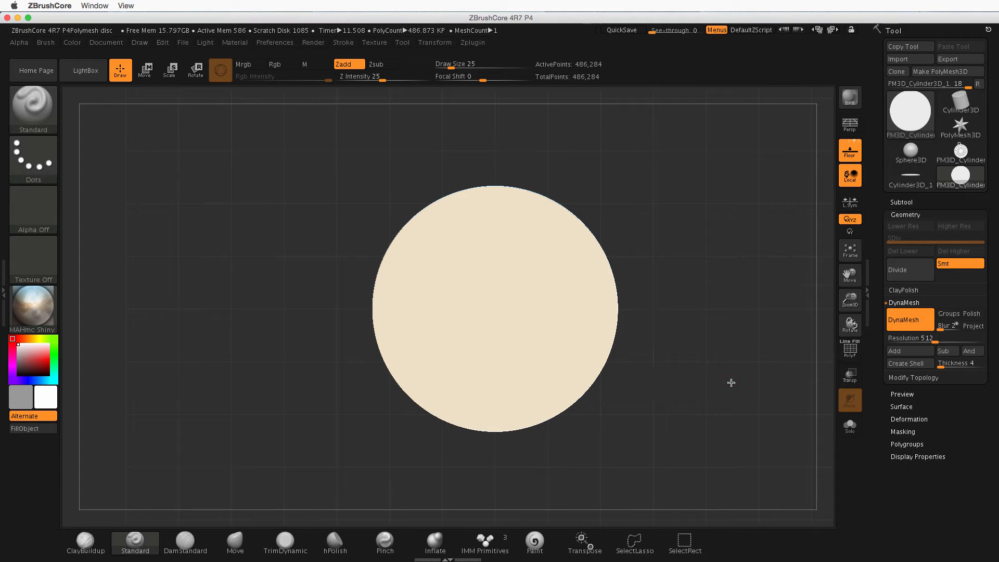
pyautogui.keyDown('alt'); pyautogui.moveTo(731, 383); pyautogui.dragTo(662, 397); pyautogui.keyUp('alt')
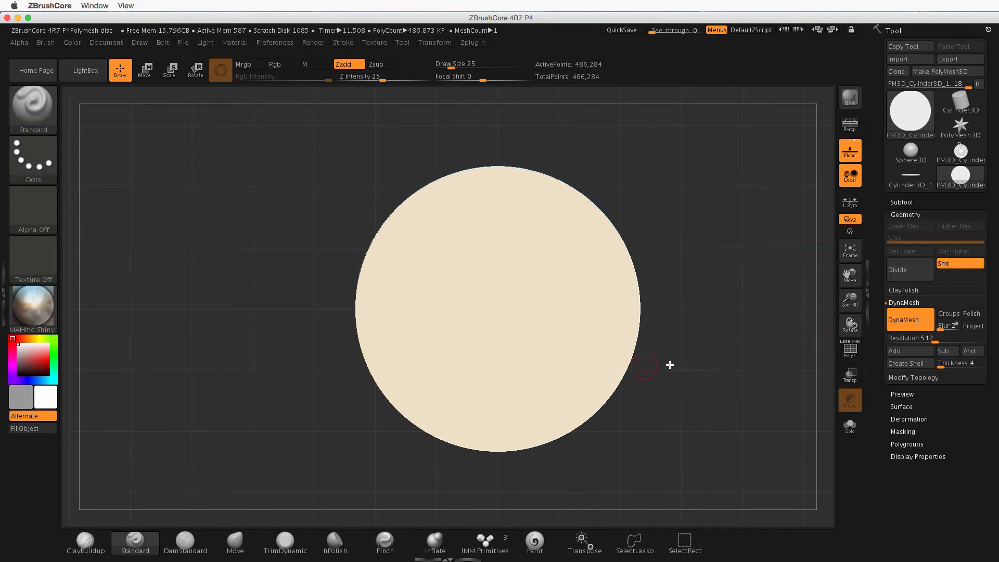
pyautogui.moveTo(671, 364)
pyautogui.mouseDown()
pyautogui.moveTo(677, 305)
pyautogui.moveTo(680, 376)
pyautogui.mouseUp()
pyautogui.moveTo(471, 297)
pyautogui.mouseDown()
pyautogui.moveTo(445, 319)
pyautogui.moveTo(426, 272)
pyautogui.moveTo(526, 312)
pyautogui.moveTo(583, 359)
pyautogui.moveTo(609, 308)
pyautogui.moveTo(597, 321)
pyautogui.mouseUp()
# Step: Inspect the sculpted curl with the disc at a much smaller display size, and undo the stroke
pyautogui.moveTo(700, 331)
pyautogui.keyDown('alt'); pyautogui.mouseDown()
pyautogui.moveTo(726, 346)
pyautogui.moveTo(689, 328)
pyautogui.mouseUp(); pyautogui.keyUp('alt')
pyautogui.keyDown('alt'); pyautogui.moveTo(711, 363); pyautogui.dragTo(397, 192); pyautogui.keyUp('alt')
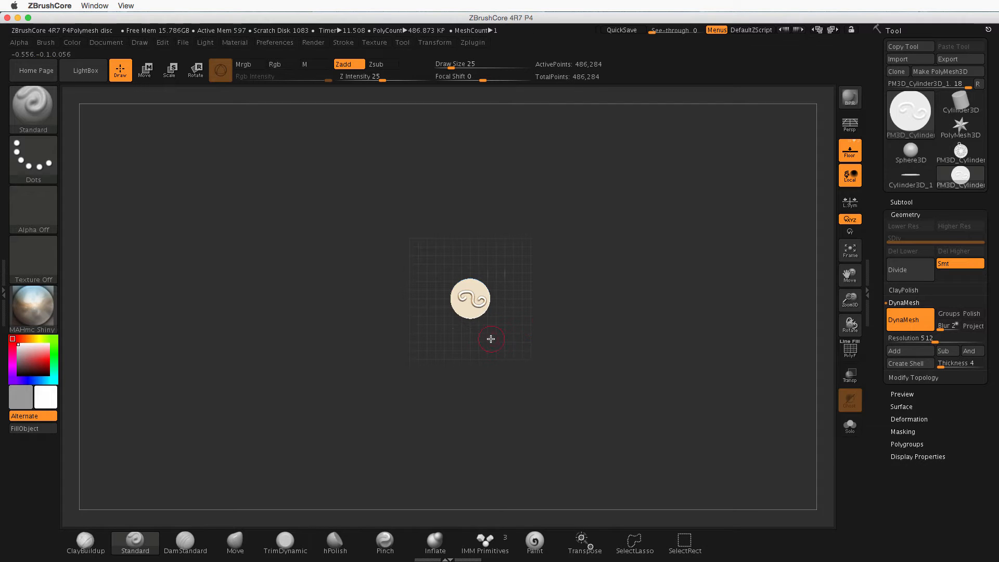
pyautogui.keyDown('alt'); pyautogui.moveTo(491, 339); pyautogui.dragTo(554, 364); pyautogui.keyUp('alt')
pyautogui.keyDown('alt'); pyautogui.moveTo(480, 360); pyautogui.dragTo(402, 290); pyautogui.keyUp('alt')
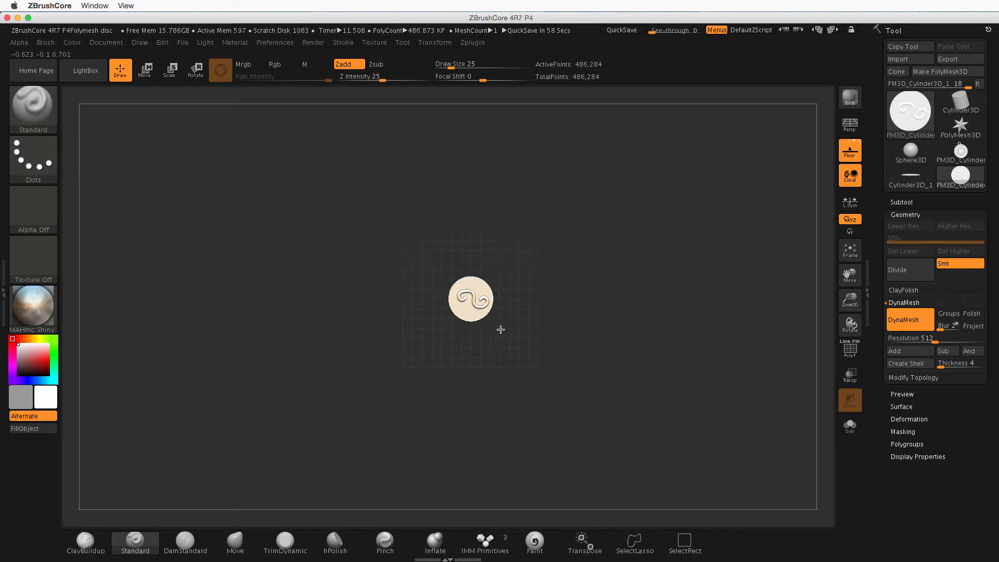
pyautogui.keyDown('alt'); pyautogui.moveTo(501, 330); pyautogui.dragTo(713, 404); pyautogui.keyUp('alt')
pyautogui.hotkey('ctrl', 'z')
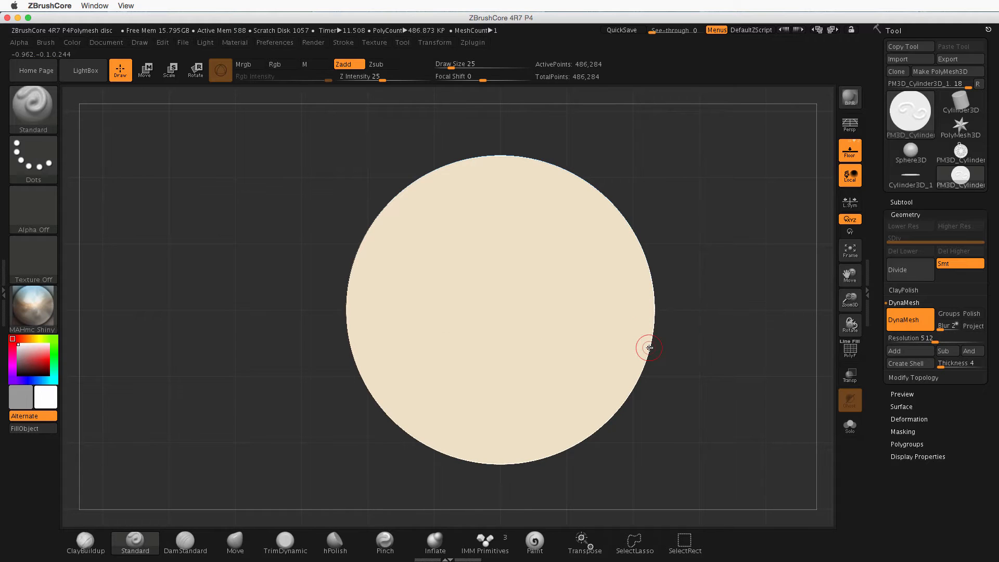
# Step: Save the blank disc project as "Blank Disc PM512 2mm.ZPR" in the Japanese folder
pyautogui.keyDown('alt'); pyautogui.moveTo(678, 330); pyautogui.dragTo(661, 332); pyautogui.keyUp('alt')
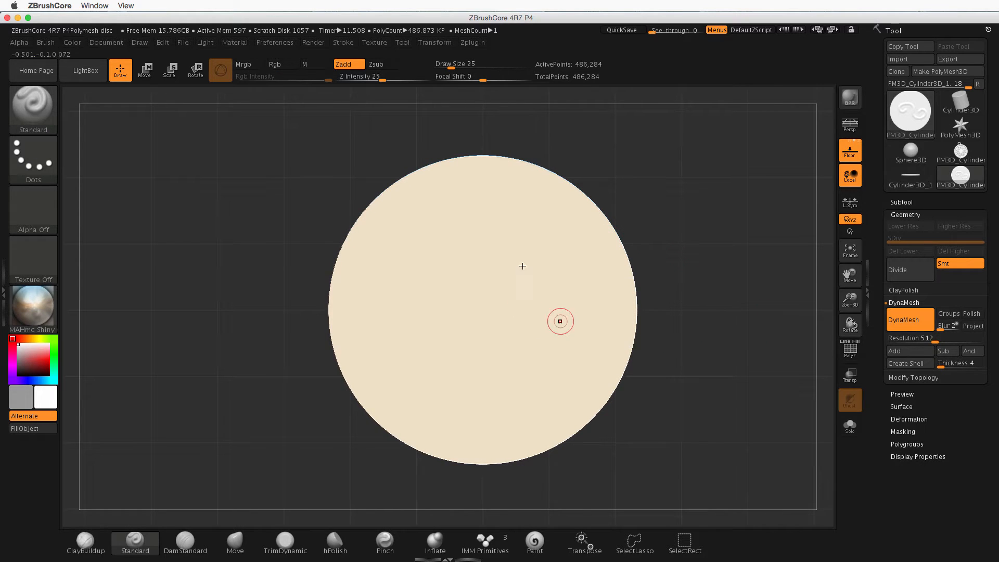
pyautogui.moveTo(684, 368)
pyautogui.mouseDown()
pyautogui.moveTo(692, 270)
pyautogui.moveTo(676, 330)
pyautogui.moveTo(685, 352)
pyautogui.mouseUp()
pyautogui.click(183, 46)
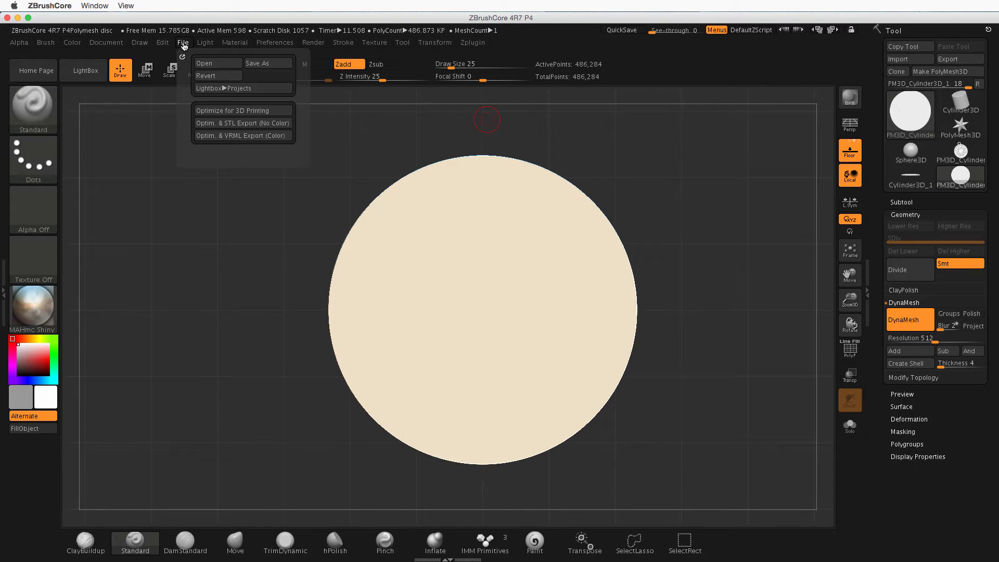
pyautogui.click(284, 64)
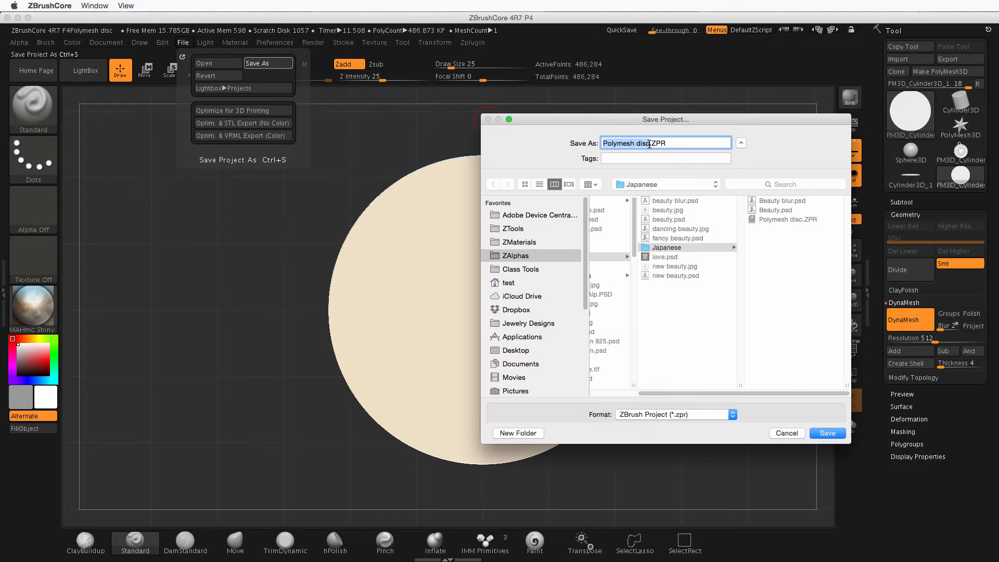
pyautogui.write('B')
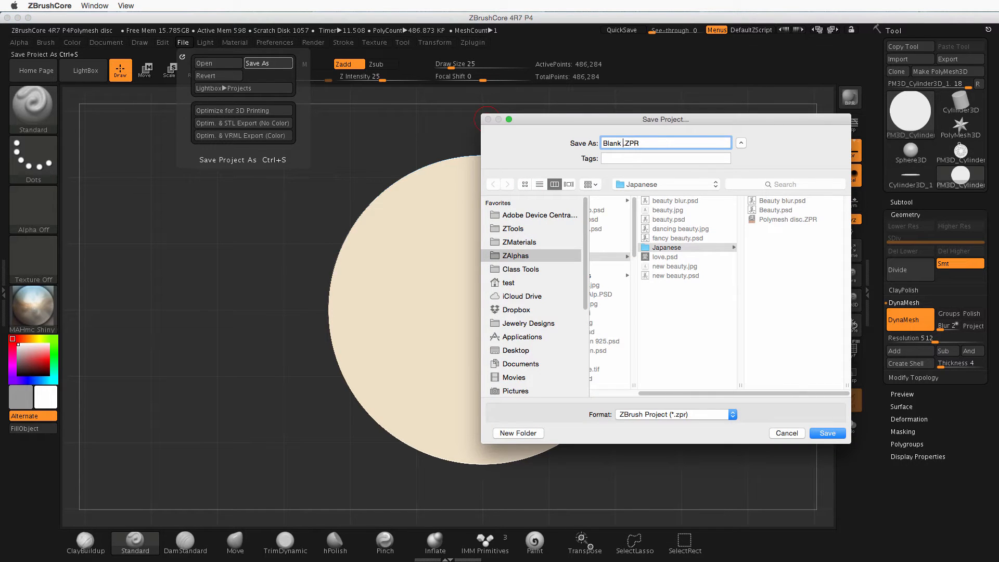
pyautogui.write('lank Disc PM512 2mm')
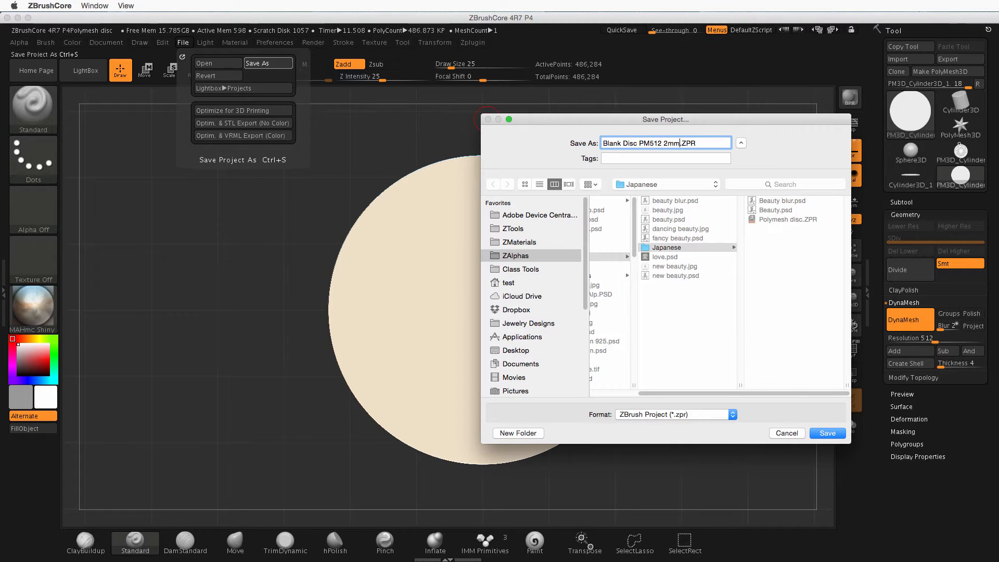
pyautogui.press('Return')
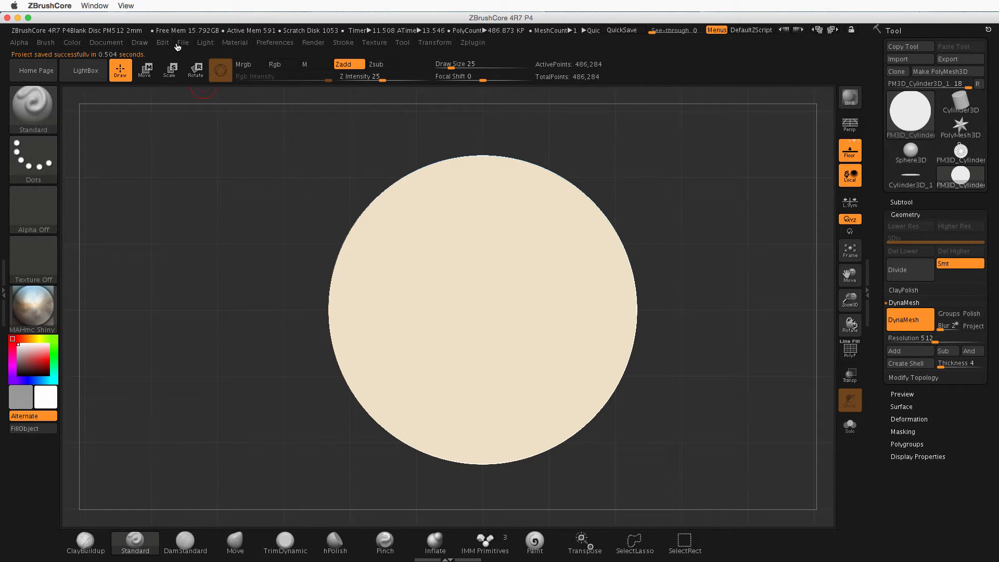
# Step: Activate X-axis symmetry for the disc and check the mirrored brush cursor on its top face
pyautogui.moveTo(701, 355); pyautogui.dragTo(660, 359)
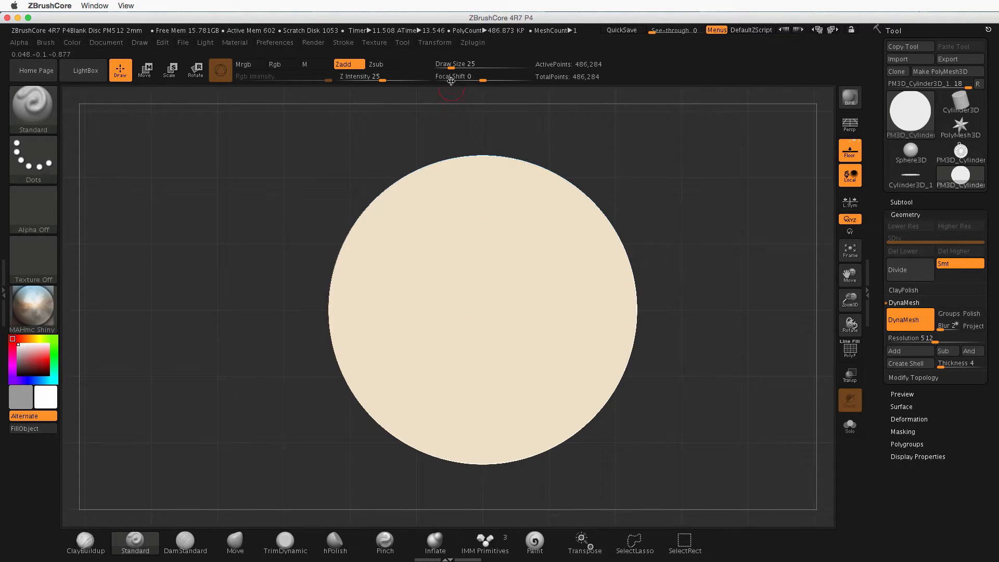
pyautogui.click(439, 43)
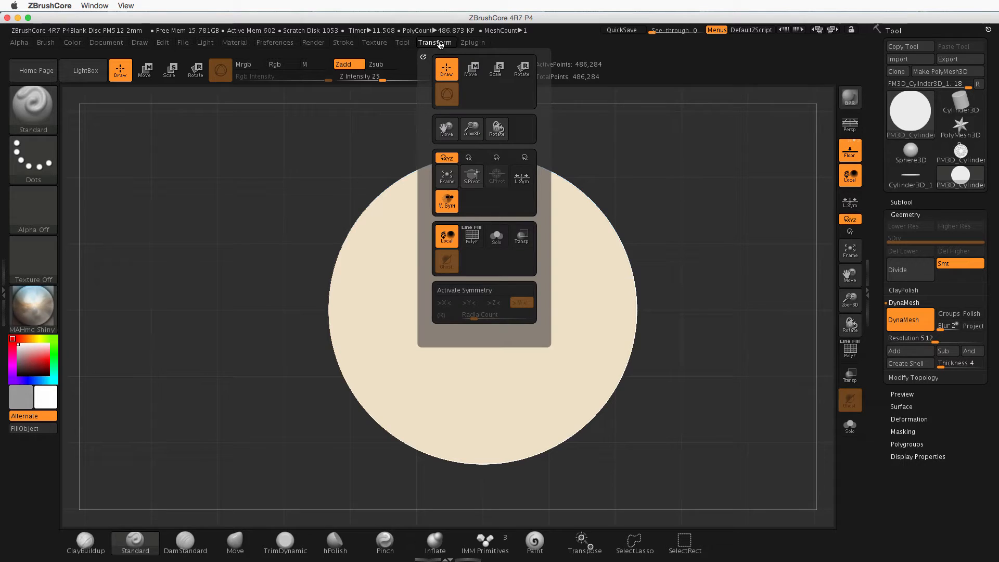
pyautogui.click(482, 292)
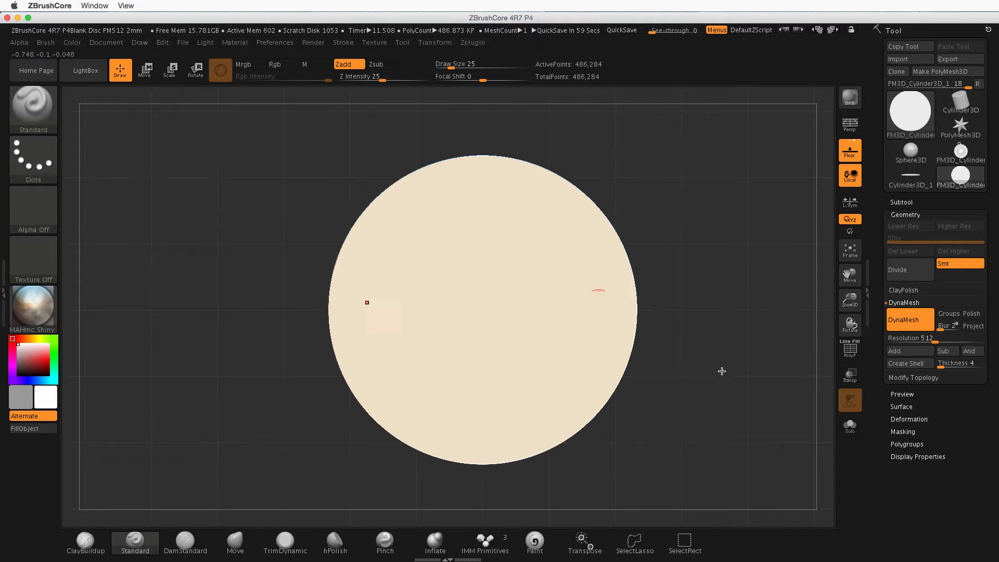
pyautogui.moveTo(666, 413); pyautogui.dragTo(668, 310)
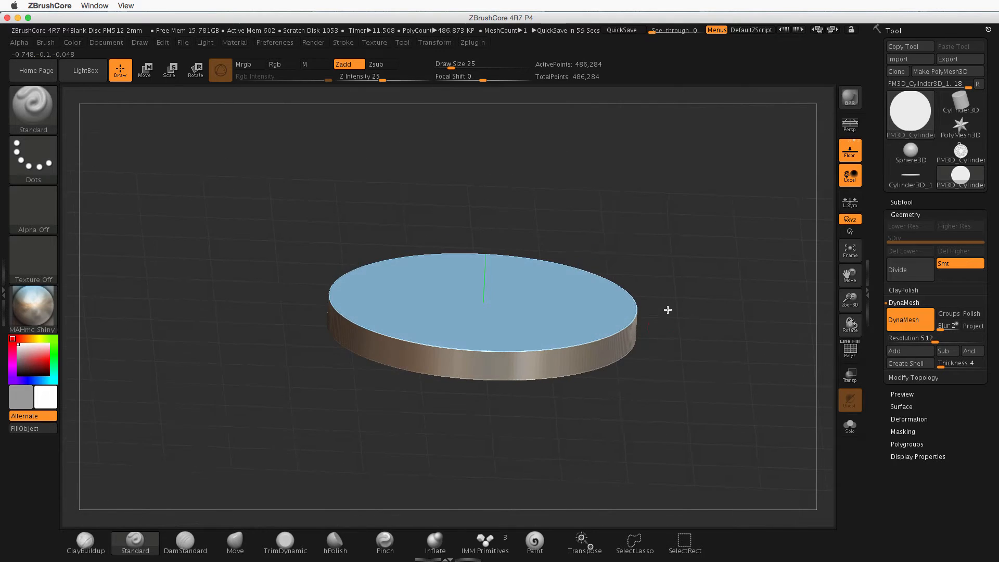
pyautogui.moveTo(632, 419)
pyautogui.mouseDown()
pyautogui.moveTo(630, 386)
pyautogui.moveTo(626, 435)
pyautogui.mouseUp()
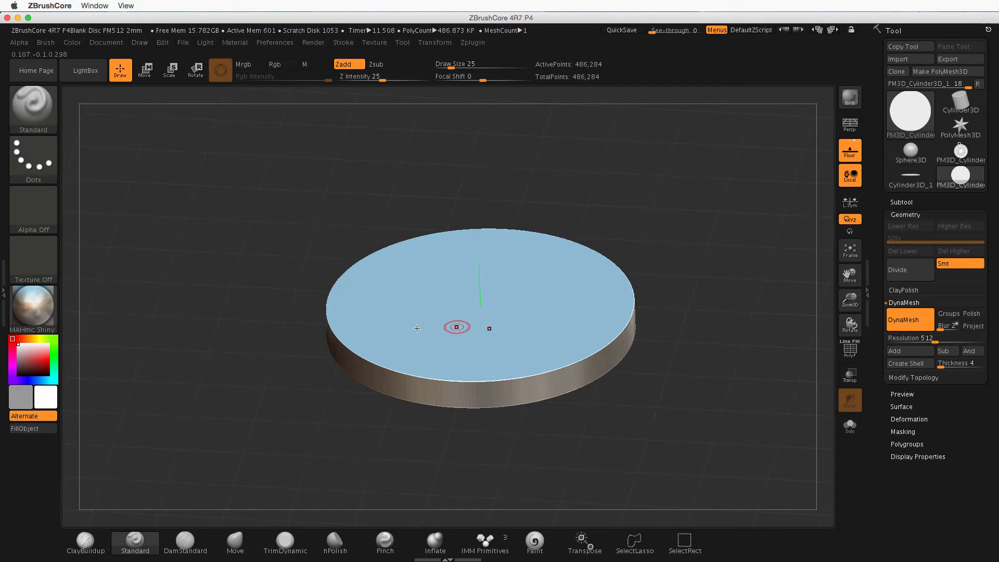
pyautogui.moveTo(597, 400)
pyautogui.mouseDown()
pyautogui.moveTo(602, 306)
pyautogui.moveTo(594, 398)
pyautogui.mouseUp()
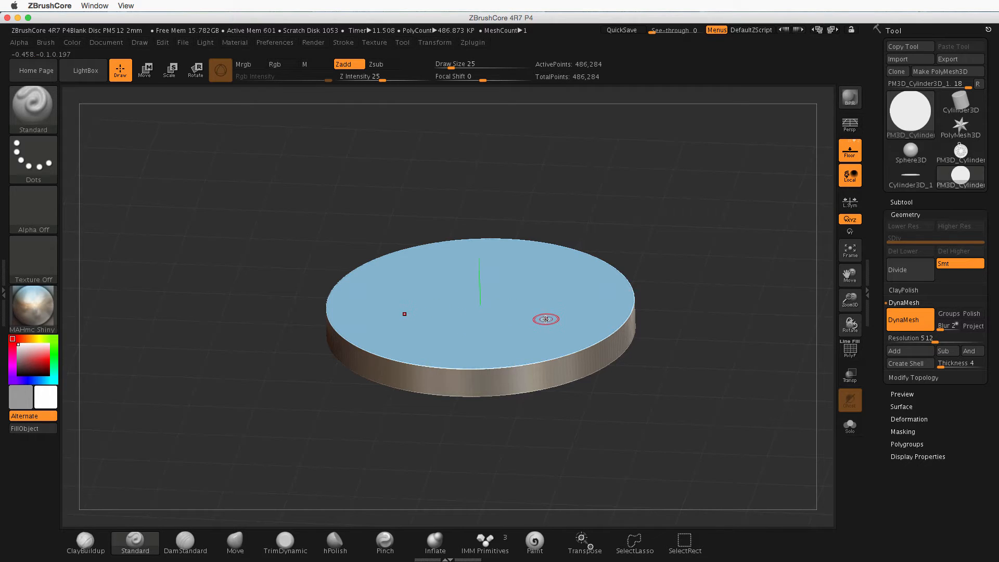
# Step: Switch to Move mode, replace the gizmo with the Transpose line, and place the line on the disc's top face
pyautogui.click(148, 71)
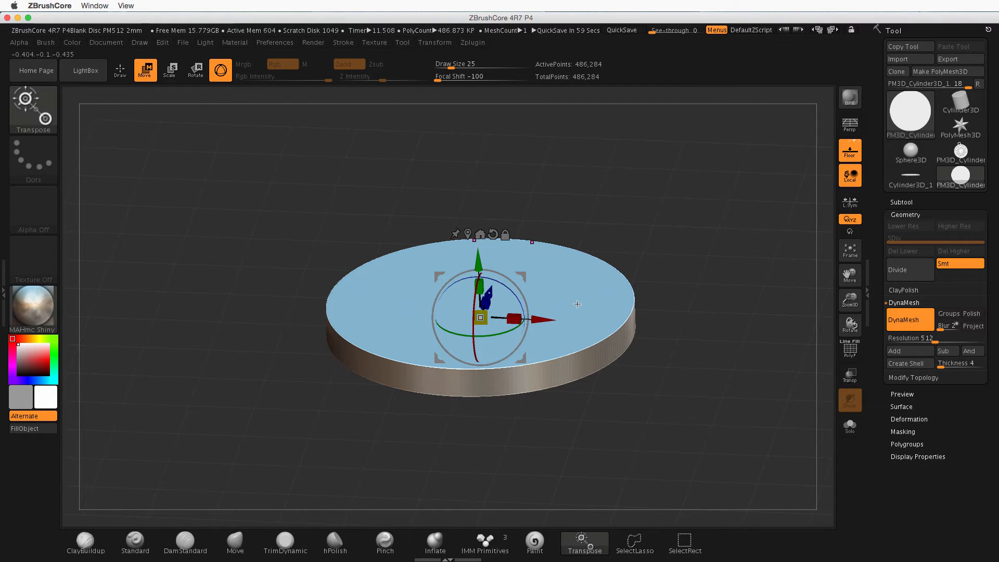
pyautogui.moveTo(689, 330)
pyautogui.mouseDown()
pyautogui.moveTo(687, 408)
pyautogui.moveTo(692, 319)
pyautogui.moveTo(685, 328)
pyautogui.mouseUp()
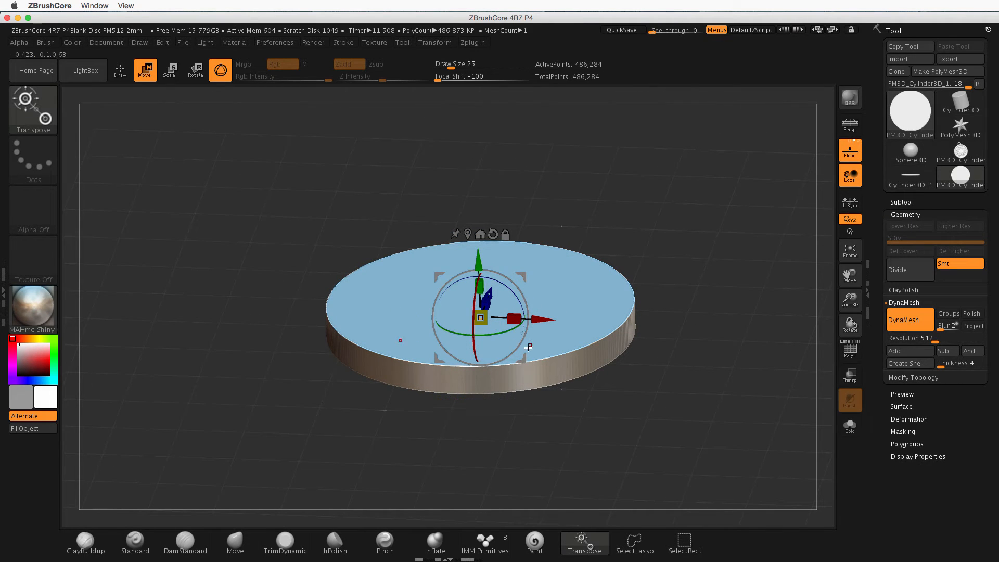
pyautogui.moveTo(698, 346); pyautogui.dragTo(717, 375)
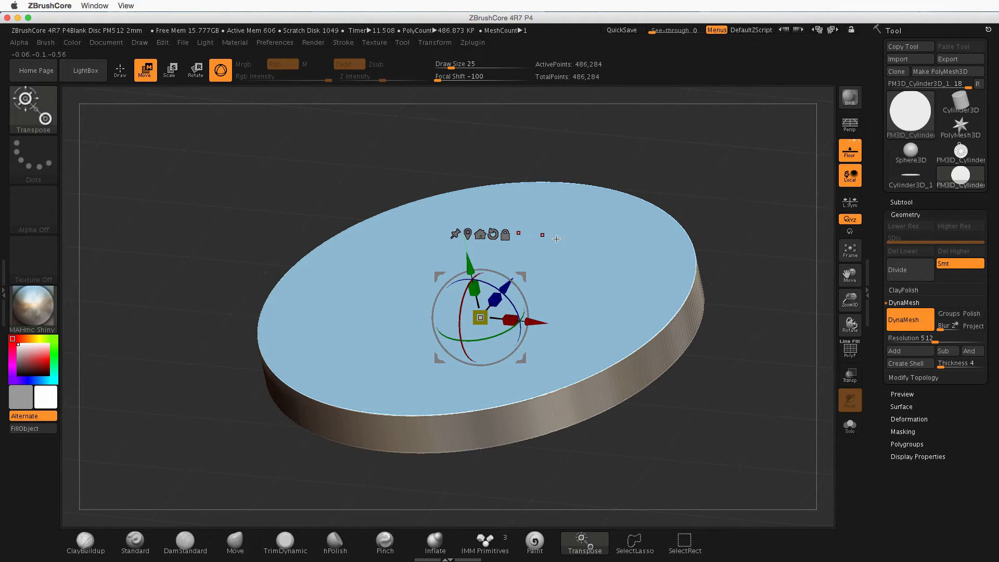
pyautogui.moveTo(685, 446)
pyautogui.mouseDown()
pyautogui.moveTo(703, 435)
pyautogui.moveTo(662, 440)
pyautogui.moveTo(713, 422)
pyautogui.moveTo(684, 436)
pyautogui.mouseUp()
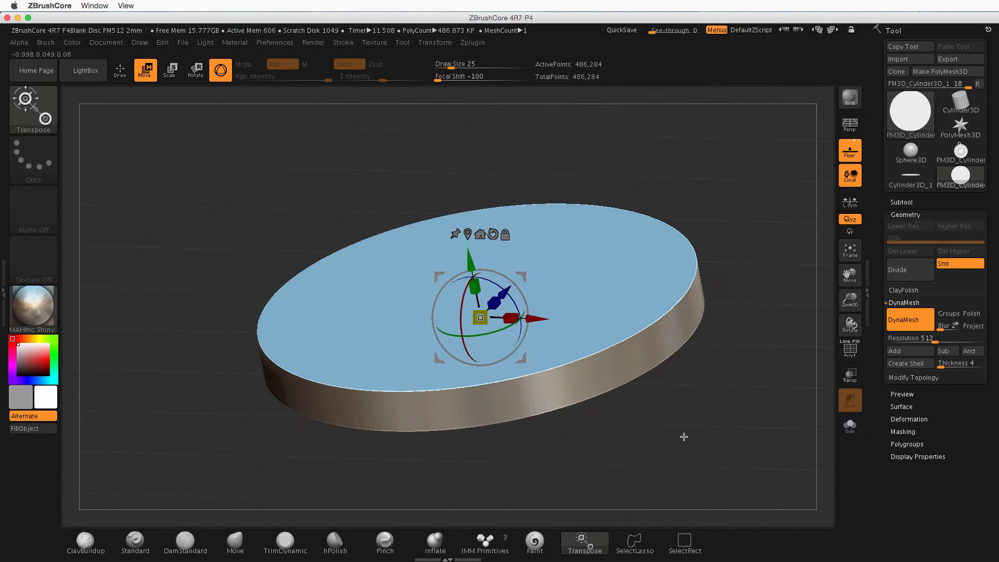
pyautogui.click(221, 71)
pyautogui.click(554, 289)
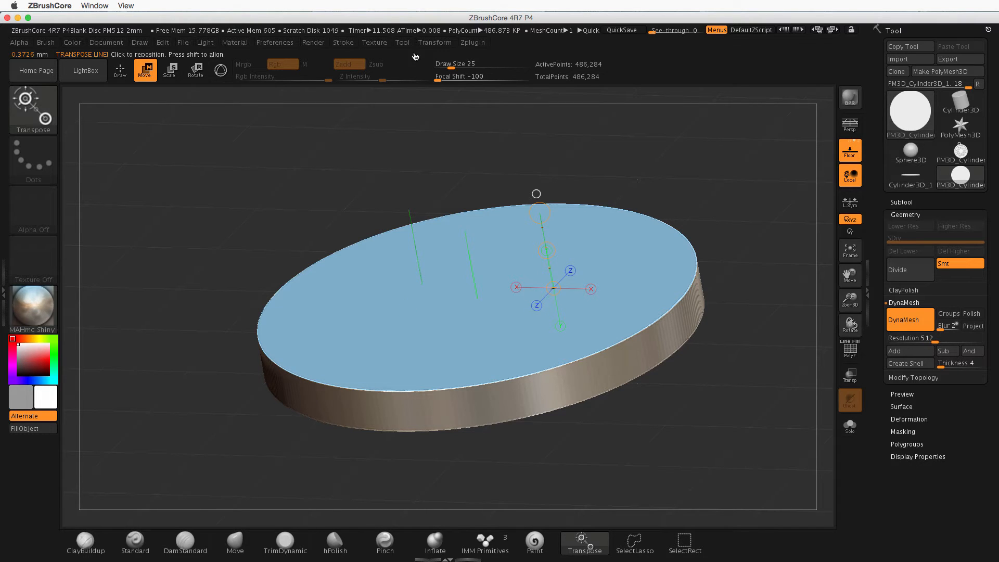
# Step: Switch the disc's symmetry from the X to the Y axis and enable radial symmetry with a RadialCount of 8
pyautogui.click(432, 43)
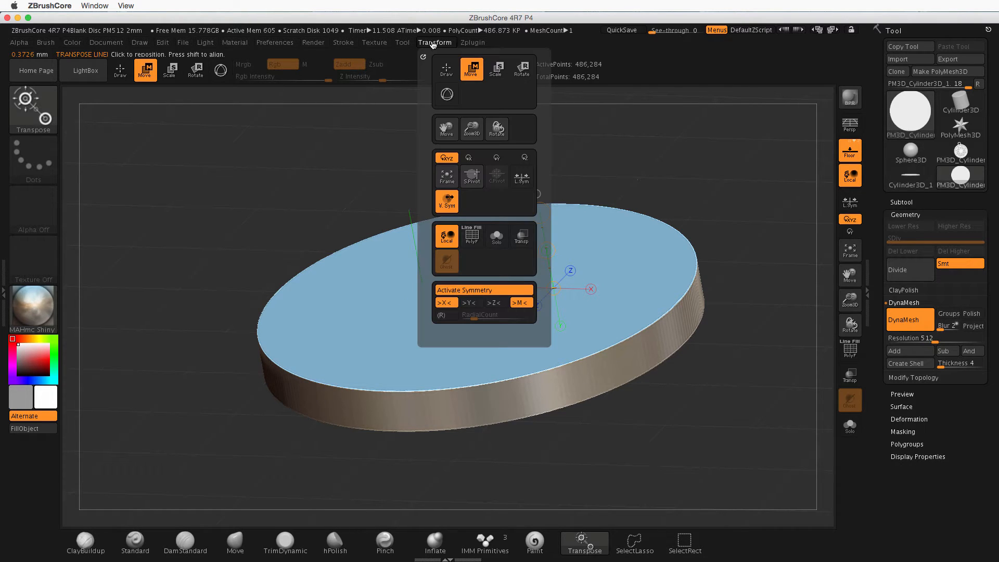
pyautogui.click(469, 302)
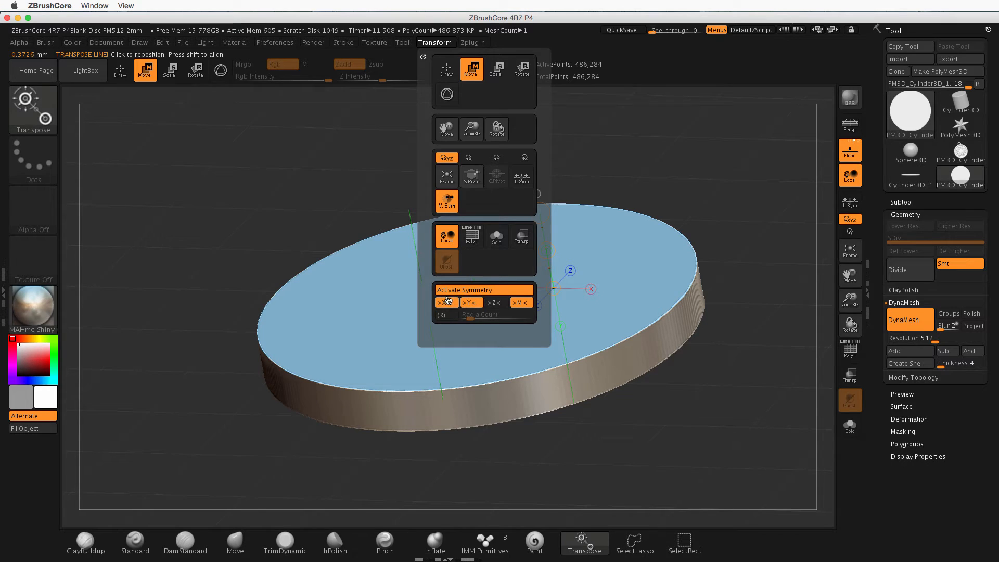
pyautogui.click(442, 316)
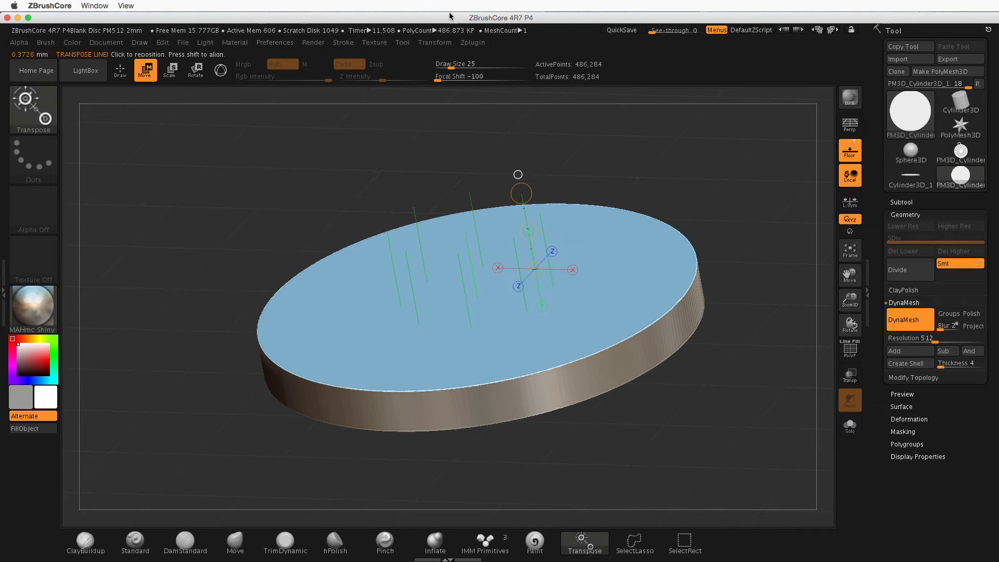
pyautogui.click(438, 44)
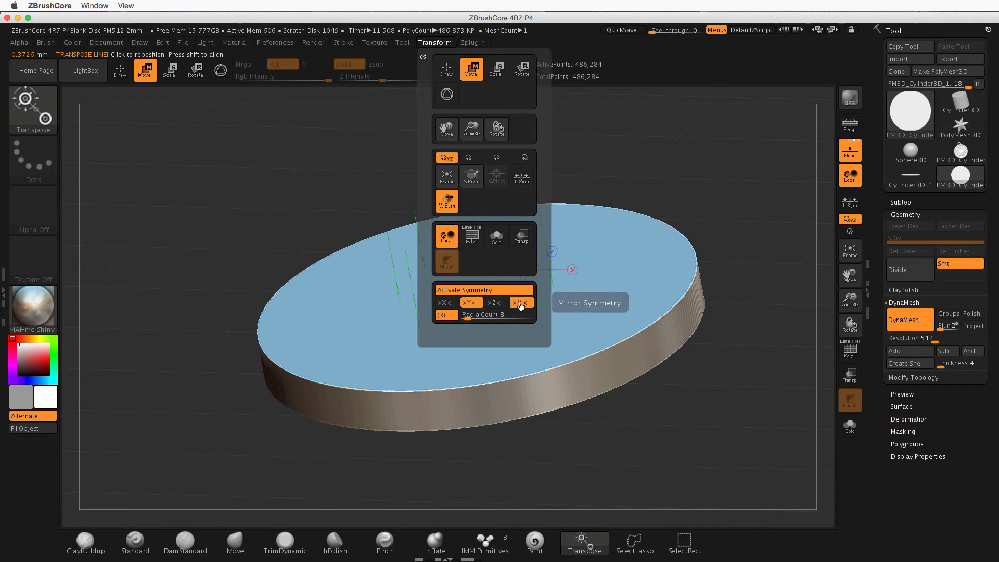
# Step: Check the radial symmetry points across the disc's top face with the Transpose line, and return to Draw mode
pyautogui.moveTo(742, 310); pyautogui.dragTo(746, 342)
pyautogui.click(560, 328)
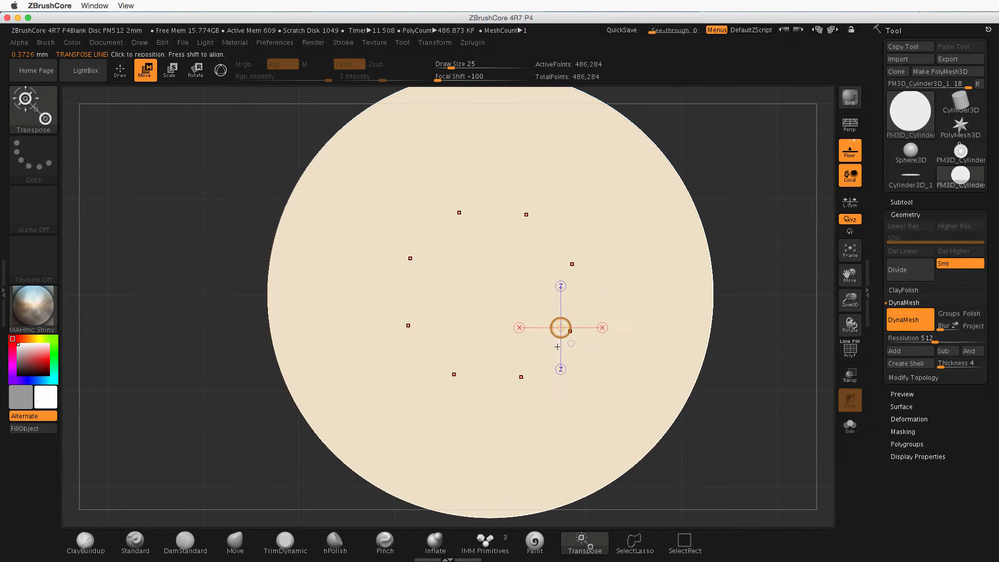
pyautogui.click(523, 224)
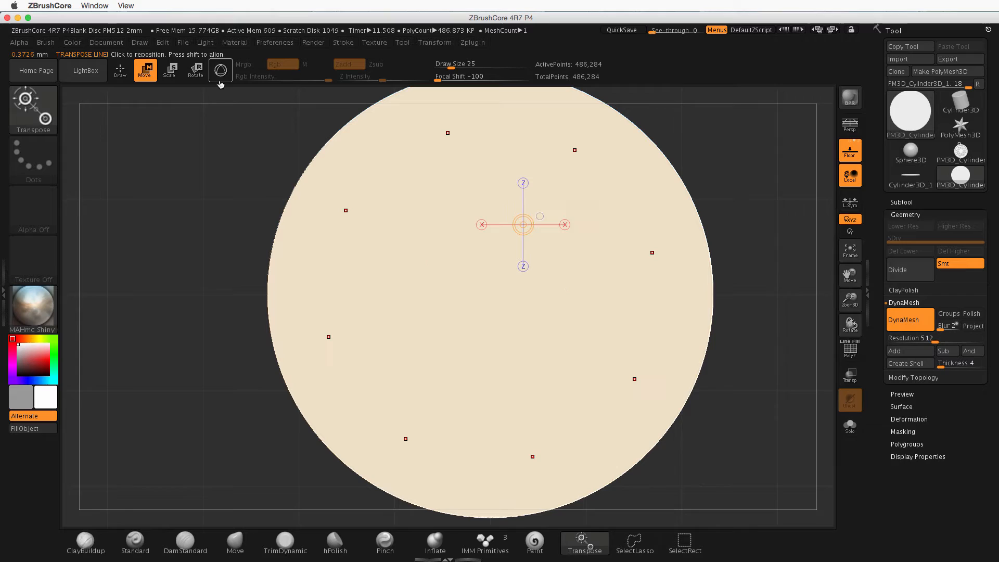
pyautogui.click(130, 75)
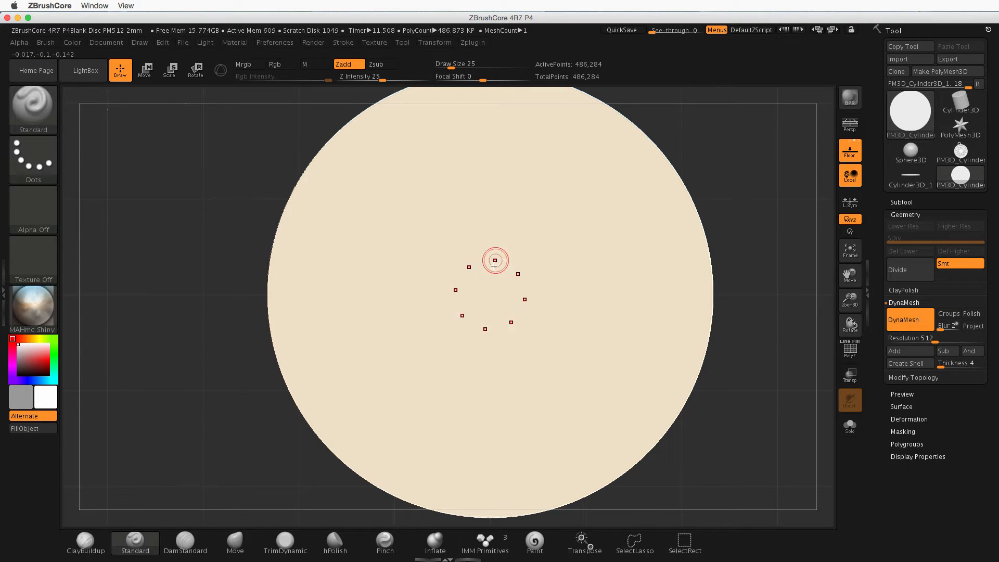
# Step: Sculpt eight looped petals from the disc's center with the Standard brush at Draw Size 25, and surround them with scalloped arcs
pyautogui.moveTo(496, 281)
pyautogui.mouseDown()
pyautogui.moveTo(478, 216)
pyautogui.moveTo(511, 172)
pyautogui.moveTo(544, 211)
pyautogui.moveTo(491, 292)
pyautogui.mouseUp()
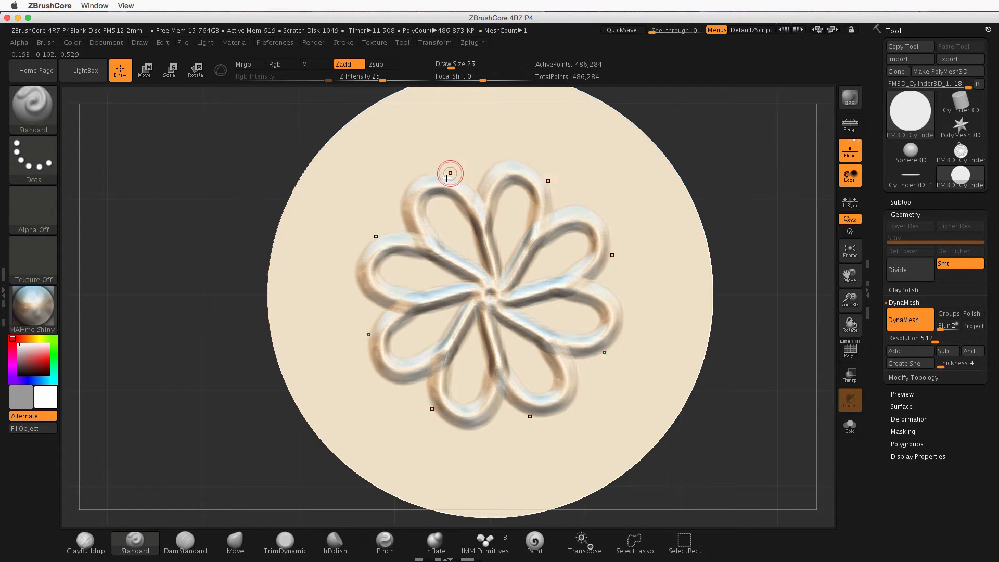
pyautogui.moveTo(447, 171)
pyautogui.mouseDown()
pyautogui.moveTo(482, 165)
pyautogui.moveTo(463, 158)
pyautogui.moveTo(489, 163)
pyautogui.moveTo(495, 141)
pyautogui.moveTo(524, 132)
pyautogui.moveTo(543, 141)
pyautogui.moveTo(493, 134)
pyautogui.moveTo(552, 160)
pyautogui.moveTo(617, 165)
pyautogui.moveTo(589, 142)
pyautogui.moveTo(557, 156)
pyautogui.mouseUp()
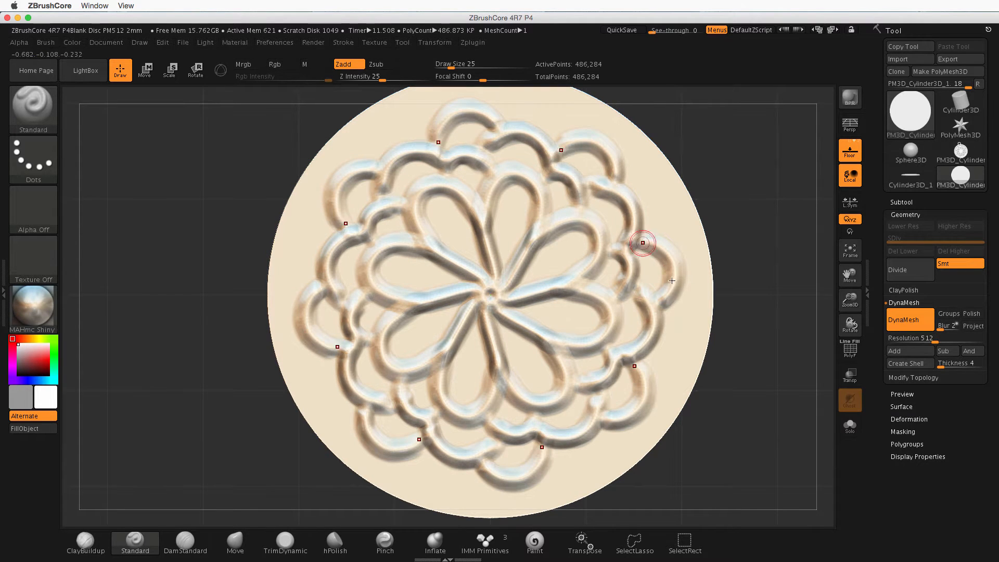
pyautogui.moveTo(728, 385); pyautogui.dragTo(734, 426)
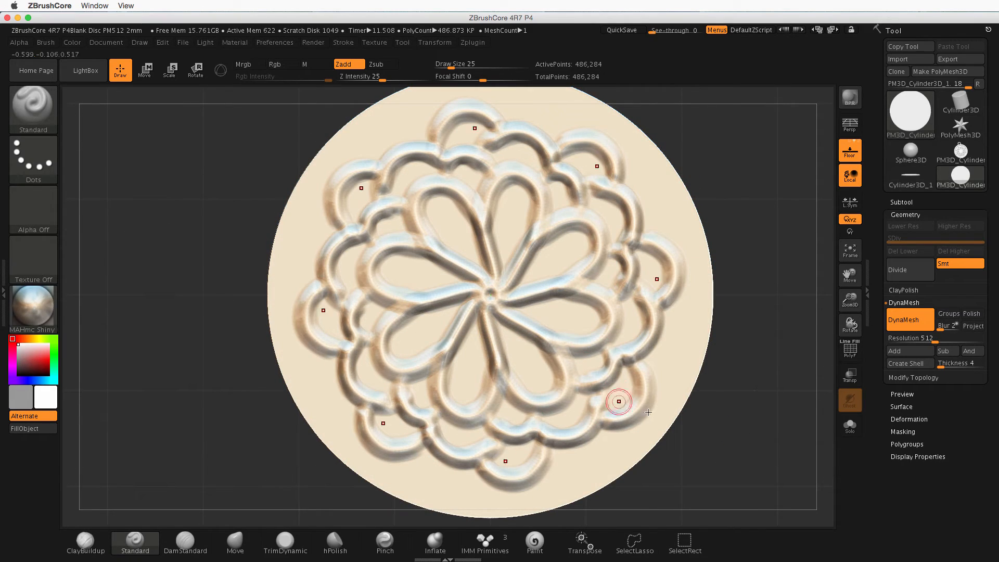
pyautogui.moveTo(733, 441); pyautogui.dragTo(701, 382)
pyautogui.keyDown('shift'); pyautogui.moveTo(708, 441); pyautogui.dragTo(713, 469); pyautogui.keyUp('shift')
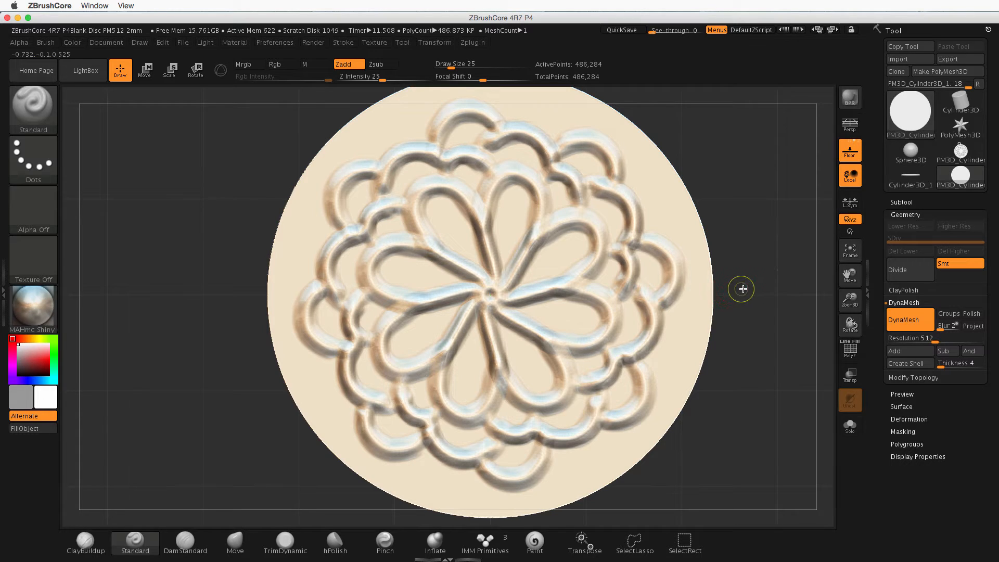
# Step: Undo all the sculpted arcs and petals back to the blank disc
pyautogui.hotkey('ctrl', 'z')
pyautogui.hotkey('ctrl', 'z')
pyautogui.hotkey('ctrl', 'z')
pyautogui.hotkey('ctrl', 'z')
pyautogui.hotkey('ctrl', 'z')
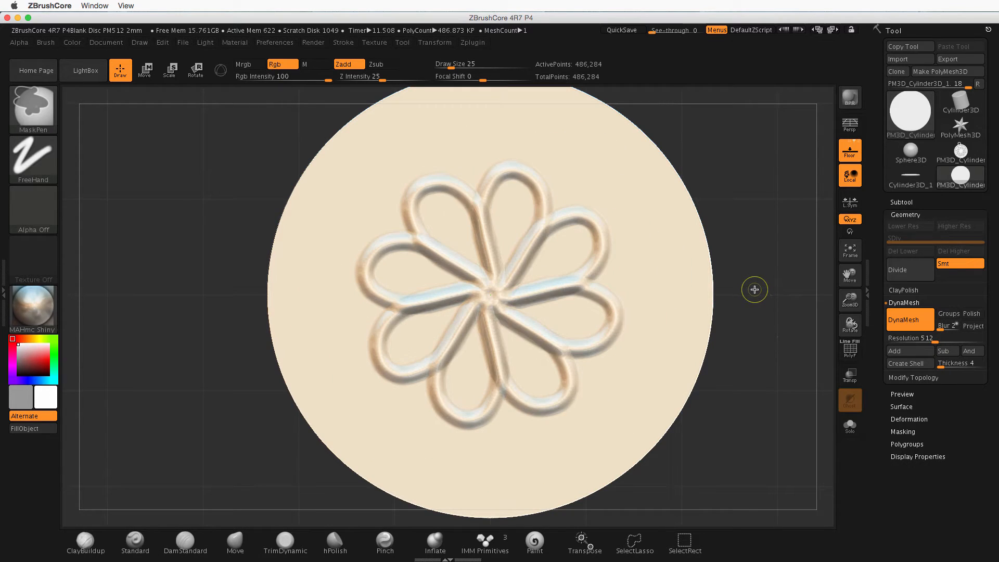
pyautogui.hotkey('ctrl', 'z')
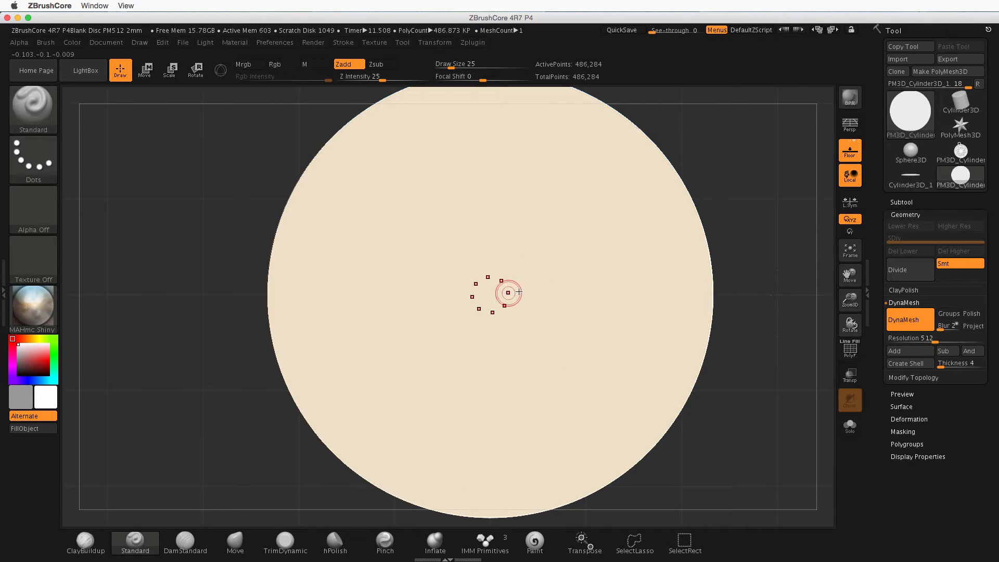
# Step: Mask eight looped petals around the disc's center, and undo the mask
pyautogui.hotkey('ctrl', 'shift', 'z')
pyautogui.hotkey('ctrl', 'shift', 'z')
pyautogui.hotkey('ctrl', 'shift', 'z')
pyautogui.hotkey('ctrl', 'shift', 'z')
pyautogui.hotkey('ctrl', 'shift', 'z')
pyautogui.hotkey('ctrl', 'shift', 'z')
pyautogui.hotkey('ctrl', 'shift', 'z')
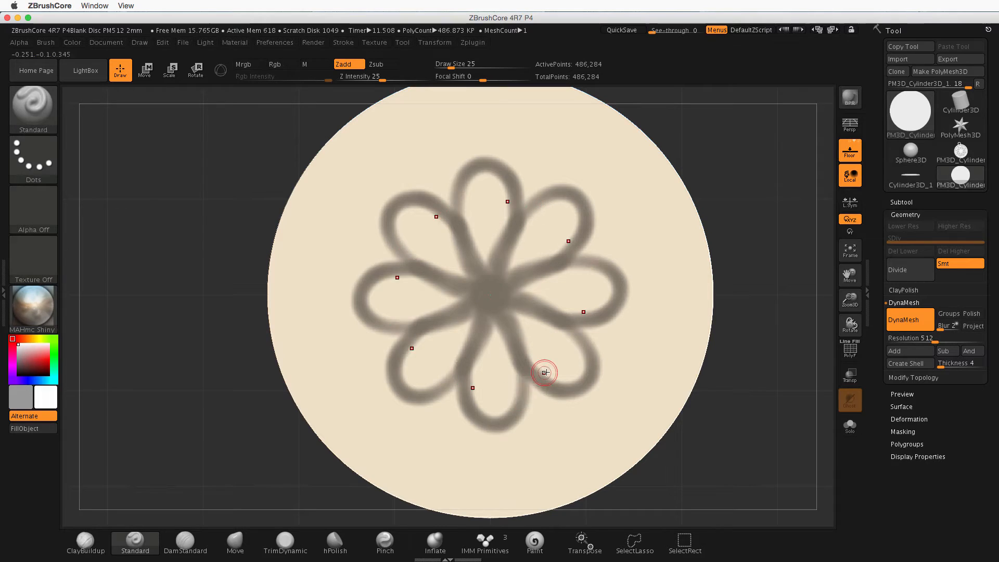
pyautogui.hotkey('ctrl', 'z')
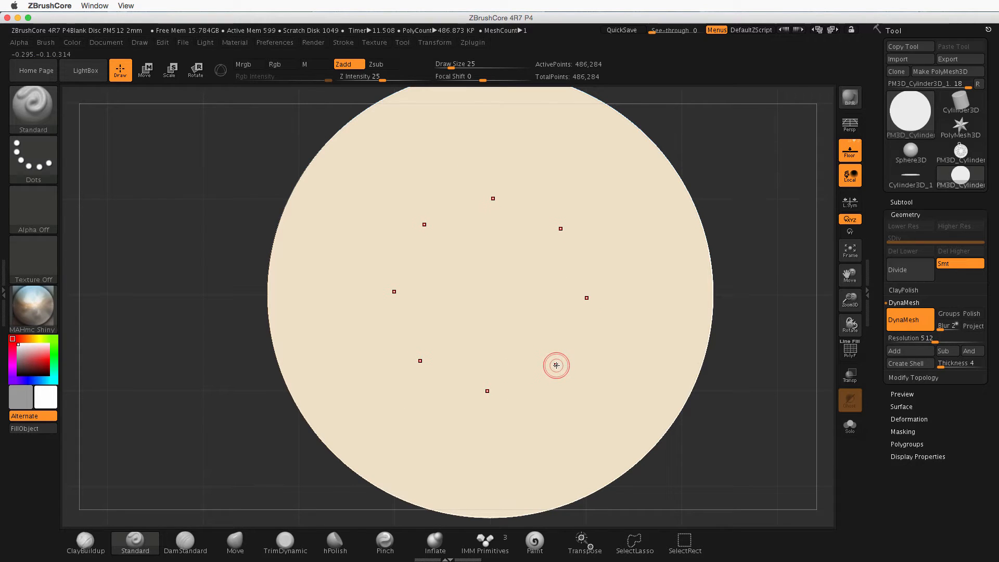
# Step: Paint a mask of eight petal outlines with MaskPen at Draw Size 25, and fill in the flower's center
pyautogui.press('ctrl')
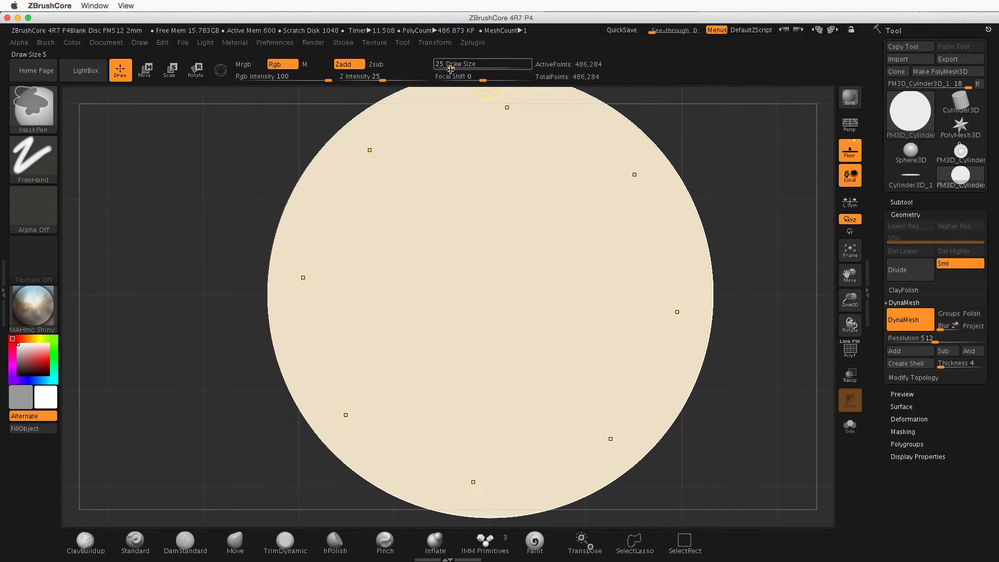
pyautogui.moveTo(476, 76)
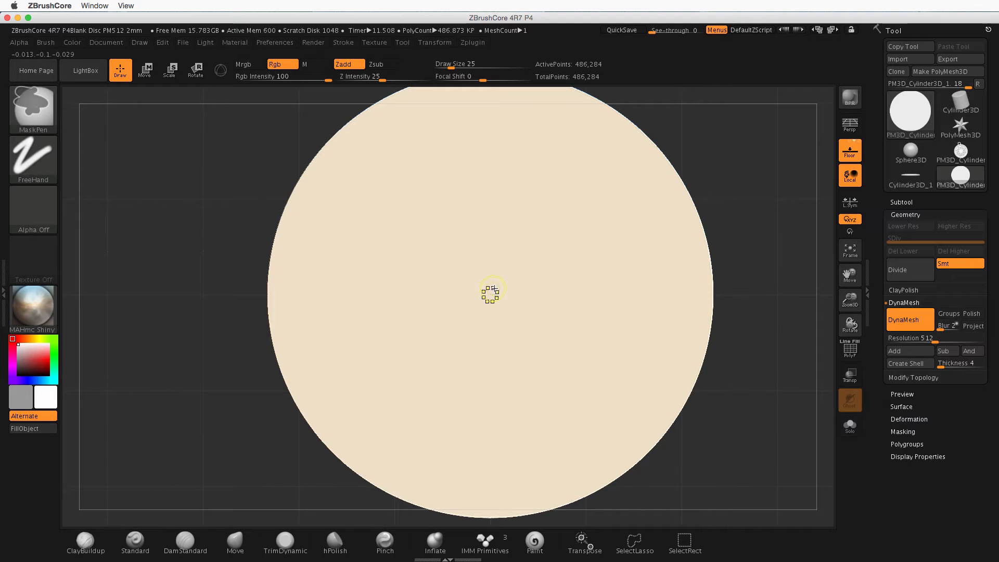
pyautogui.moveTo(493, 289)
pyautogui.mouseDown()
pyautogui.moveTo(484, 229)
pyautogui.moveTo(506, 179)
pyautogui.moveTo(537, 172)
pyautogui.moveTo(553, 204)
pyautogui.moveTo(546, 233)
pyautogui.moveTo(498, 293)
pyautogui.mouseUp()
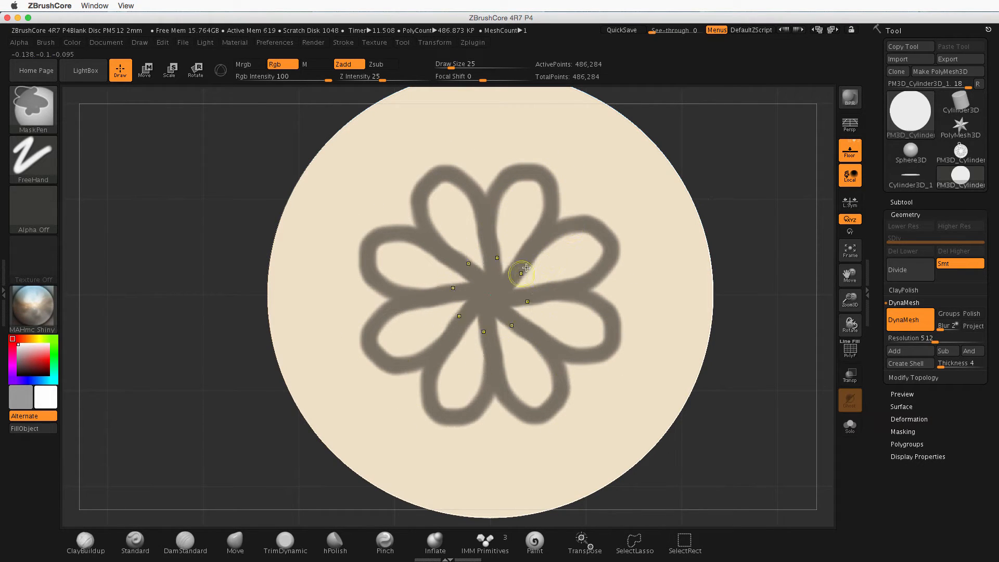
pyautogui.moveTo(527, 269); pyautogui.dragTo(514, 279)
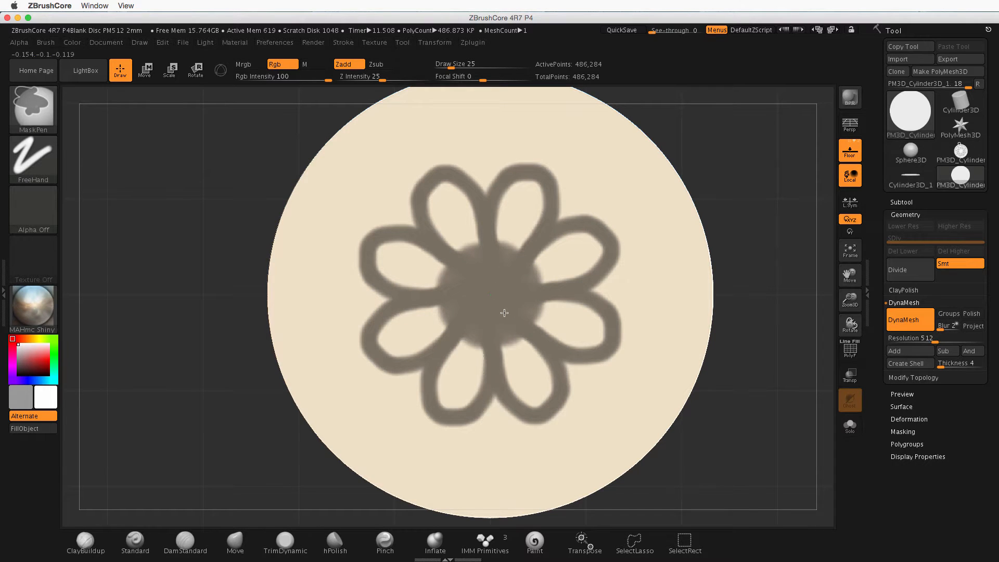
# Step: Invert the flower mask and raise the petal pattern above the disc with the Transpose line
pyautogui.keyDown('ctrl'); pyautogui.click(745, 301); pyautogui.keyUp('ctrl')
pyautogui.moveTo(747, 305)
pyautogui.mouseDown()
pyautogui.moveTo(754, 319)
pyautogui.moveTo(607, 253)
pyautogui.mouseUp()
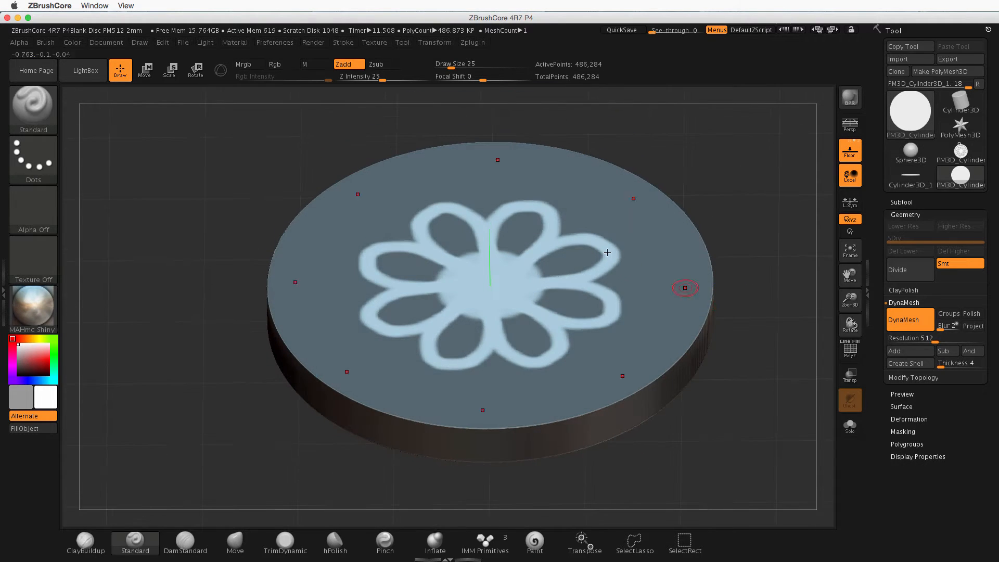
pyautogui.press('w')
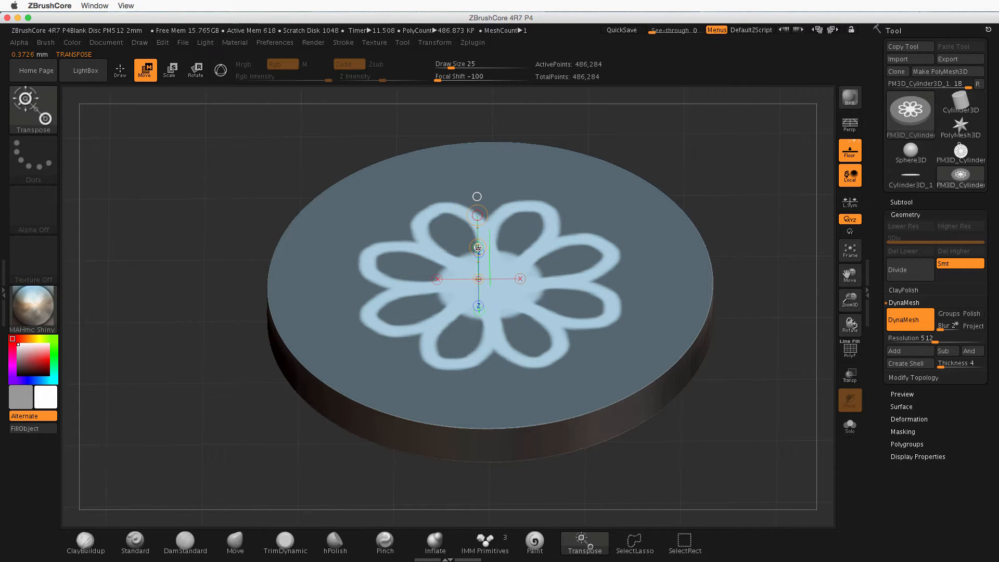
pyautogui.moveTo(476, 241); pyautogui.dragTo(472, 215)
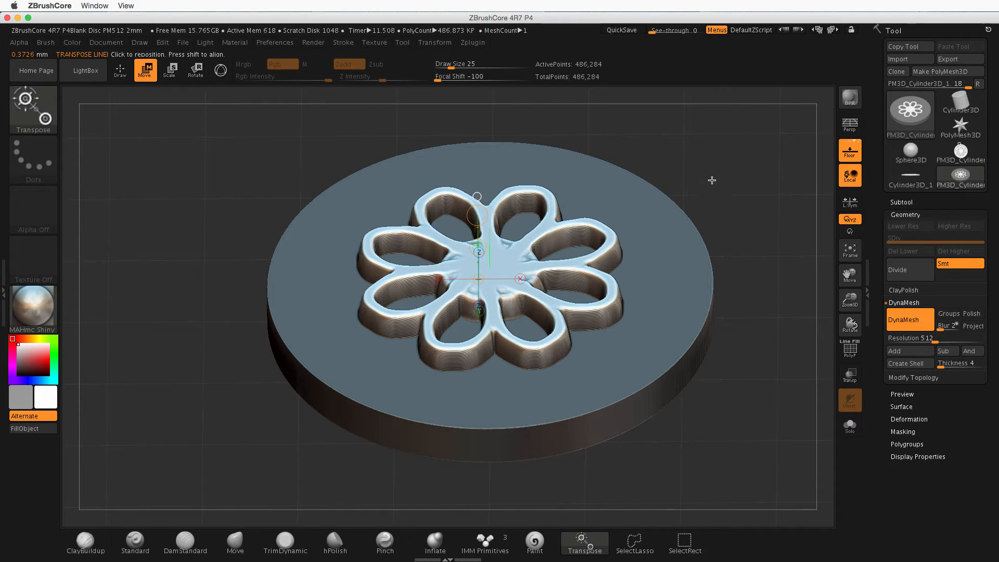
# Step: Inspect the raised flower from above, and revert to the blank, unmasked disc
pyautogui.keyDown('shift'); pyautogui.moveTo(712, 178); pyautogui.dragTo(713, 254); pyautogui.keyUp('shift')
pyautogui.moveTo(731, 200)
pyautogui.keyDown('shift'); pyautogui.mouseDown()
pyautogui.moveTo(727, 161)
pyautogui.moveTo(709, 162)
pyautogui.mouseUp(); pyautogui.keyUp('shift')
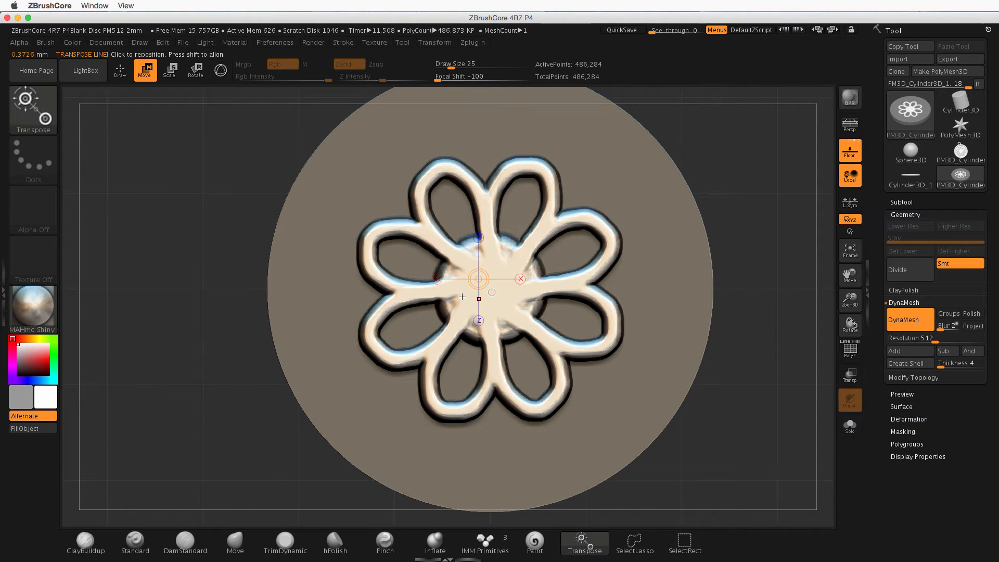
pyautogui.keyDown('ctrl'); pyautogui.click(719, 370); pyautogui.keyUp('ctrl')
pyautogui.moveTo(723, 378)
pyautogui.keyDown('ctrl'); pyautogui.mouseDown()
pyautogui.moveTo(723, 393)
pyautogui.moveTo(726, 342)
pyautogui.mouseUp(); pyautogui.keyUp('ctrl')
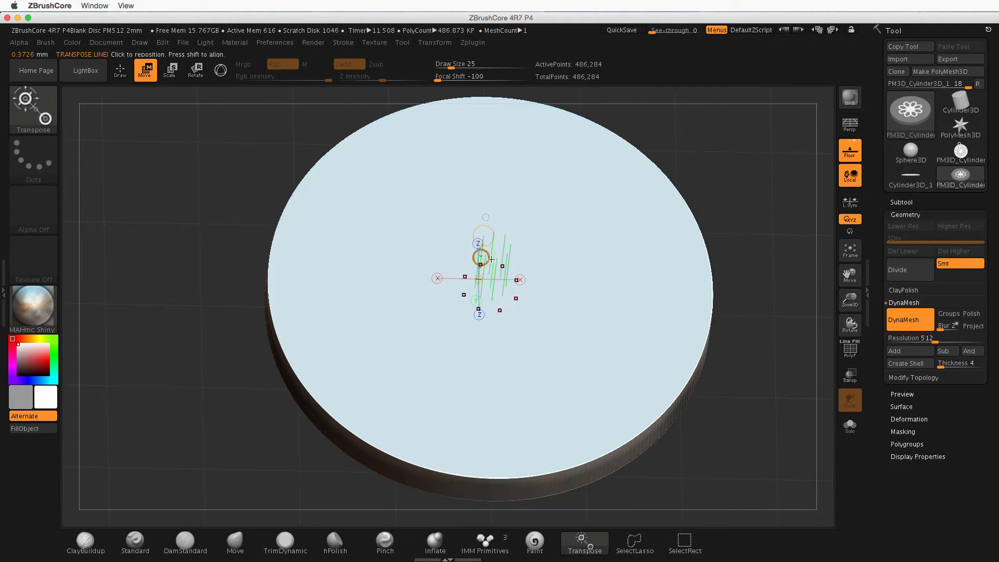
# Step: Return to Draw mode and face the disc's top surface straight on
pyautogui.moveTo(483, 228); pyautogui.dragTo(506, 229)
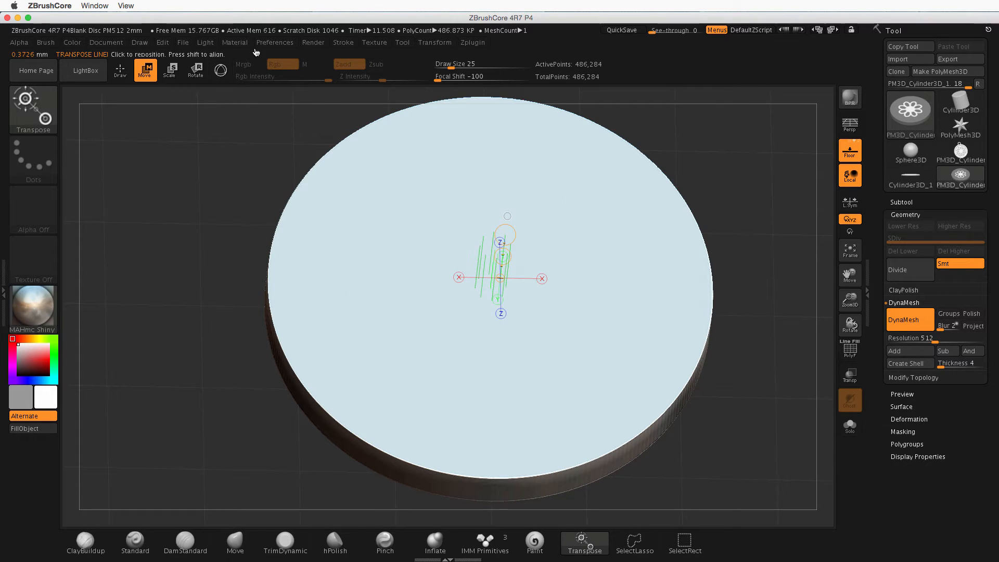
pyautogui.click(121, 70)
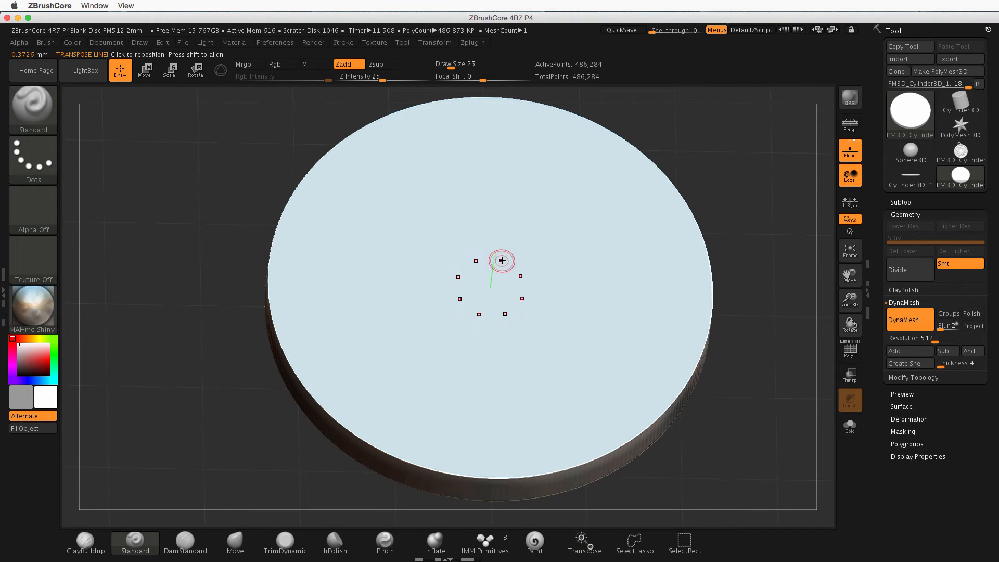
pyautogui.keyDown('shift'); pyautogui.moveTo(702, 206); pyautogui.dragTo(712, 212); pyautogui.keyUp('shift')
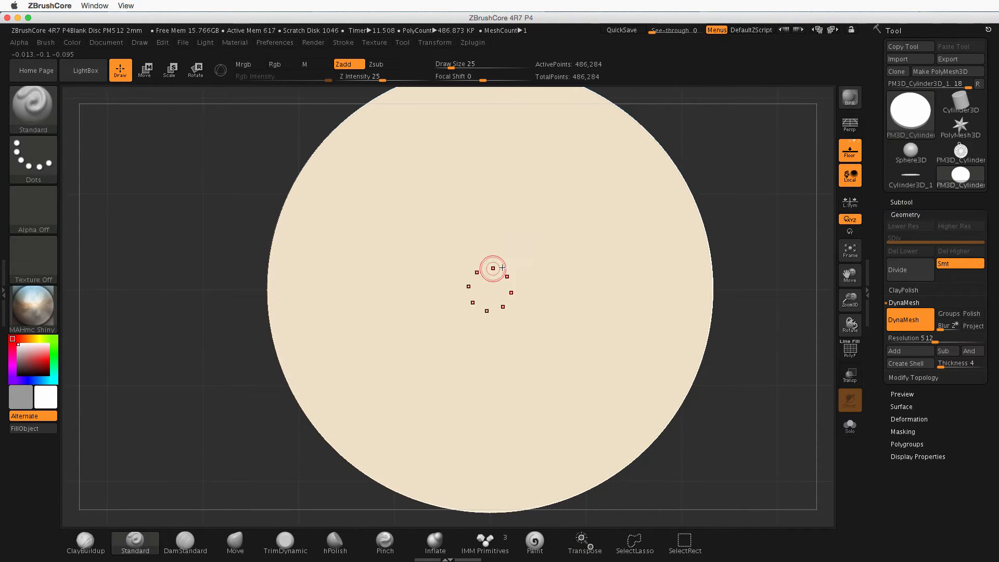
# Step: Mask eight small hooked curls radiating from the disc's center with MaskPen, and undo the mask
pyautogui.press('ctrl')
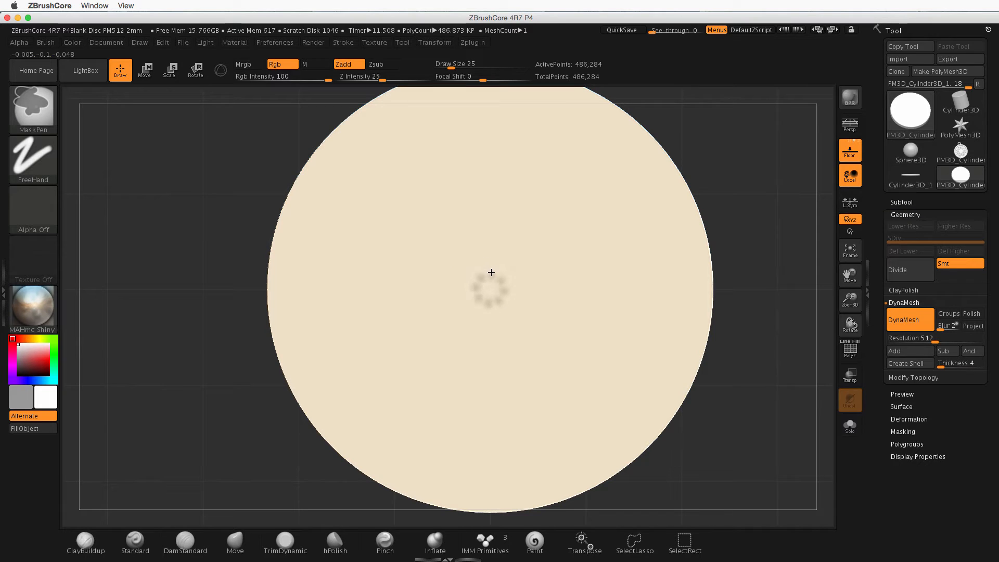
pyautogui.moveTo(491, 272)
pyautogui.keyDown('ctrl'); pyautogui.mouseDown()
pyautogui.moveTo(486, 201)
pyautogui.moveTo(528, 179)
pyautogui.moveTo(555, 202)
pyautogui.moveTo(548, 225)
pyautogui.moveTo(531, 216)
pyautogui.mouseUp(); pyautogui.keyUp('ctrl')
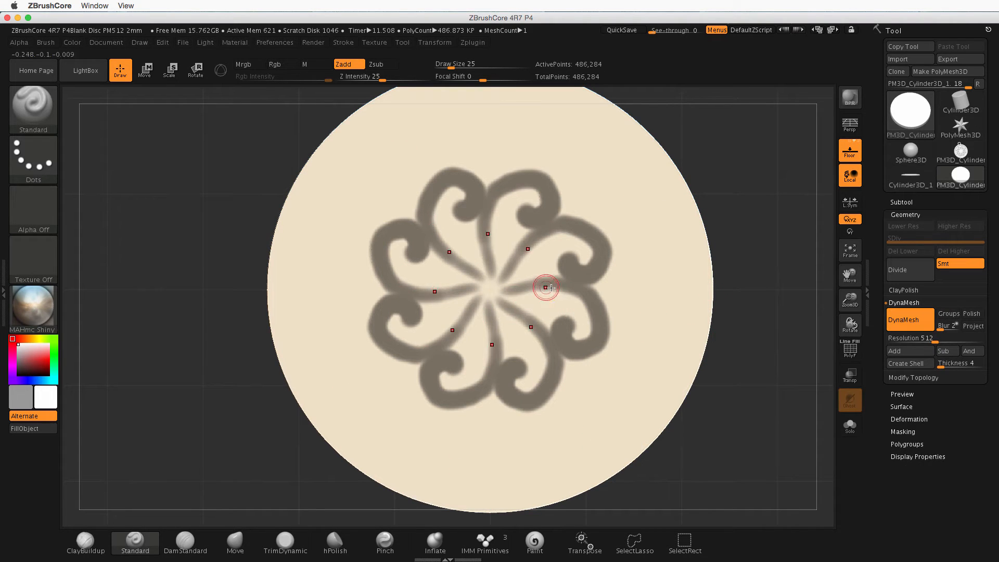
pyautogui.hotkey('ctrl', 'z')
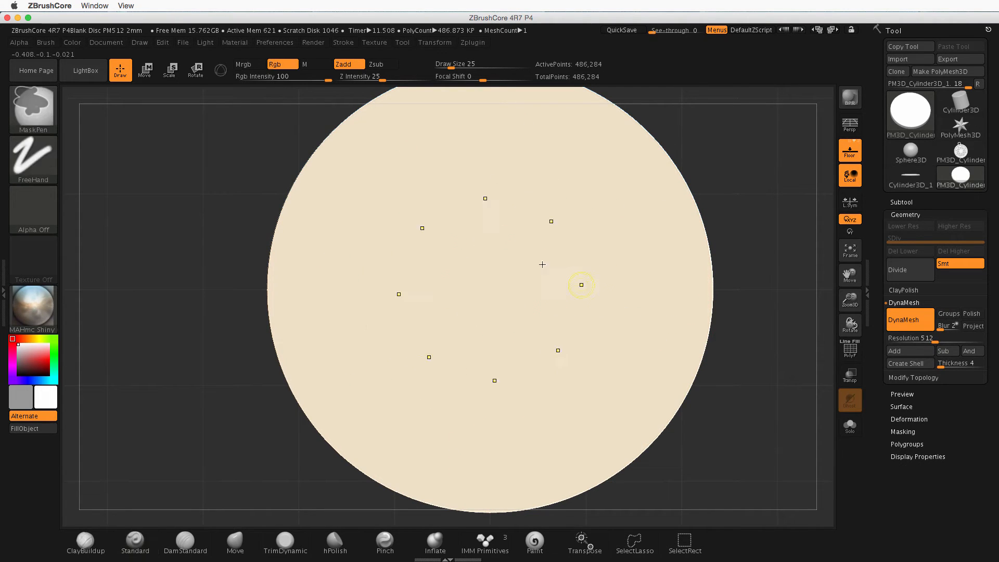
# Step: Mask eight large spiral curls from the disc's center toward its rim with MaskPen, and invert the mask
pyautogui.moveTo(498, 282)
pyautogui.mouseDown()
pyautogui.moveTo(546, 181)
pyautogui.moveTo(622, 200)
pyautogui.moveTo(581, 238)
pyautogui.moveTo(598, 225)
pyautogui.moveTo(586, 211)
pyautogui.moveTo(561, 214)
pyautogui.moveTo(583, 236)
pyautogui.moveTo(594, 209)
pyautogui.moveTo(572, 197)
pyautogui.moveTo(570, 214)
pyautogui.moveTo(608, 231)
pyautogui.moveTo(598, 182)
pyautogui.mouseUp()
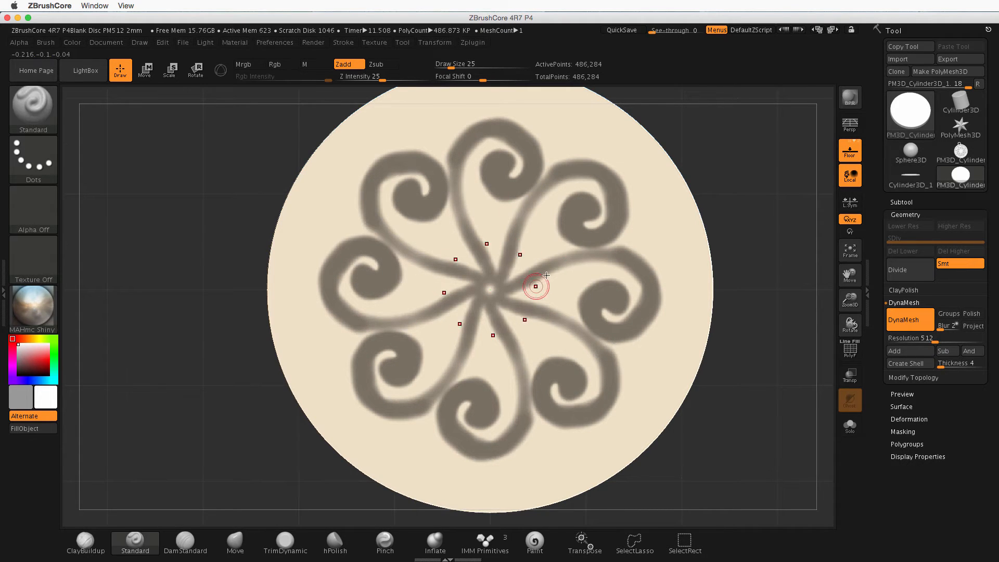
pyautogui.moveTo(741, 285); pyautogui.dragTo(738, 238)
pyautogui.keyDown('ctrl'); pyautogui.click(750, 296); pyautogui.keyUp('ctrl')
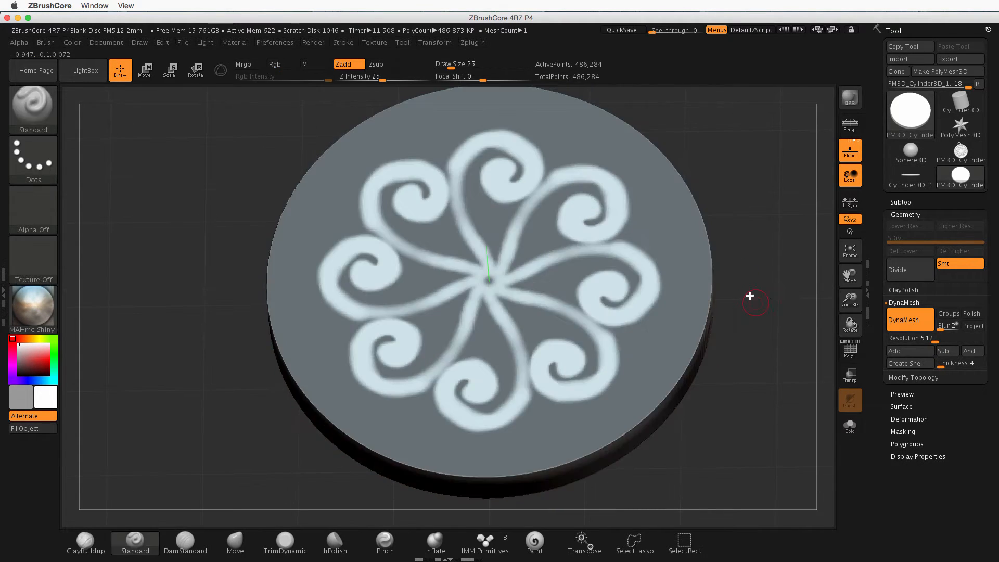
# Step: Switch to Move mode, place the Transpose line on the top face, and raise the unmasked spiral curls above the disc
pyautogui.press('w')
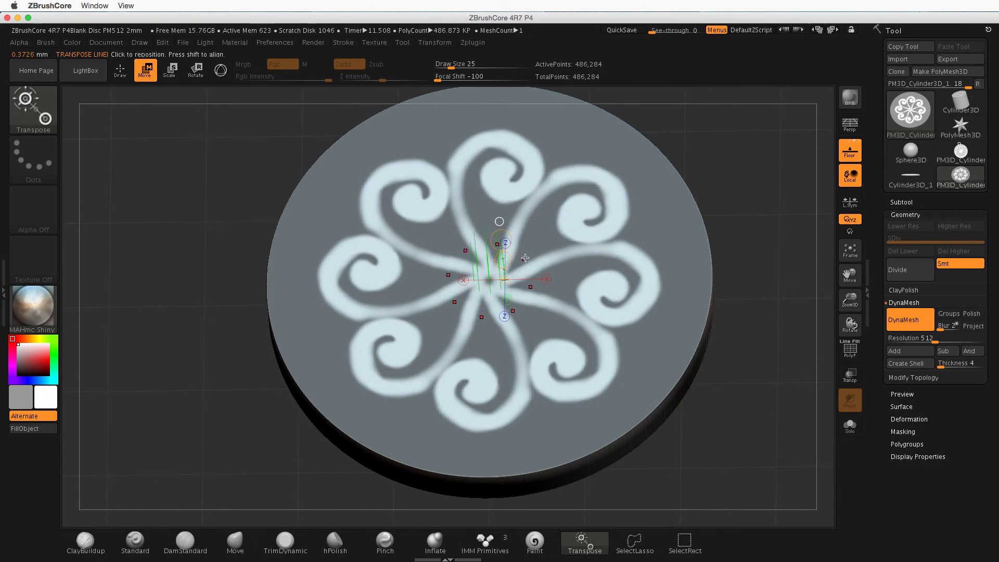
pyautogui.click(546, 251)
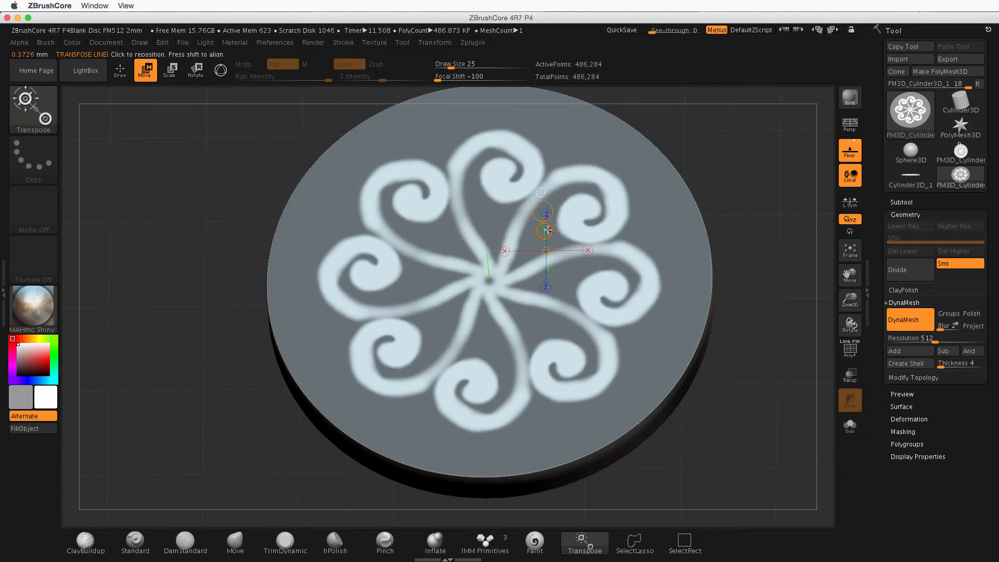
pyautogui.moveTo(549, 230); pyautogui.dragTo(537, 182)
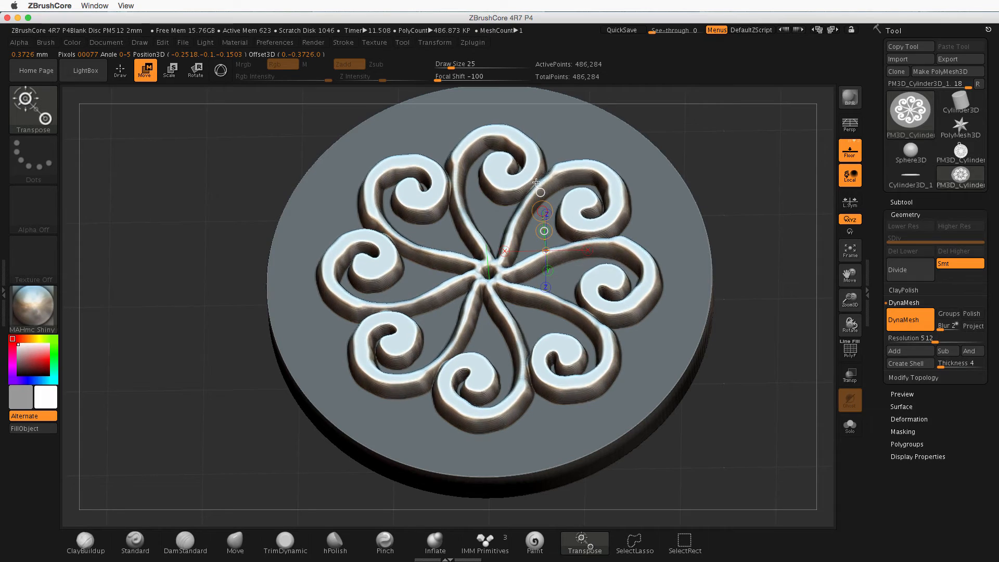
# Step: Inspect the raised spiral curls from several angles, and undo the raise and its mask back to the plain disc
pyautogui.moveTo(713, 395); pyautogui.dragTo(692, 328)
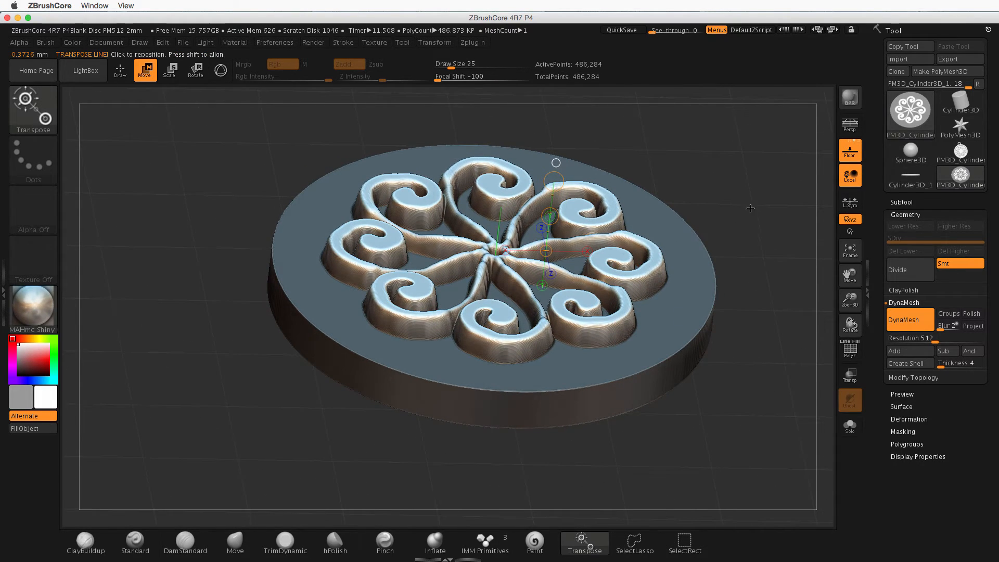
pyautogui.moveTo(751, 208); pyautogui.dragTo(628, 297)
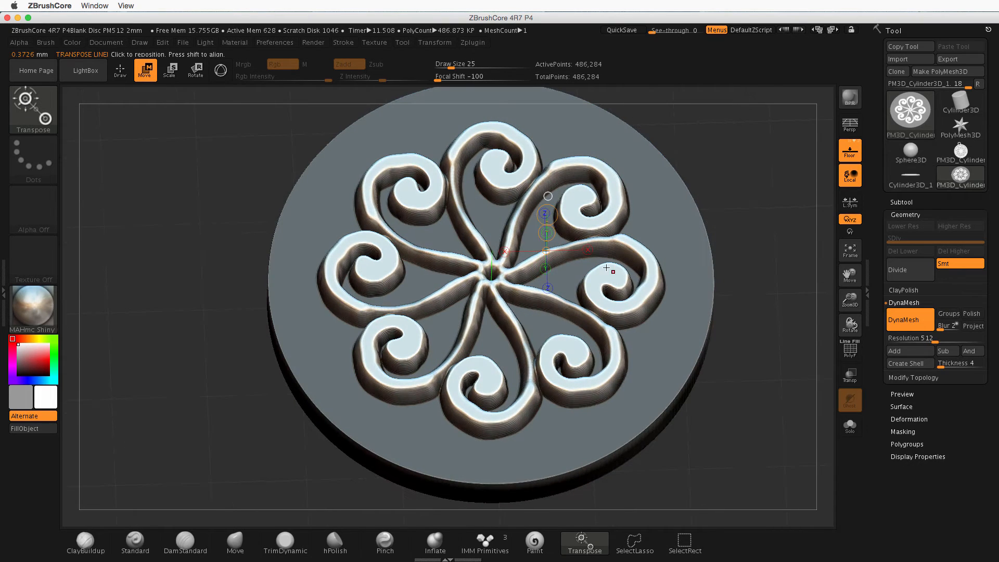
pyautogui.keyDown('shift'); pyautogui.moveTo(727, 208); pyautogui.dragTo(765, 230); pyautogui.keyUp('shift')
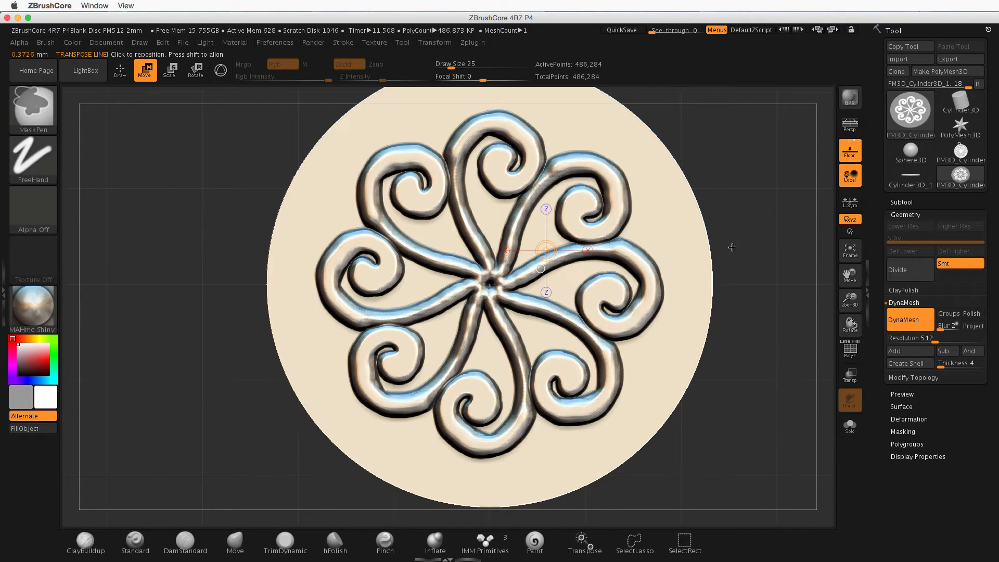
pyautogui.hotkey('ctrl', 'z')
pyautogui.hotkey('ctrl', 'z')
pyautogui.hotkey('ctrl', 'z')
pyautogui.hotkey('ctrl', 'z')
pyautogui.hotkey('ctrl', 'z')
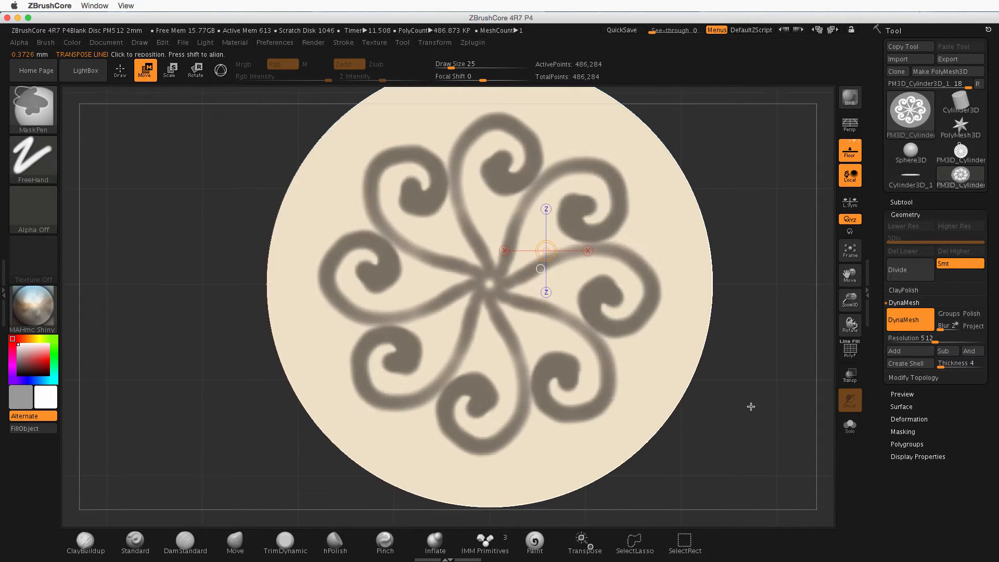
pyautogui.hotkey('ctrl', 'z')
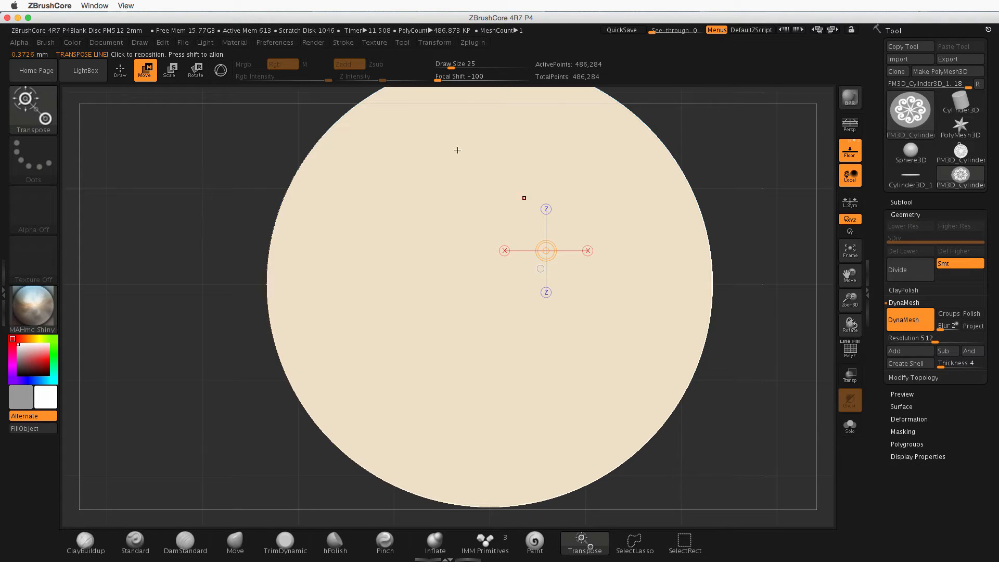
# Step: Return to Draw mode and mask looped petals from the disc's center, surrounded by dots and short dashes, with MaskPen
pyautogui.click(122, 72)
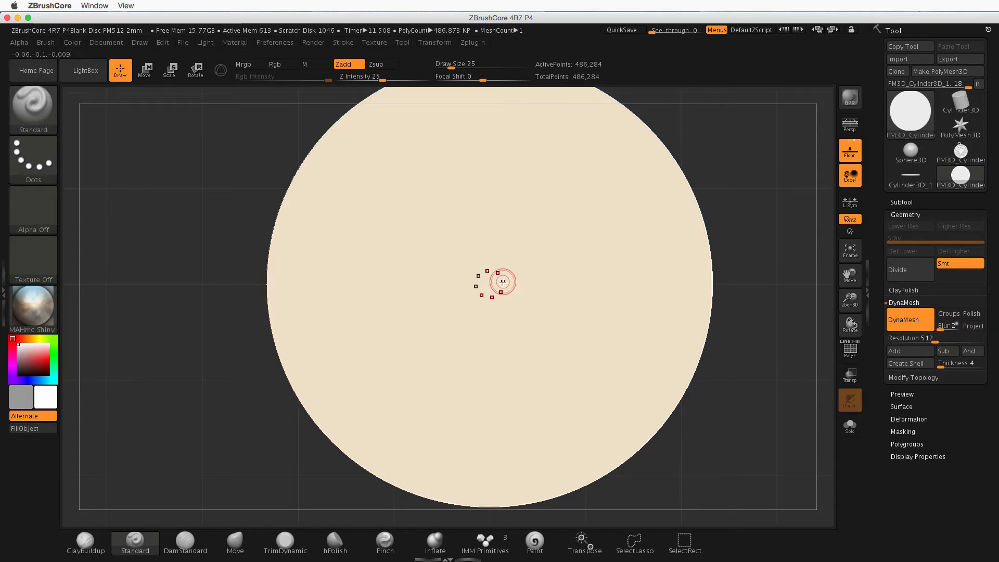
pyautogui.press('ctrl')
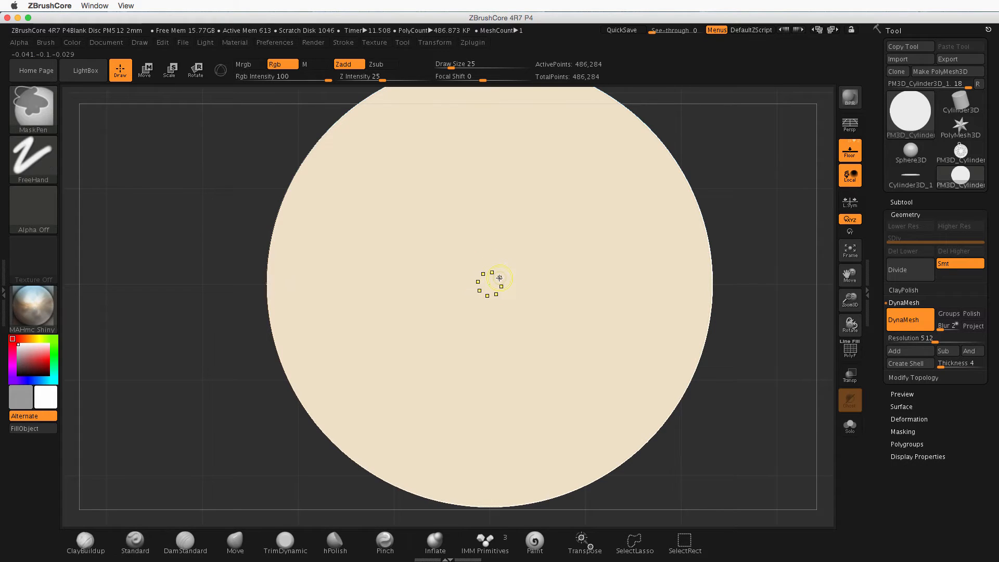
pyautogui.moveTo(499, 277)
pyautogui.keyDown('ctrl'); pyautogui.mouseDown()
pyautogui.moveTo(504, 208)
pyautogui.moveTo(528, 175)
pyautogui.moveTo(557, 177)
pyautogui.moveTo(564, 206)
pyautogui.moveTo(537, 254)
pyautogui.moveTo(527, 244)
pyautogui.moveTo(542, 230)
pyautogui.mouseUp(); pyautogui.keyUp('ctrl')
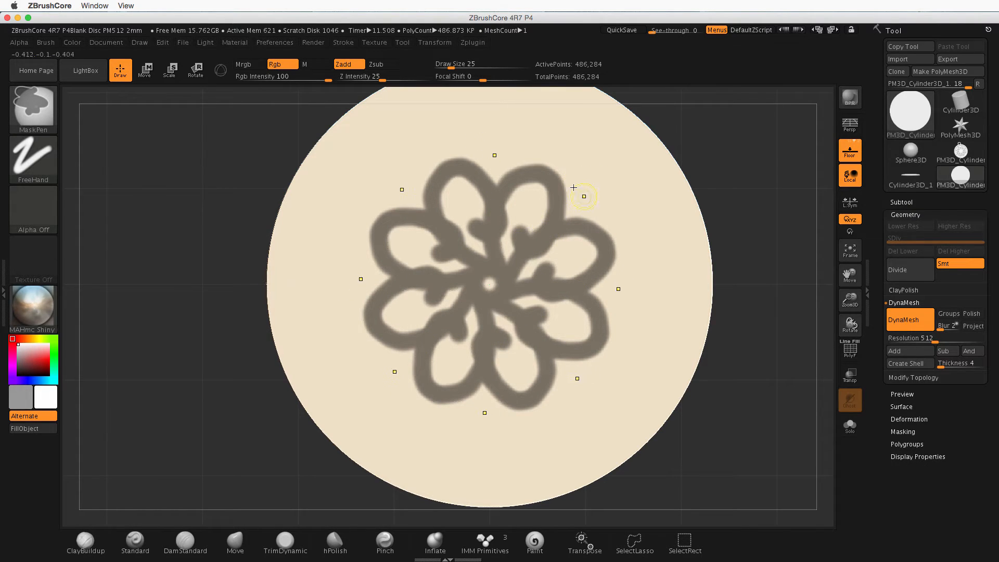
pyautogui.keyDown('ctrl'); pyautogui.click(586, 198); pyautogui.keyUp('ctrl')
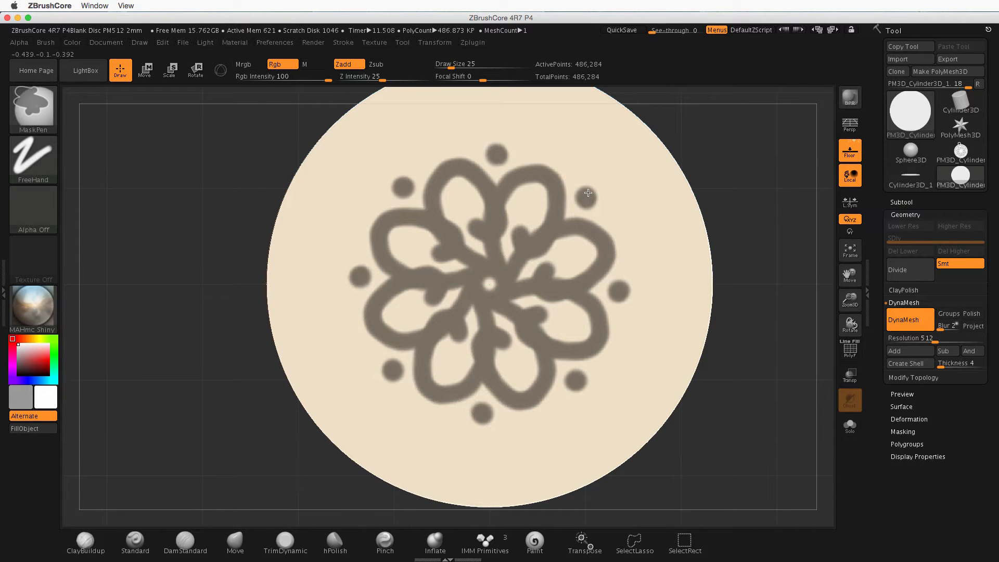
pyautogui.keyDown('ctrl'); pyautogui.moveTo(537, 148); pyautogui.dragTo(534, 118); pyautogui.keyUp('ctrl')
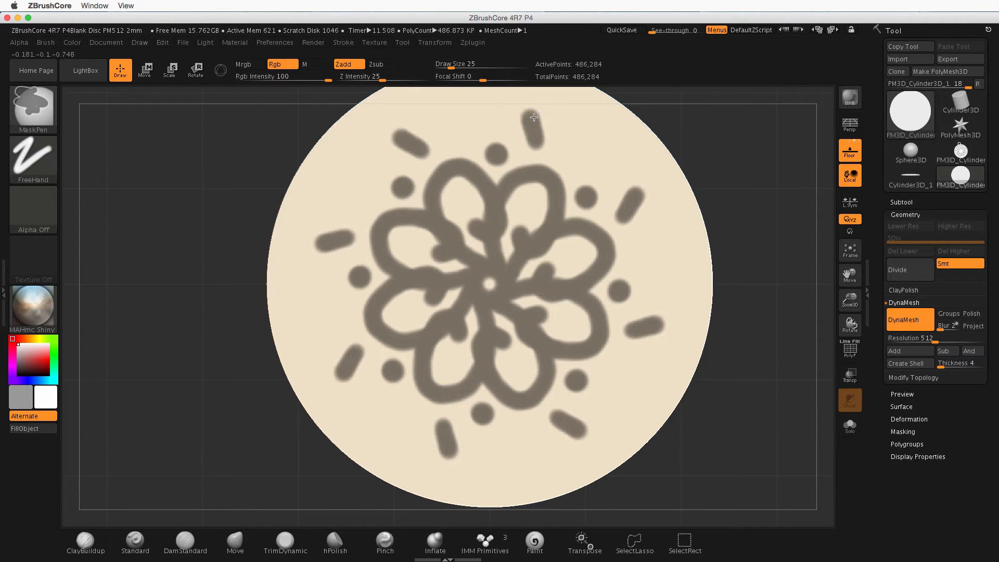
pyautogui.keyDown('ctrl'); pyautogui.moveTo(561, 149); pyautogui.dragTo(575, 127); pyautogui.keyUp('ctrl')
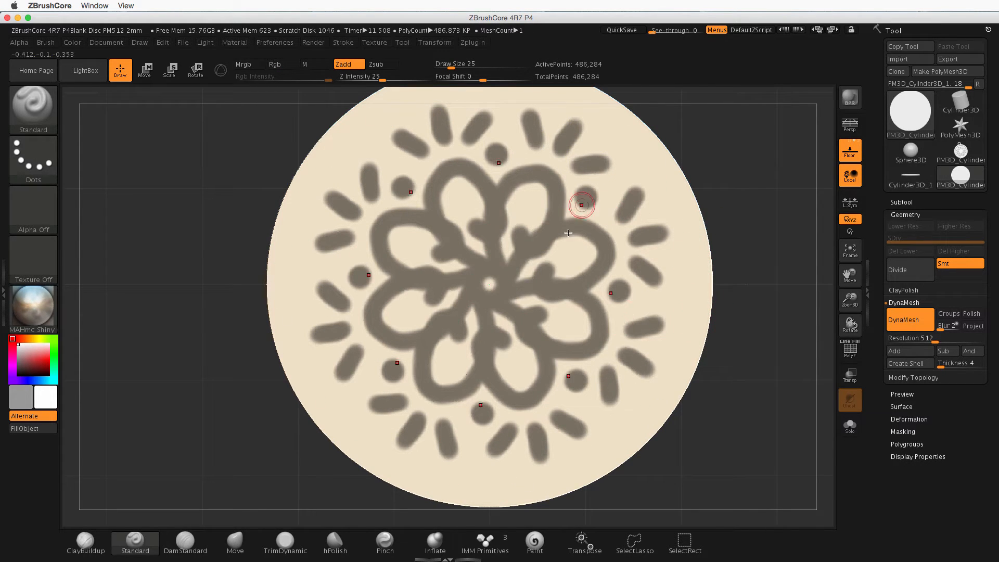
# Step: Fit the whole disc in view and undo the petal, dot and dash mask strokes
pyautogui.keyDown('alt'); pyautogui.moveTo(714, 392); pyautogui.dragTo(371, 202); pyautogui.keyUp('alt')
pyautogui.keyDown('alt'); pyautogui.moveTo(574, 282); pyautogui.dragTo(536, 259); pyautogui.keyUp('alt')
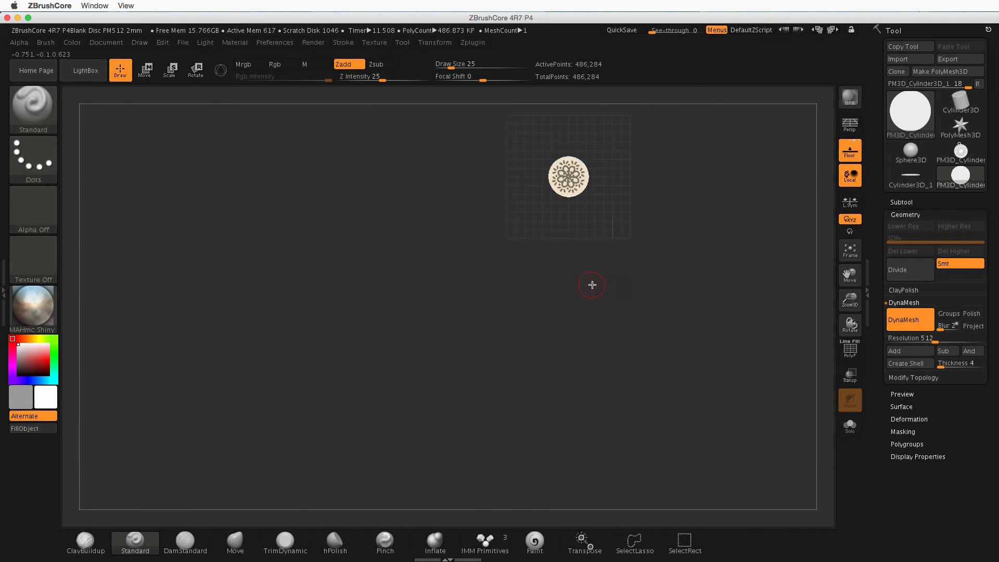
pyautogui.moveTo(587, 266)
pyautogui.keyDown('alt'); pyautogui.mouseDown()
pyautogui.moveTo(596, 274)
pyautogui.moveTo(506, 330)
pyautogui.moveTo(659, 342)
pyautogui.moveTo(604, 376)
pyautogui.moveTo(680, 391)
pyautogui.moveTo(670, 338)
pyautogui.mouseUp(); pyautogui.keyUp('alt')
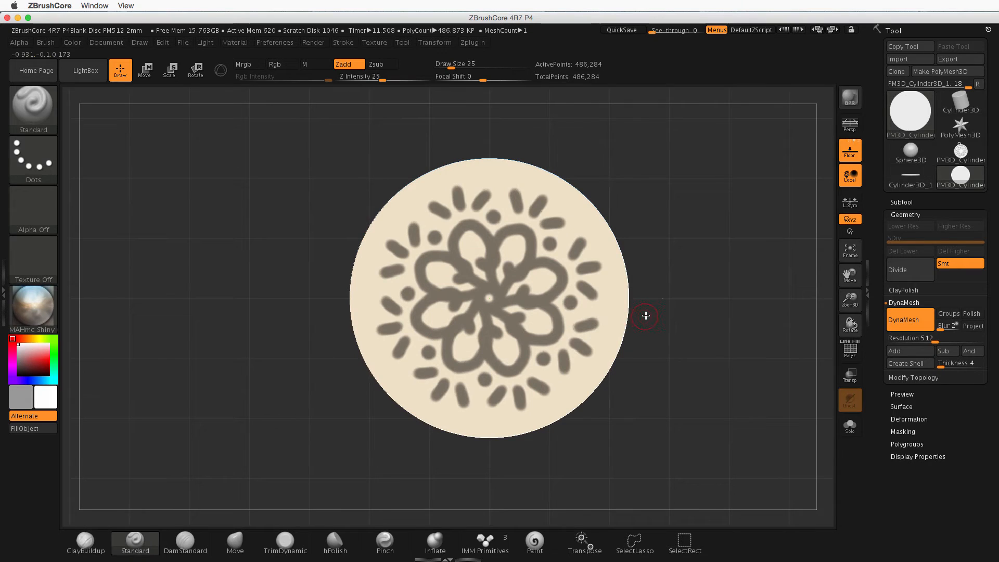
pyautogui.hotkey('ctrl', 'z')
pyautogui.hotkey('ctrl', 'z')
pyautogui.hotkey('ctrl', 'z')
pyautogui.hotkey('ctrl', 'z')
pyautogui.hotkey('ctrl', 'z')
pyautogui.hotkey('ctrl', 'z')
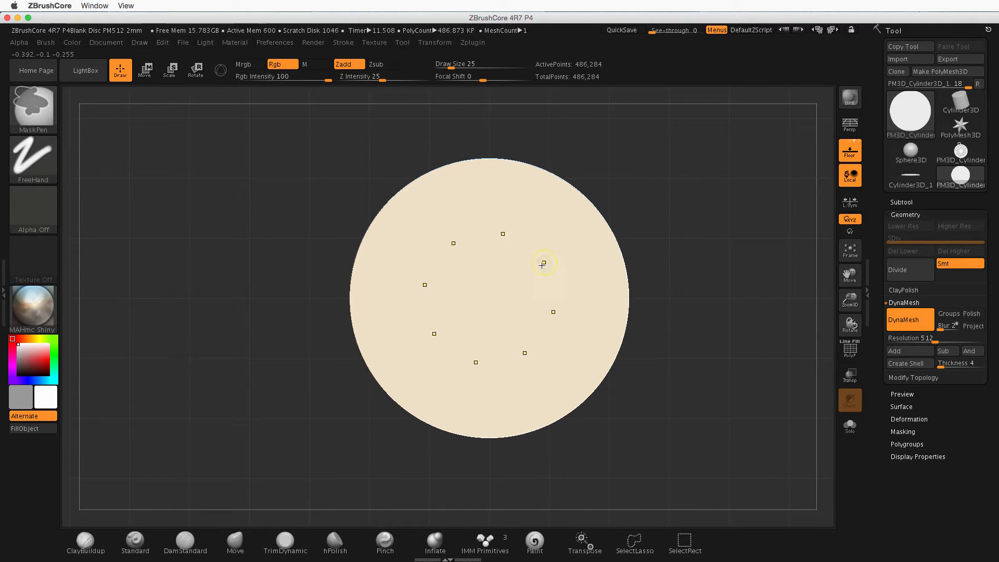
# Step: With MaskPen at Draw Size 33, mask eight broad looped petals from the disc's center and a dot between each pair
pyautogui.press('ctrl')
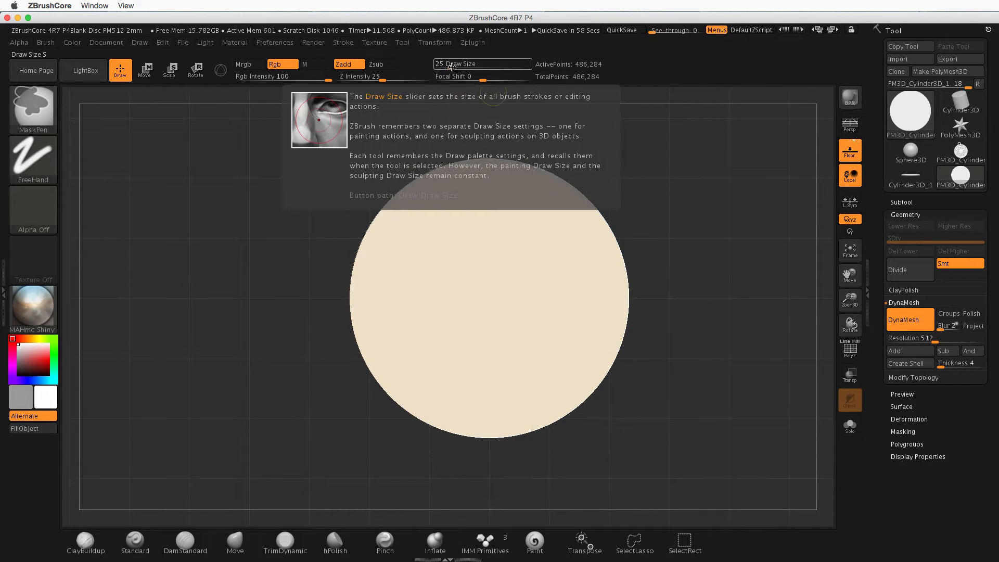
pyautogui.moveTo(452, 66); pyautogui.dragTo(454, 67)
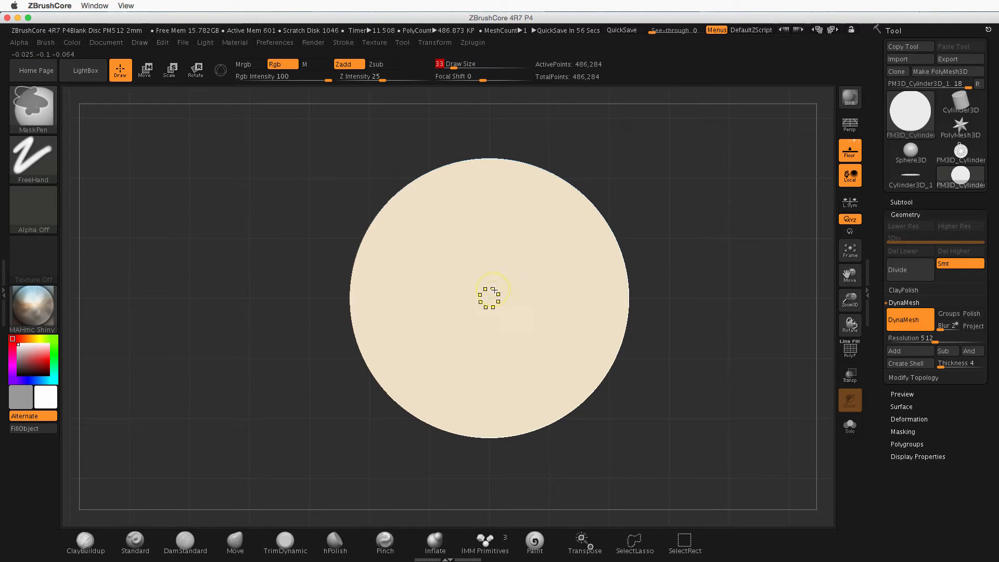
pyautogui.moveTo(495, 285)
pyautogui.keyDown('ctrl'); pyautogui.mouseDown()
pyautogui.moveTo(504, 212)
pyautogui.moveTo(535, 217)
pyautogui.moveTo(533, 252)
pyautogui.moveTo(511, 276)
pyautogui.moveTo(555, 219)
pyautogui.mouseUp(); pyautogui.keyUp('ctrl')
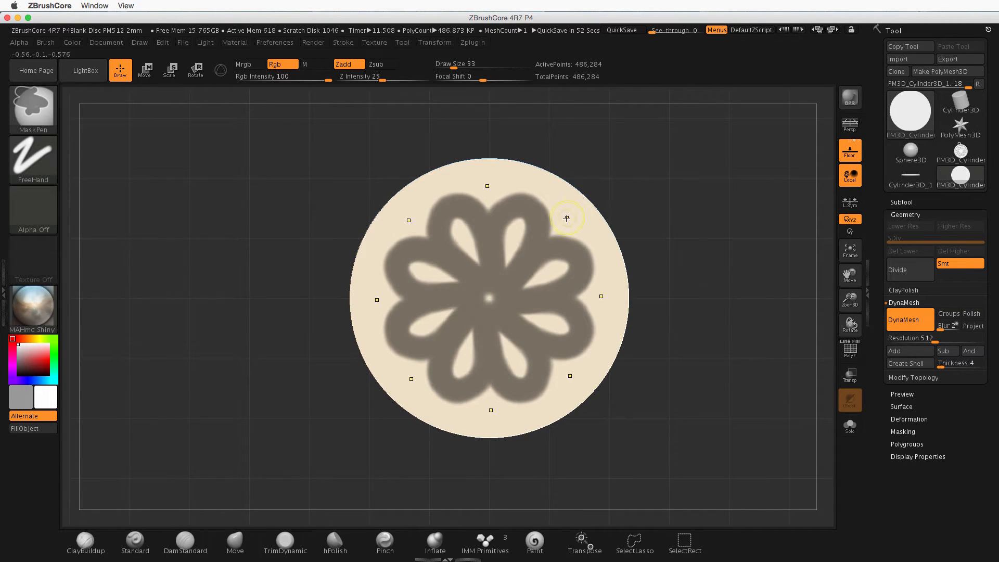
pyautogui.keyDown('ctrl'); pyautogui.click(567, 219); pyautogui.keyUp('ctrl')
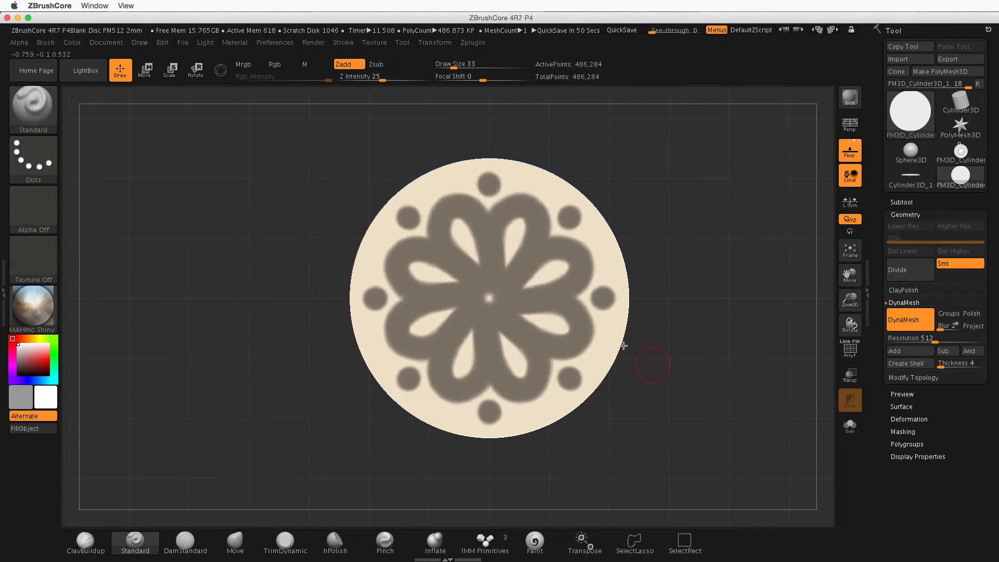
# Step: Invert the mask and raise the unmasked petals and dots above the disc with the Transpose line in Move mode
pyautogui.moveTo(668, 340); pyautogui.dragTo(687, 313)
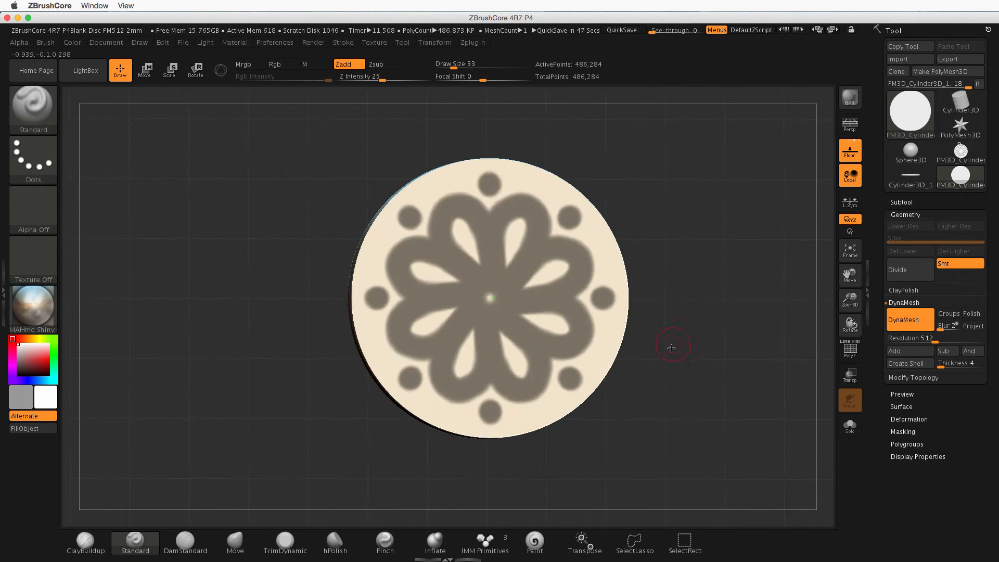
pyautogui.keyDown('ctrl'); pyautogui.click(675, 342); pyautogui.keyUp('ctrl')
pyautogui.moveTo(654, 397); pyautogui.dragTo(654, 315)
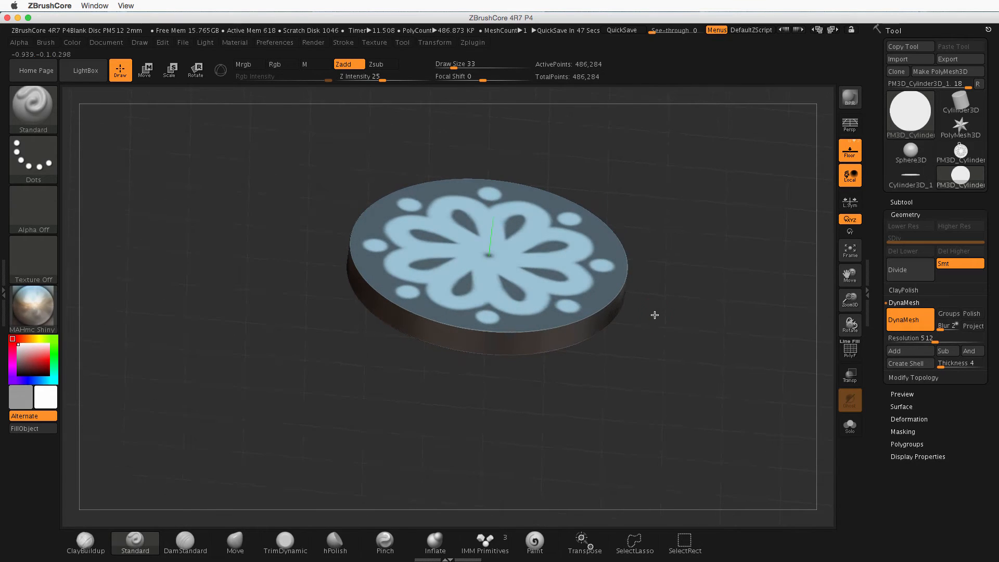
pyautogui.click(146, 71)
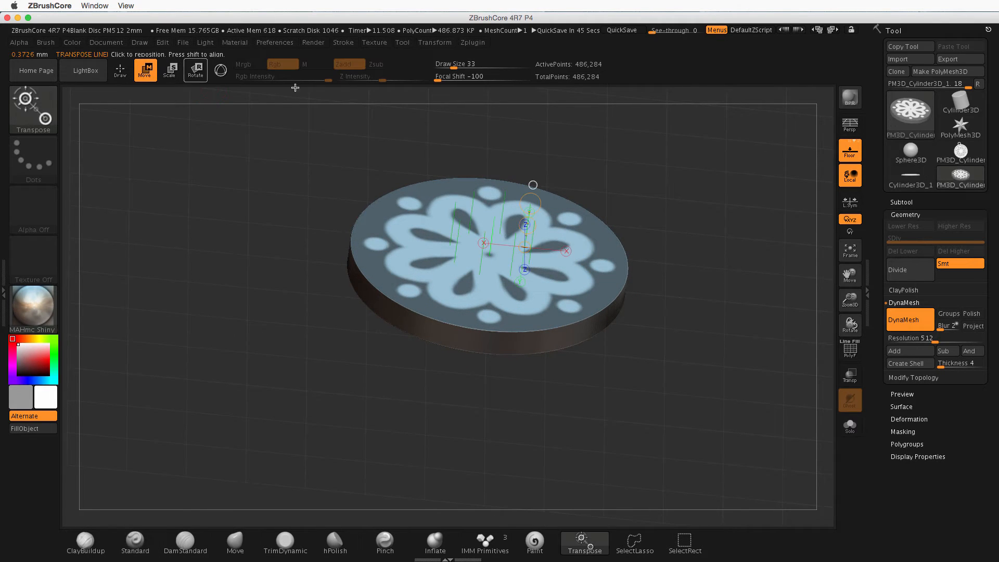
pyautogui.click(529, 265)
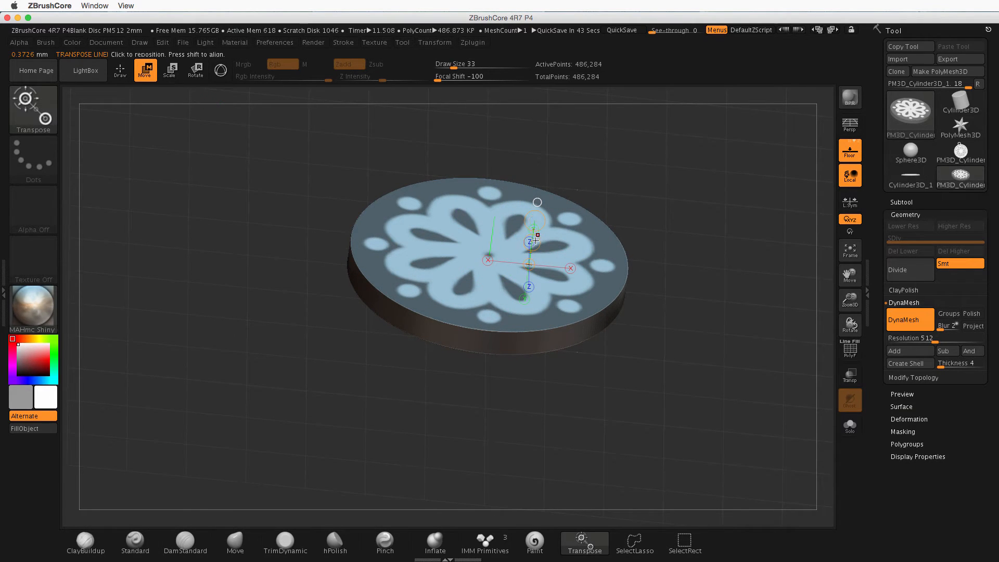
pyautogui.moveTo(532, 243); pyautogui.dragTo(533, 216)
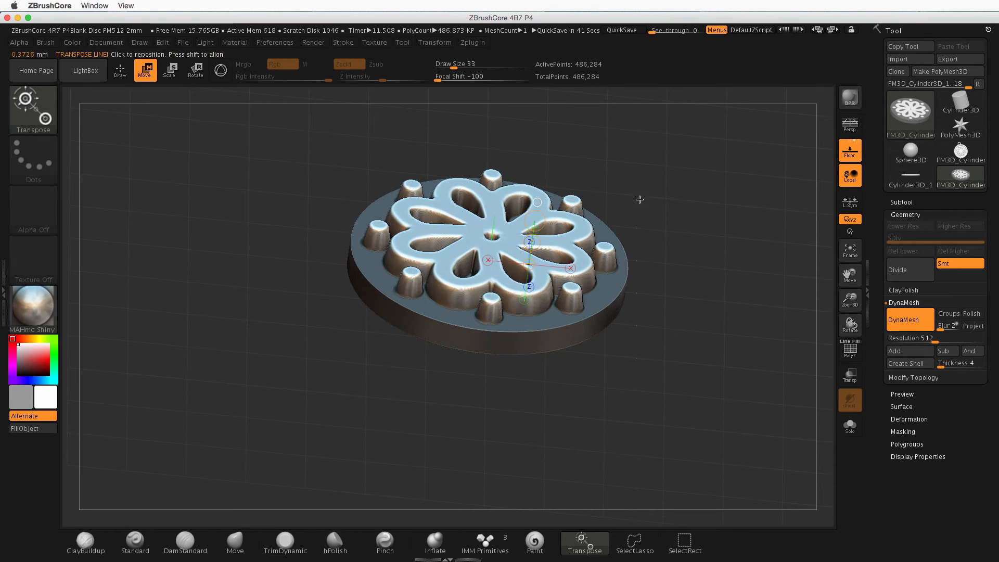
# Step: Remove the raised petals, dots and their mask, facing the plain disc's top surface straight on
pyautogui.keyDown('shift'); pyautogui.moveTo(640, 200); pyautogui.dragTo(339, 270); pyautogui.keyUp('shift')
pyautogui.moveTo(513, 339)
pyautogui.keyDown('alt'); pyautogui.mouseDown()
pyautogui.moveTo(534, 317)
pyautogui.moveTo(540, 349)
pyautogui.moveTo(568, 344)
pyautogui.moveTo(625, 381)
pyautogui.moveTo(629, 359)
pyautogui.moveTo(604, 392)
pyautogui.moveTo(613, 395)
pyautogui.moveTo(622, 359)
pyautogui.moveTo(609, 359)
pyautogui.moveTo(655, 408)
pyautogui.moveTo(683, 326)
pyautogui.moveTo(687, 259)
pyautogui.moveTo(682, 359)
pyautogui.mouseUp(); pyautogui.keyUp('alt')
pyautogui.keyDown('ctrl'); pyautogui.click(566, 340); pyautogui.keyUp('ctrl')
pyautogui.keyDown('ctrl'); pyautogui.click(562, 340); pyautogui.keyUp('ctrl')
pyautogui.hotkey('ctrl', 'z')
pyautogui.hotkey('ctrl', 'z')
pyautogui.keyDown('ctrl'); pyautogui.click(623, 390); pyautogui.keyUp('ctrl')
pyautogui.keyDown('alt'); pyautogui.moveTo(687, 312); pyautogui.dragTo(689, 360); pyautogui.keyUp('alt')
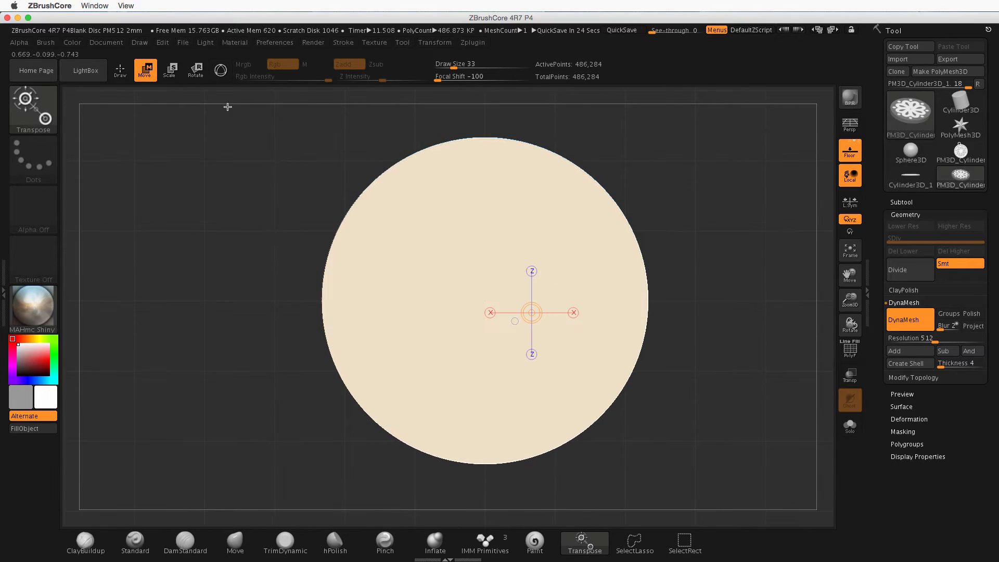
# Step: Return to Draw mode with radial symmetry active and set the Standard brush's Focal Shift to -16
pyautogui.press('q')
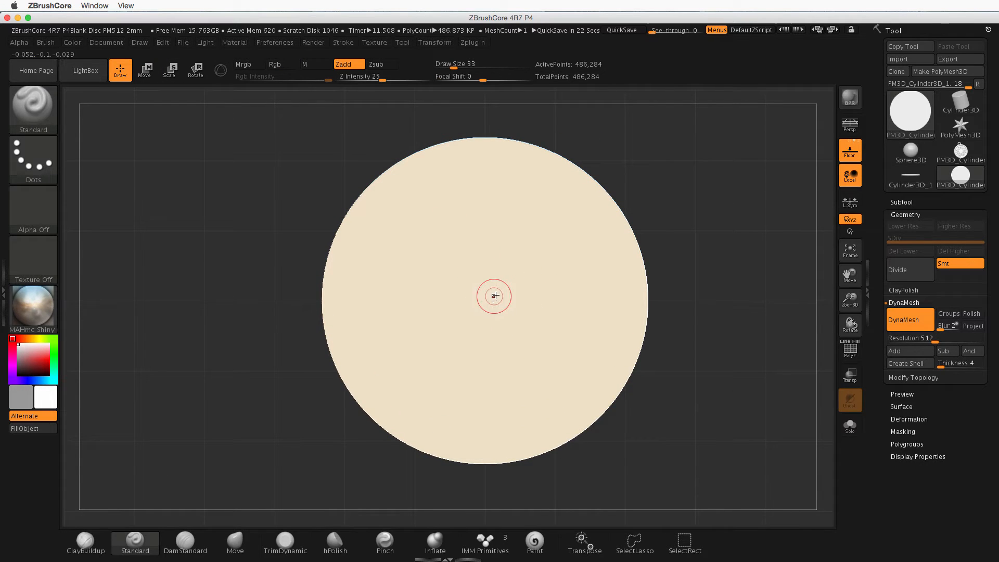
pyautogui.press('x')
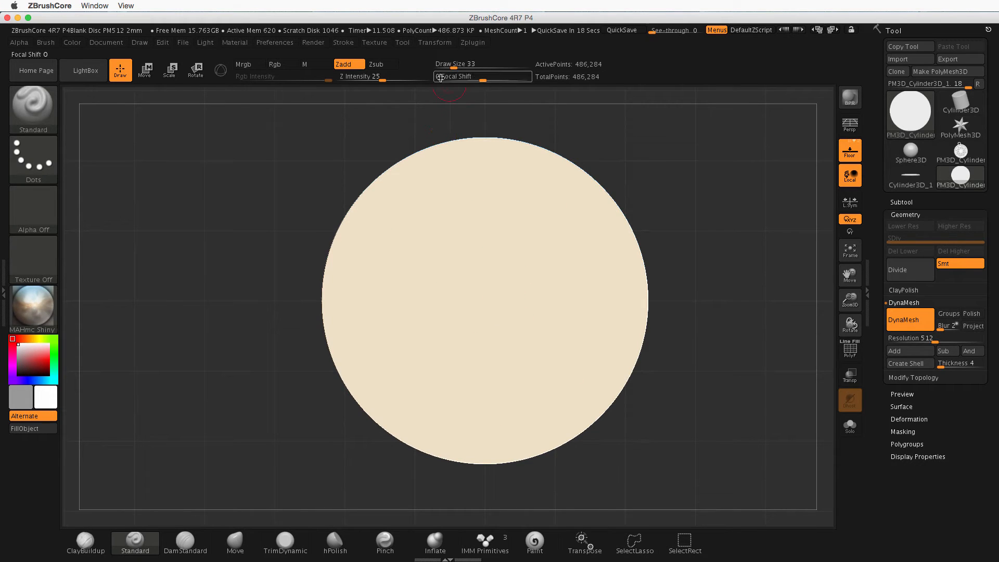
pyautogui.click(454, 66)
pyautogui.click(453, 70)
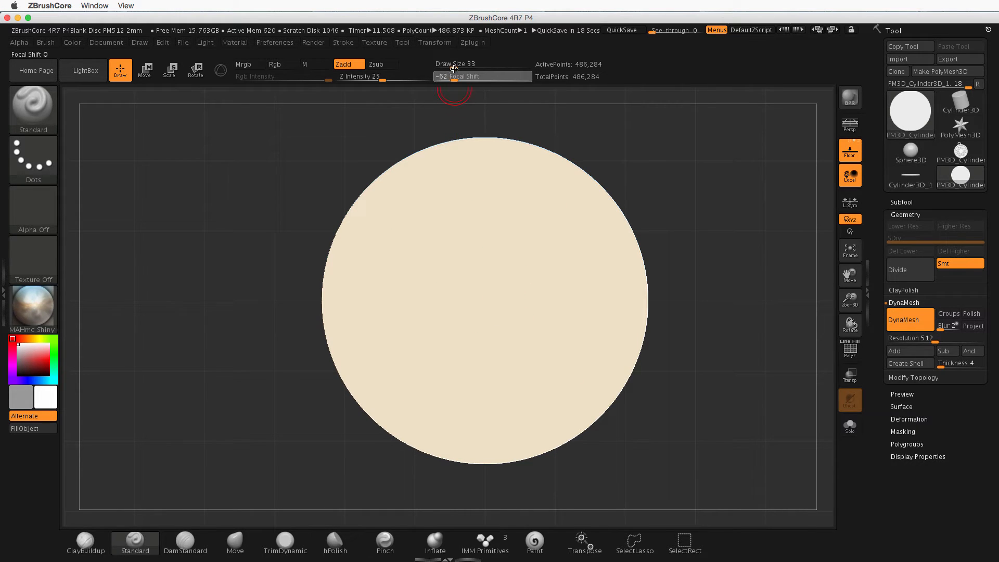
pyautogui.moveTo(474, 70); pyautogui.dragTo(474, 71)
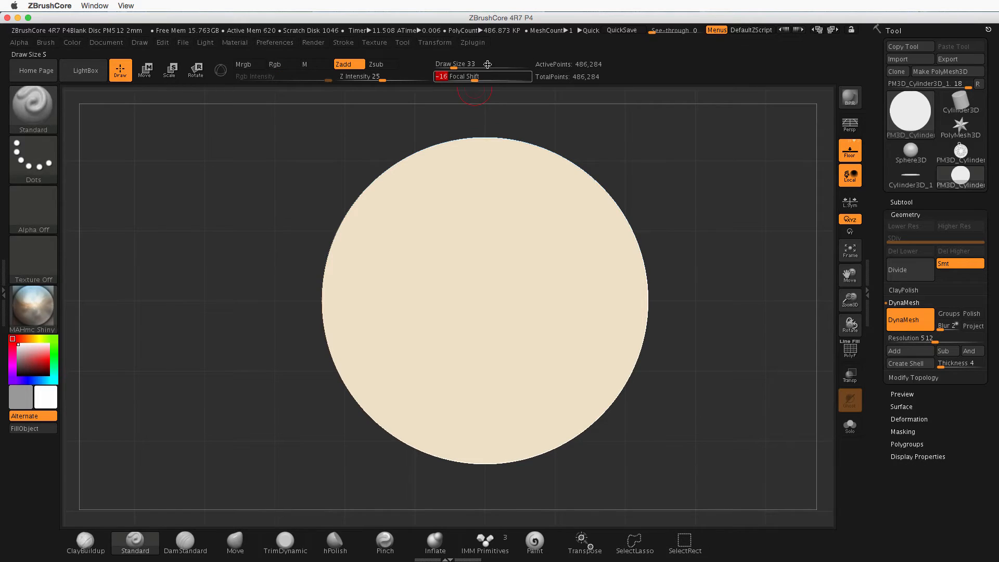
# Step: Try Draw Sizes 37 and 29 while switching between the Standard and MaskPen brushes, and set the Draw Size to 27
pyautogui.press('ctrl')
pyautogui.click(457, 67)
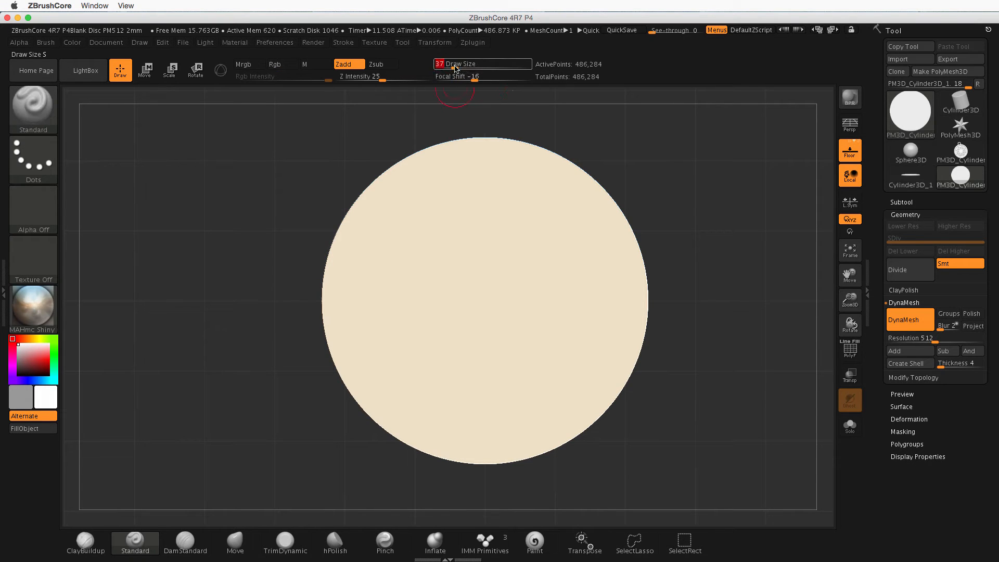
pyautogui.press('ctrl')
pyautogui.moveTo(457, 68); pyautogui.dragTo(453, 70)
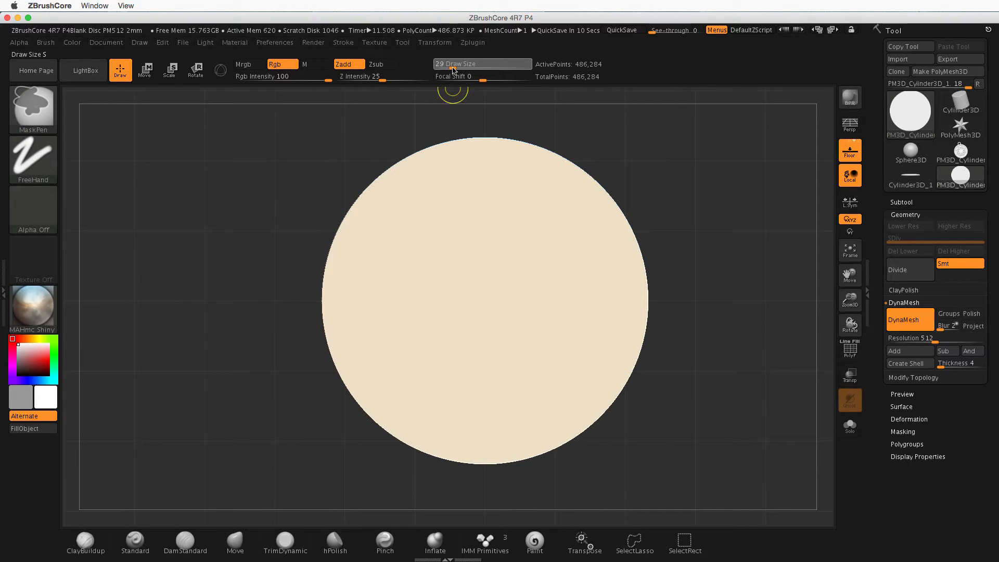
pyautogui.click(453, 70)
pyautogui.press('ctrl')
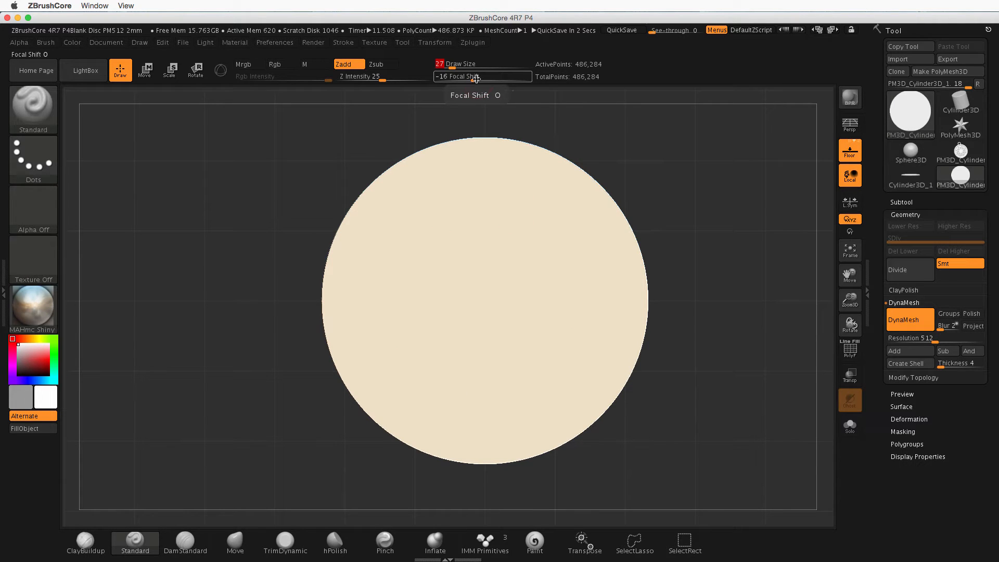
# Step: Set the MaskPen brush's Focal Shift to -100
pyautogui.press('ctrl')
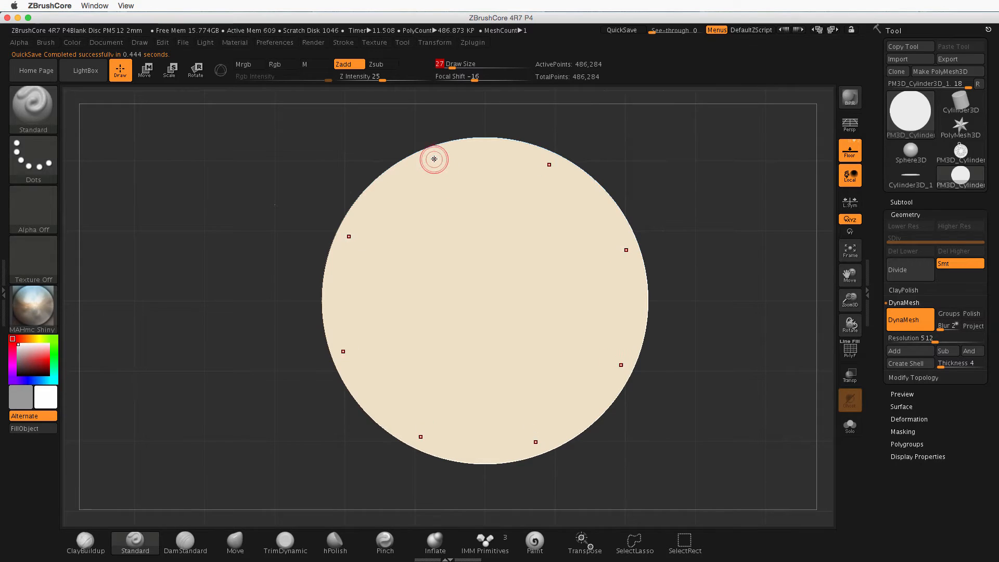
pyautogui.press('ctrl')
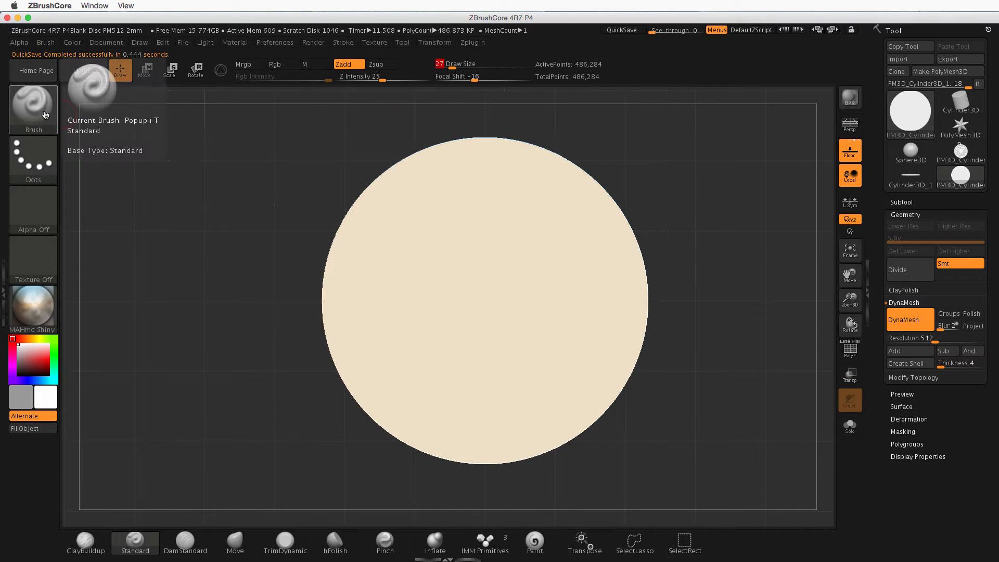
pyautogui.press('ctrl')
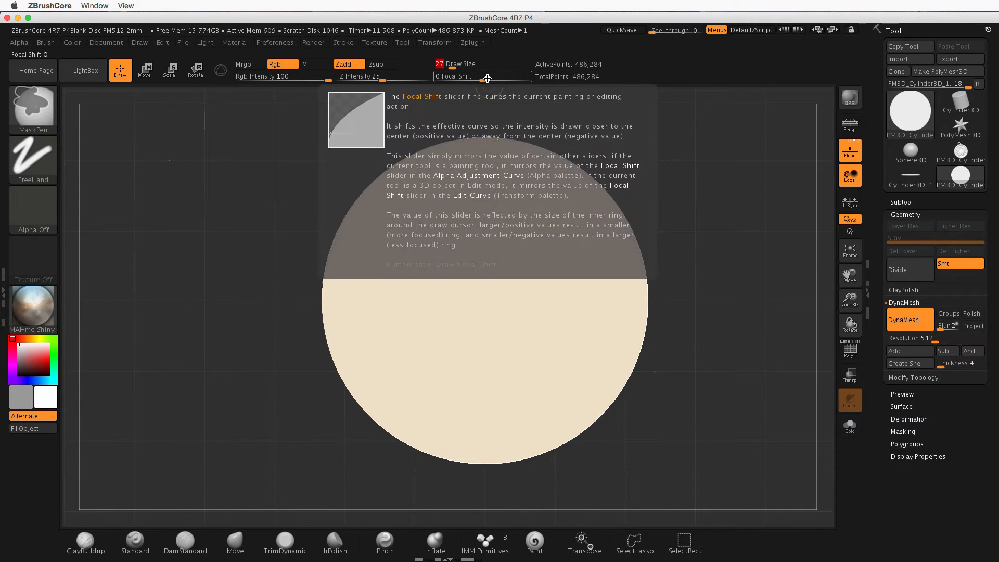
pyautogui.moveTo(485, 77); pyautogui.dragTo(434, 77)
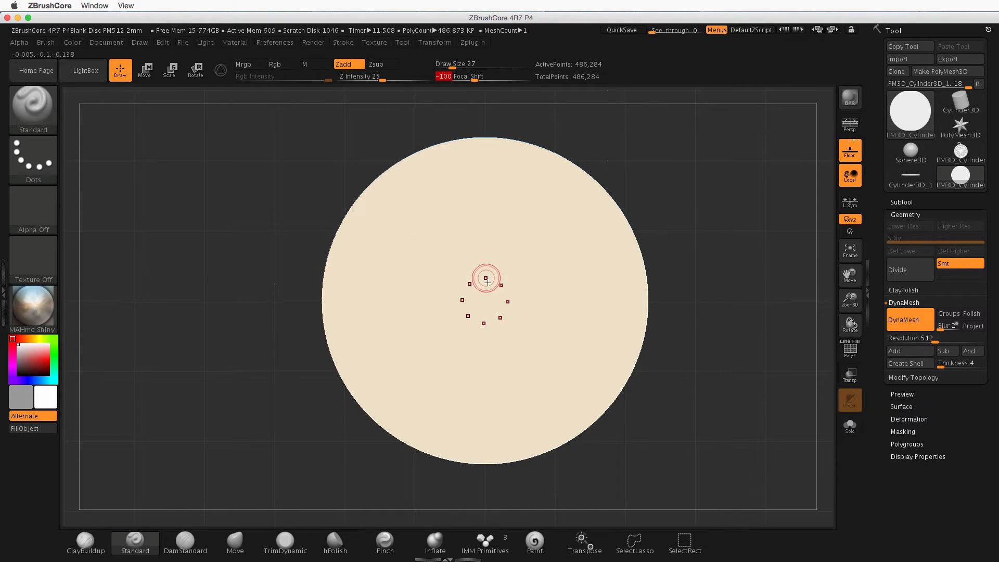
# Step: Mask a hard-edged ring of eight petal loops on the disc's top surface and invert the mask
pyautogui.press('ctrl')
pyautogui.moveTo(491, 295)
pyautogui.keyDown('ctrl'); pyautogui.mouseDown()
pyautogui.moveTo(477, 219)
pyautogui.moveTo(510, 189)
pyautogui.moveTo(559, 218)
pyautogui.mouseUp(); pyautogui.keyUp('ctrl')
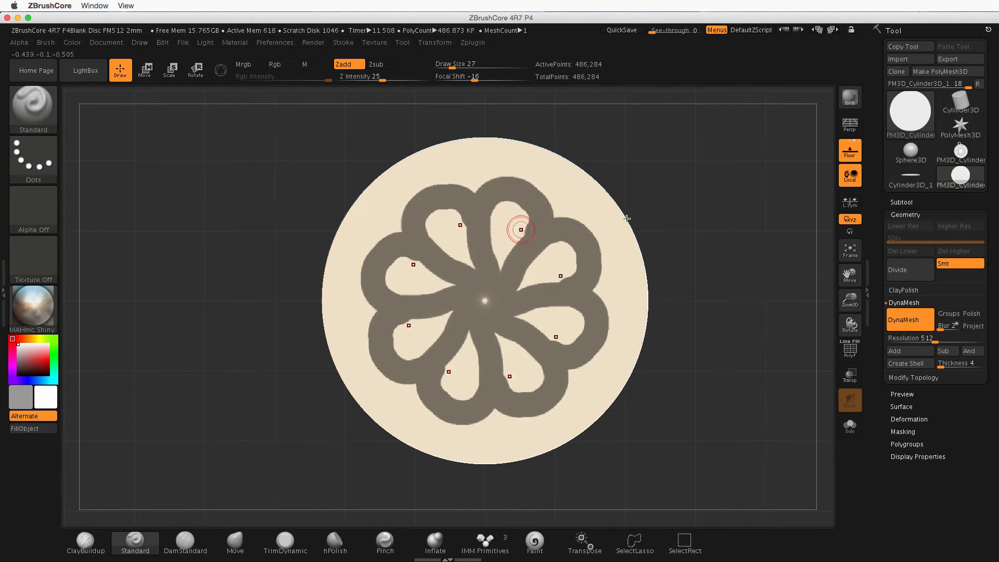
pyautogui.keyDown('ctrl'); pyautogui.click(698, 335); pyautogui.keyUp('ctrl')
pyautogui.moveTo(669, 378); pyautogui.dragTo(482, 174)
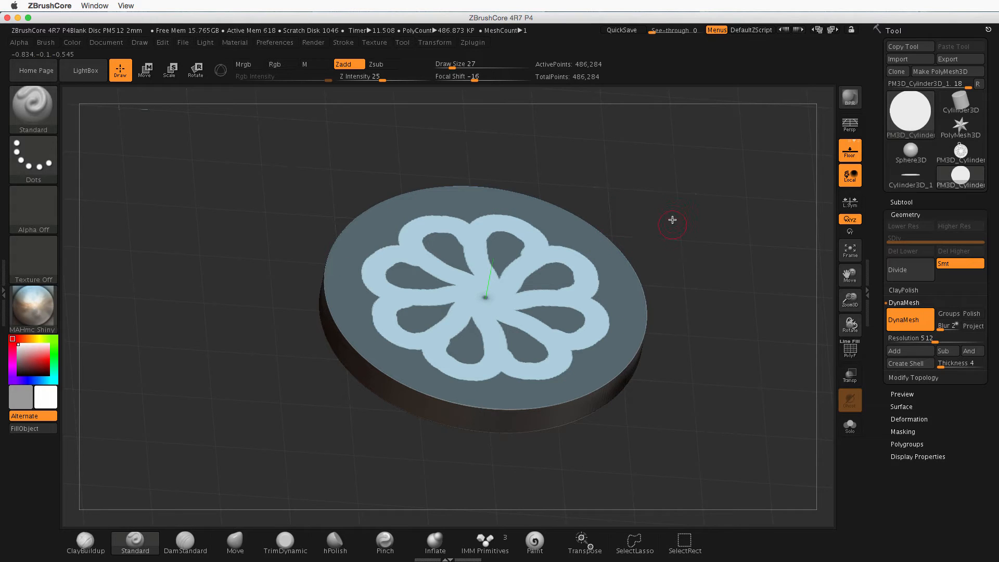
pyautogui.moveTo(672, 220); pyautogui.dragTo(718, 241)
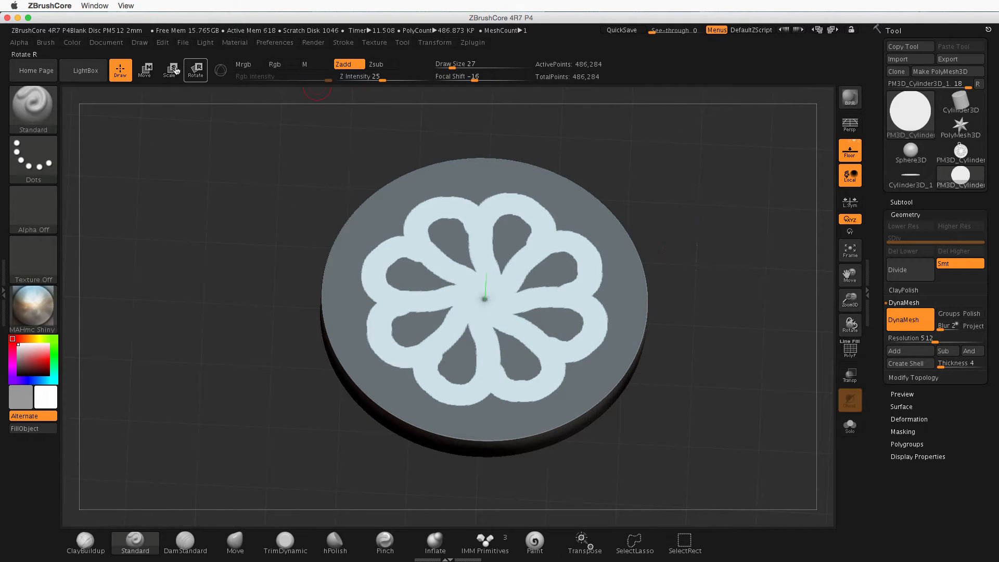
# Step: Turn off symmetry, raise the unmasked petal pattern above the disc with Move, and inspect its side walls
pyautogui.click(156, 72)
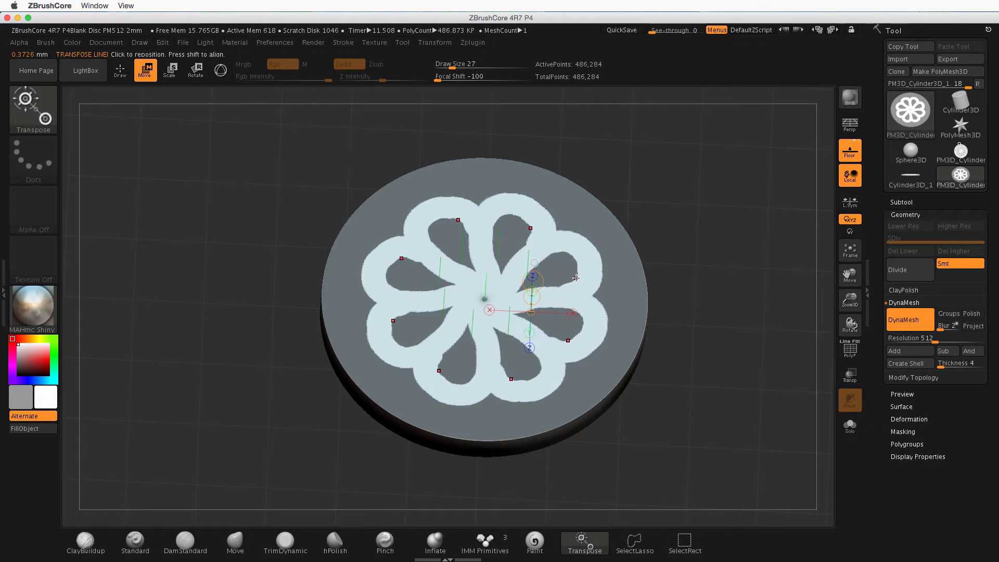
pyautogui.press('x')
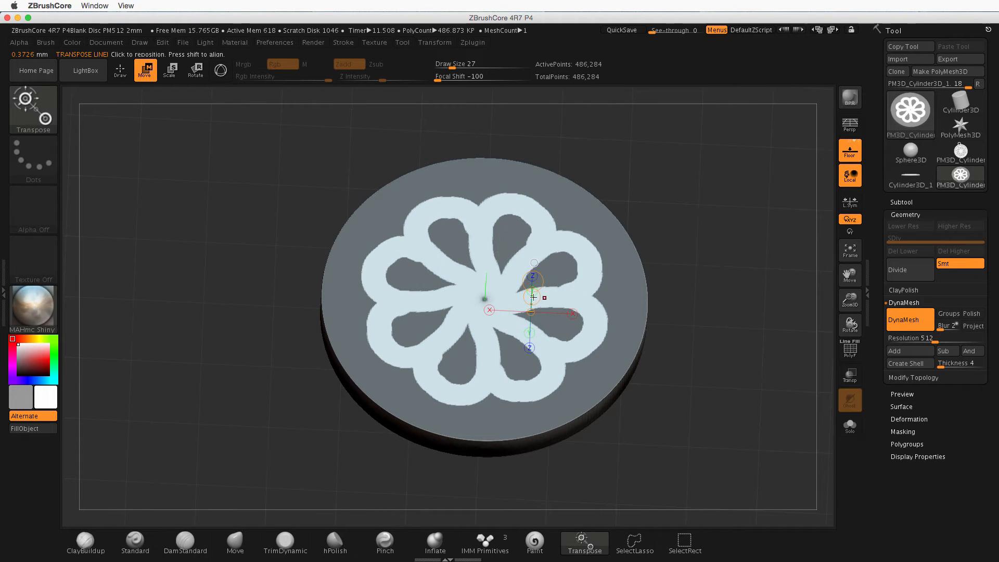
pyautogui.moveTo(533, 297); pyautogui.dragTo(522, 243)
pyautogui.moveTo(701, 312); pyautogui.dragTo(723, 392)
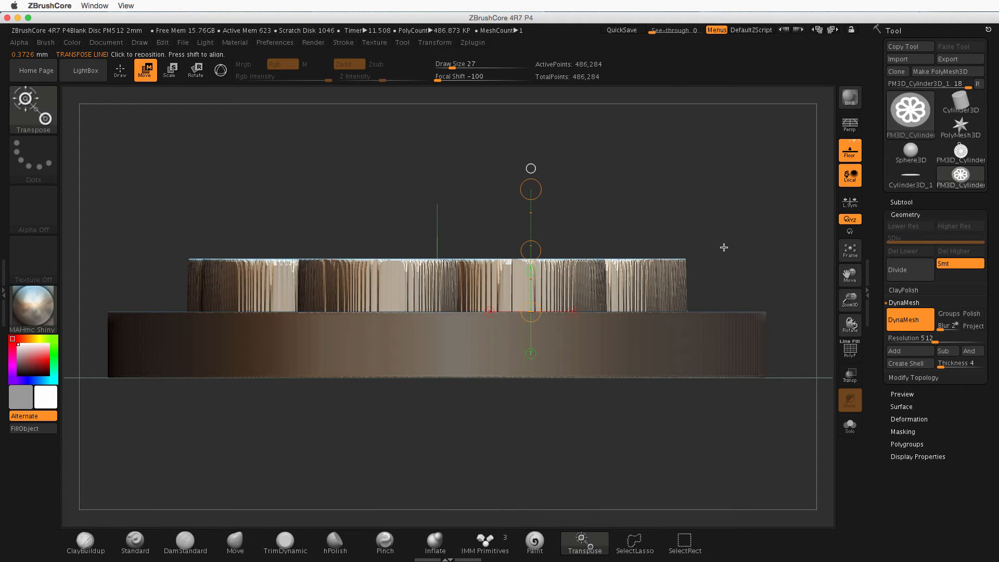
pyautogui.moveTo(724, 247); pyautogui.dragTo(723, 287)
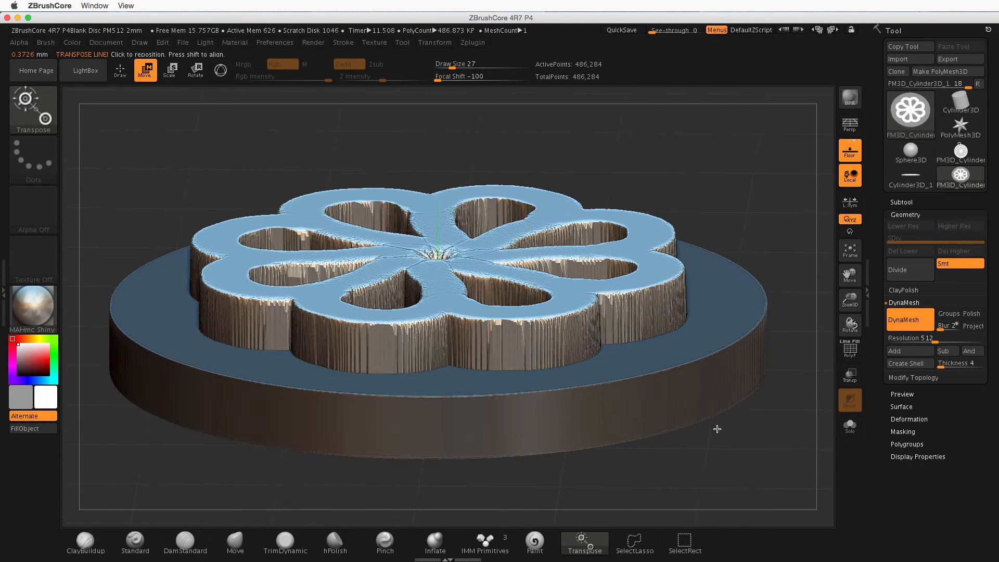
pyautogui.moveTo(717, 429); pyautogui.dragTo(688, 248)
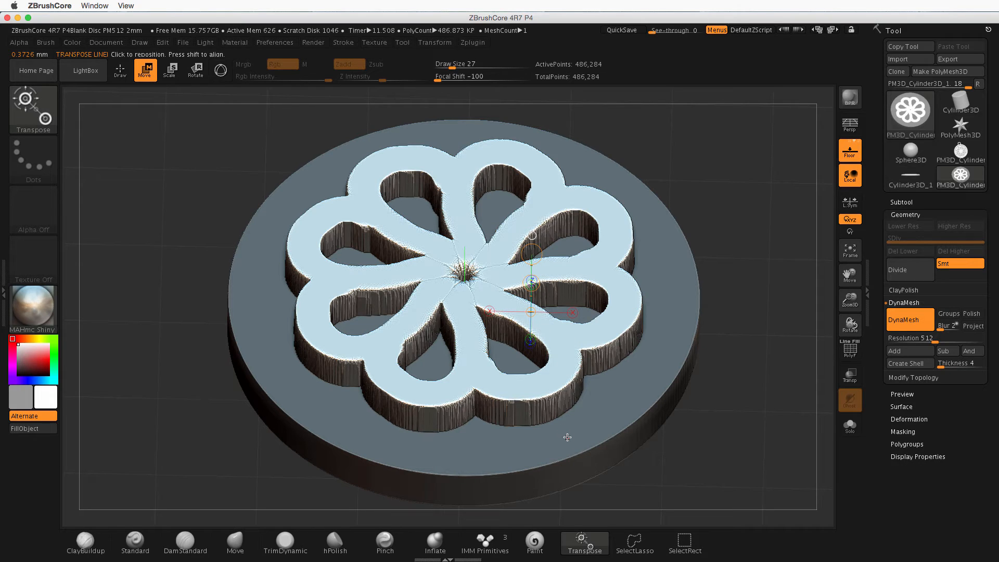
# Step: Undo the raised petals, the mask inversion and the petal mask, restoring the plain disc facing straight on
pyautogui.press('super+z')
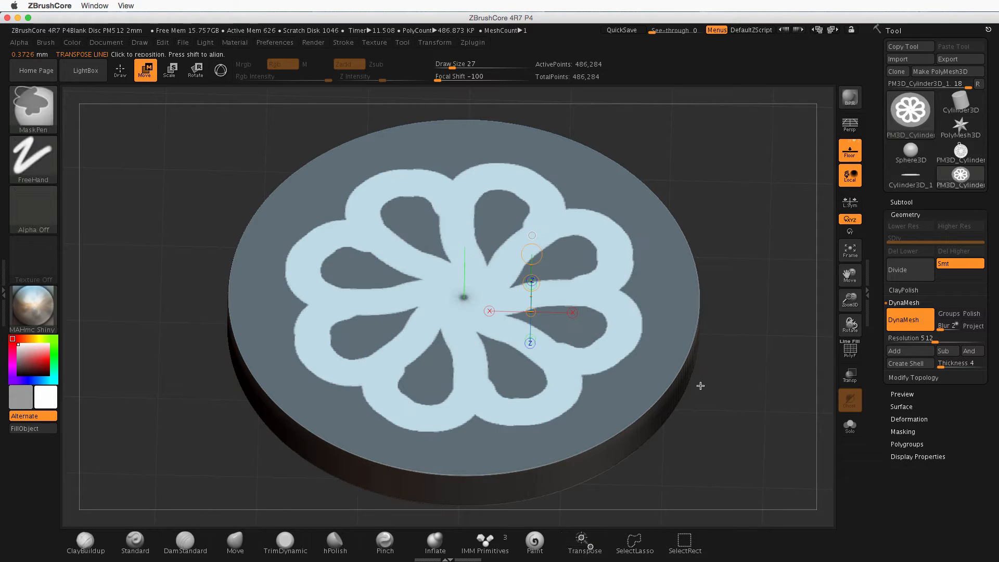
pyautogui.press('super+z')
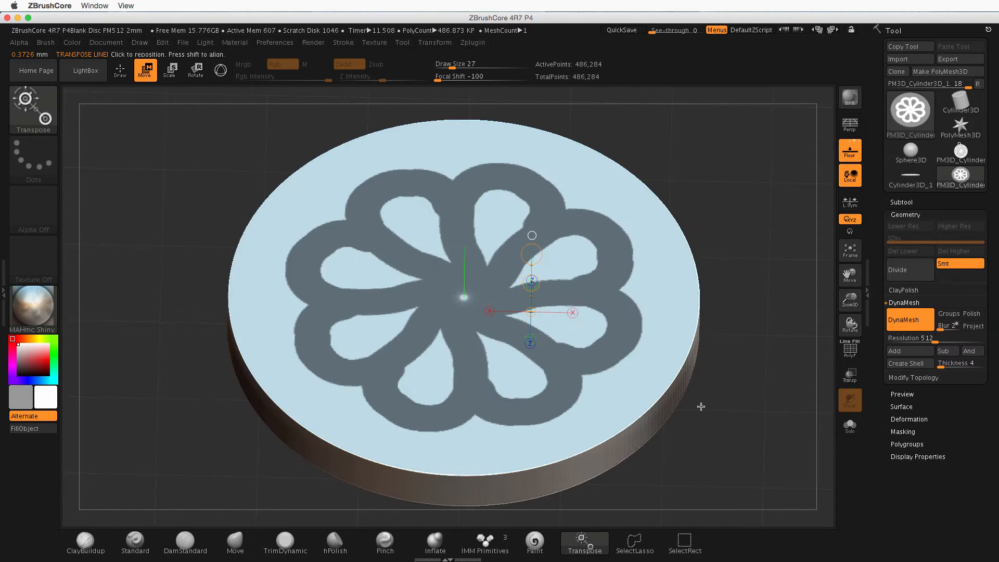
pyautogui.press('super+z')
pyautogui.press('super+z')
pyautogui.press('super+z')
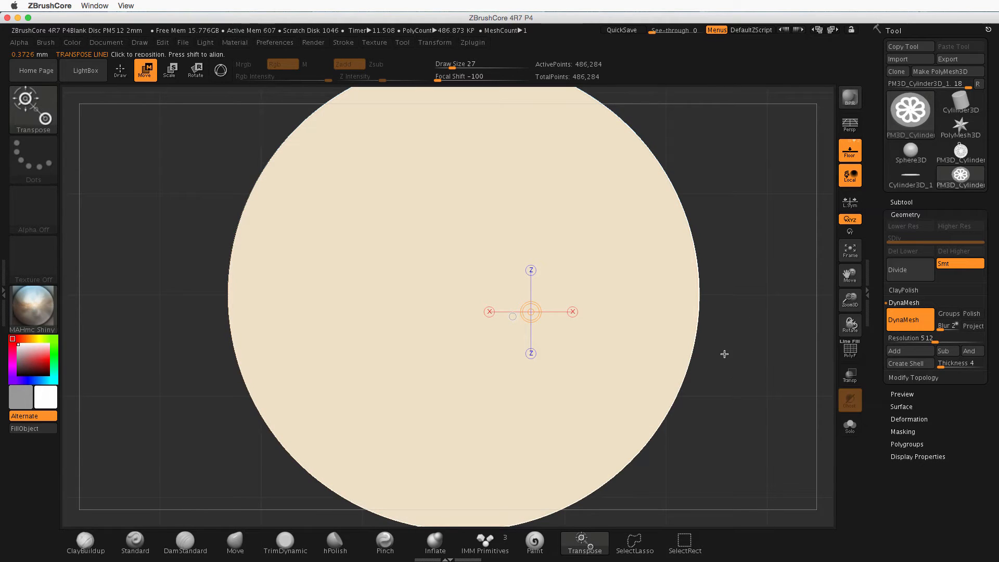
# Step: Return to Draw mode and set the MaskPen brush's Focal Shift to 0
pyautogui.click(120, 71)
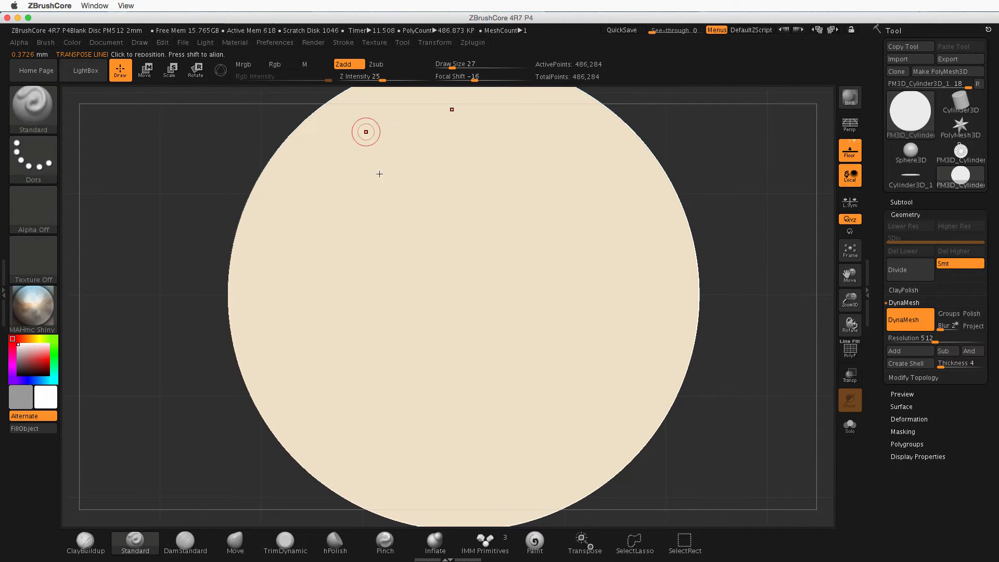
pyautogui.press('ctrl')
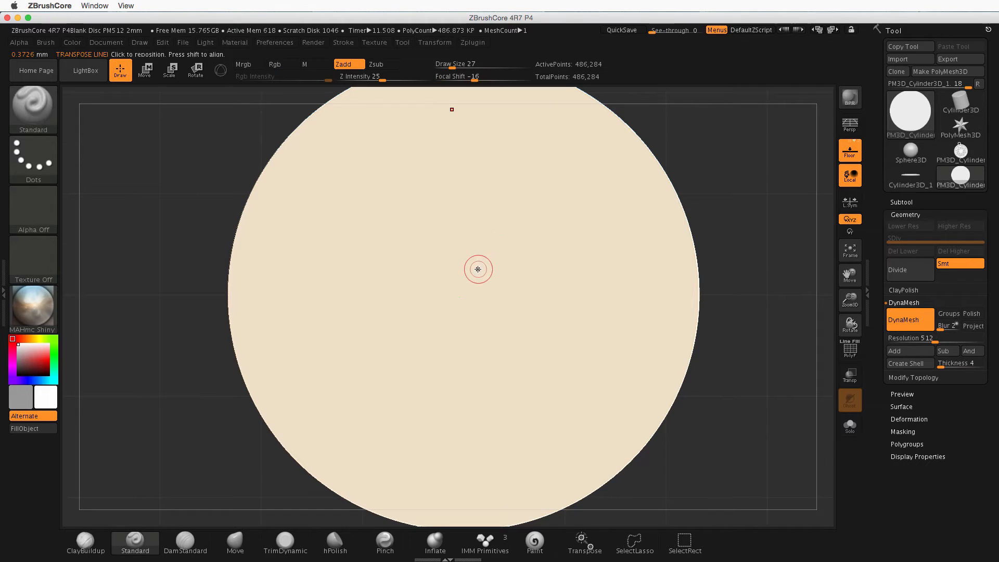
pyautogui.moveTo(475, 268)
pyautogui.keyDown('ctrl'); pyautogui.mouseDown()
pyautogui.moveTo(498, 270)
pyautogui.moveTo(484, 290)
pyautogui.mouseUp(); pyautogui.keyUp('ctrl')
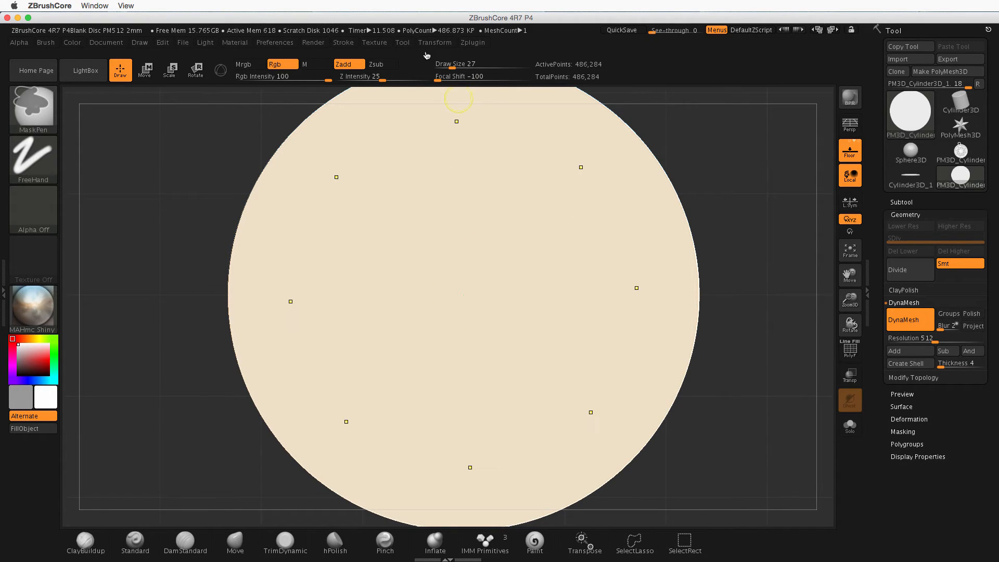
pyautogui.moveTo(438, 78); pyautogui.dragTo(459, 79)
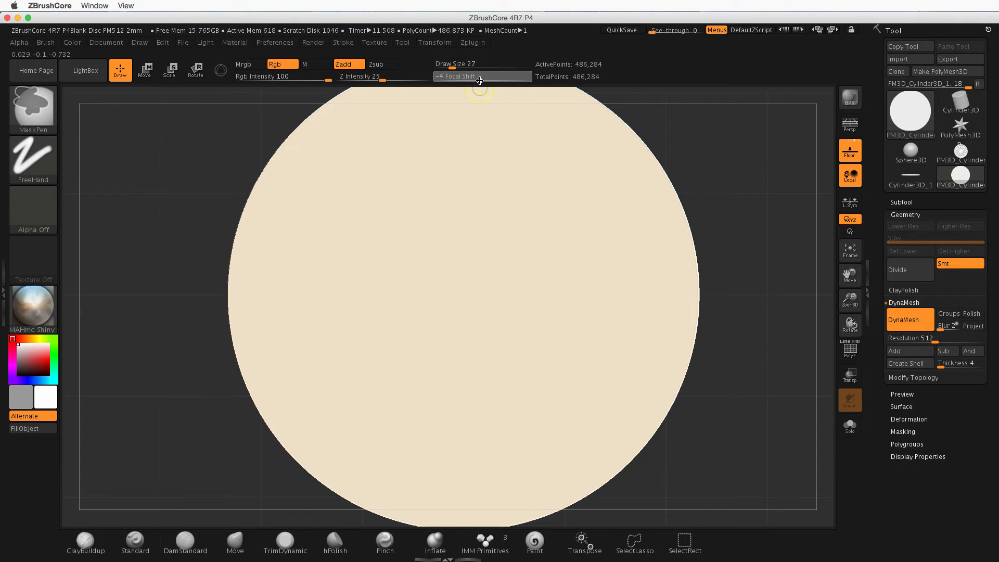
pyautogui.keyDown('ctrl'); pyautogui.moveTo(482, 81); pyautogui.dragTo(481, 81); pyautogui.keyUp('ctrl')
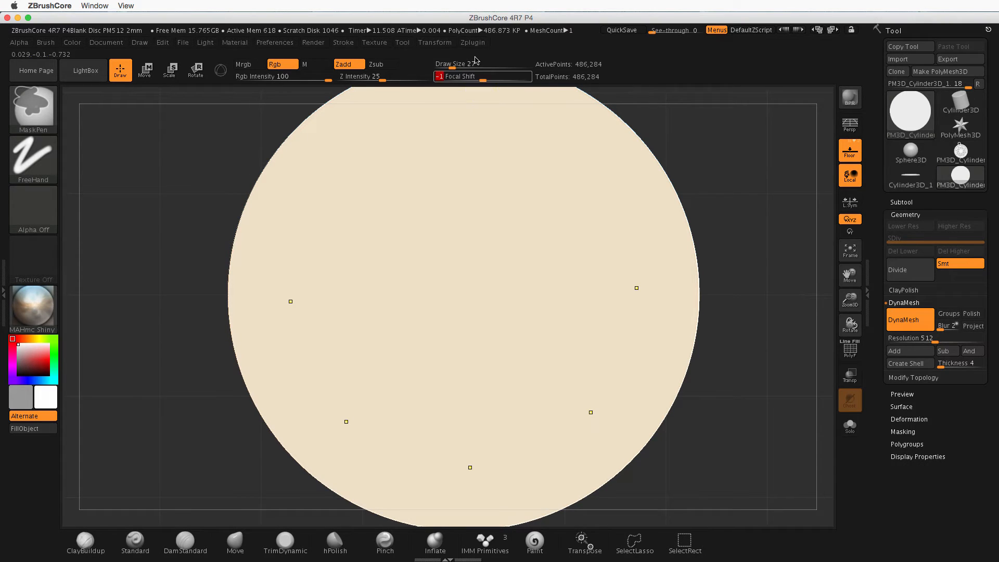
# Step: Mask a soft-edged ring of eight petal loops around the disc's center
pyautogui.press('ctrl')
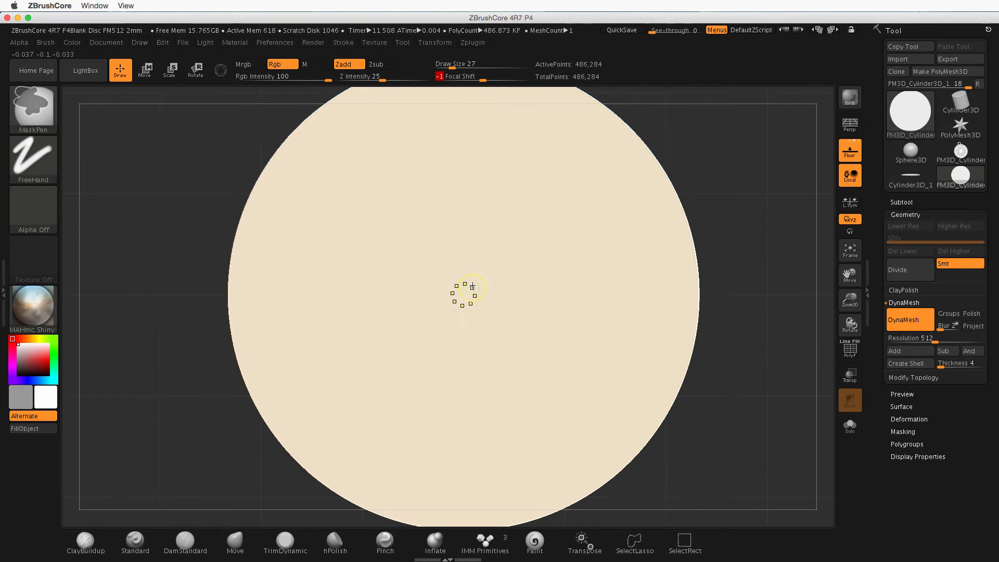
pyautogui.moveTo(472, 279)
pyautogui.keyDown('ctrl'); pyautogui.mouseDown()
pyautogui.moveTo(470, 198)
pyautogui.moveTo(510, 169)
pyautogui.moveTo(538, 181)
pyautogui.moveTo(533, 226)
pyautogui.mouseUp(); pyautogui.keyUp('ctrl')
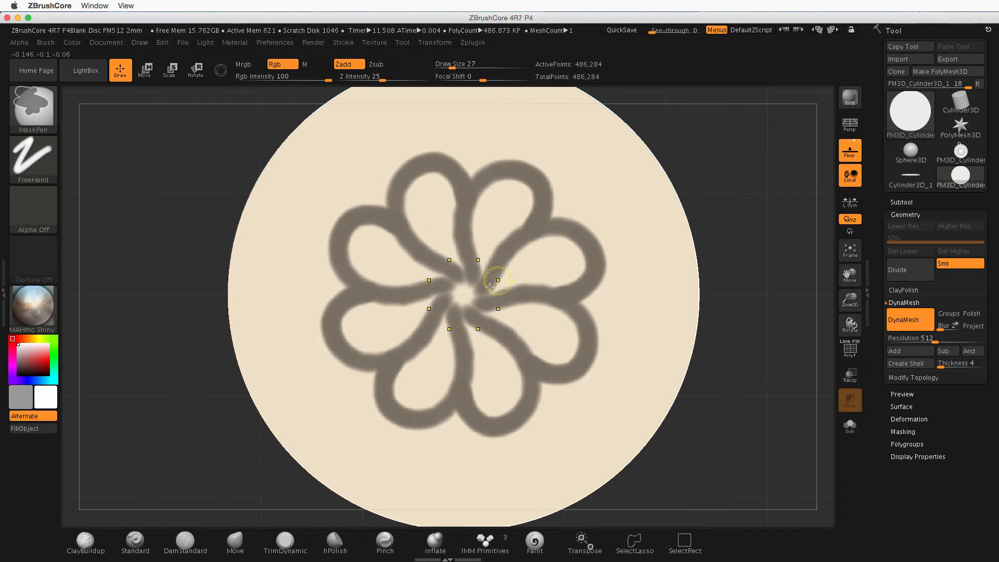
# Step: Try filling the flower's center with mask strokes at a radial count of 8, and undo them
pyautogui.moveTo(489, 286)
pyautogui.keyDown('ctrl'); pyautogui.mouseDown()
pyautogui.moveTo(452, 300)
pyautogui.moveTo(457, 272)
pyautogui.moveTo(437, 327)
pyautogui.moveTo(442, 264)
pyautogui.moveTo(416, 276)
pyautogui.moveTo(436, 342)
pyautogui.mouseUp(); pyautogui.keyUp('ctrl')
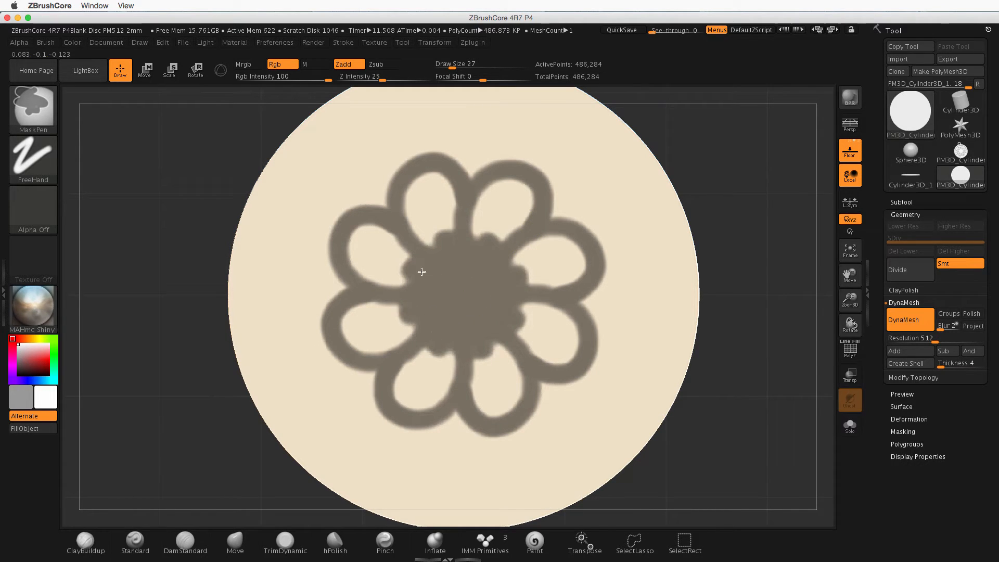
pyautogui.keyDown('ctrl'); pyautogui.moveTo(414, 280); pyautogui.dragTo(417, 330); pyautogui.keyUp('ctrl')
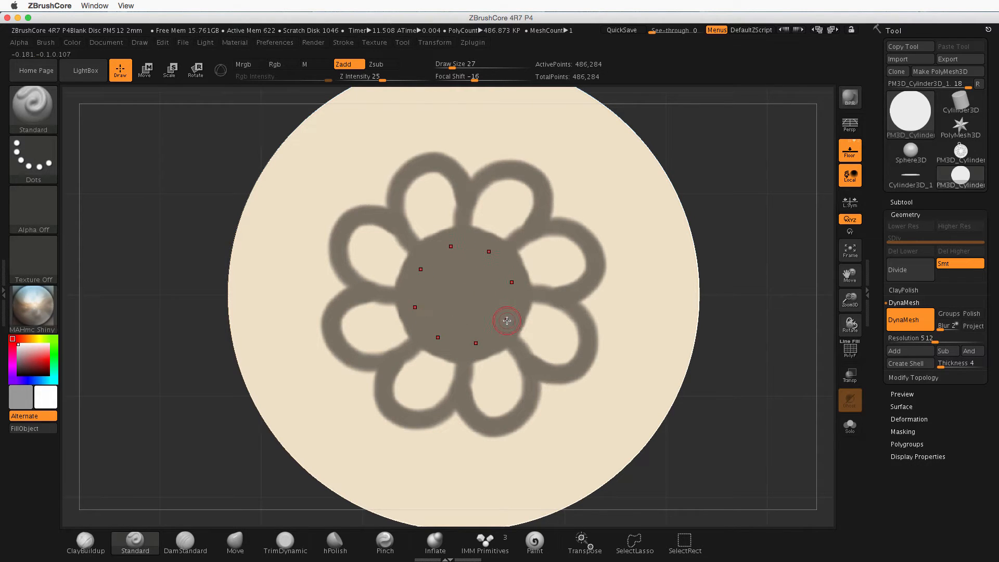
pyautogui.hotkey('ctrl', 'z')
pyautogui.hotkey('ctrl', 'z')
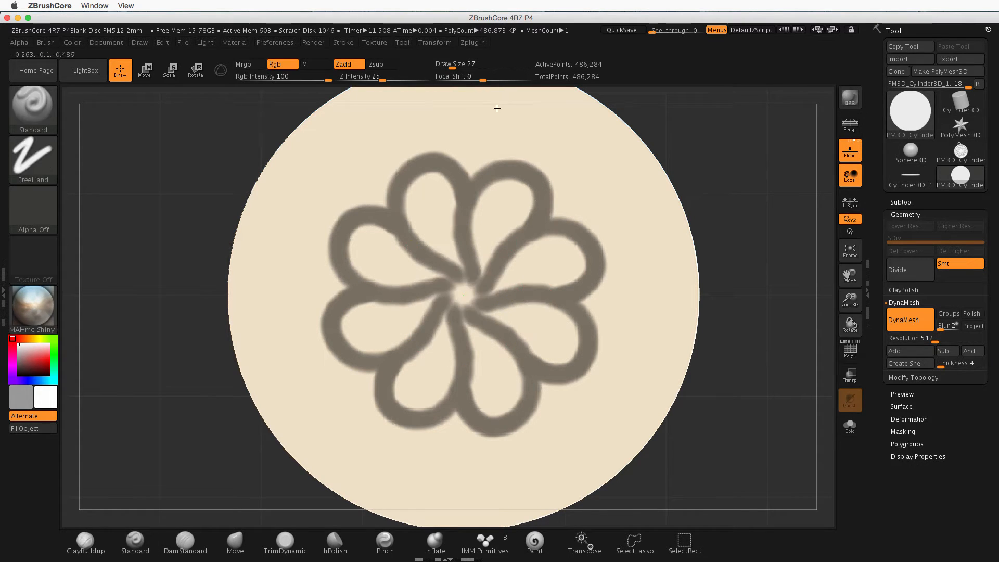
# Step: Increase the radial symmetry count and mask a solid, smooth-edged circle in the flower's center
pyautogui.click(435, 42)
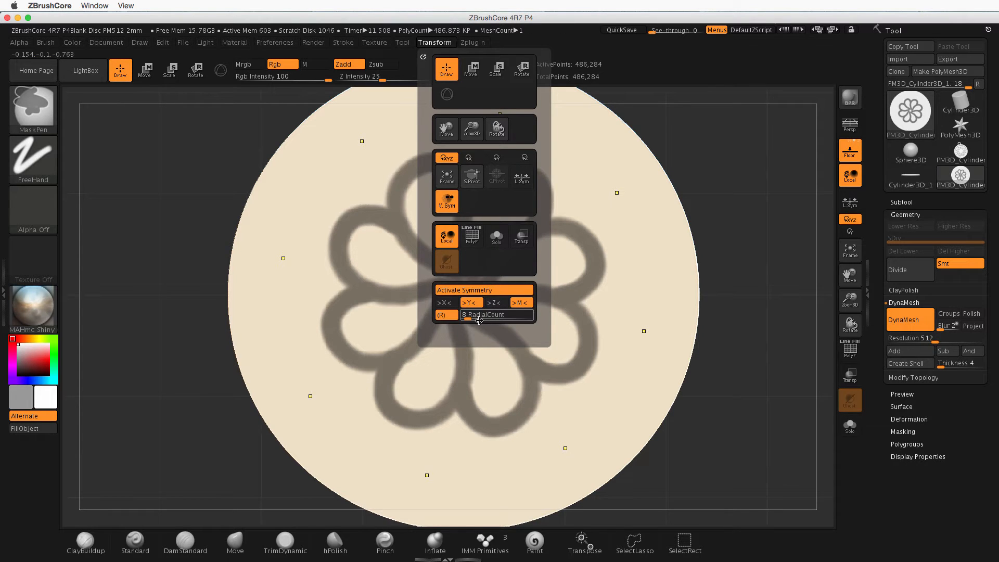
pyautogui.moveTo(479, 319); pyautogui.dragTo(475, 319)
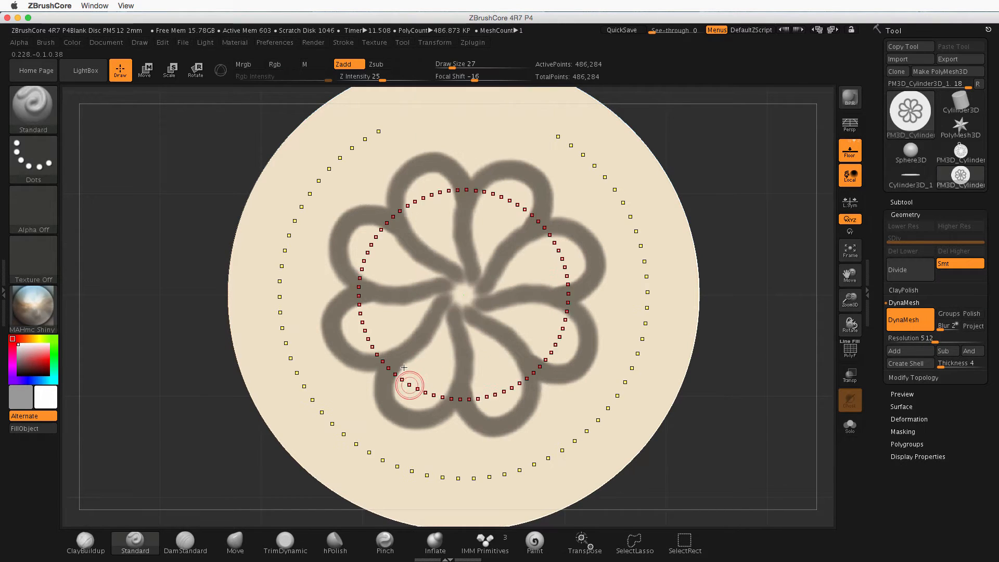
pyautogui.moveTo(486, 296)
pyautogui.keyDown('ctrl'); pyautogui.mouseDown()
pyautogui.moveTo(488, 285)
pyautogui.moveTo(490, 325)
pyautogui.moveTo(465, 295)
pyautogui.moveTo(507, 301)
pyautogui.mouseUp(); pyautogui.keyUp('ctrl')
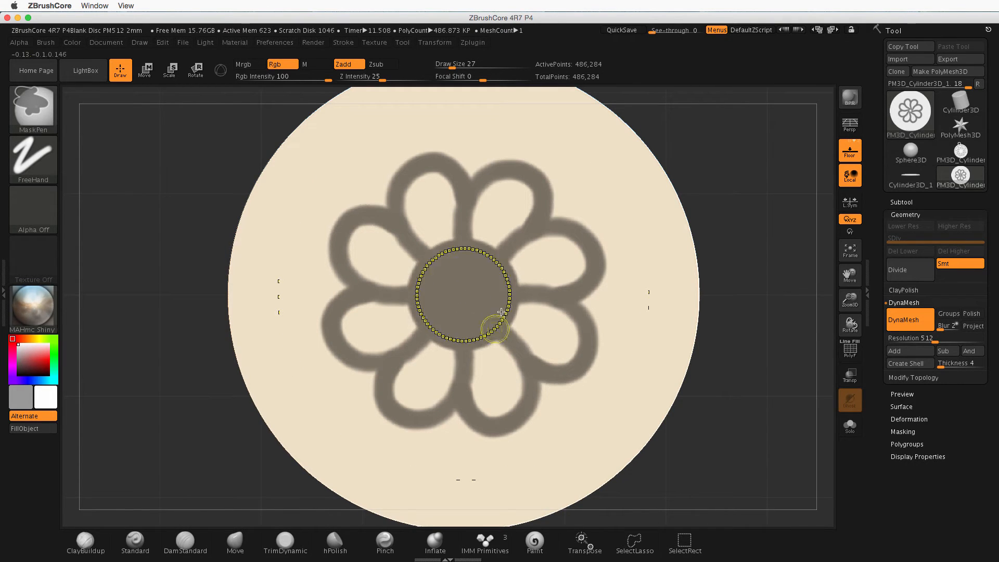
pyautogui.keyDown('ctrl'); pyautogui.moveTo(500, 264); pyautogui.dragTo(509, 317); pyautogui.keyUp('ctrl')
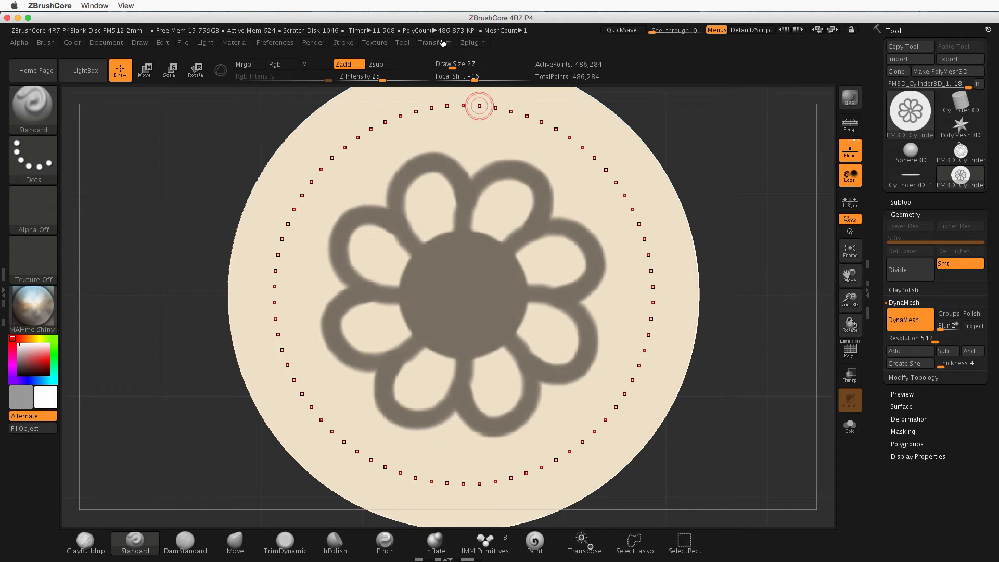
# Step: Restore the radial count to 8, and mask short strokes inside the petals plus dots and curved dashes around them
pyautogui.click(445, 44)
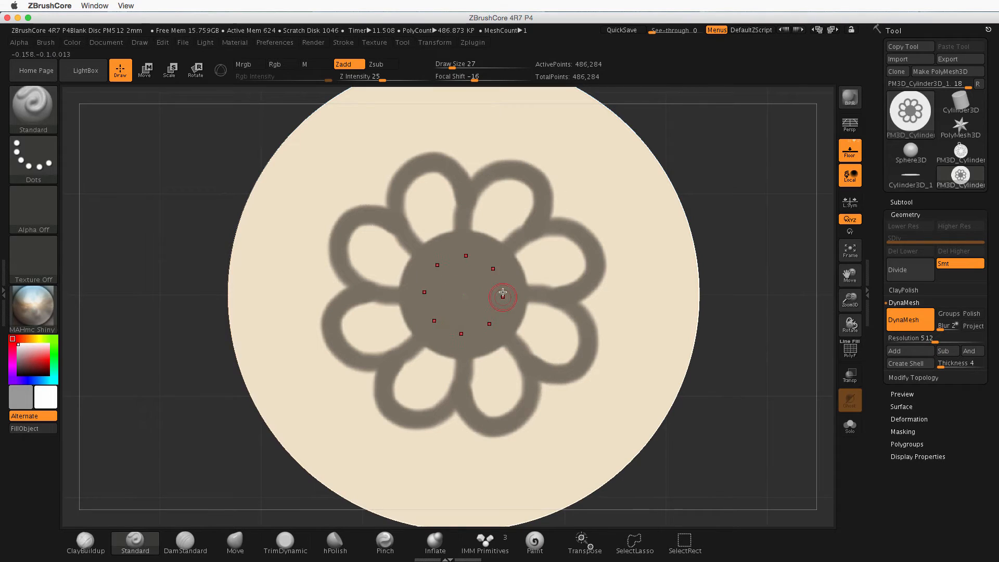
pyautogui.press('ctrl')
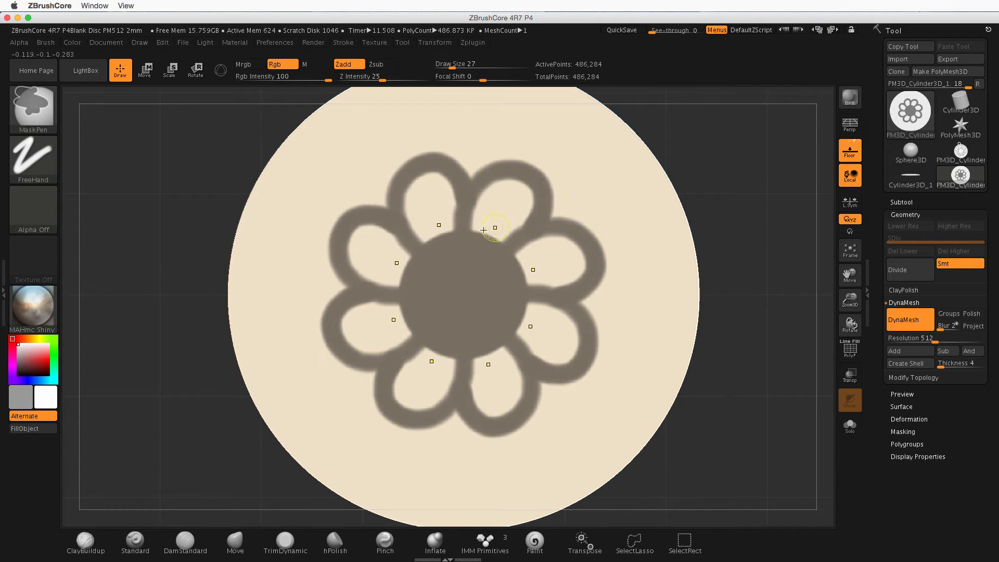
pyautogui.keyDown('ctrl'); pyautogui.moveTo(484, 235); pyautogui.dragTo(503, 205); pyautogui.keyUp('ctrl')
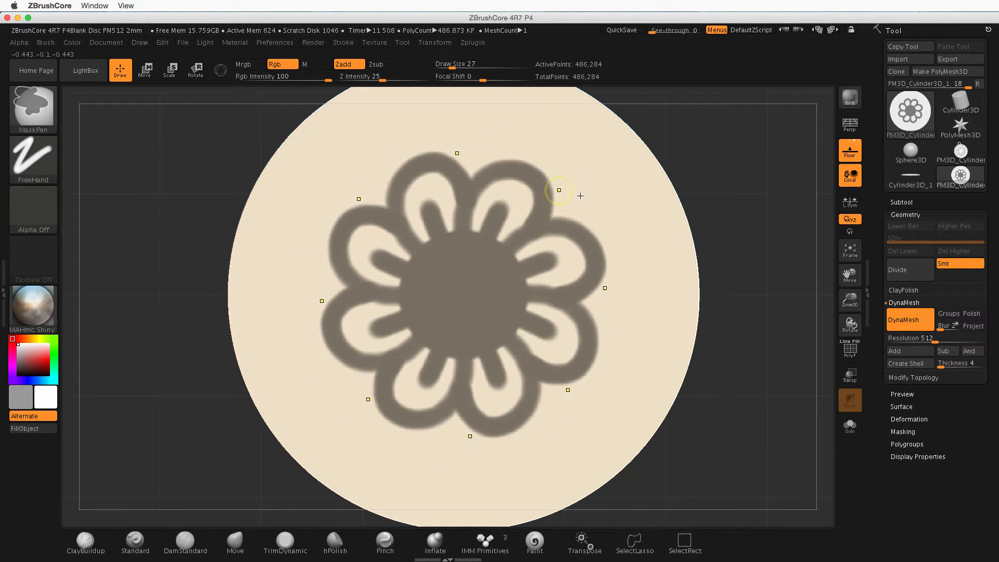
pyautogui.keyDown('ctrl'); pyautogui.click(582, 198); pyautogui.keyUp('ctrl')
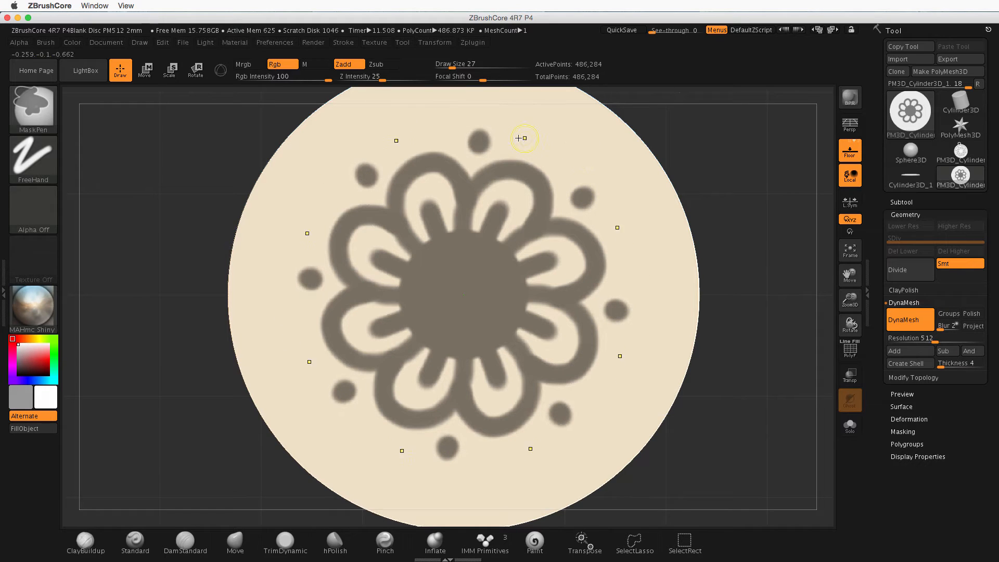
pyautogui.keyDown('ctrl'); pyautogui.moveTo(519, 134); pyautogui.dragTo(574, 171); pyautogui.keyUp('ctrl')
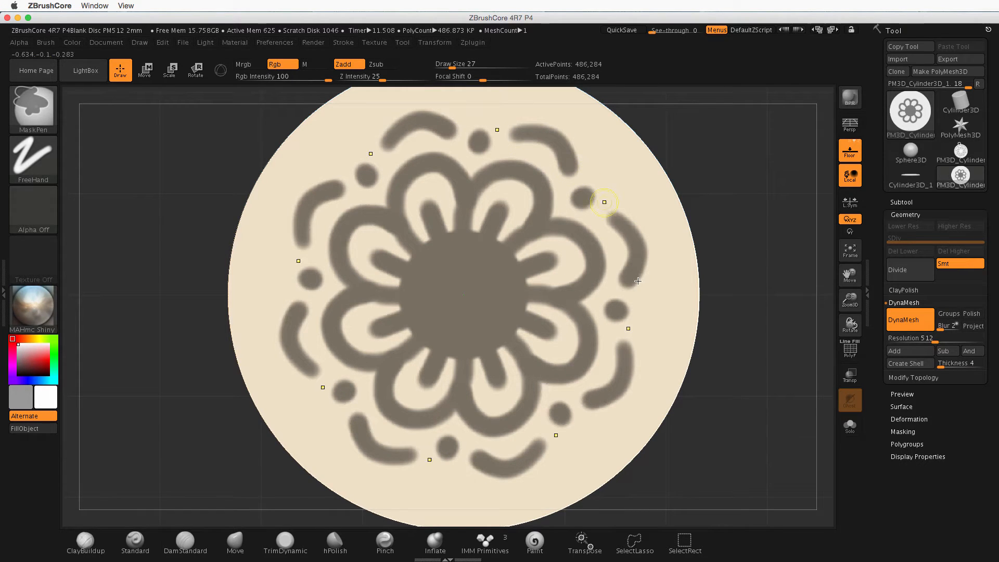
# Step: Invert the mask, tilt the disc into an angled view and switch to Move mode
pyautogui.moveTo(737, 347)
pyautogui.mouseDown()
pyautogui.moveTo(703, 339)
pyautogui.moveTo(744, 335)
pyautogui.mouseUp()
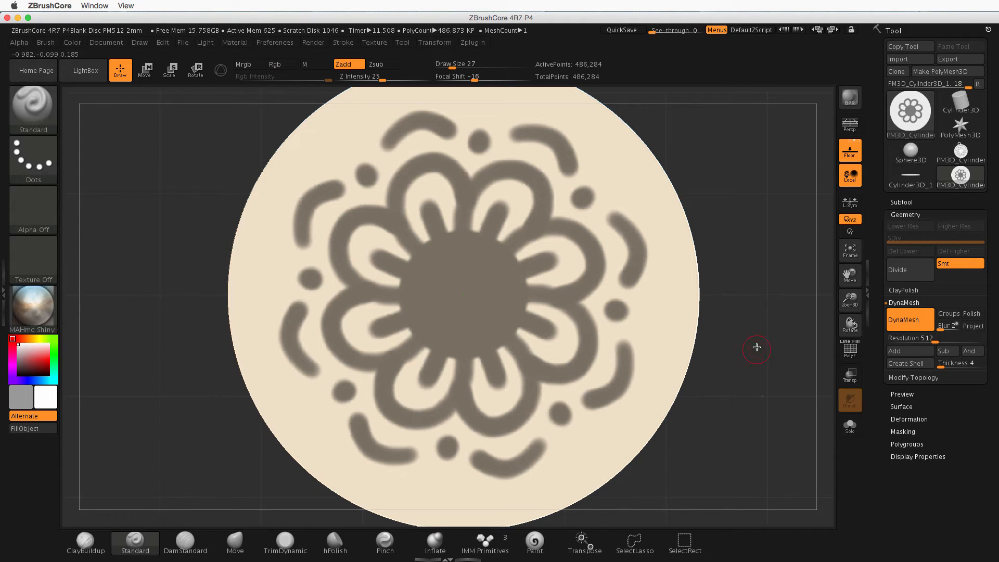
pyautogui.keyDown('ctrl'); pyautogui.click(705, 397); pyautogui.keyUp('ctrl')
pyautogui.moveTo(705, 397); pyautogui.dragTo(705, 327)
pyautogui.click(147, 70)
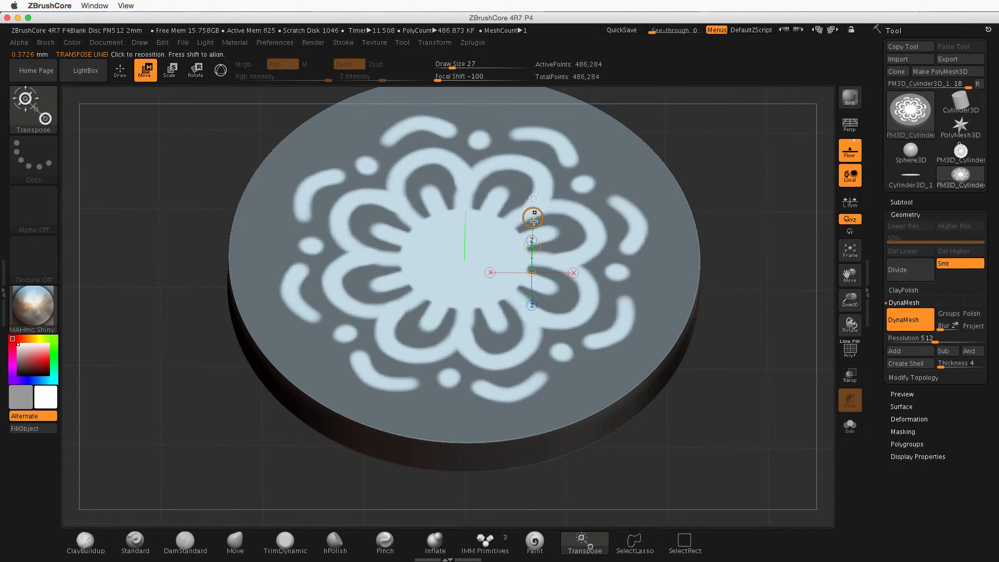
# Step: Try raising the soft-edged flower pattern above the disc, inspect its sloped walls from several angles, and undo the raise
pyautogui.moveTo(531, 243); pyautogui.dragTo(526, 199)
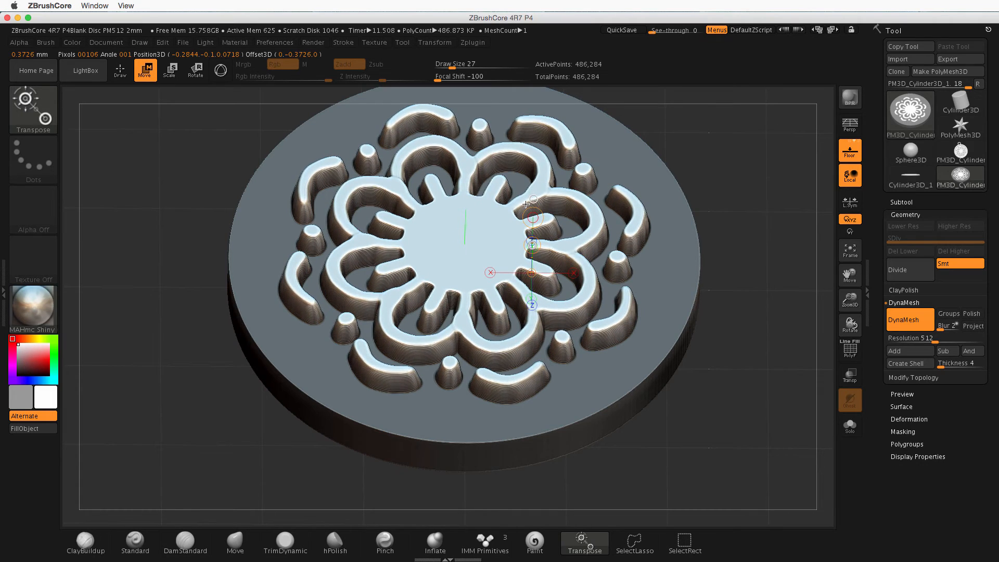
pyautogui.moveTo(721, 239); pyautogui.dragTo(752, 265)
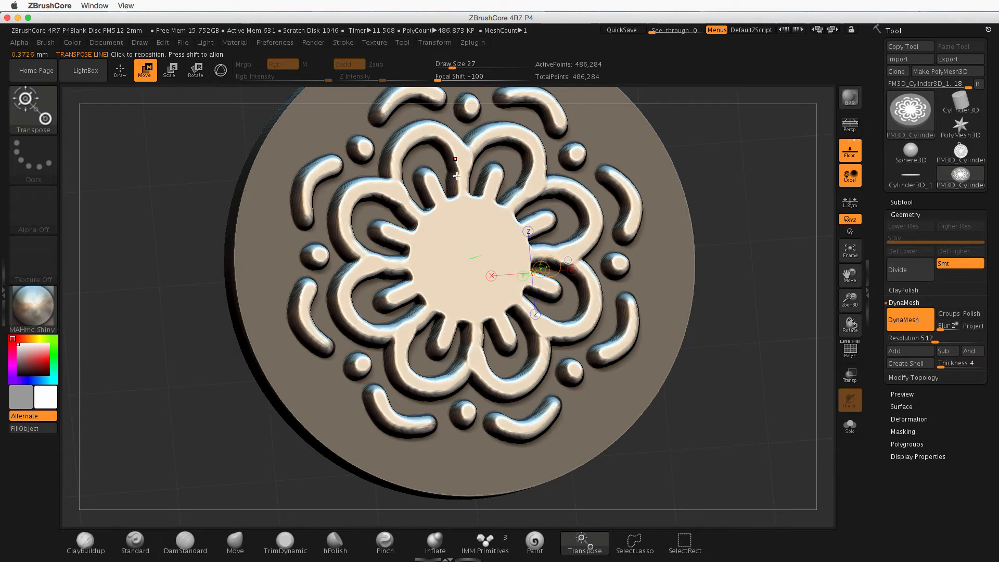
pyautogui.moveTo(750, 304); pyautogui.dragTo(739, 293)
pyautogui.moveTo(740, 353); pyautogui.dragTo(735, 332)
pyautogui.moveTo(711, 366); pyautogui.dragTo(749, 308)
pyautogui.press('ctrl')
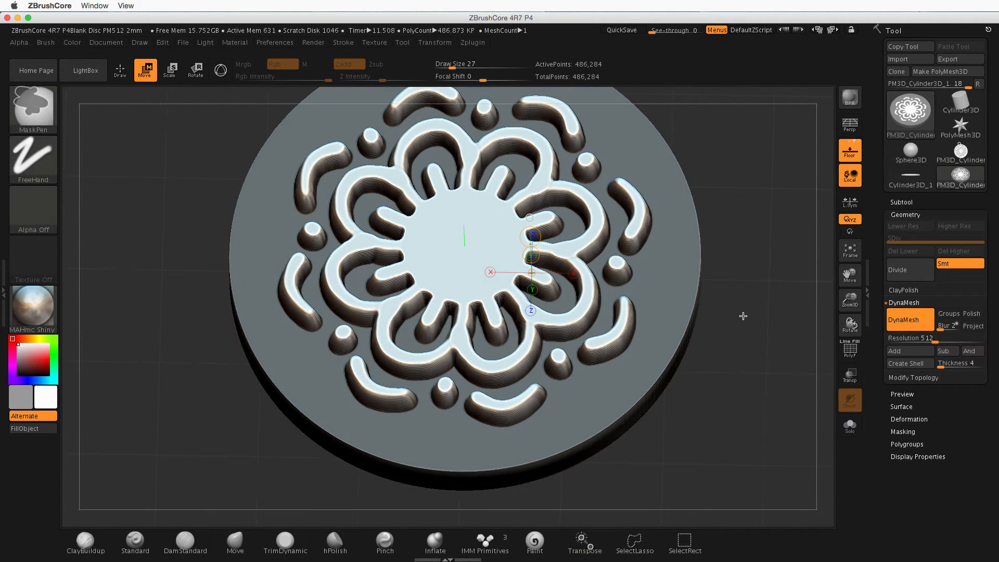
pyautogui.hotkey('ctrl', 'z')
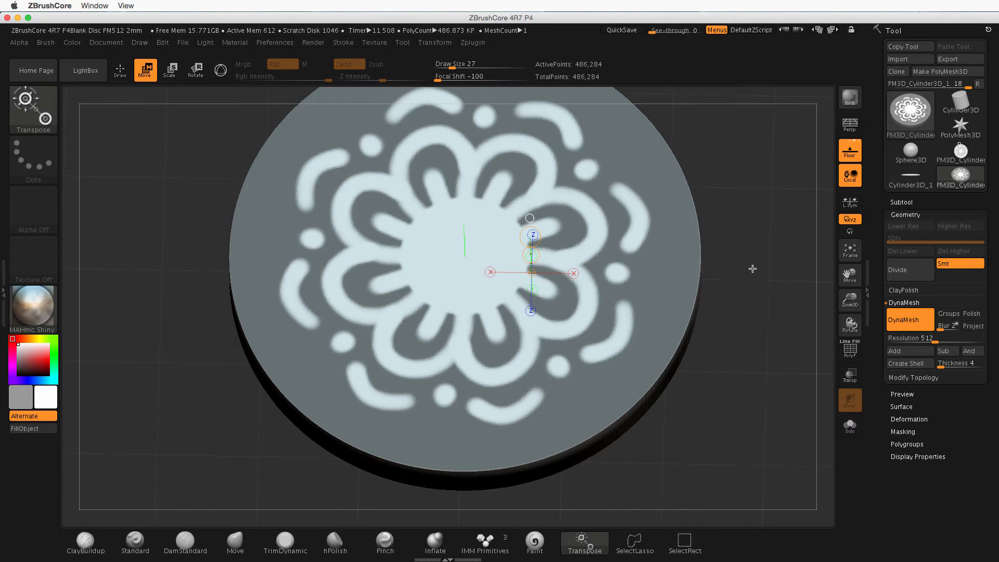
# Step: Try raising the unmasked floral pattern above the disc's face with the Transpose Move line, and undo the move
pyautogui.moveTo(753, 268); pyautogui.dragTo(753, 301)
pyautogui.keyDown('alt'); pyautogui.moveTo(757, 245); pyautogui.dragTo(747, 290); pyautogui.keyUp('alt')
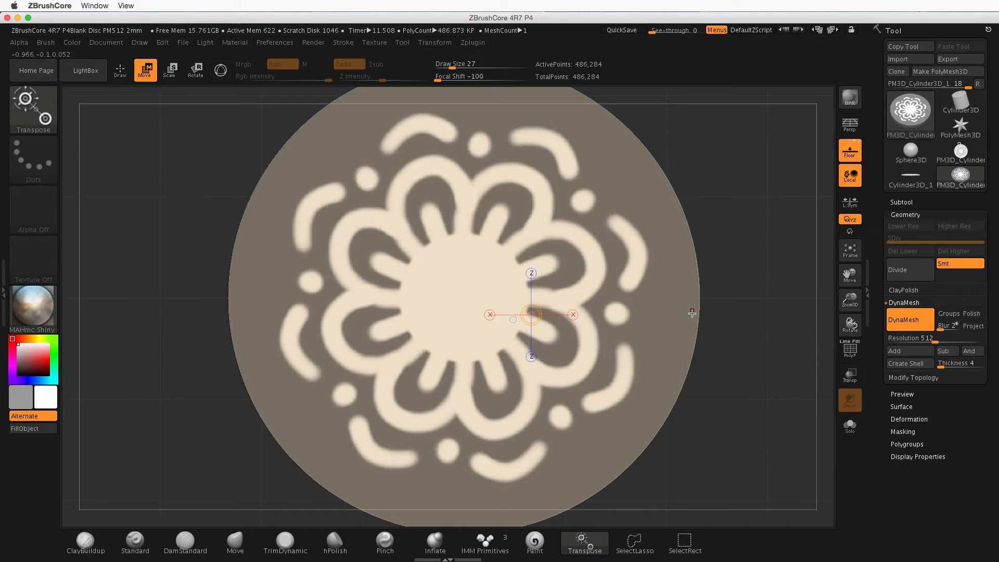
pyautogui.keyDown('ctrl'); pyautogui.click(657, 311); pyautogui.keyUp('ctrl')
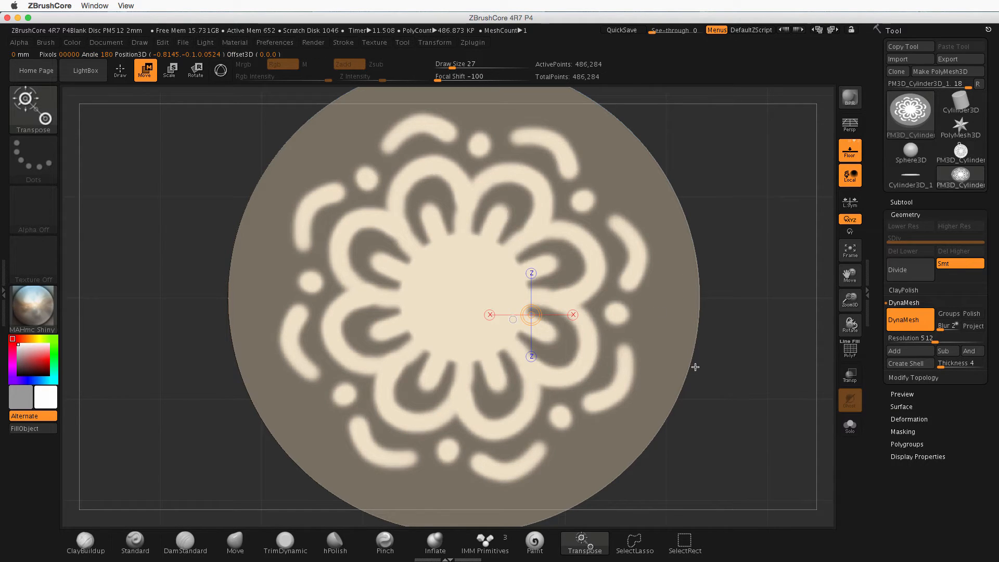
pyautogui.moveTo(725, 381); pyautogui.dragTo(680, 260)
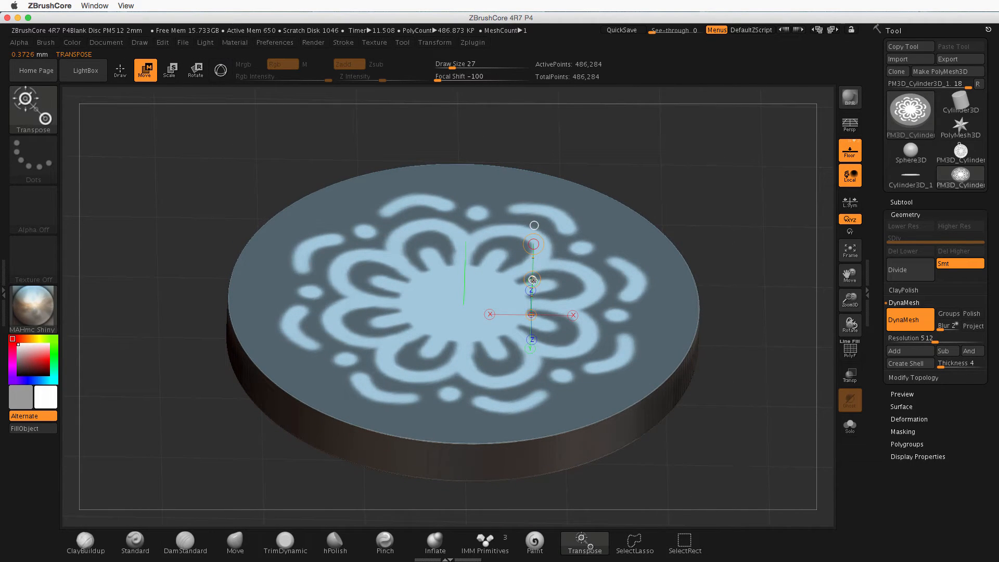
pyautogui.moveTo(534, 278); pyautogui.dragTo(533, 239)
pyautogui.keyDown('shift'); pyautogui.moveTo(727, 211); pyautogui.dragTo(724, 278); pyautogui.keyUp('shift')
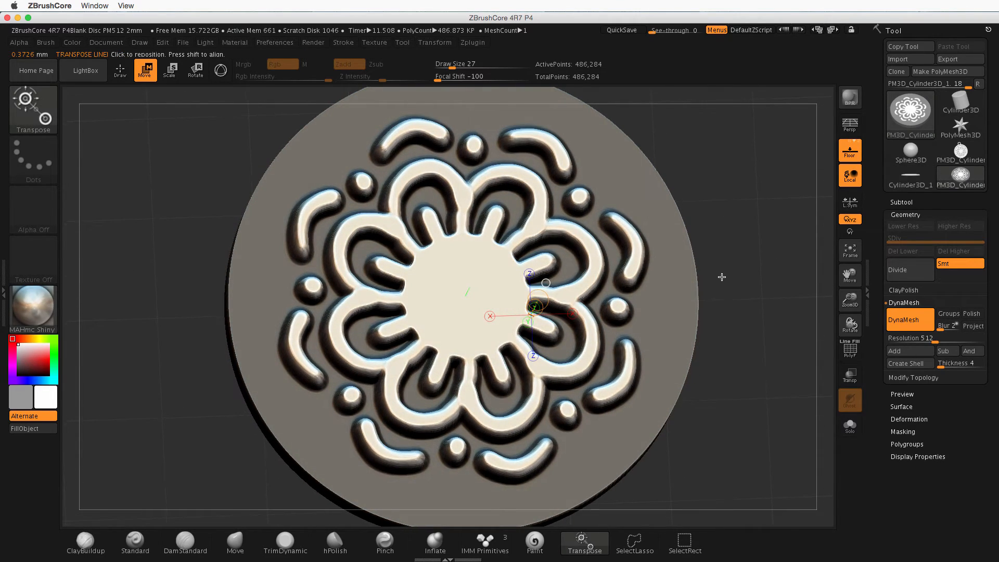
pyautogui.moveTo(739, 315); pyautogui.dragTo(723, 245)
pyautogui.hotkey('ctrl', 'z')
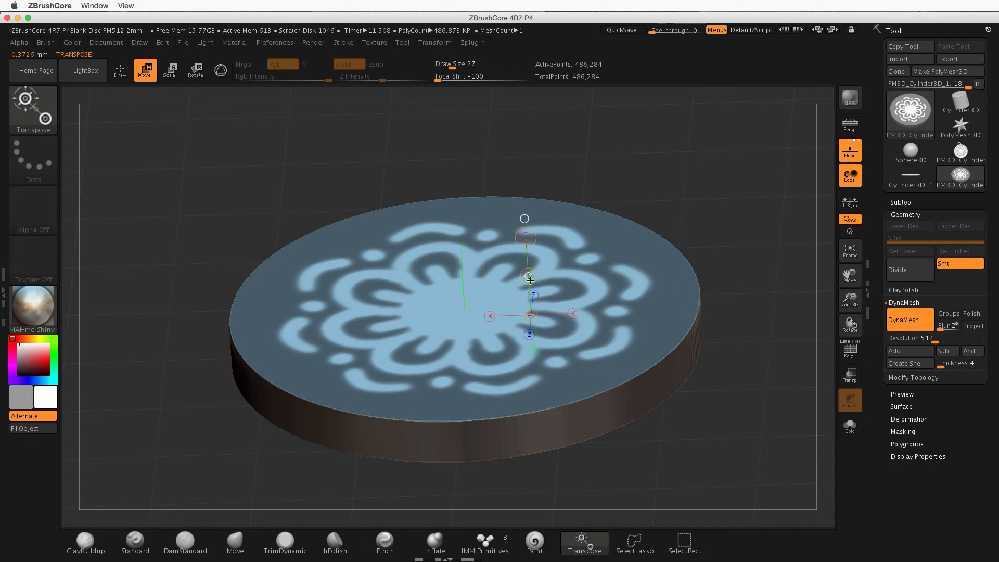
# Step: Raise the unmasked floral pattern straight up from the disc's face and check the relief from the side and top
pyautogui.moveTo(529, 280); pyautogui.dragTo(519, 242)
pyautogui.moveTo(696, 187); pyautogui.dragTo(697, 276)
pyautogui.moveTo(711, 348); pyautogui.dragTo(674, 293)
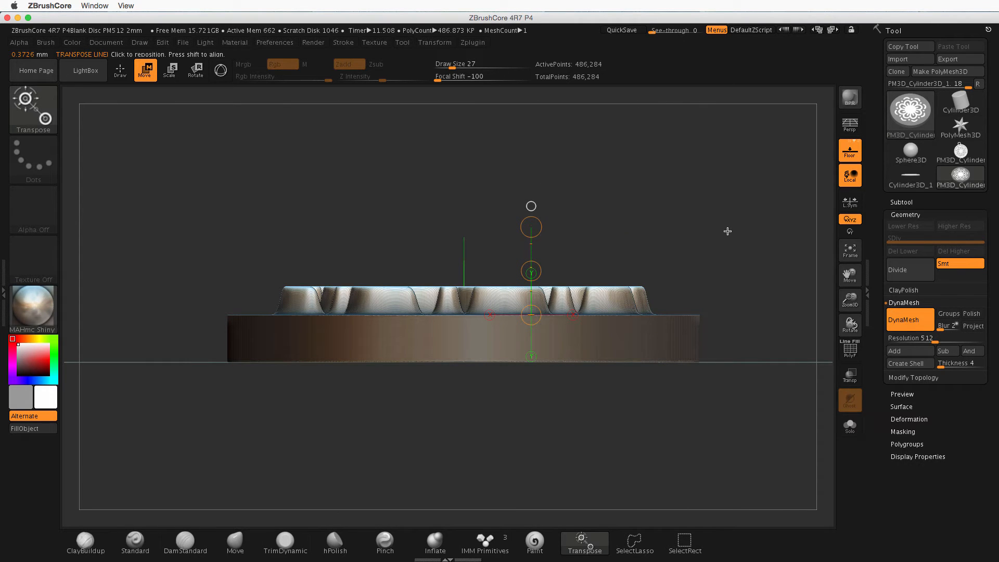
pyautogui.moveTo(728, 231)
pyautogui.mouseDown()
pyautogui.moveTo(727, 264)
pyautogui.moveTo(728, 228)
pyautogui.mouseUp()
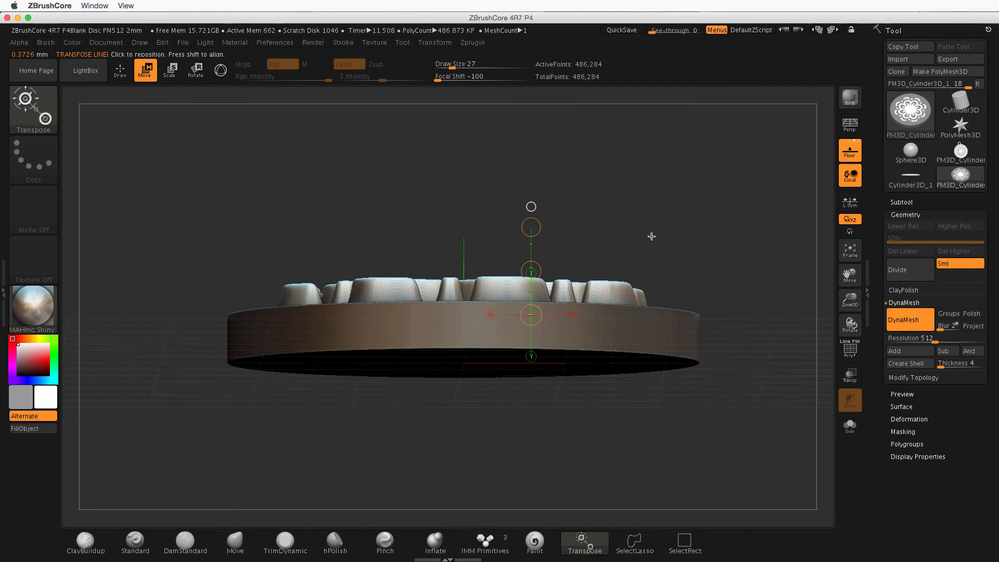
pyautogui.moveTo(652, 237); pyautogui.dragTo(664, 351)
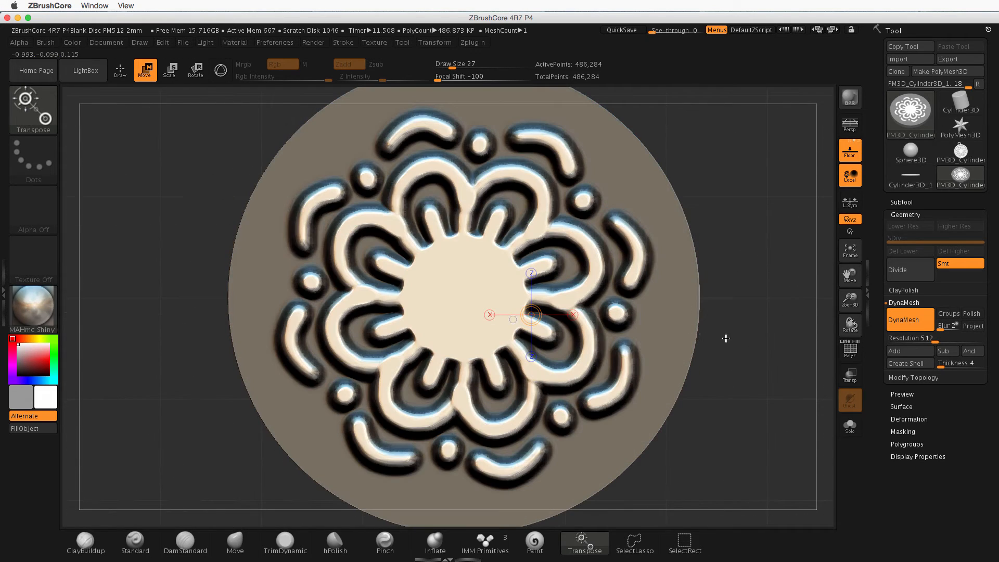
pyautogui.moveTo(726, 338); pyautogui.dragTo(727, 202)
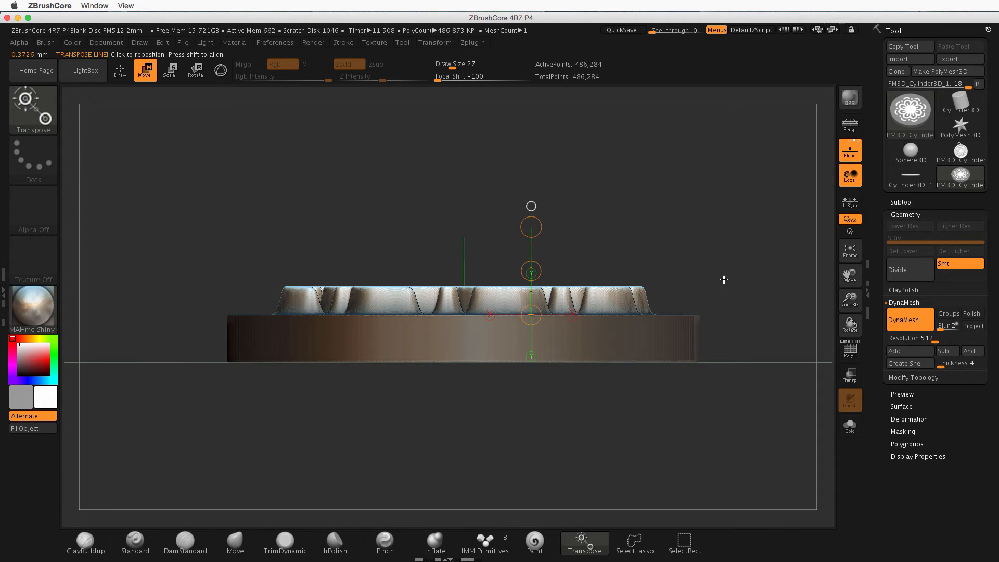
pyautogui.moveTo(724, 280); pyautogui.dragTo(719, 392)
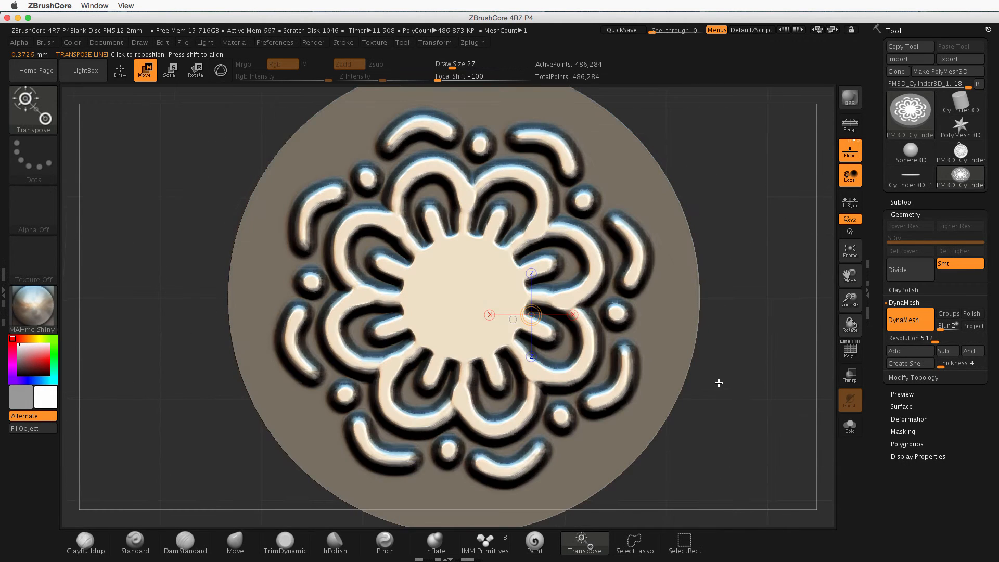
# Step: Clear the mask from the disc and return to Draw mode with eight-point radial symmetry active
pyautogui.keyDown('ctrl'); pyautogui.moveTo(736, 351); pyautogui.dragTo(709, 402); pyautogui.keyUp('ctrl')
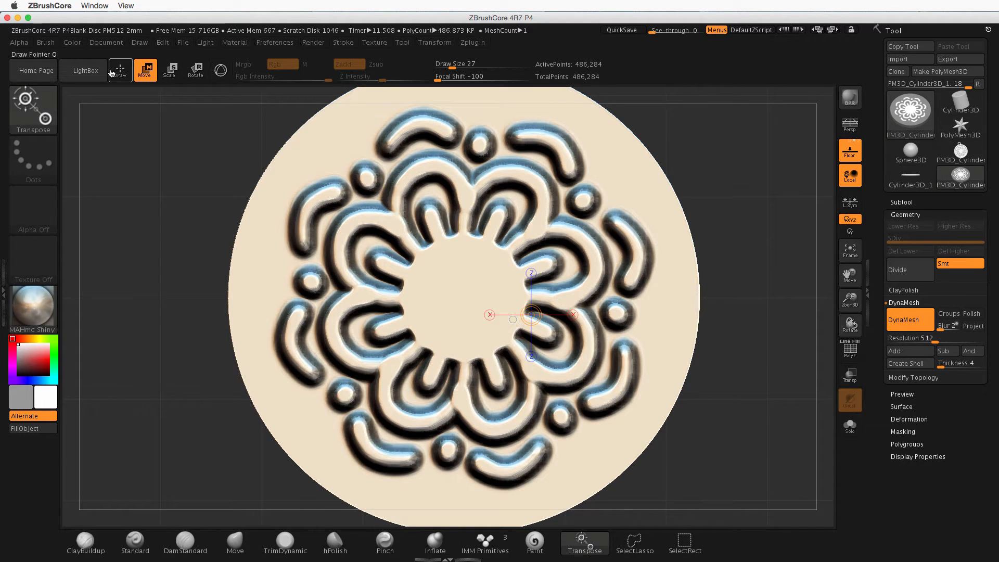
pyautogui.press('q')
pyautogui.press('shift')
pyautogui.moveTo(520, 219)
pyautogui.keyDown('shift'); pyautogui.mouseDown()
pyautogui.moveTo(535, 215)
pyautogui.moveTo(528, 229)
pyautogui.mouseUp(); pyautogui.keyUp('shift')
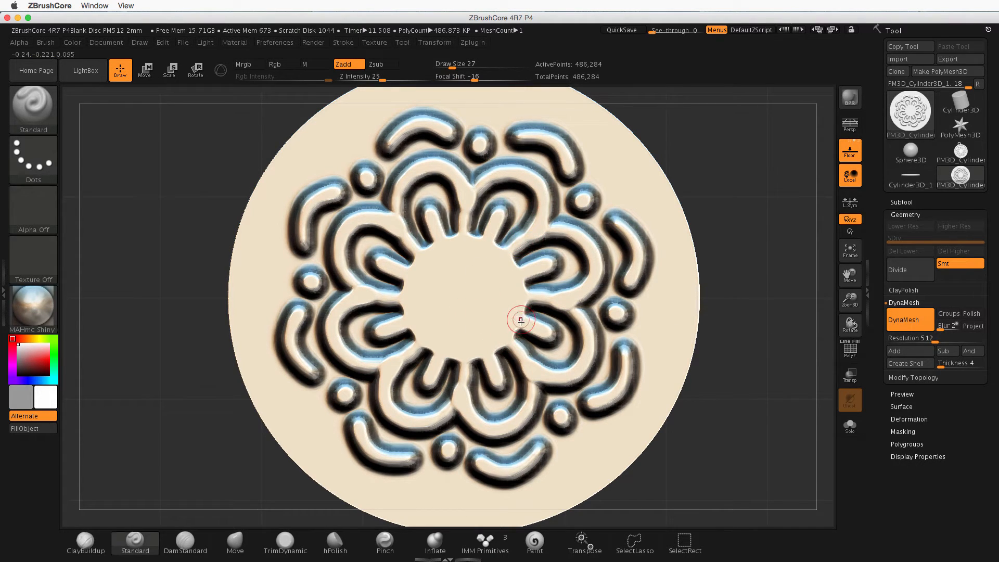
pyautogui.press('x')
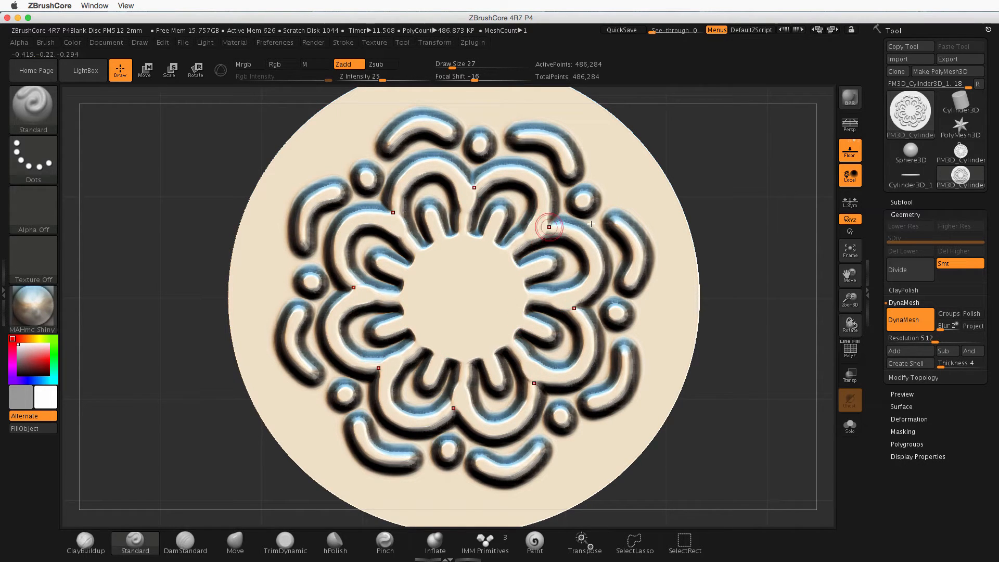
pyautogui.moveTo(698, 185); pyautogui.dragTo(708, 190)
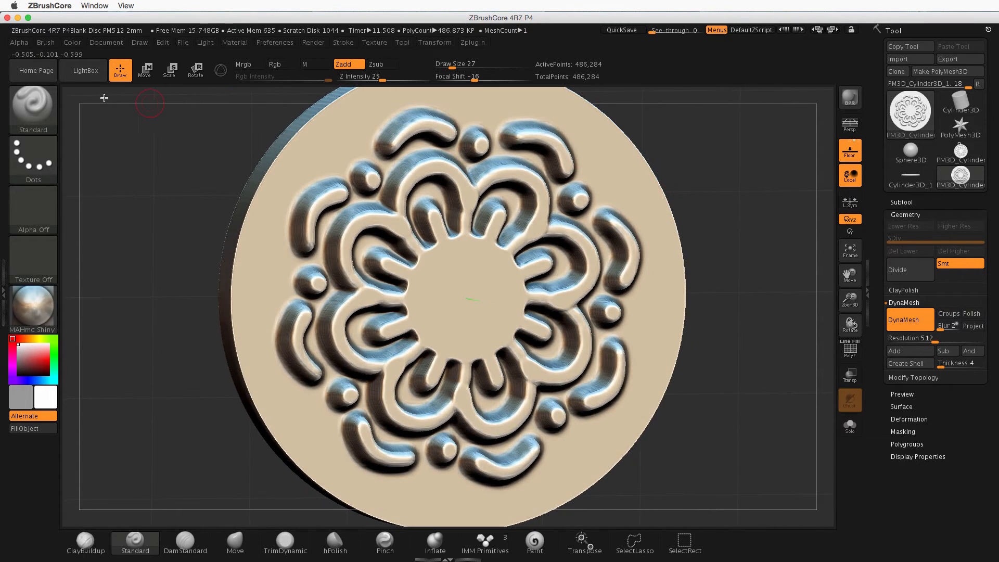
# Step: Choose the Move brush and set its draw size to 59 for adjusting the petal edges
pyautogui.click(32, 107)
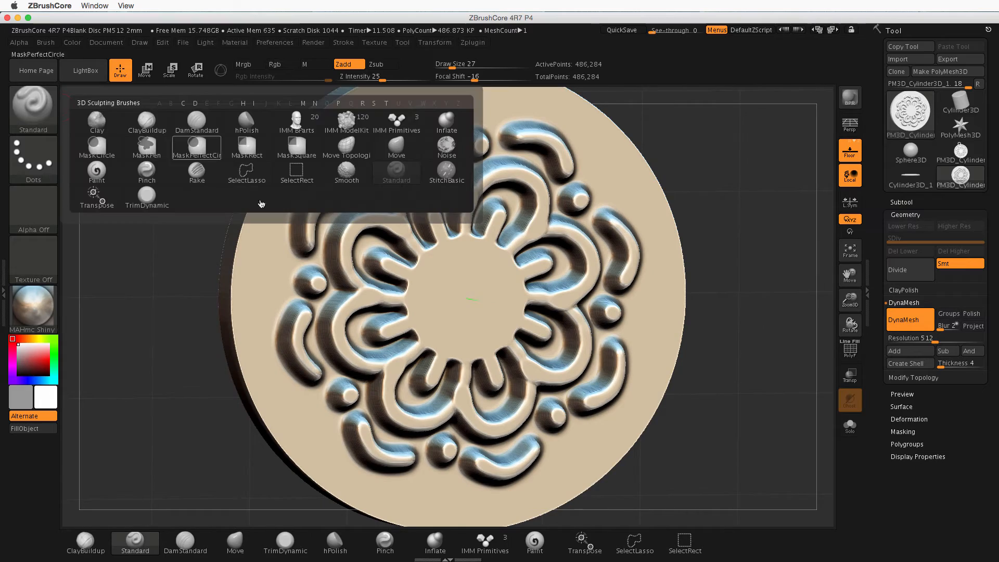
pyautogui.click(400, 146)
pyautogui.keyDown('alt'); pyautogui.moveTo(695, 201); pyautogui.dragTo(749, 227); pyautogui.keyUp('alt')
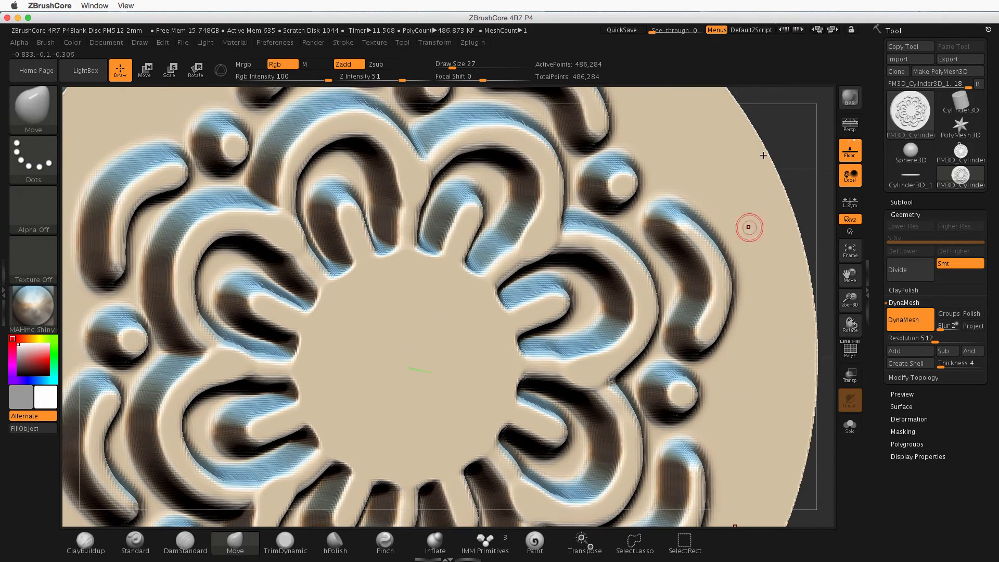
pyautogui.moveTo(748, 227); pyautogui.dragTo(545, 234, button='right')
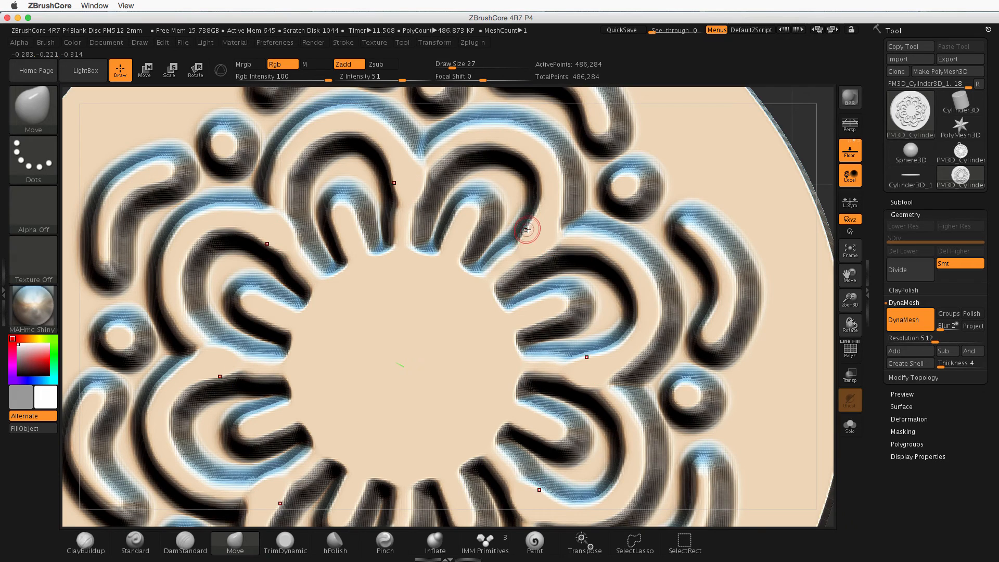
pyautogui.press('s')
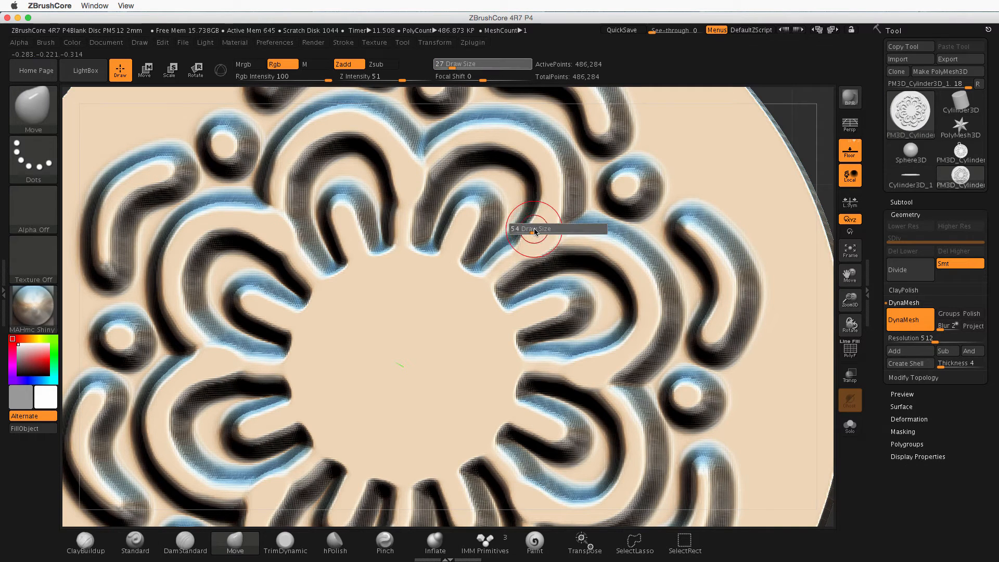
pyautogui.click(536, 232)
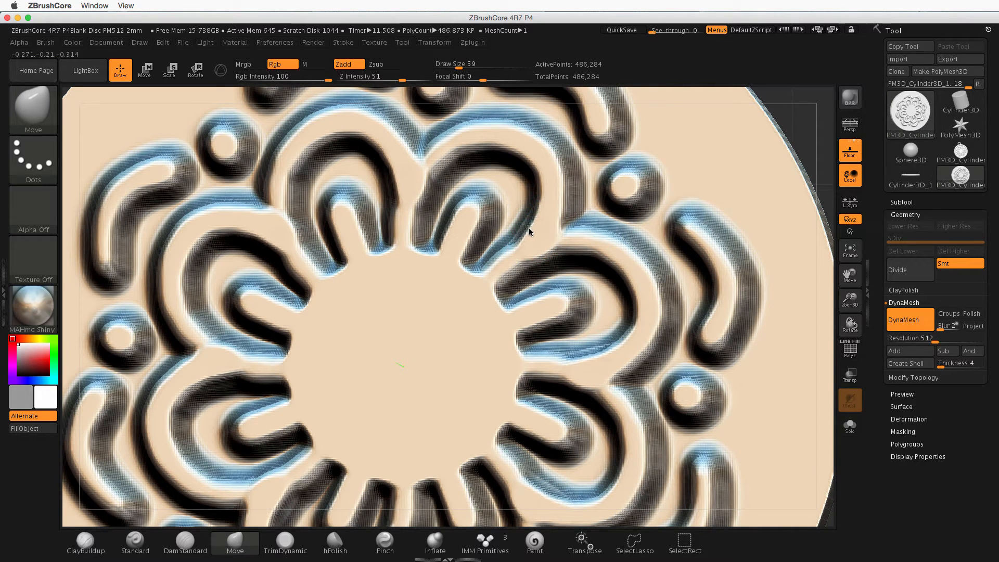
pyautogui.press('shift')
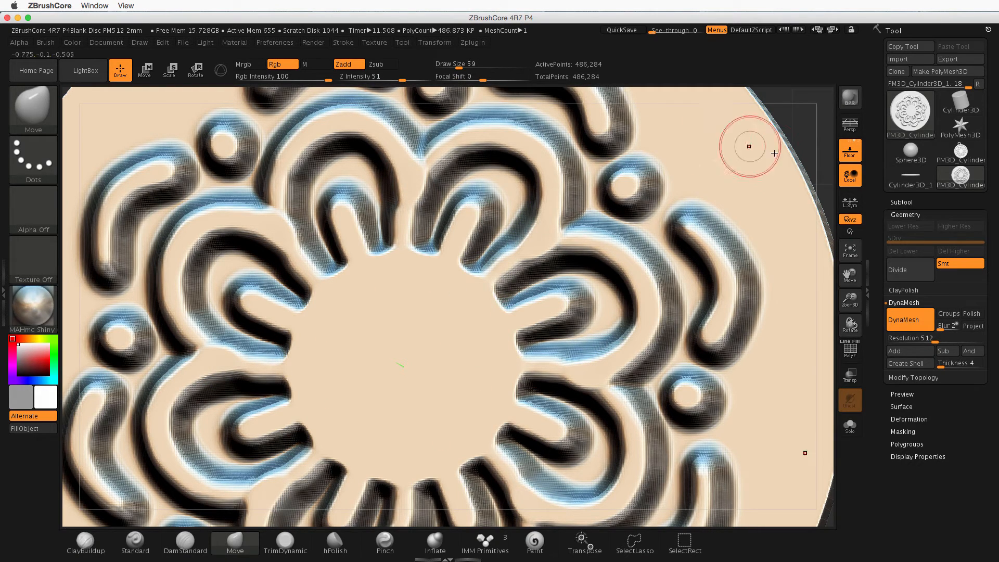
# Step: Examine the raised pattern on the whole disc and open the Subtool settings
pyautogui.press('f')
pyautogui.moveTo(679, 148)
pyautogui.mouseDown()
pyautogui.moveTo(716, 188)
pyautogui.moveTo(705, 186)
pyautogui.mouseUp()
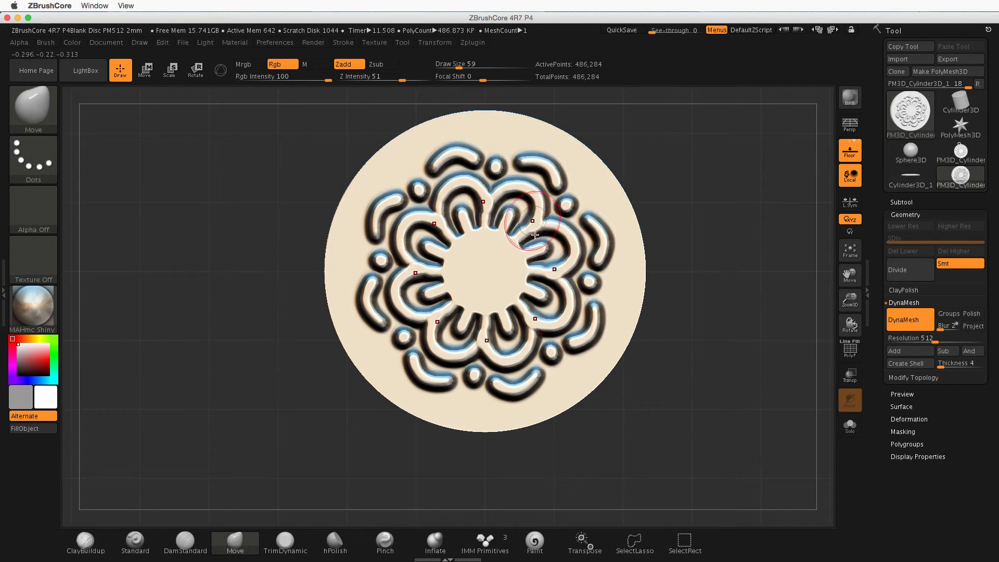
pyautogui.moveTo(678, 280)
pyautogui.mouseDown()
pyautogui.moveTo(704, 238)
pyautogui.moveTo(725, 234)
pyautogui.moveTo(705, 239)
pyautogui.mouseUp()
pyautogui.moveTo(705, 279)
pyautogui.mouseDown()
pyautogui.moveTo(718, 275)
pyautogui.moveTo(689, 232)
pyautogui.moveTo(696, 295)
pyautogui.mouseUp()
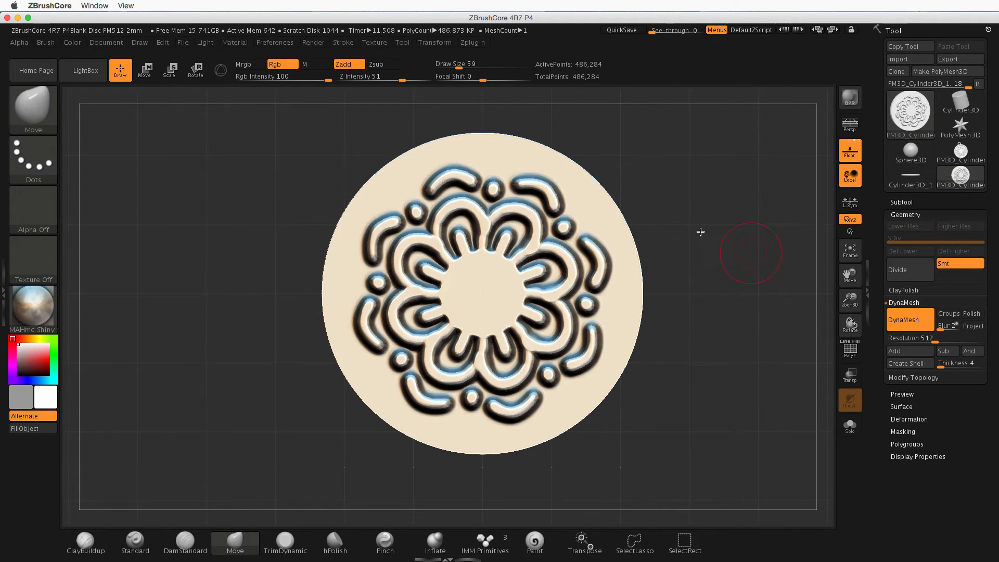
pyautogui.moveTo(701, 232); pyautogui.dragTo(712, 293)
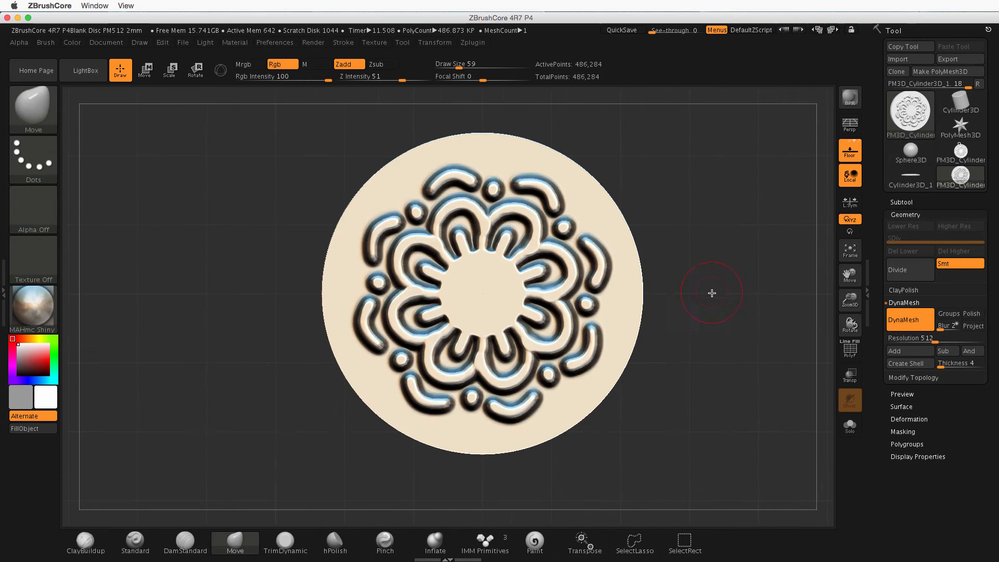
pyautogui.click(904, 202)
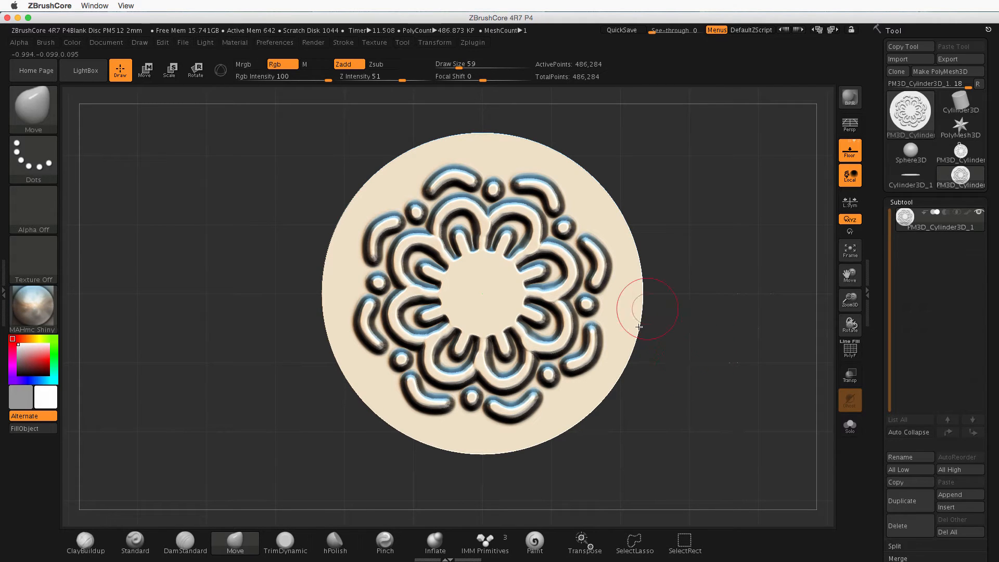
# Step: Place a horizontal Transpose line, lengthen it to about 16 mm and centre it across the disc as a size reference
pyautogui.moveTo(642, 296); pyautogui.dragTo(662, 281)
pyautogui.moveTo(650, 320)
pyautogui.mouseDown()
pyautogui.moveTo(710, 303)
pyautogui.moveTo(714, 387)
pyautogui.moveTo(515, 301)
pyautogui.moveTo(606, 305)
pyautogui.moveTo(528, 325)
pyautogui.mouseUp()
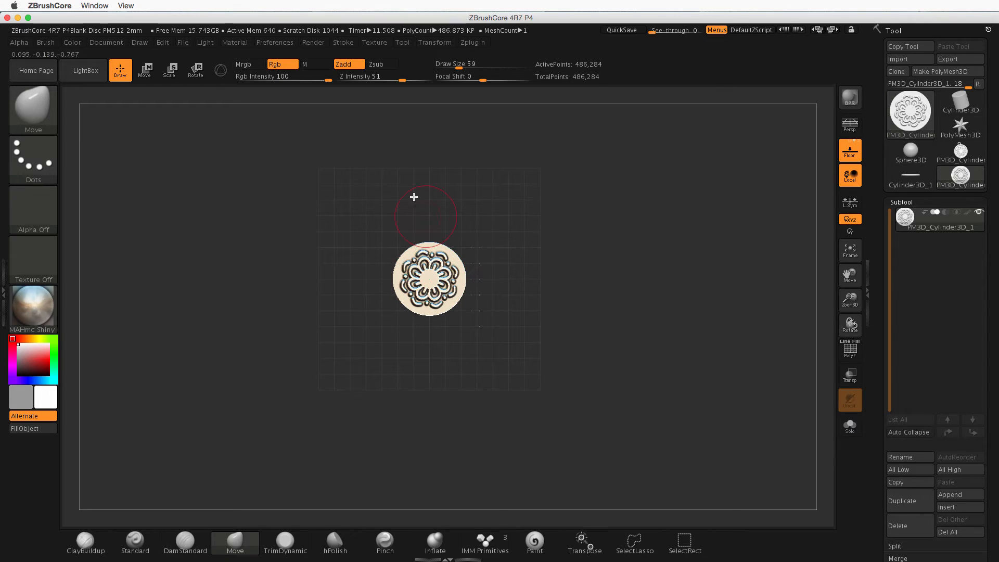
pyautogui.click(146, 73)
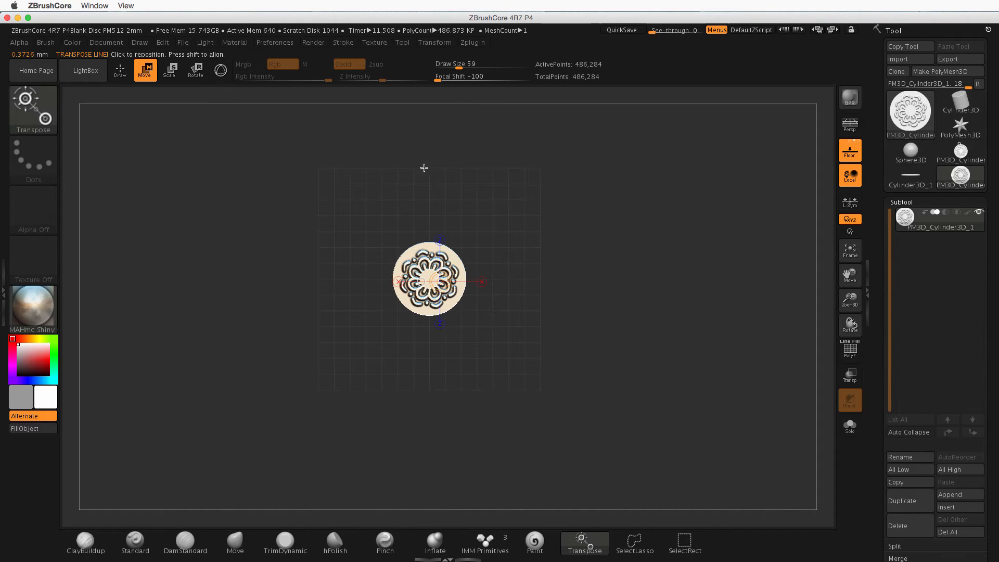
pyautogui.moveTo(401, 261); pyautogui.dragTo(801, 246)
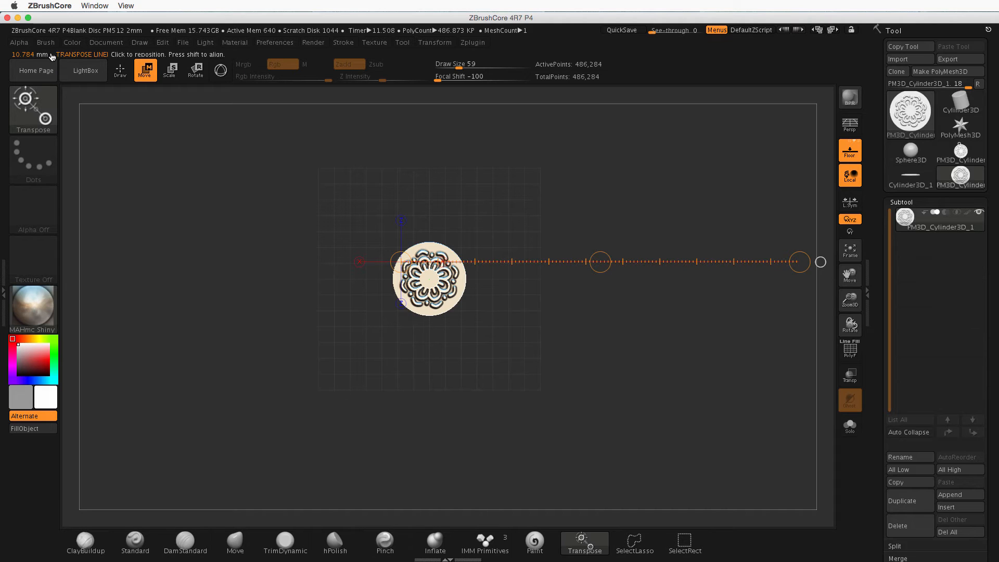
pyautogui.click(276, 44)
pyautogui.moveTo(495, 241); pyautogui.dragTo(260, 223)
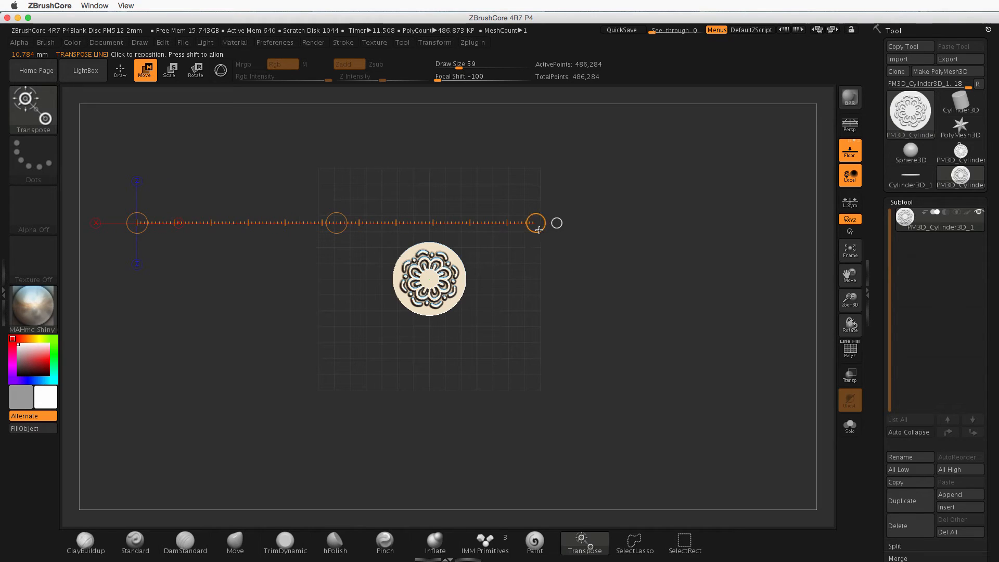
pyautogui.moveTo(543, 229); pyautogui.dragTo(737, 220)
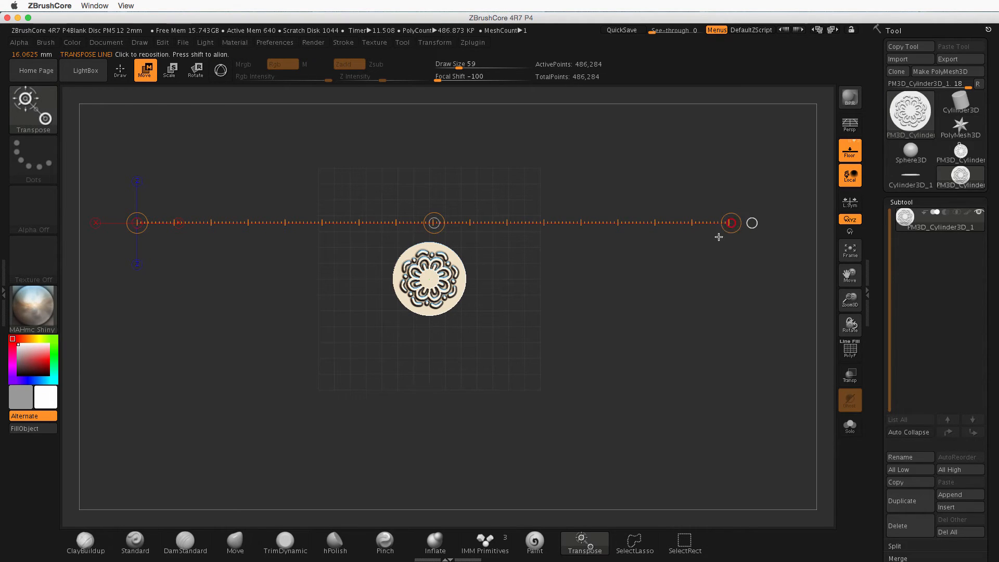
pyautogui.moveTo(537, 220); pyautogui.dragTo(478, 282)
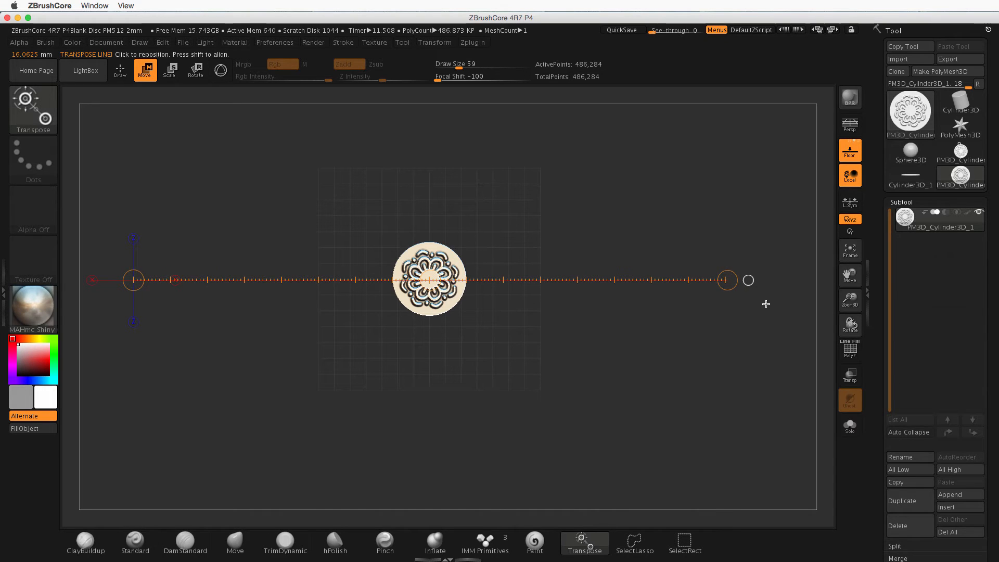
# Step: Enlarge the disc evenly with repeated Size deformations until its diameter matches the 16 mm Transpose line
pyautogui.scroll(-15, 923, 226)
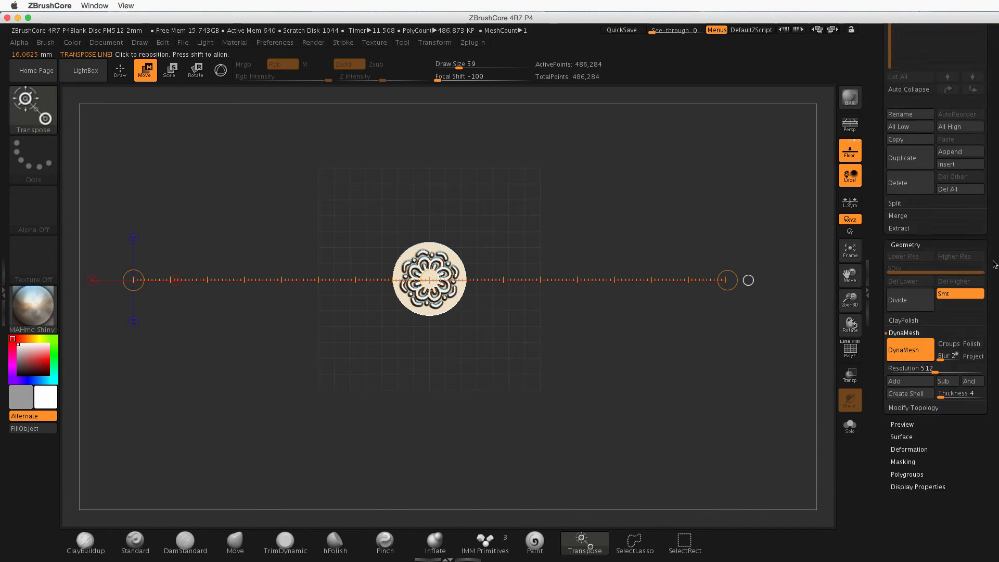
pyautogui.click(905, 204)
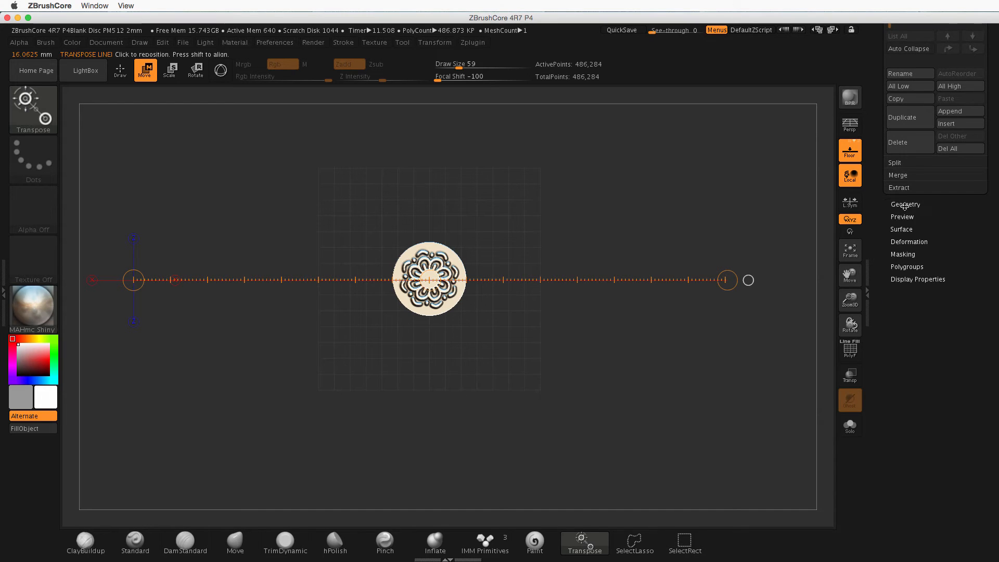
pyautogui.click(915, 243)
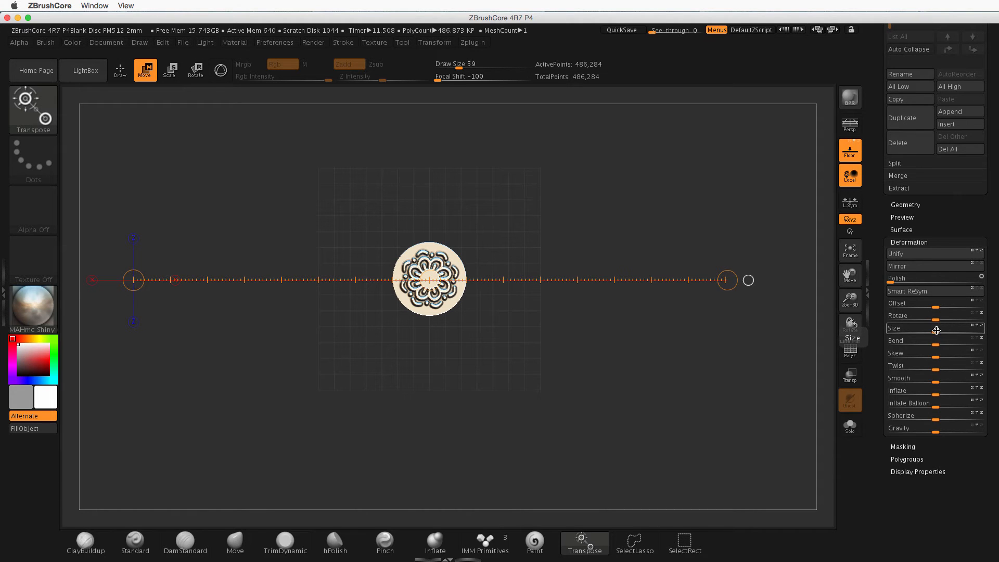
pyautogui.moveTo(936, 330); pyautogui.dragTo(988, 332)
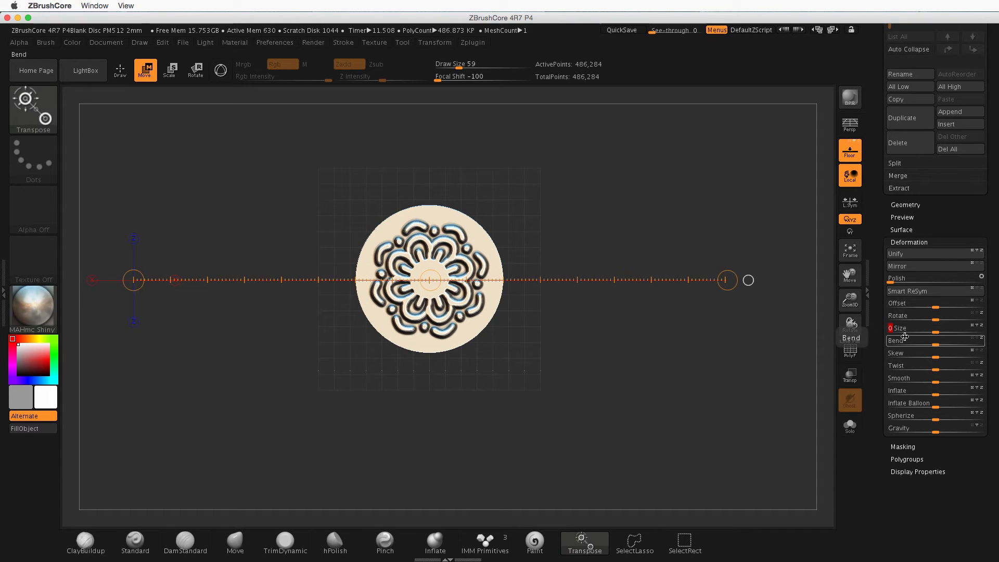
pyautogui.moveTo(937, 330); pyautogui.dragTo(990, 333)
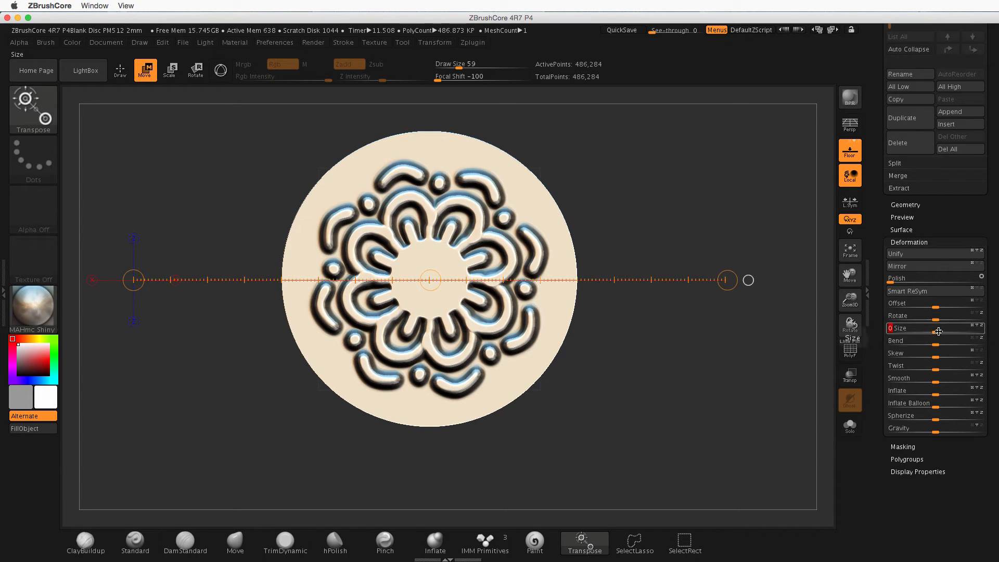
pyautogui.moveTo(938, 331); pyautogui.dragTo(994, 328)
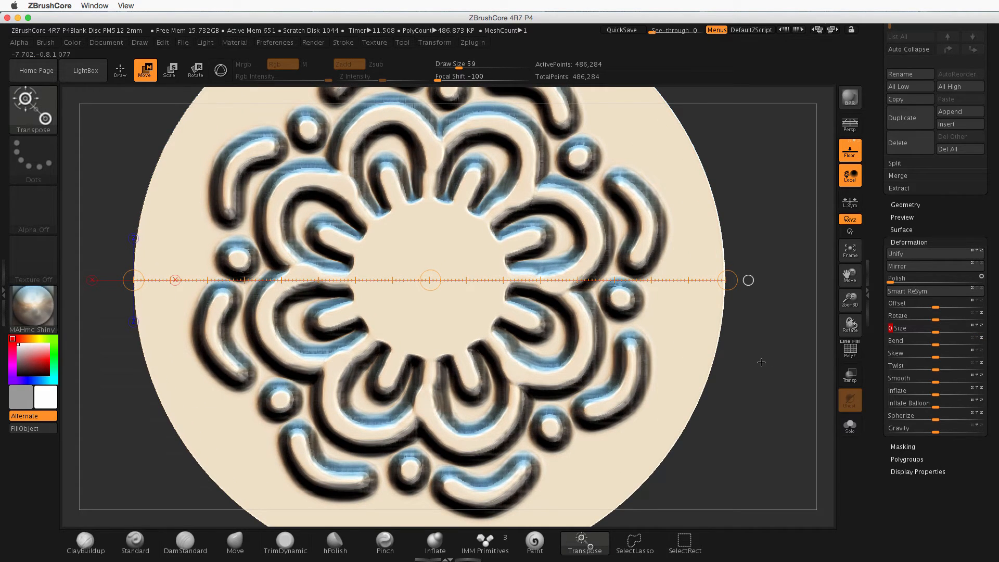
# Step: Place a vertical Transpose line from the base's upper edge down past its underside, about 3.29 mm long, in side view
pyautogui.moveTo(765, 344)
pyautogui.mouseDown()
pyautogui.moveTo(751, 350)
pyautogui.moveTo(774, 348)
pyautogui.mouseUp()
pyautogui.keyDown('alt'); pyautogui.moveTo(750, 390); pyautogui.dragTo(597, 328); pyautogui.keyUp('alt')
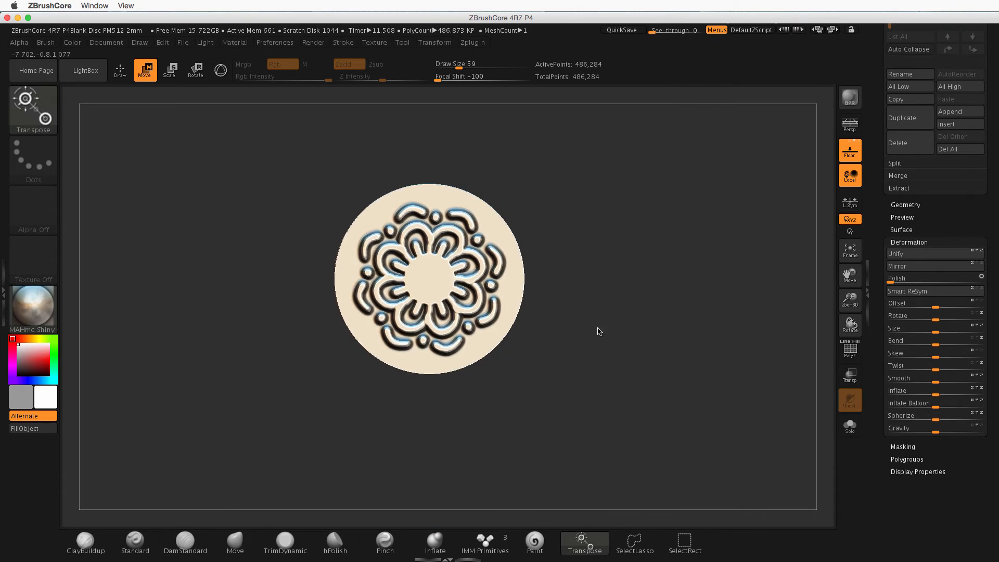
pyautogui.moveTo(662, 288)
pyautogui.mouseDown()
pyautogui.moveTo(598, 312)
pyautogui.moveTo(660, 288)
pyautogui.mouseUp()
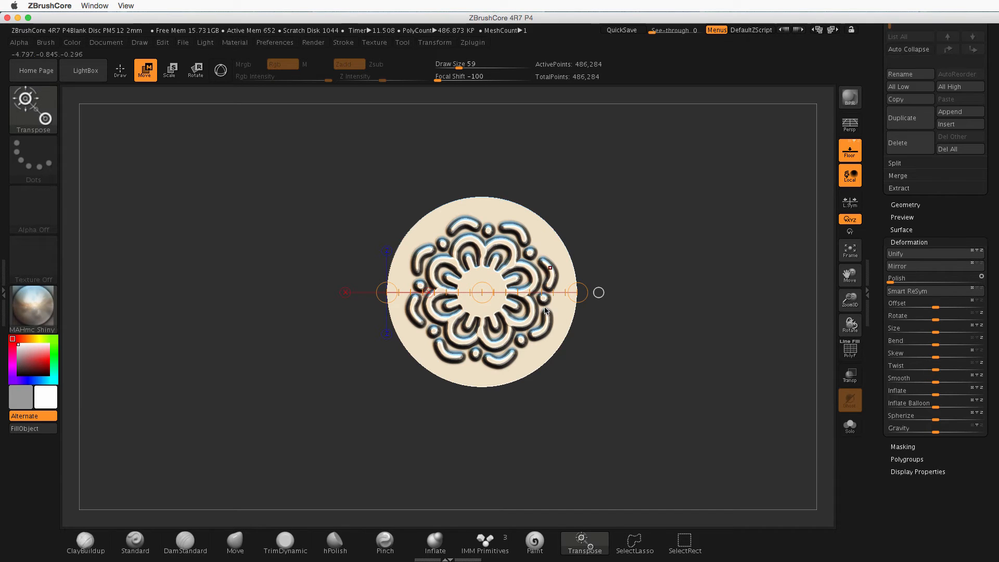
pyautogui.moveTo(570, 366); pyautogui.dragTo(586, 275)
pyautogui.keyDown('alt'); pyautogui.moveTo(532, 368); pyautogui.dragTo(710, 380); pyautogui.keyUp('alt')
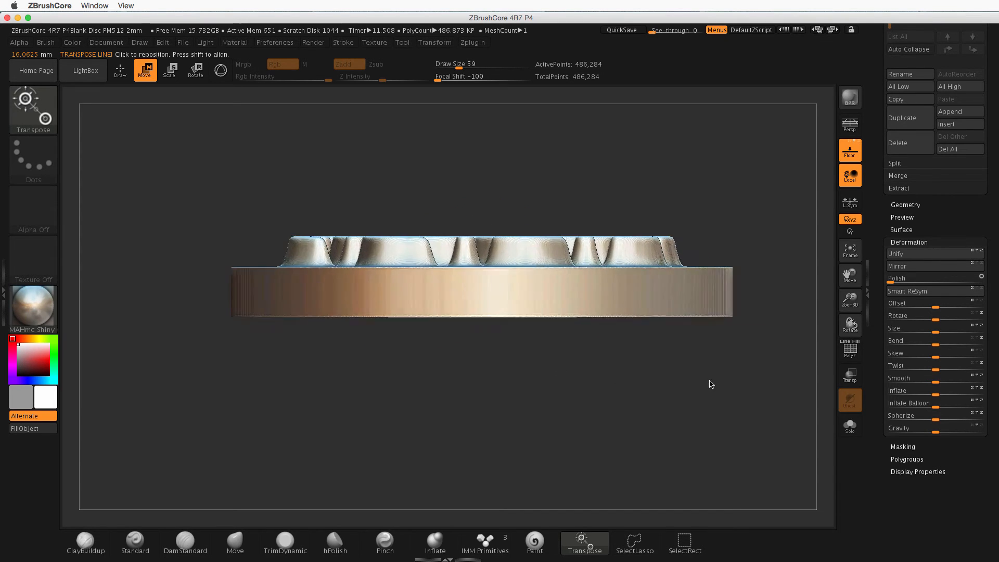
pyautogui.click(494, 297)
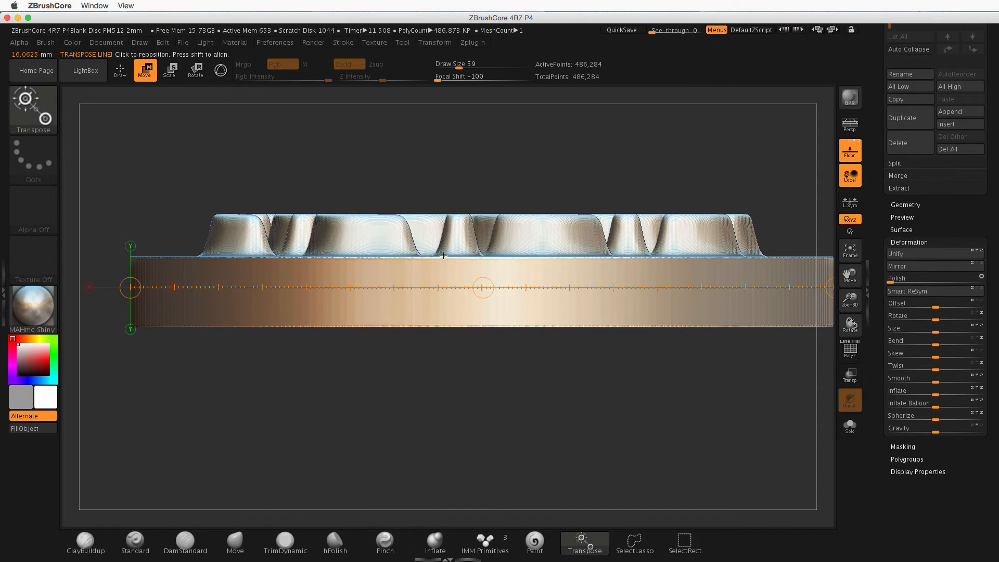
pyautogui.moveTo(443, 256); pyautogui.dragTo(453, 328)
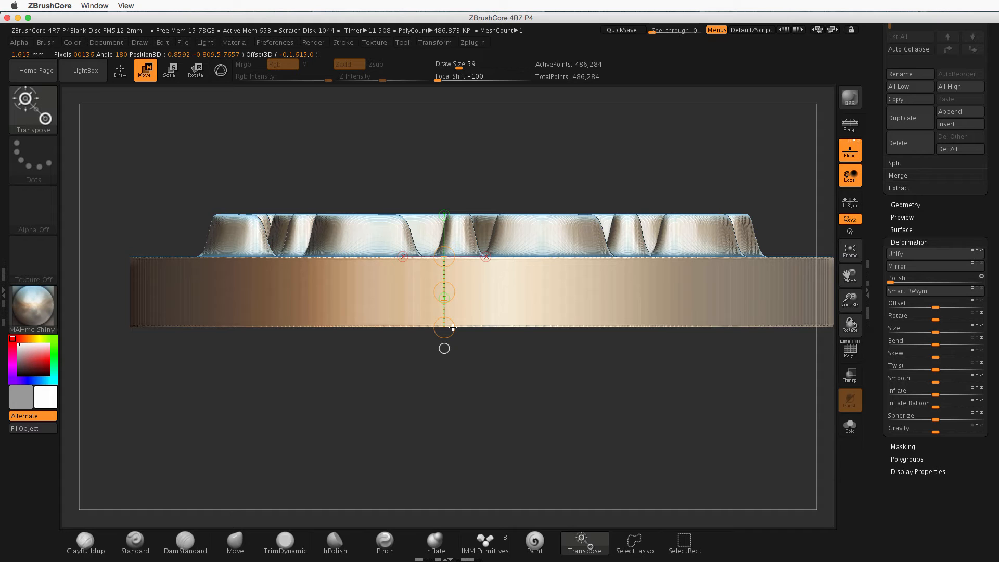
pyautogui.moveTo(452, 328); pyautogui.dragTo(452, 361)
pyautogui.moveTo(449, 366); pyautogui.dragTo(460, 424)
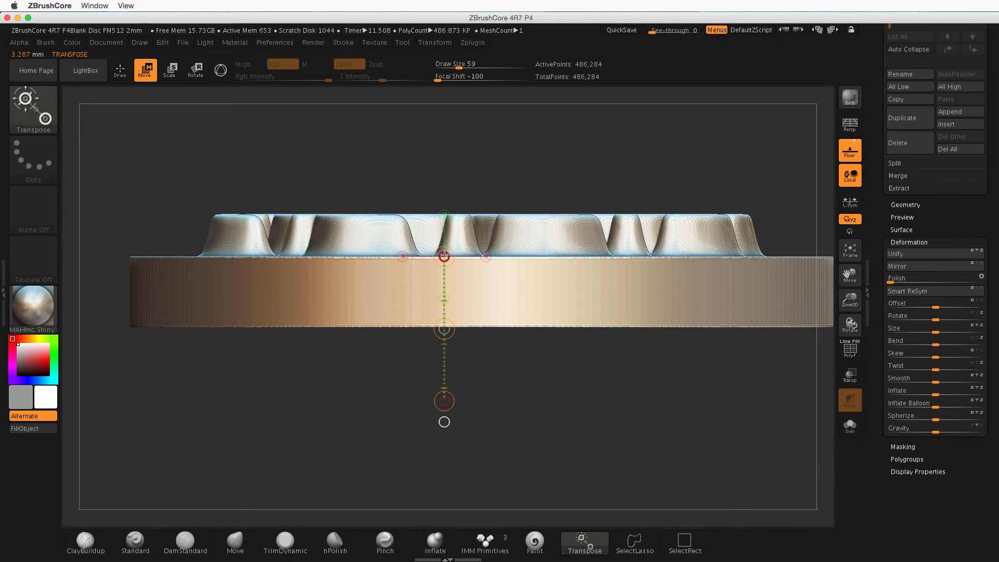
# Step: Thin the disc's base by pulling its underside upward with the vertical Transpose line
pyautogui.moveTo(446, 251); pyautogui.dragTo(460, 299)
pyautogui.scroll(5, 469, 323)
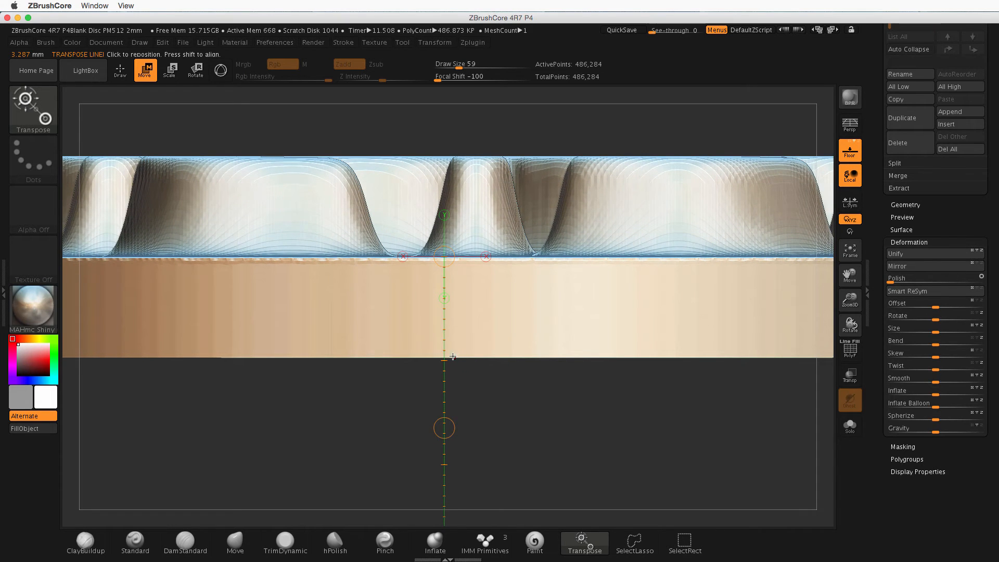
pyautogui.click(446, 256)
pyautogui.click(446, 256)
pyautogui.click(446, 256)
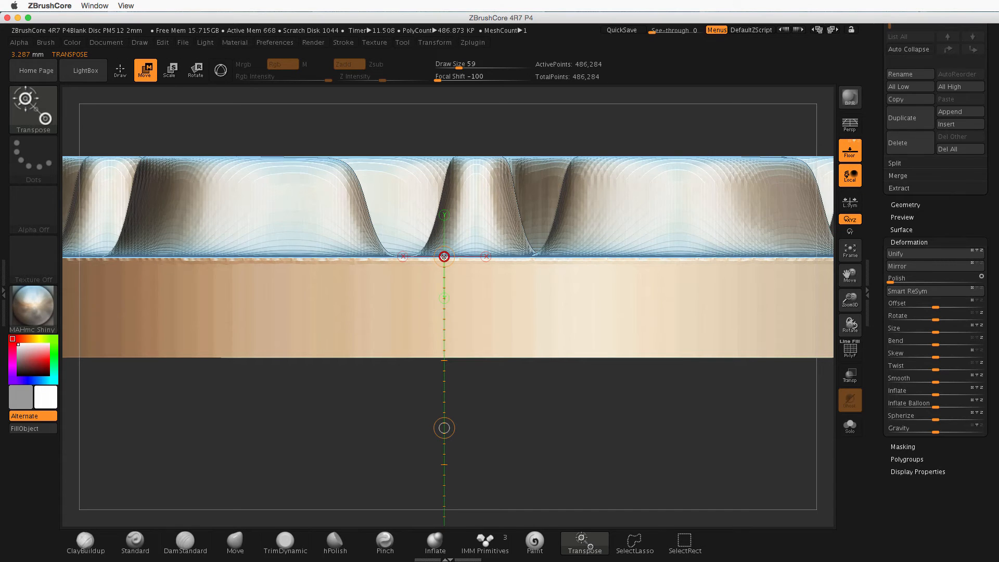
pyautogui.moveTo(444, 256); pyautogui.dragTo(460, 341)
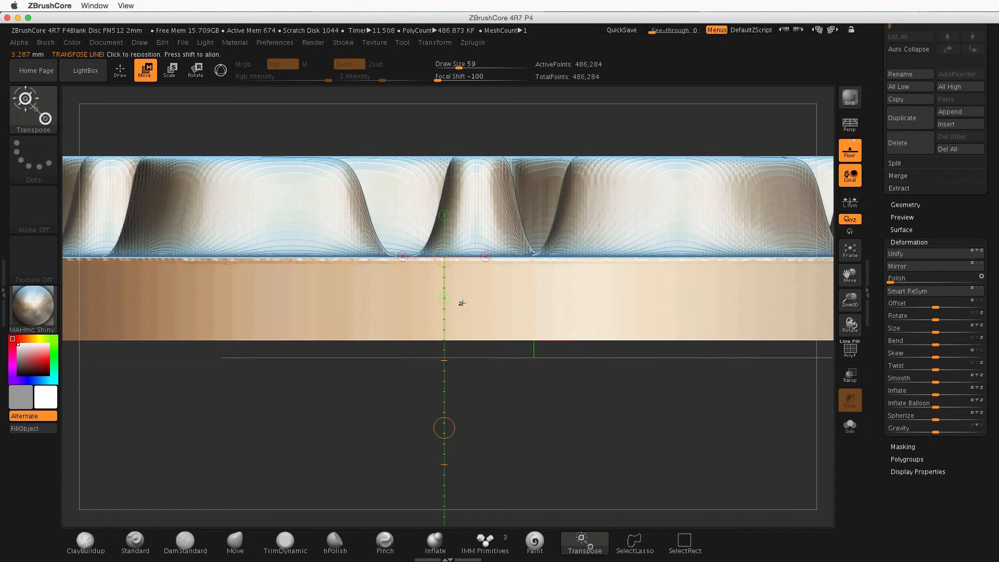
pyautogui.moveTo(531, 399)
pyautogui.mouseDown()
pyautogui.moveTo(539, 345)
pyautogui.moveTo(537, 410)
pyautogui.mouseUp()
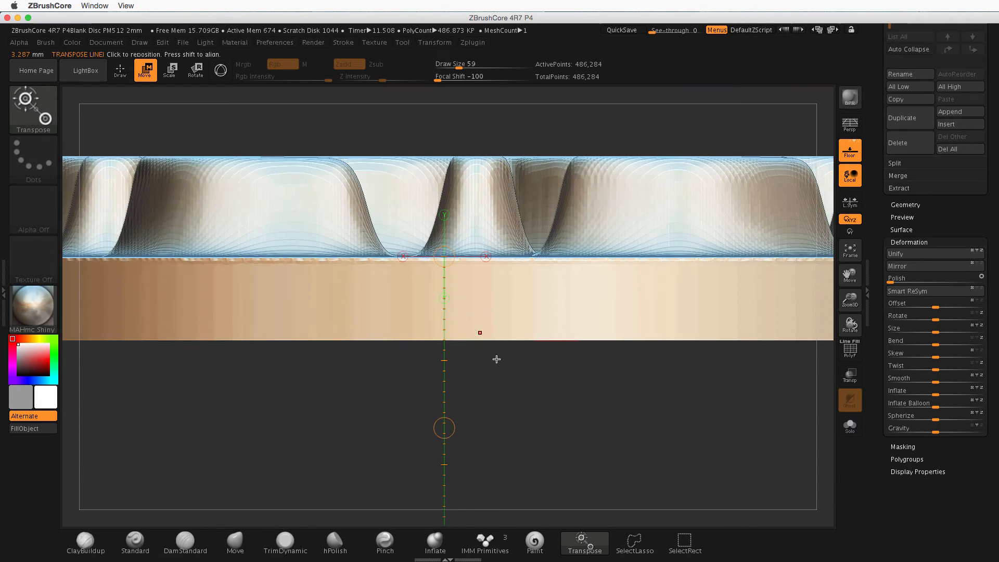
pyautogui.moveTo(496, 360); pyautogui.dragTo(554, 370)
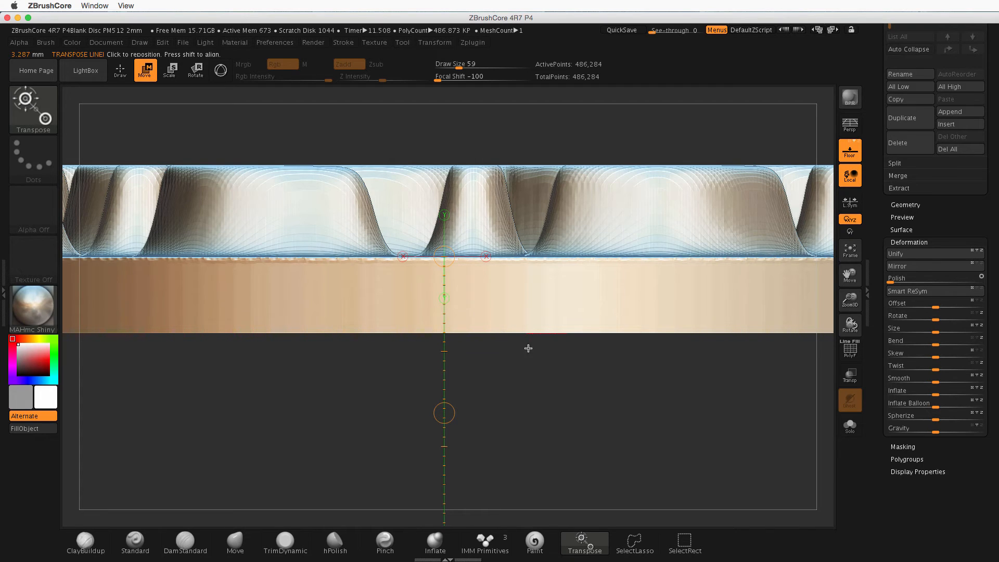
# Step: Flip the Transpose line to point upward from the base and slightly lower the top of the raised pattern
pyautogui.moveTo(444, 215); pyautogui.dragTo(465, 293)
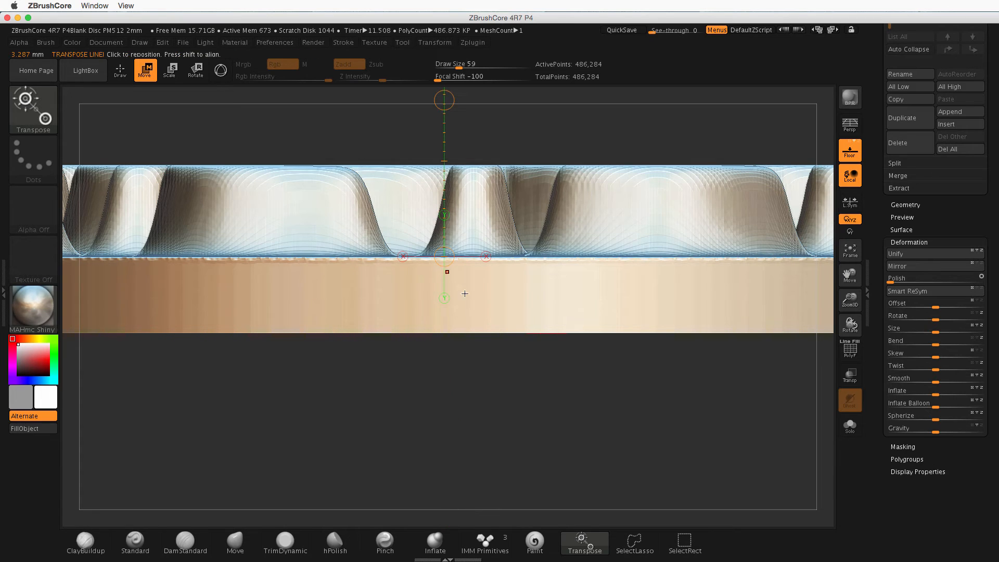
pyautogui.moveTo(478, 373); pyautogui.dragTo(518, 435)
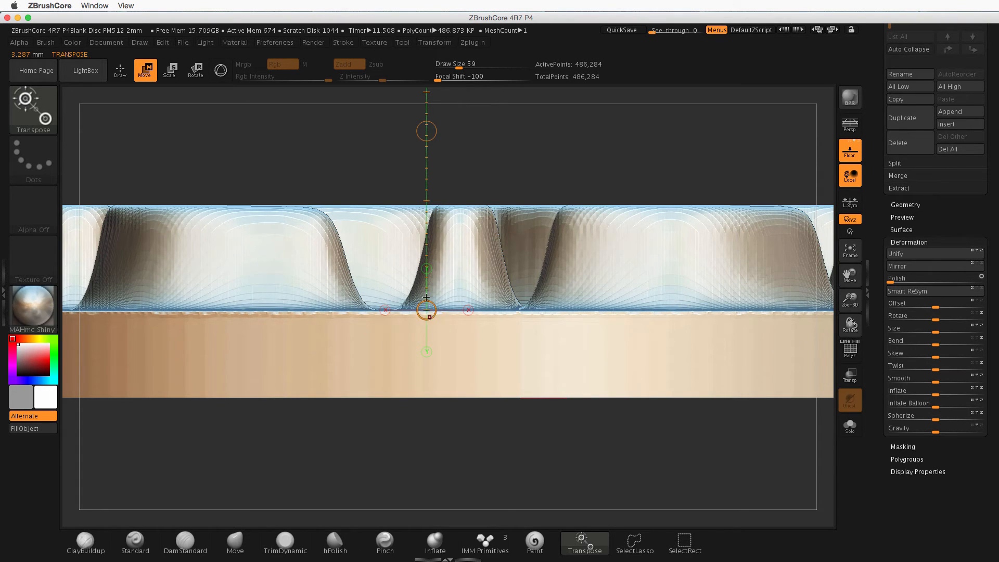
pyautogui.moveTo(426, 310); pyautogui.dragTo(449, 212)
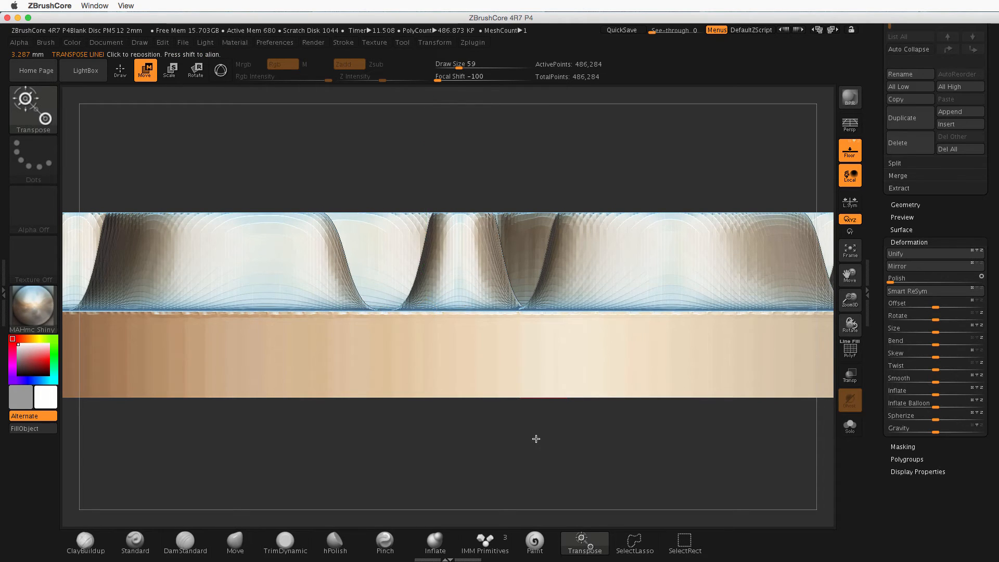
# Step: Soften the edges of the disc and its relief with a Polish deformation of about 11
pyautogui.keyDown('alt'); pyautogui.moveTo(535, 438); pyautogui.dragTo(641, 389); pyautogui.keyUp('alt')
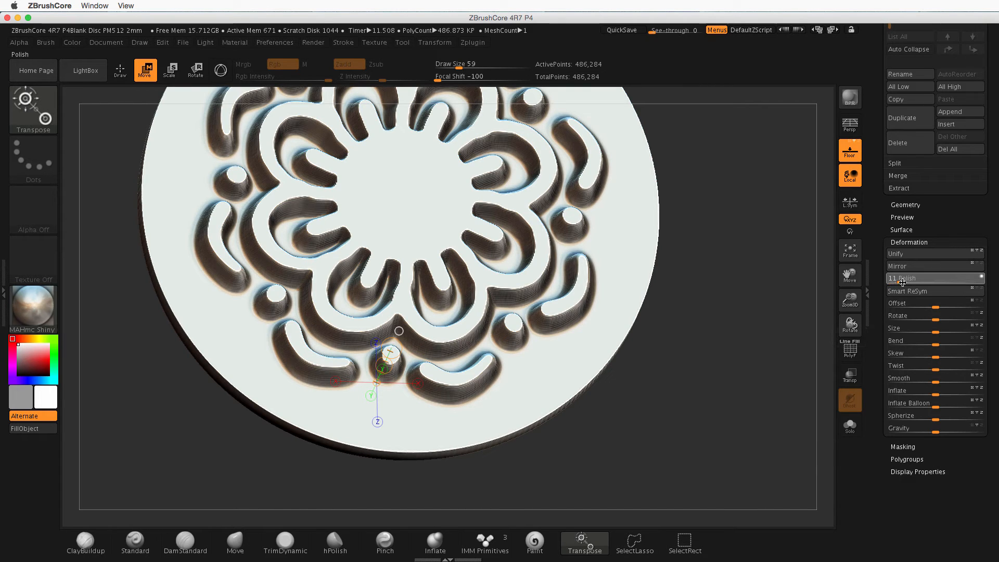
pyautogui.moveTo(892, 281); pyautogui.dragTo(905, 281)
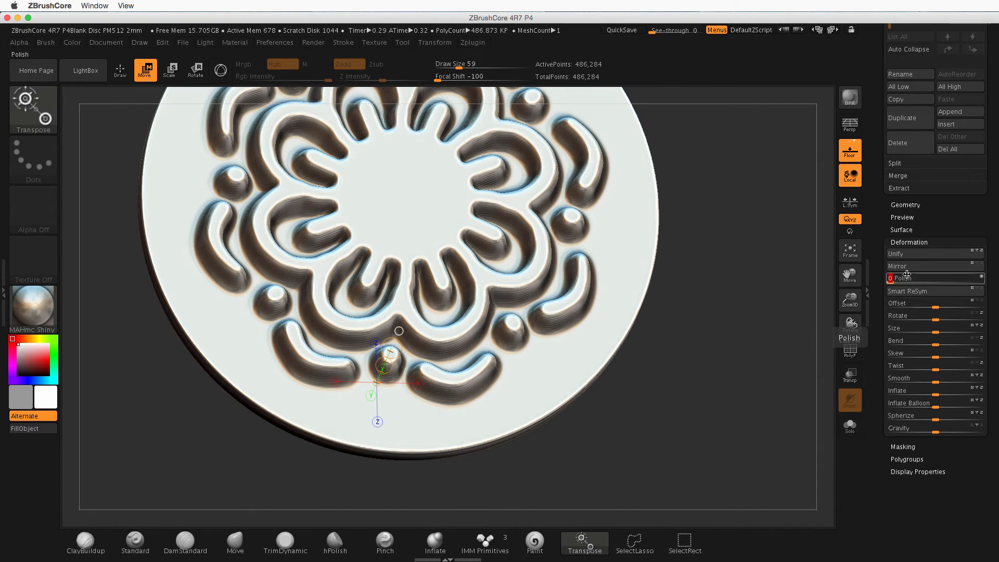
pyautogui.moveTo(672, 404)
pyautogui.mouseDown()
pyautogui.moveTo(691, 403)
pyautogui.moveTo(663, 392)
pyautogui.moveTo(666, 323)
pyautogui.moveTo(665, 395)
pyautogui.moveTo(569, 351)
pyautogui.moveTo(618, 315)
pyautogui.moveTo(616, 328)
pyautogui.moveTo(598, 333)
pyautogui.moveTo(633, 274)
pyautogui.moveTo(612, 282)
pyautogui.moveTo(622, 368)
pyautogui.moveTo(741, 440)
pyautogui.moveTo(593, 383)
pyautogui.moveTo(521, 266)
pyautogui.mouseUp()
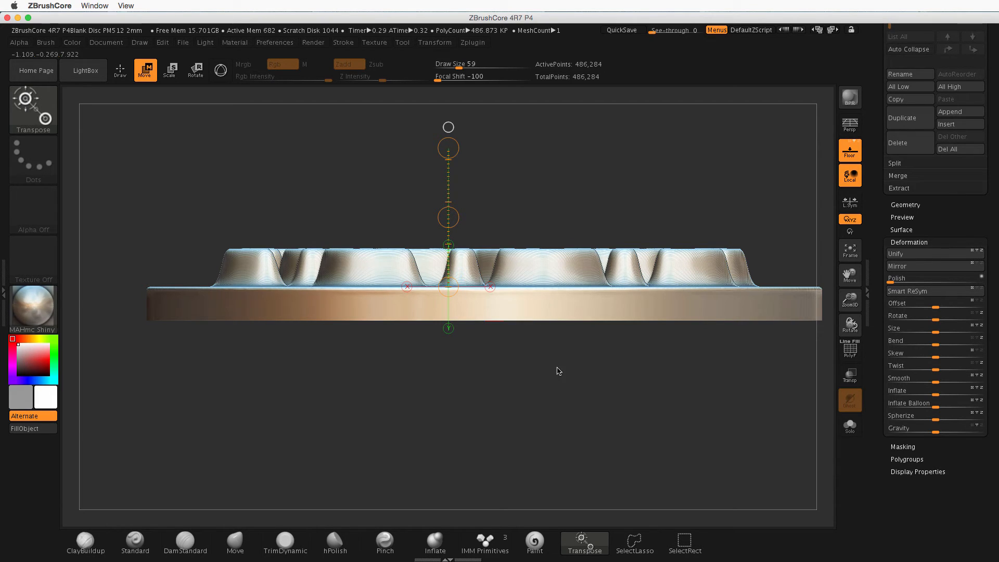
pyautogui.moveTo(575, 364); pyautogui.dragTo(587, 398)
pyautogui.keyDown('alt'); pyautogui.moveTo(591, 308); pyautogui.dragTo(594, 407); pyautogui.keyUp('alt')
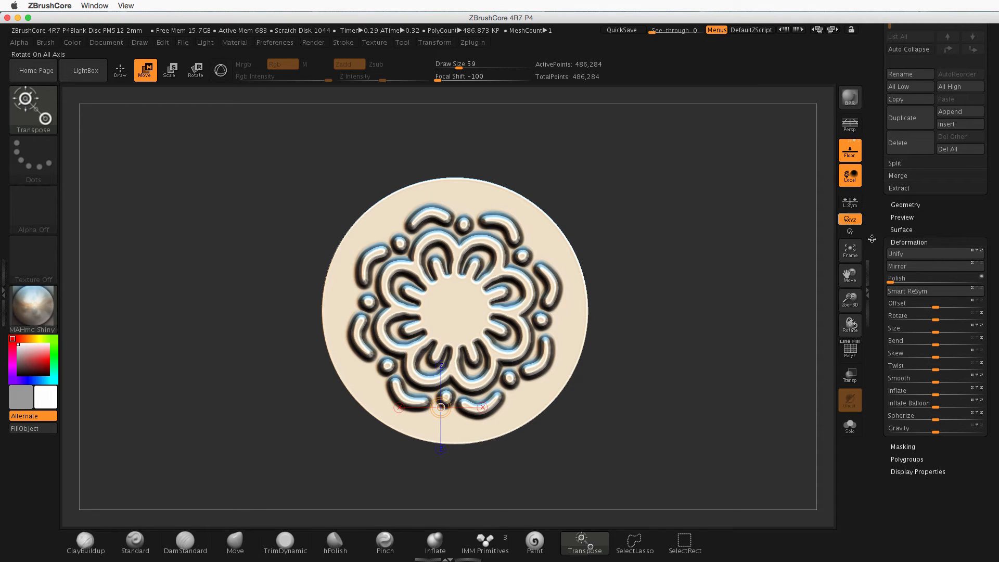
# Step: Append a Ring3D mesh to the disc as a new subtool
pyautogui.click(917, 242)
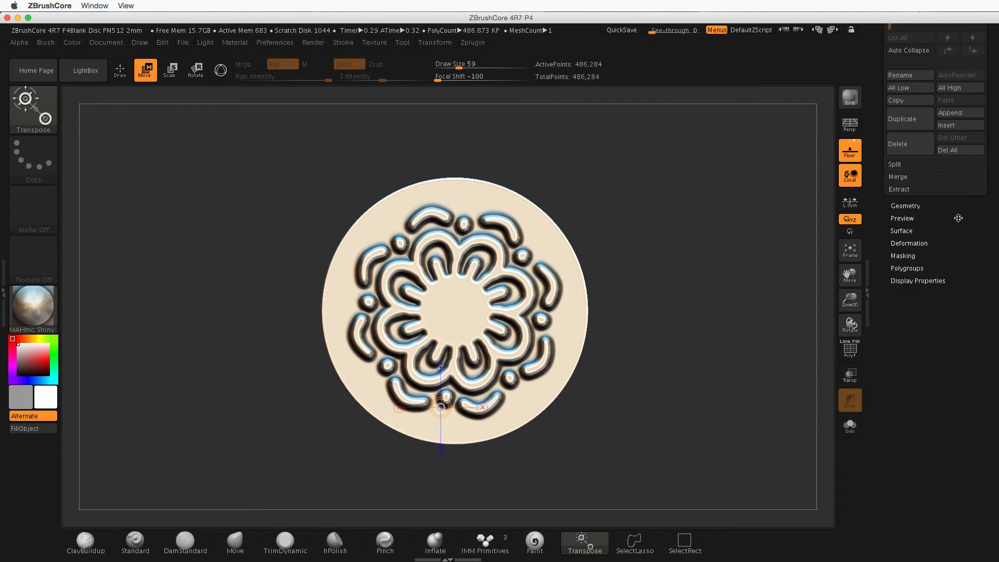
pyautogui.moveTo(959, 218); pyautogui.dragTo(948, 342)
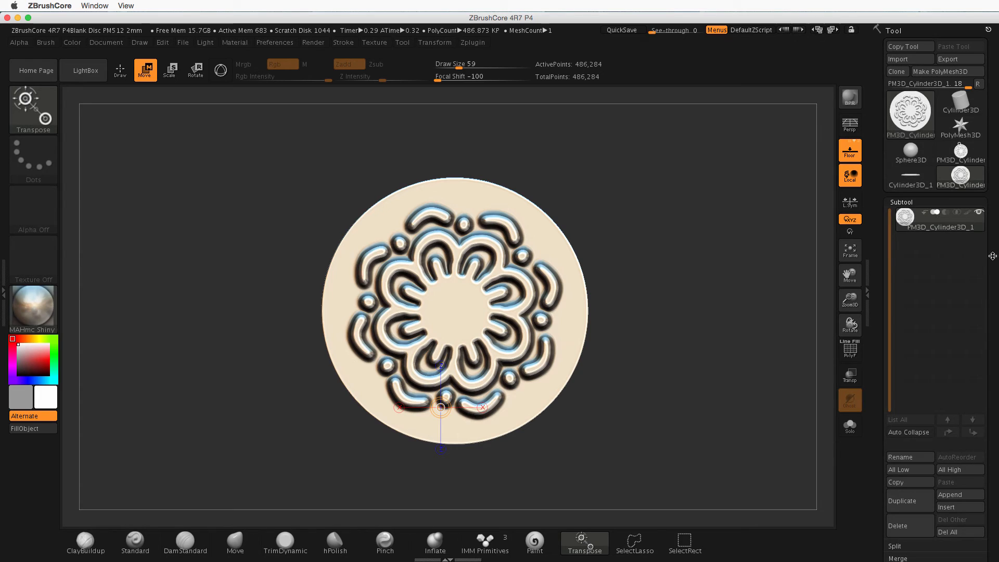
pyautogui.moveTo(991, 255); pyautogui.dragTo(991, 196)
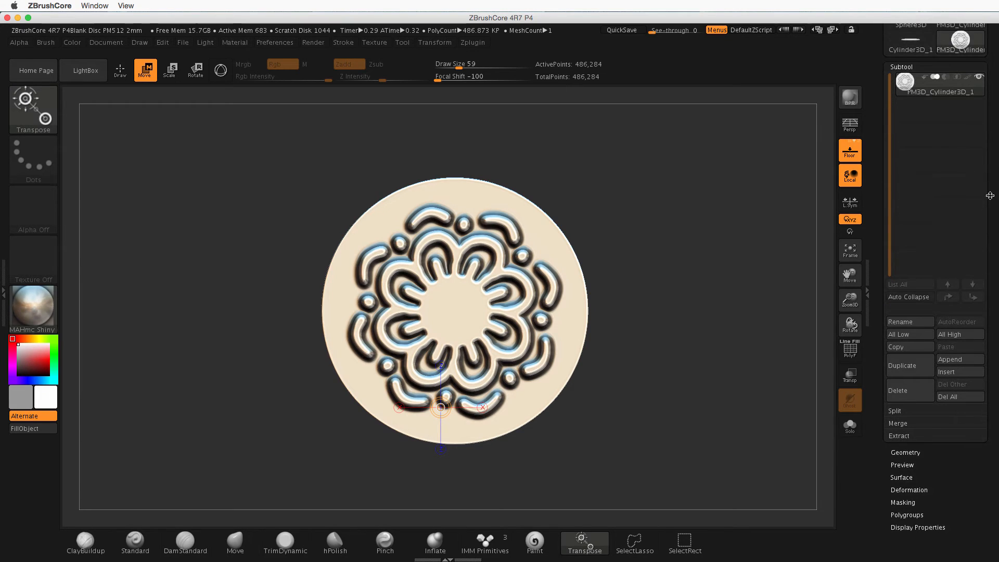
pyautogui.click(955, 359)
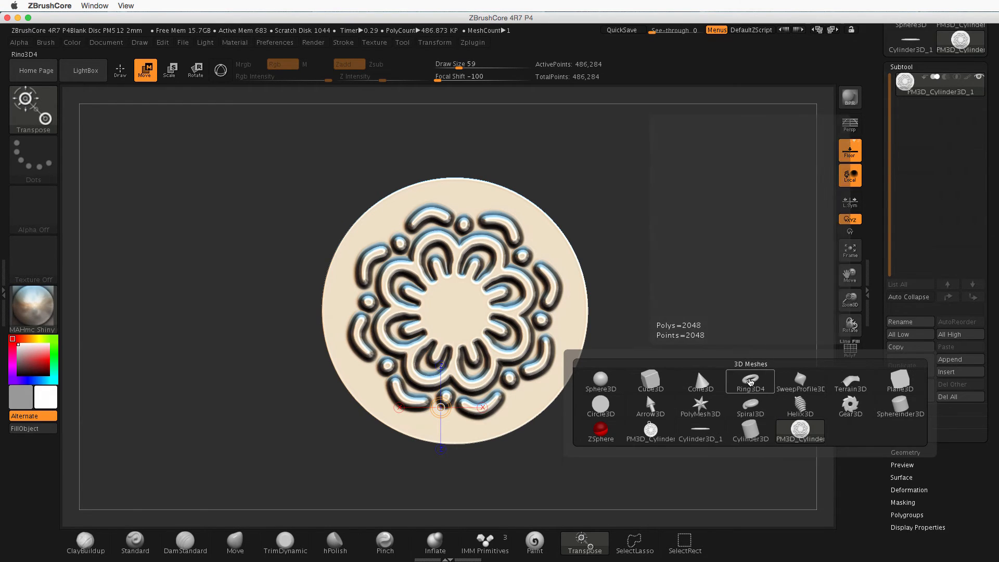
pyautogui.click(750, 382)
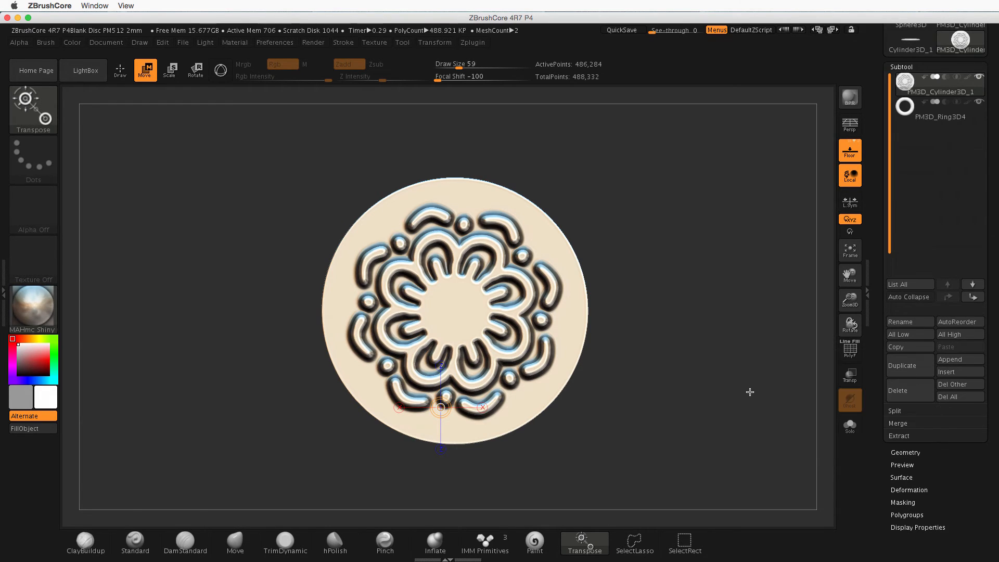
# Step: Select the ring subtool and enlarge it to about twice its size with the Size deformation
pyautogui.click(957, 121)
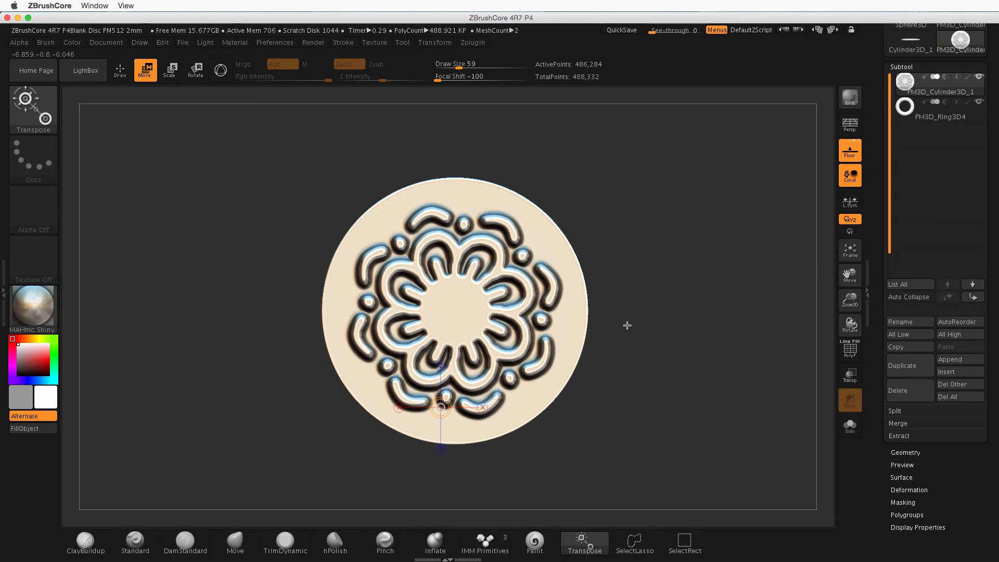
pyautogui.moveTo(628, 325); pyautogui.dragTo(584, 310)
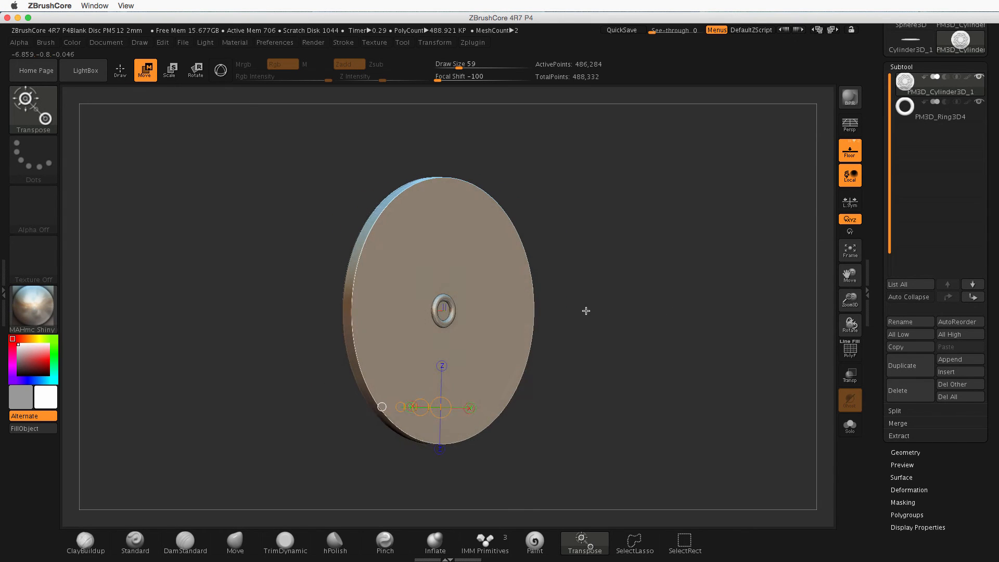
pyautogui.click(980, 119)
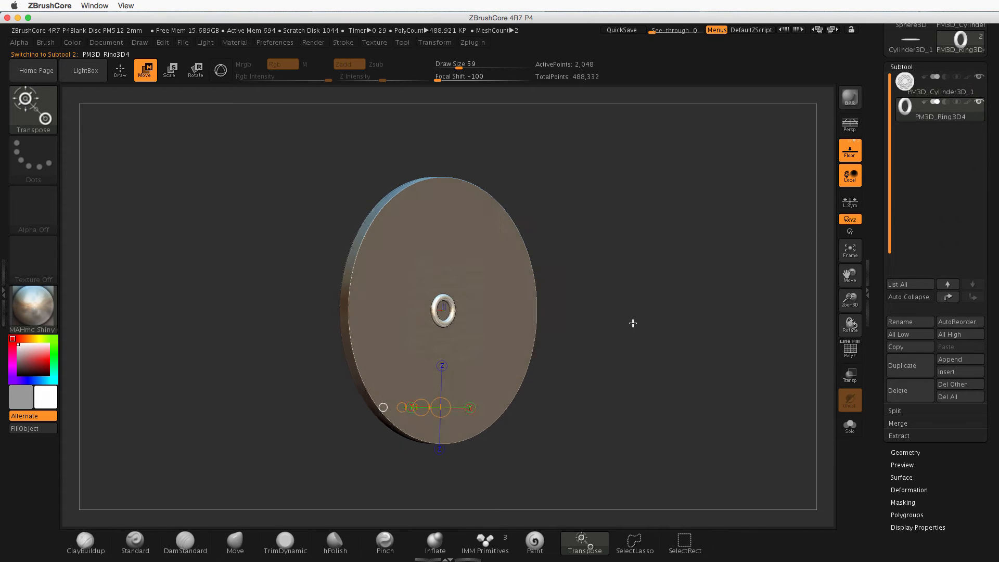
pyautogui.keyDown('shift'); pyautogui.moveTo(633, 324); pyautogui.dragTo(654, 351); pyautogui.keyUp('shift')
pyautogui.keyDown('alt'); pyautogui.moveTo(661, 278); pyautogui.dragTo(702, 319); pyautogui.keyUp('alt')
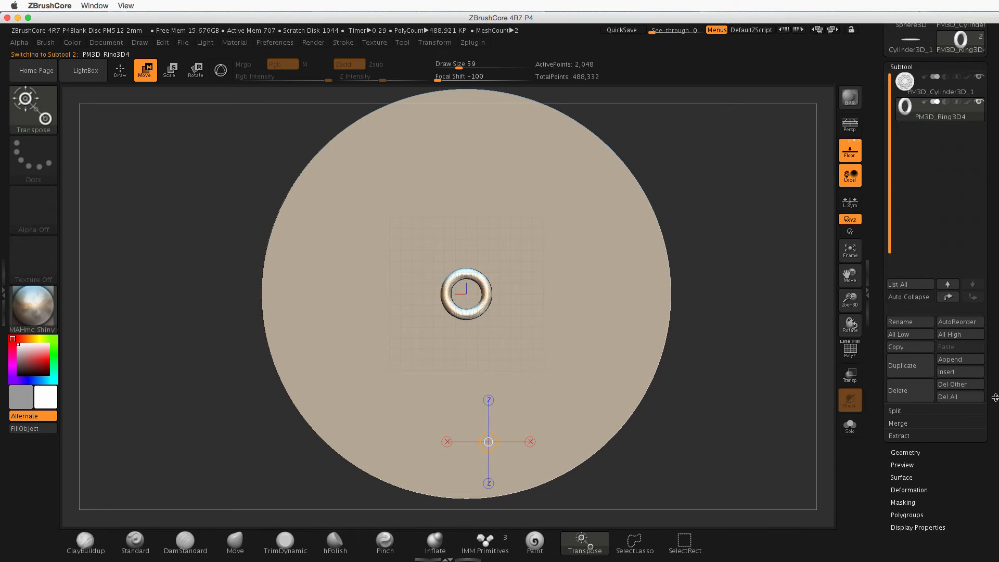
pyautogui.moveTo(995, 398); pyautogui.dragTo(995, 274)
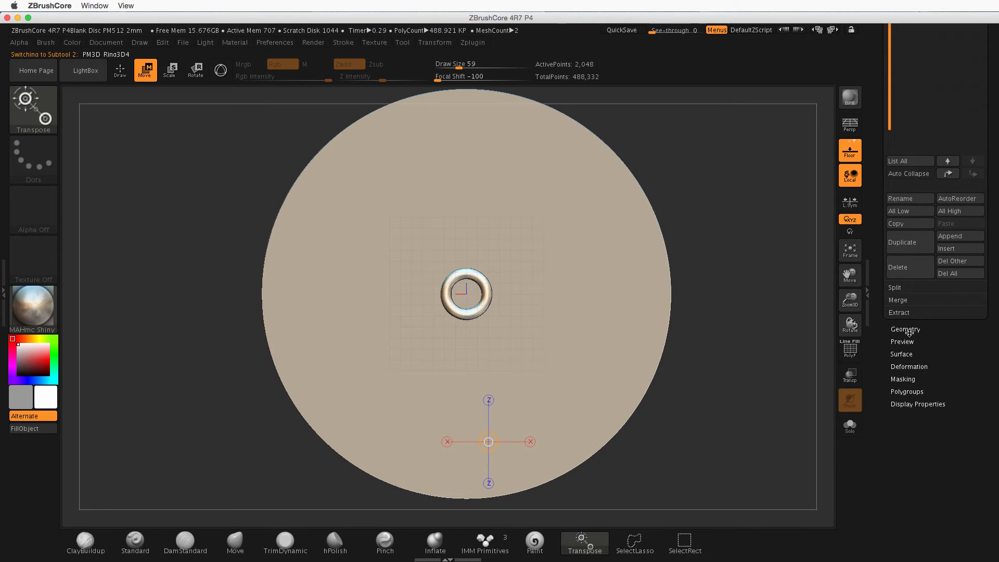
pyautogui.click(923, 367)
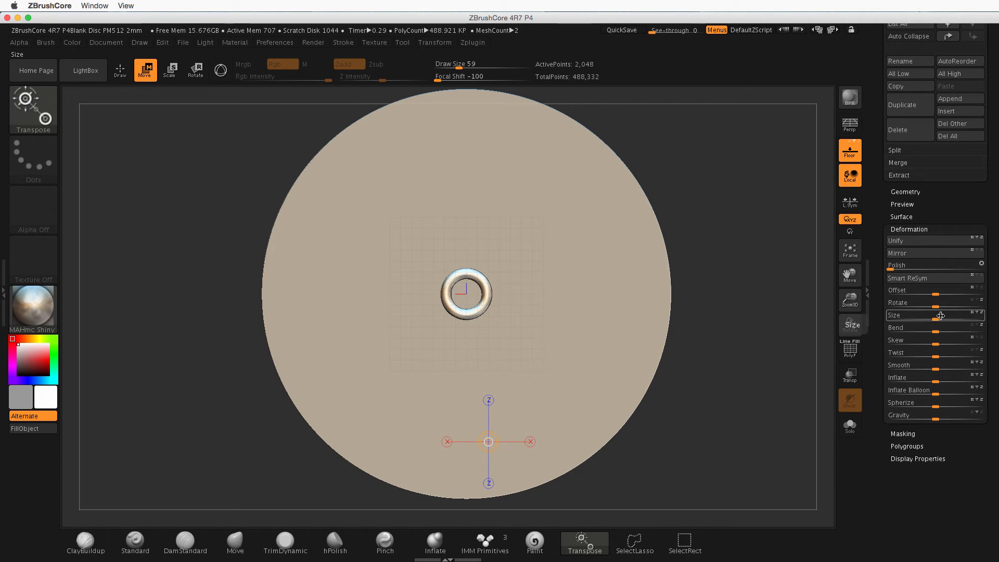
pyautogui.moveTo(941, 315); pyautogui.dragTo(992, 319)
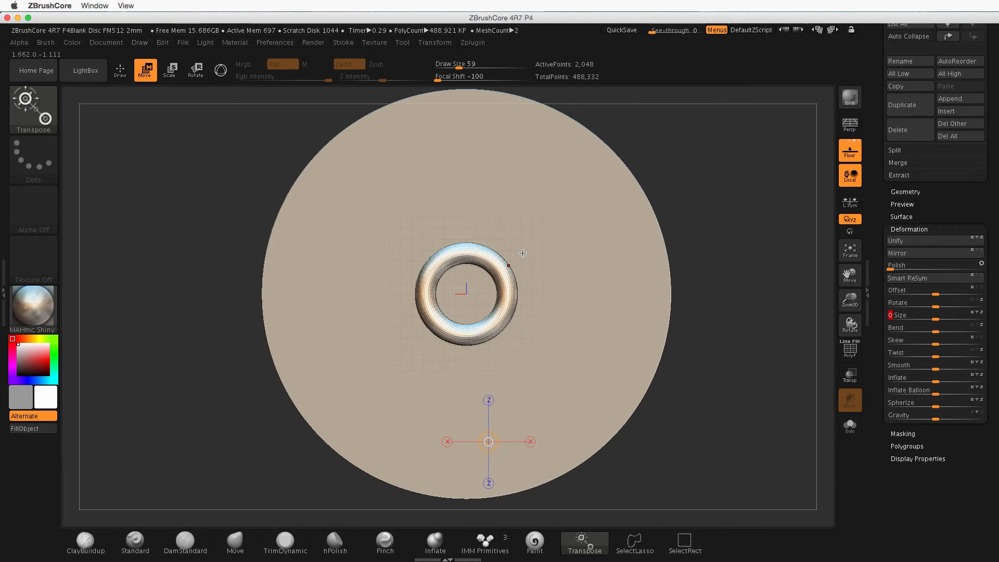
# Step: Turn on transparency and measure the ring's thickness from the side with a Transpose line starting at its outer face
pyautogui.moveTo(704, 336); pyautogui.dragTo(657, 338)
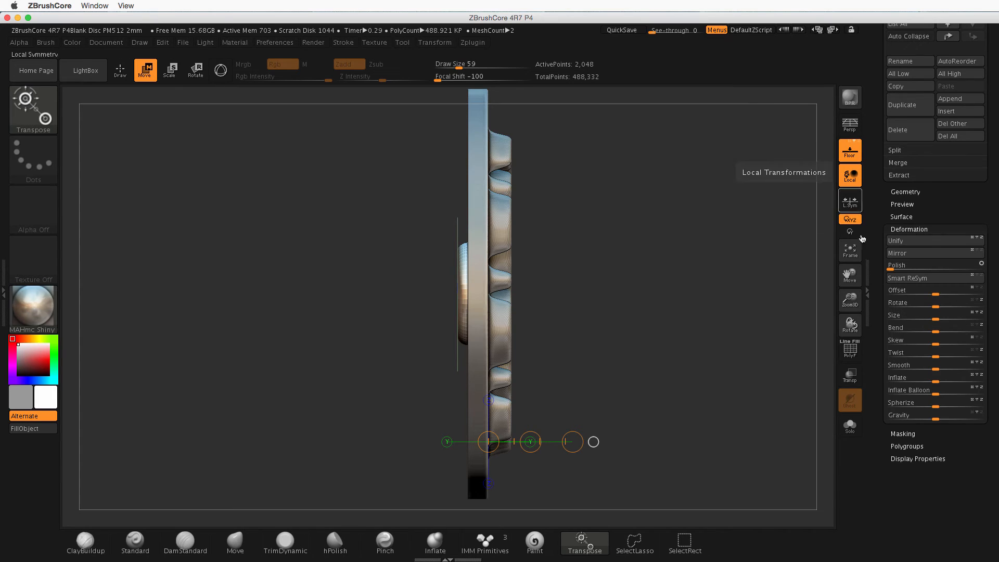
pyautogui.click(850, 375)
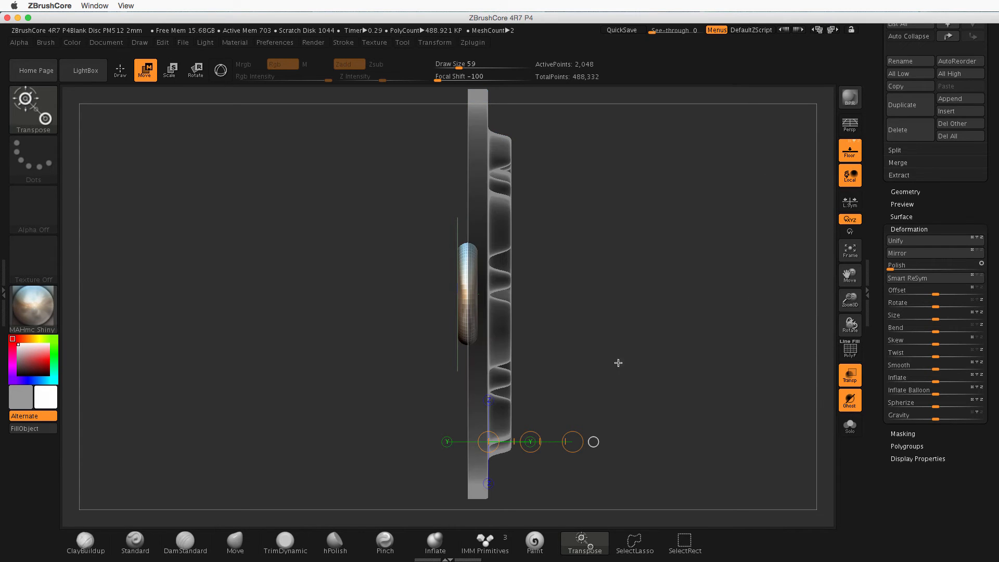
pyautogui.moveTo(619, 363); pyautogui.dragTo(492, 254)
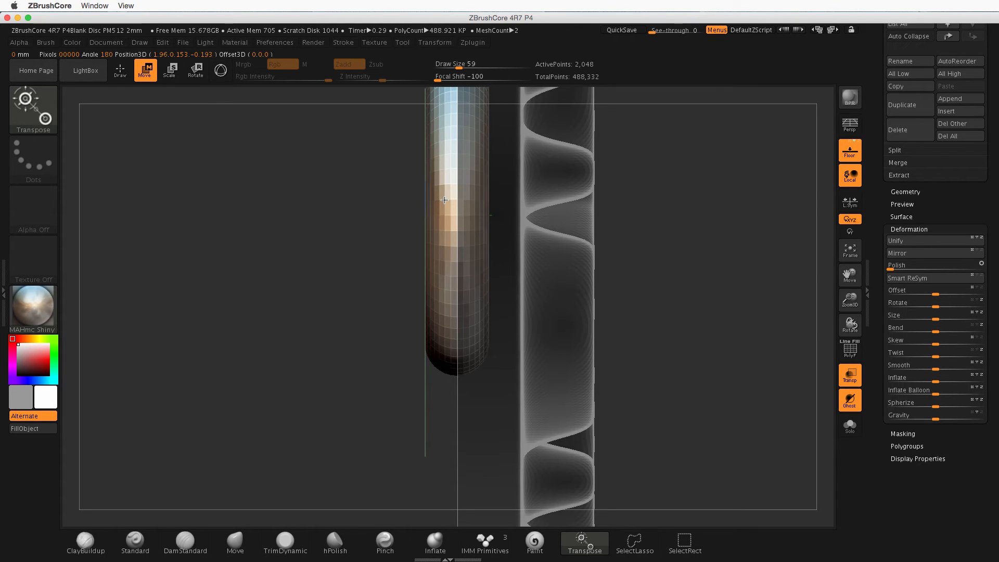
pyautogui.moveTo(443, 194); pyautogui.dragTo(614, 224)
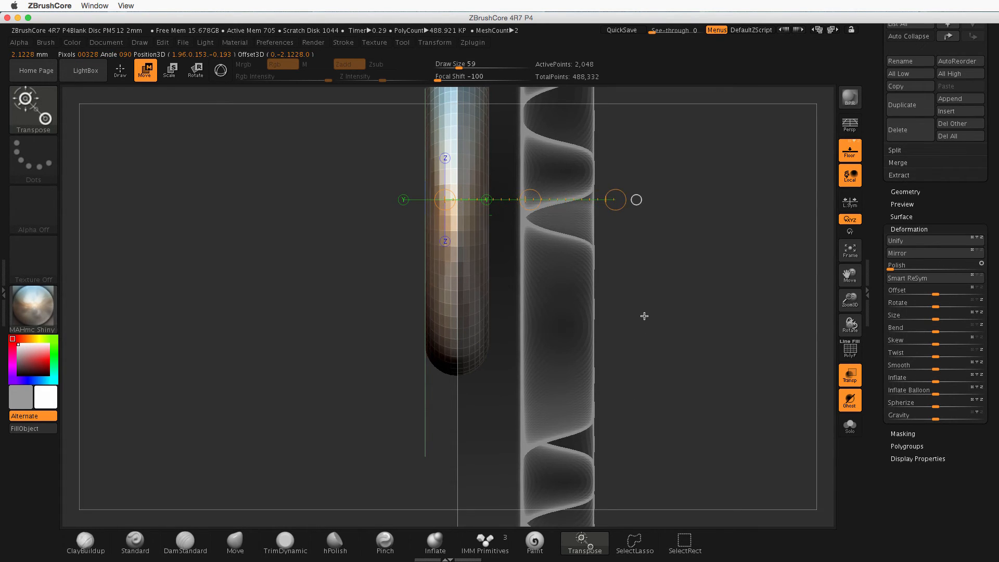
pyautogui.moveTo(638, 303)
pyautogui.mouseDown()
pyautogui.moveTo(653, 310)
pyautogui.moveTo(635, 309)
pyautogui.mouseUp()
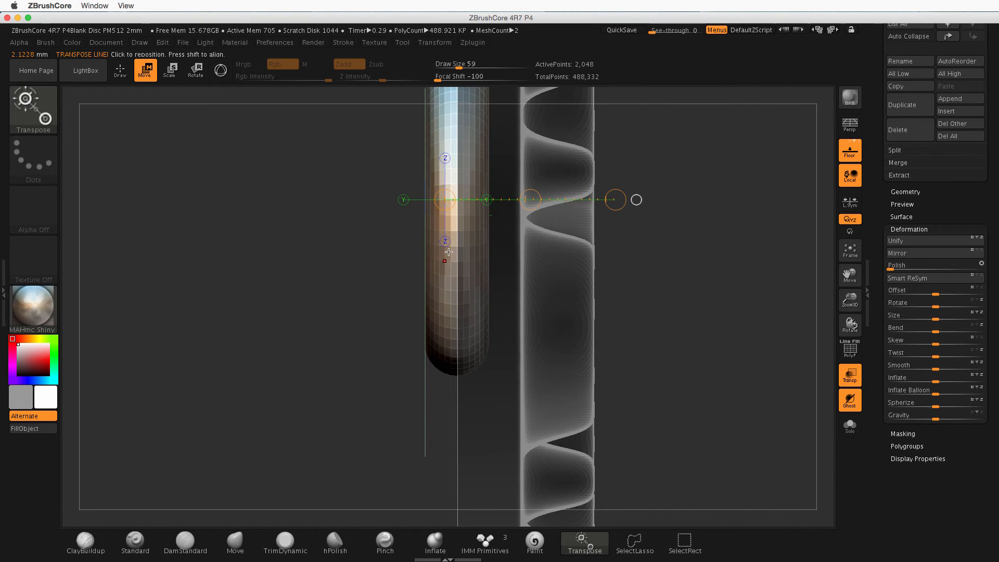
pyautogui.moveTo(544, 305); pyautogui.dragTo(545, 260)
pyautogui.moveTo(538, 202); pyautogui.dragTo(509, 209)
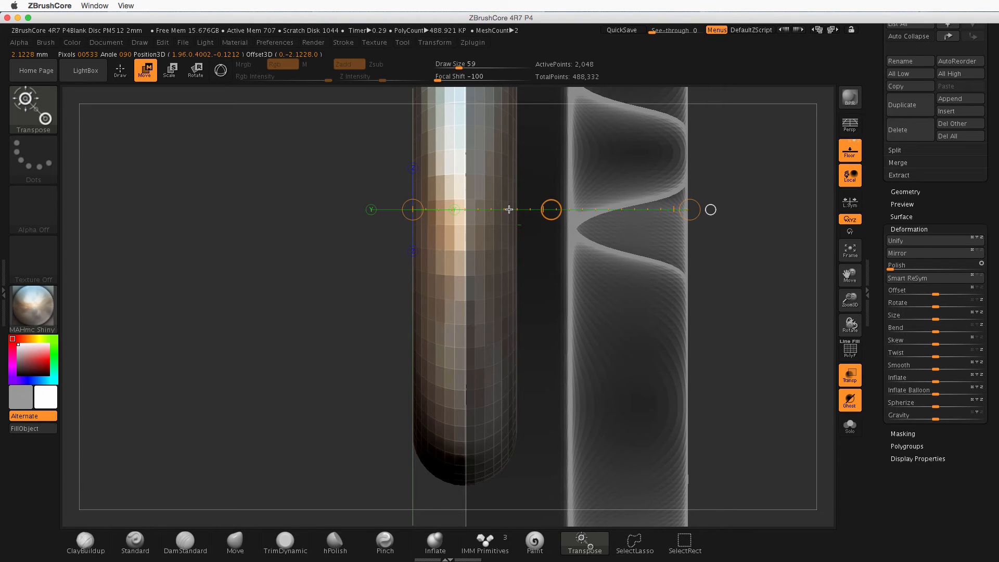
pyautogui.moveTo(510, 209); pyautogui.dragTo(509, 209)
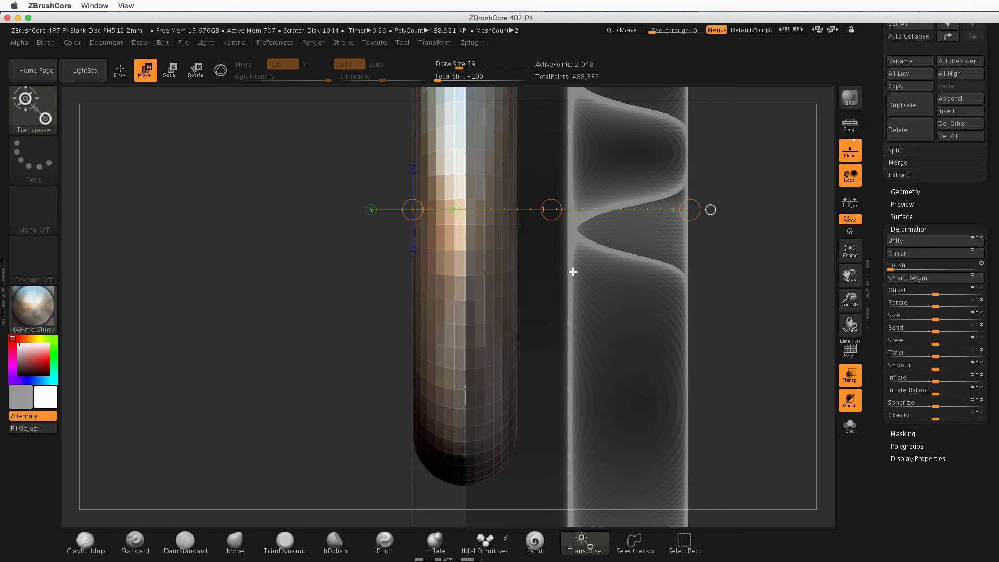
# Step: Thicken the ring slightly with the Inflate deformation and realign the Transpose line to its outer face to recheck the thickness
pyautogui.moveTo(573, 302); pyautogui.dragTo(640, 322)
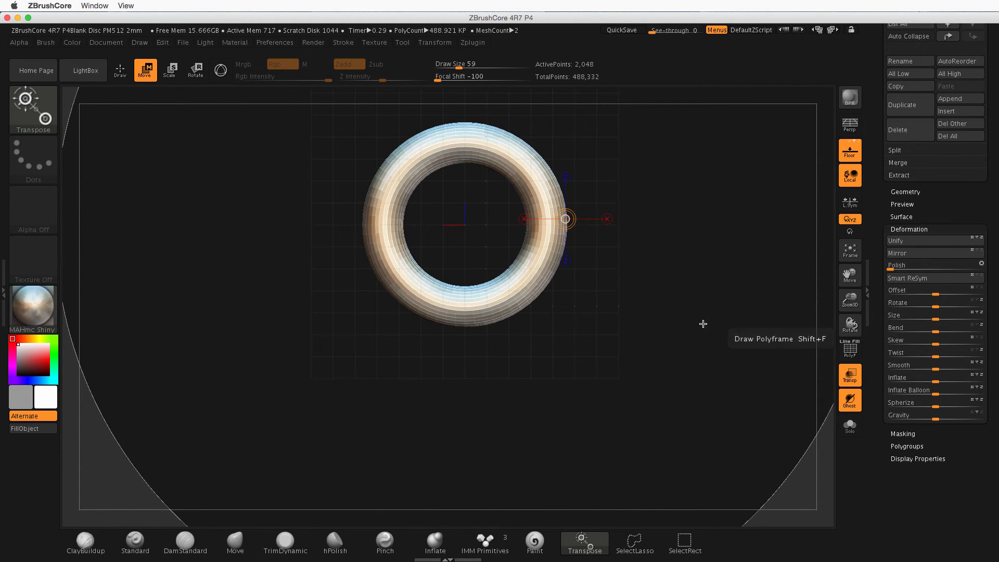
pyautogui.moveTo(677, 322); pyautogui.dragTo(635, 319)
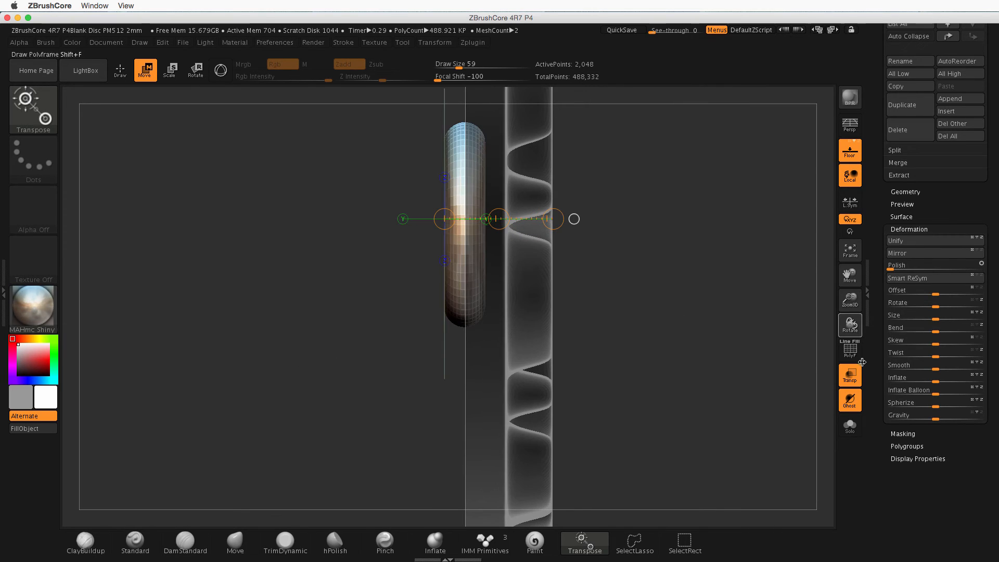
pyautogui.keyDown('alt'); pyautogui.moveTo(566, 319); pyautogui.dragTo(654, 370); pyautogui.keyUp('alt')
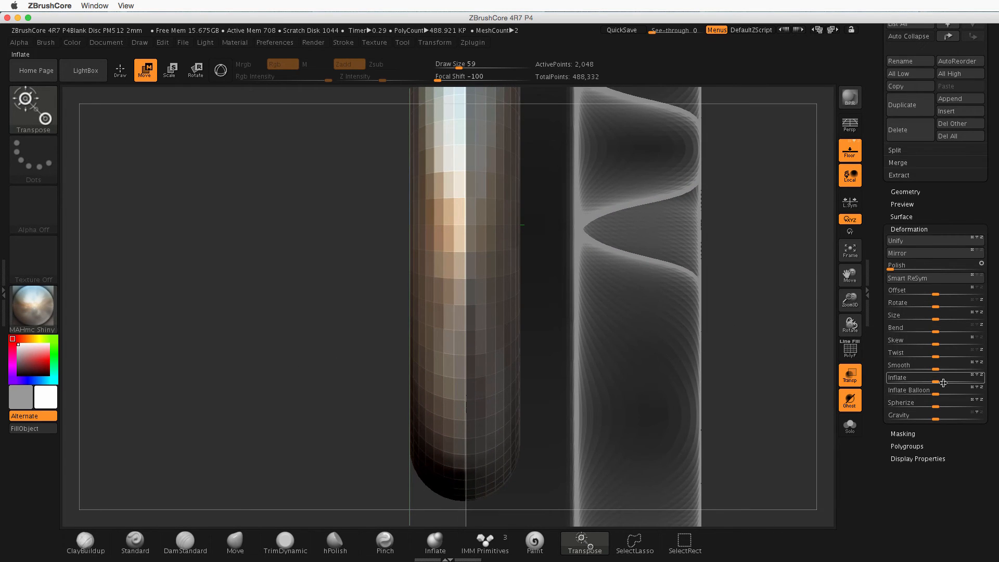
pyautogui.moveTo(938, 382); pyautogui.dragTo(953, 382)
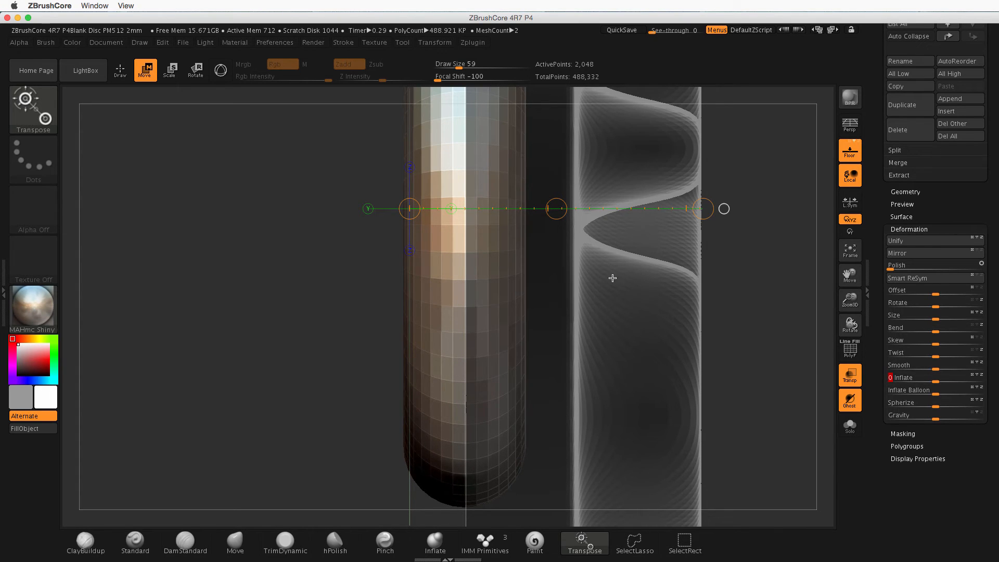
pyautogui.moveTo(607, 212); pyautogui.dragTo(605, 217)
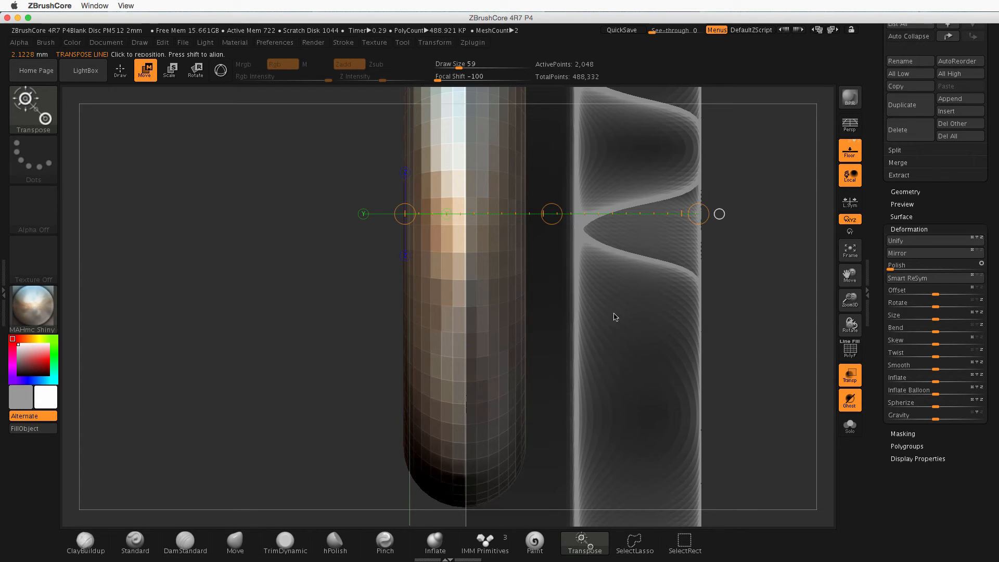
# Step: Switch to the Gizmo and move the ring straight up along Z until its lower part just overlaps the disc's upper edge
pyautogui.keyDown('ctrl'); pyautogui.moveTo(631, 366); pyautogui.dragTo(576, 381, button='right'); pyautogui.keyUp('ctrl')
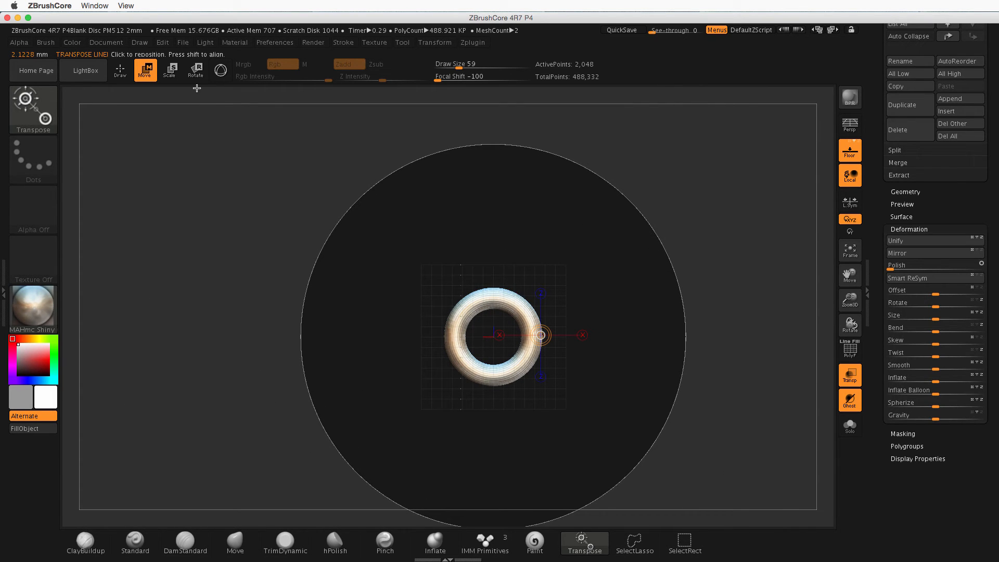
pyautogui.click(224, 76)
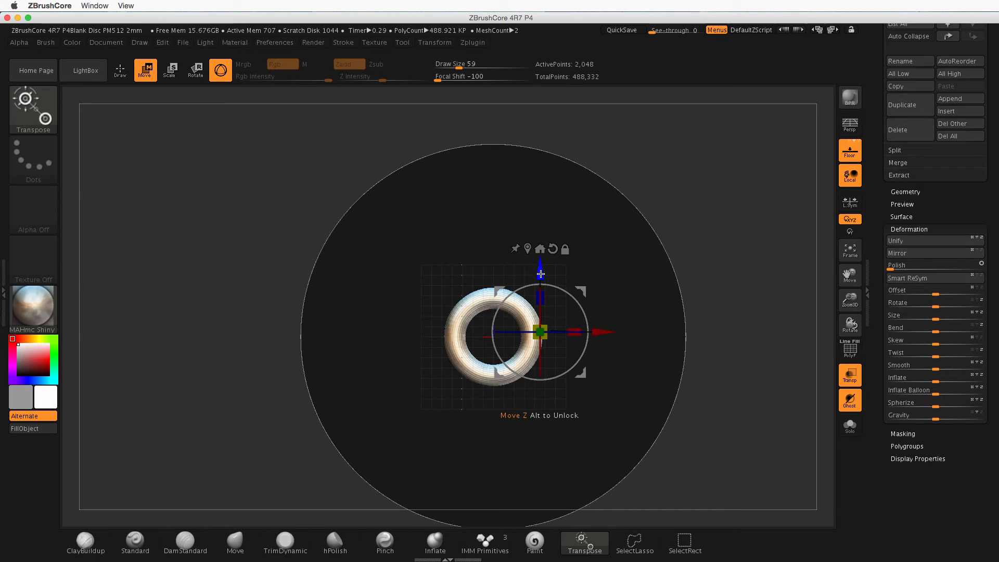
pyautogui.moveTo(540, 274); pyautogui.dragTo(541, 90)
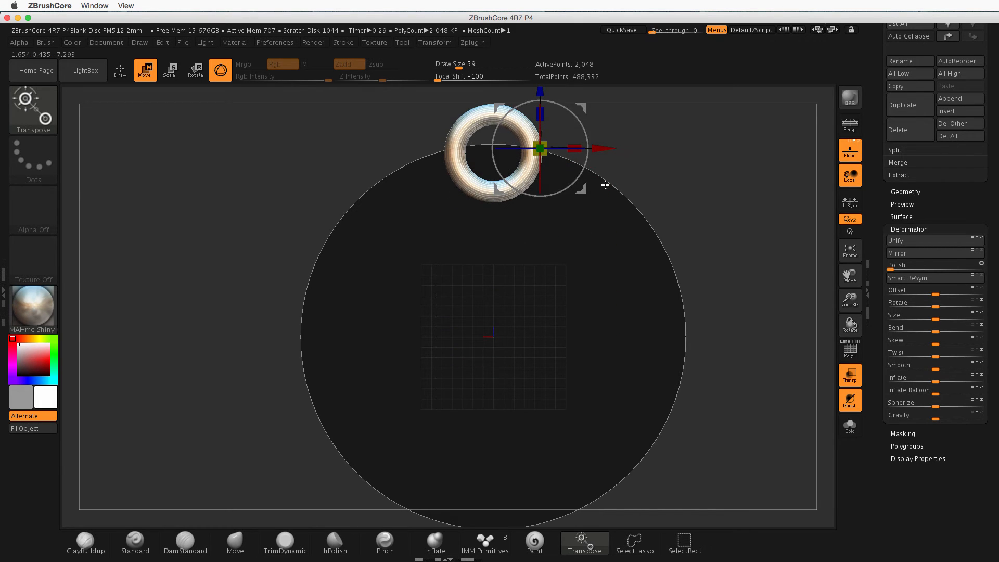
pyautogui.keyDown('alt'); pyautogui.moveTo(627, 156); pyautogui.dragTo(614, 276); pyautogui.keyUp('alt')
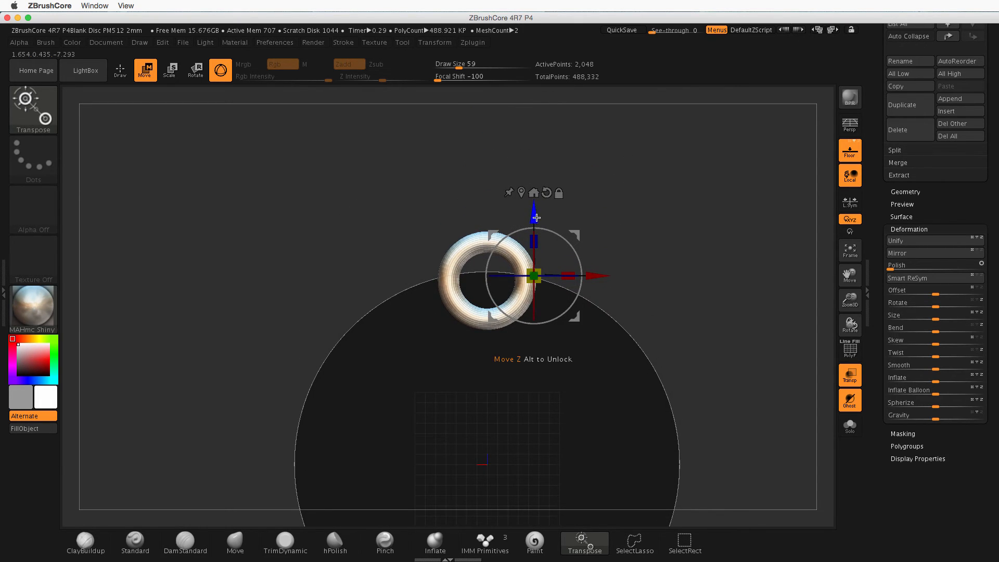
pyautogui.moveTo(536, 218); pyautogui.dragTo(530, 184)
# Step: Shift the ring about 0.388 along Y in side view to center it on the disc's base thickness
pyautogui.moveTo(653, 279); pyautogui.dragTo(565, 277)
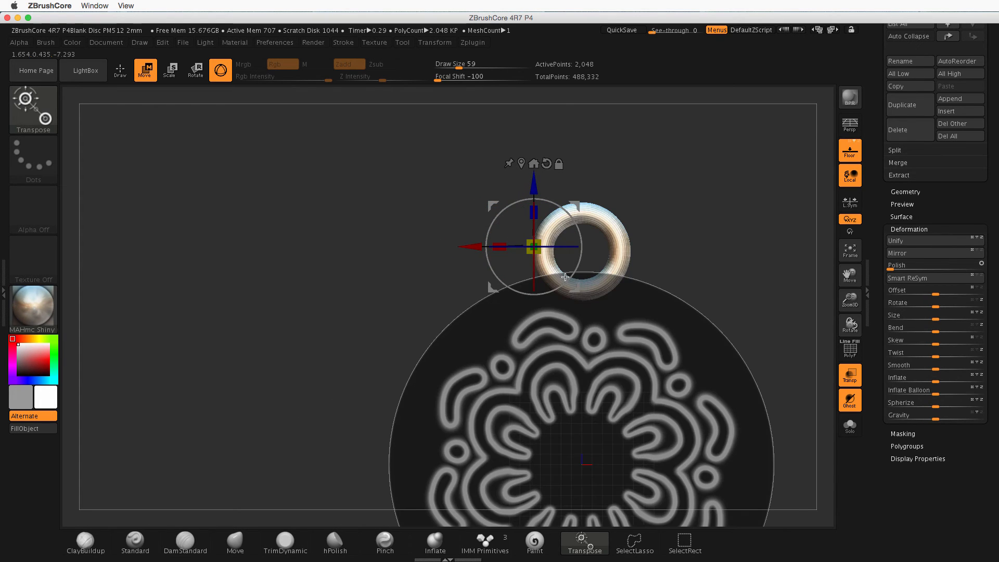
pyautogui.moveTo(645, 276); pyautogui.dragTo(687, 283)
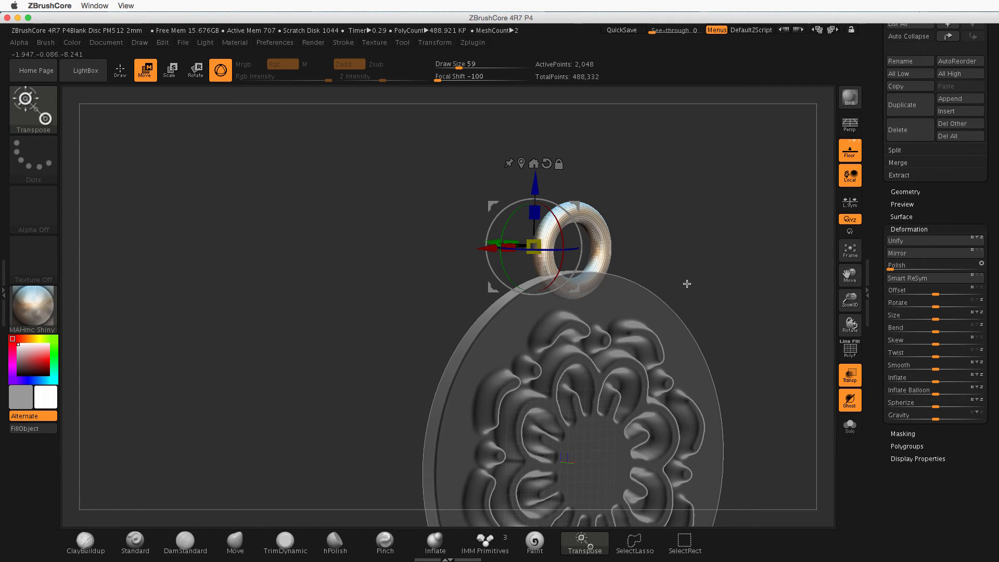
pyautogui.keyDown('shift'); pyautogui.moveTo(687, 284); pyautogui.dragTo(710, 286); pyautogui.keyUp('shift')
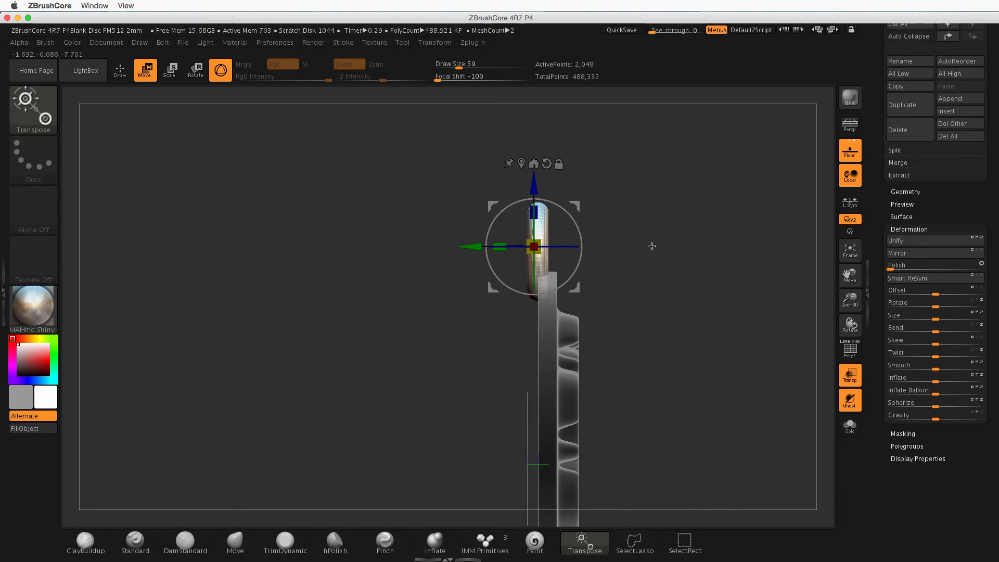
pyautogui.moveTo(473, 252); pyautogui.dragTo(483, 246)
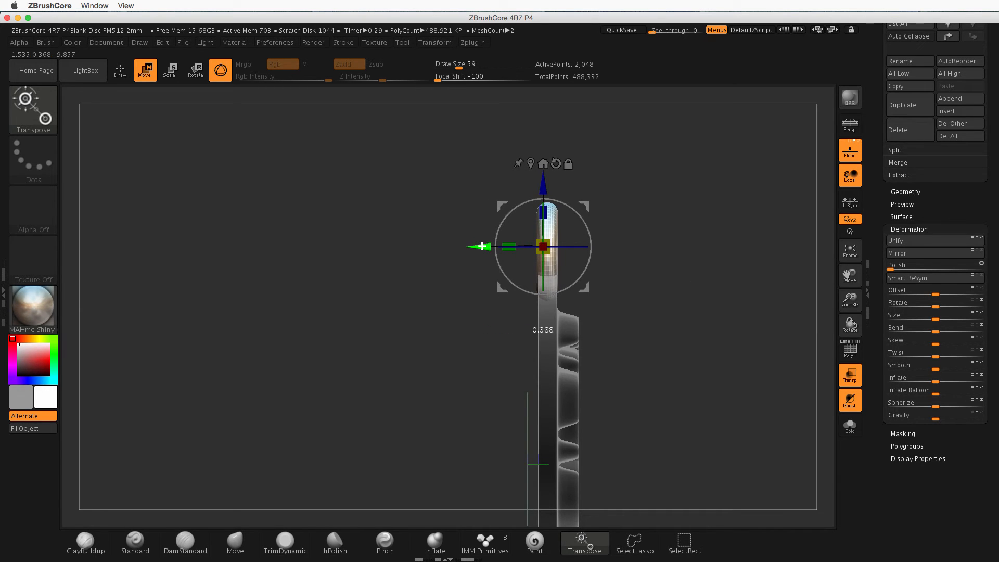
# Step: Close the deformation settings and append another Ring3D mesh as a new subtool
pyautogui.keyDown('shift'); pyautogui.moveTo(609, 285); pyautogui.dragTo(647, 318); pyautogui.keyUp('shift')
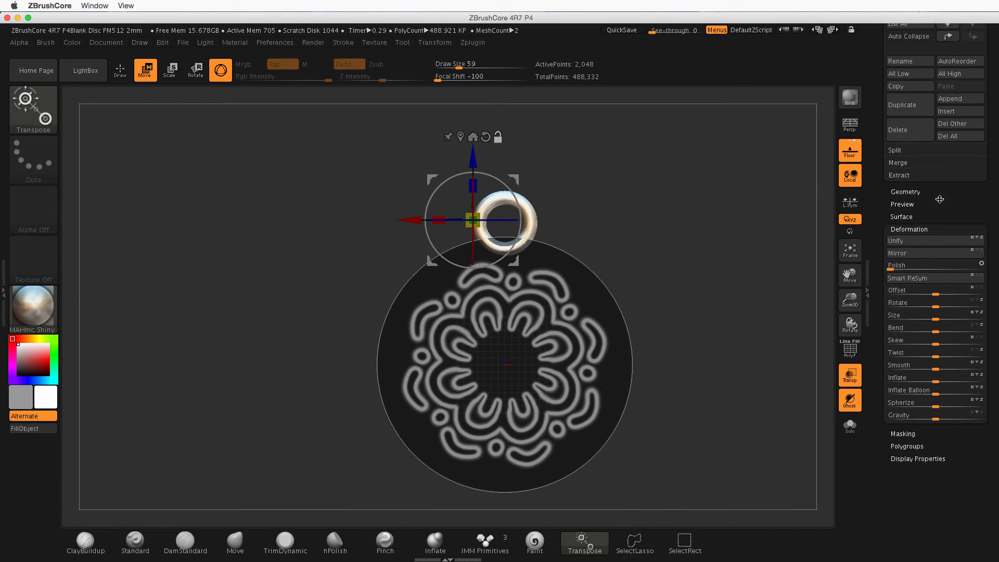
pyautogui.click(917, 229)
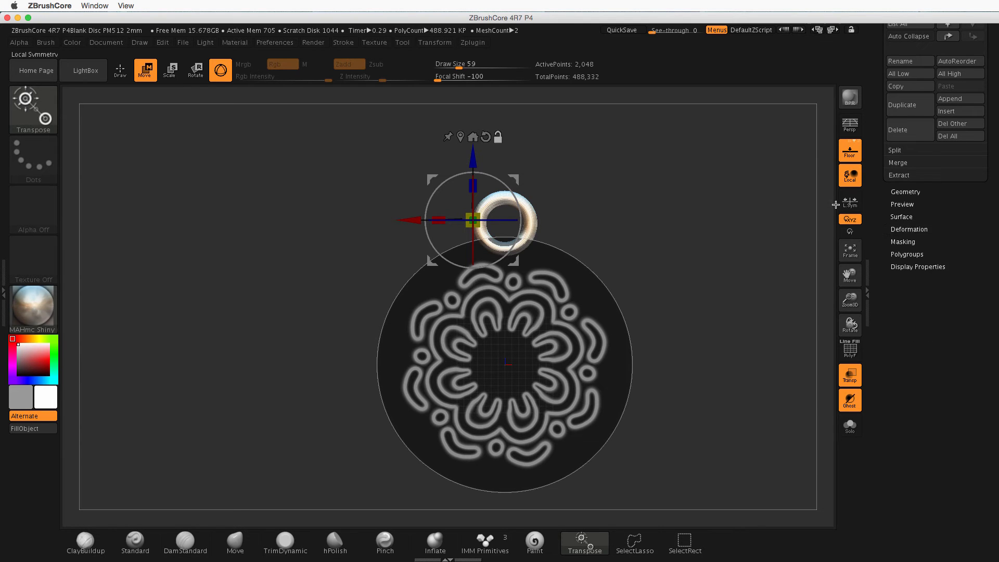
pyautogui.keyDown('alt'); pyautogui.moveTo(634, 270); pyautogui.dragTo(614, 275); pyautogui.keyUp('alt')
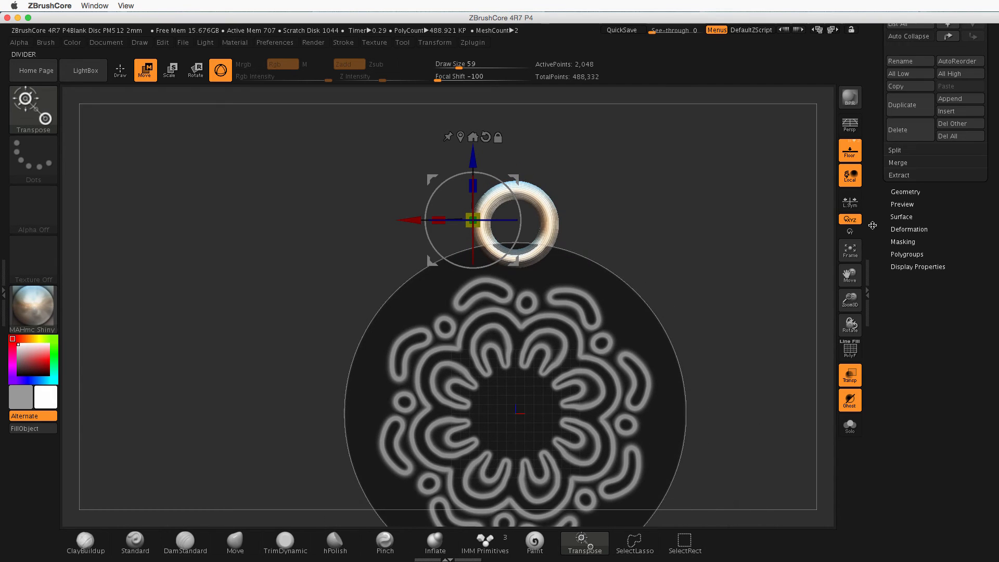
pyautogui.moveTo(966, 253); pyautogui.dragTo(962, 344)
pyautogui.moveTo(987, 255); pyautogui.dragTo(987, 114)
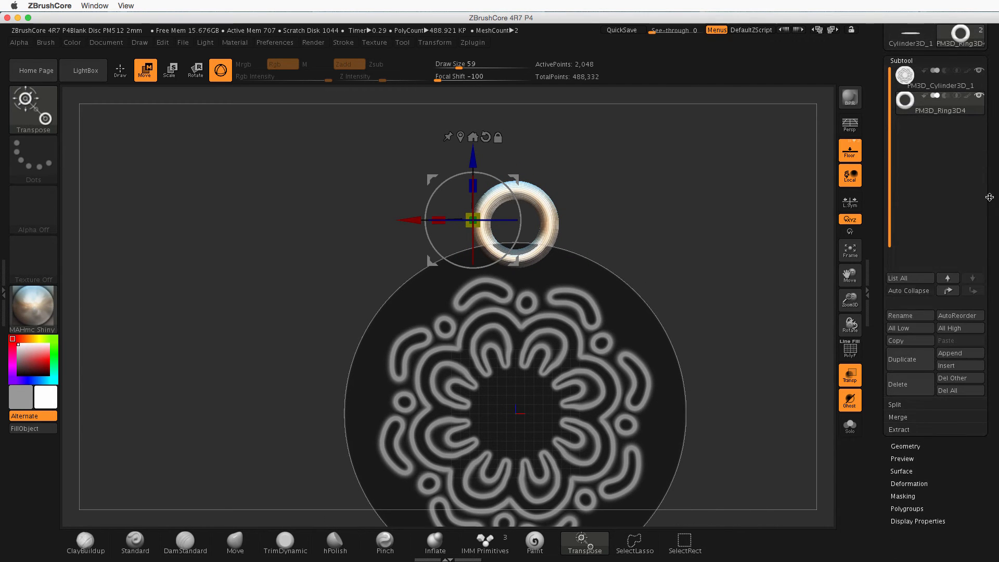
pyautogui.click(961, 354)
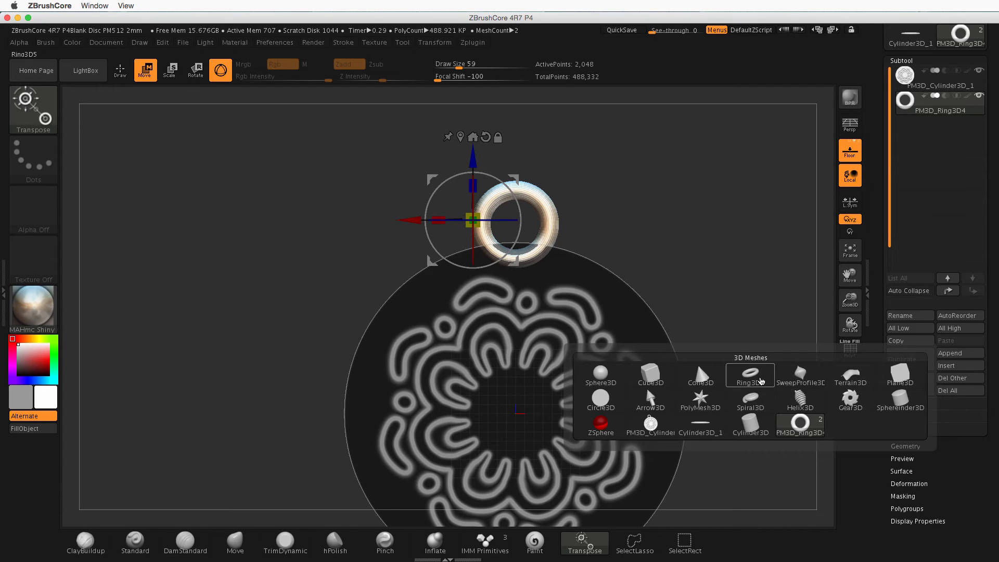
pyautogui.click(753, 376)
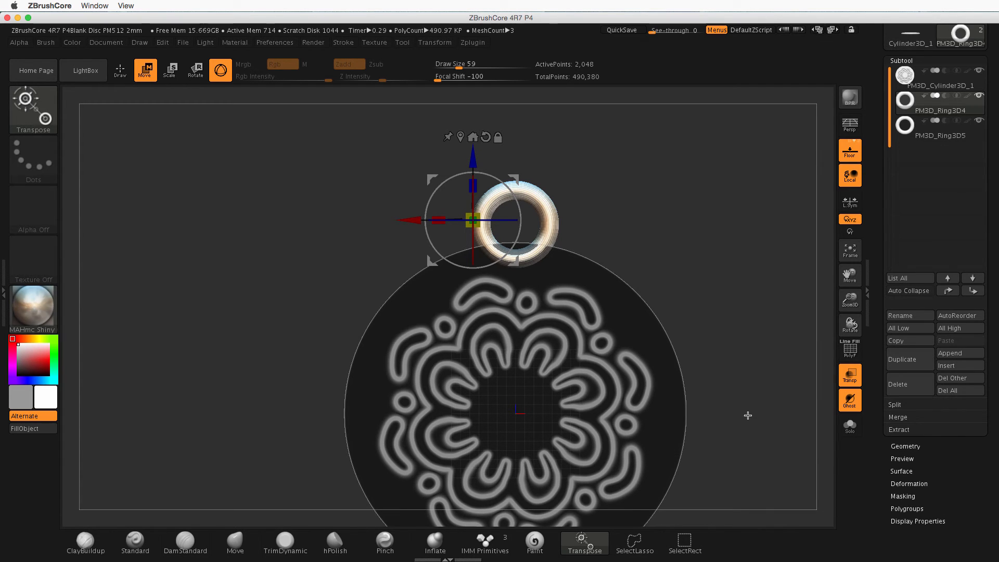
# Step: Select the new ring subtool and scale it up uniformly until its outer edge extends slightly beyond the disc's rim
pyautogui.click(975, 137)
pyautogui.moveTo(724, 290); pyautogui.dragTo(798, 279)
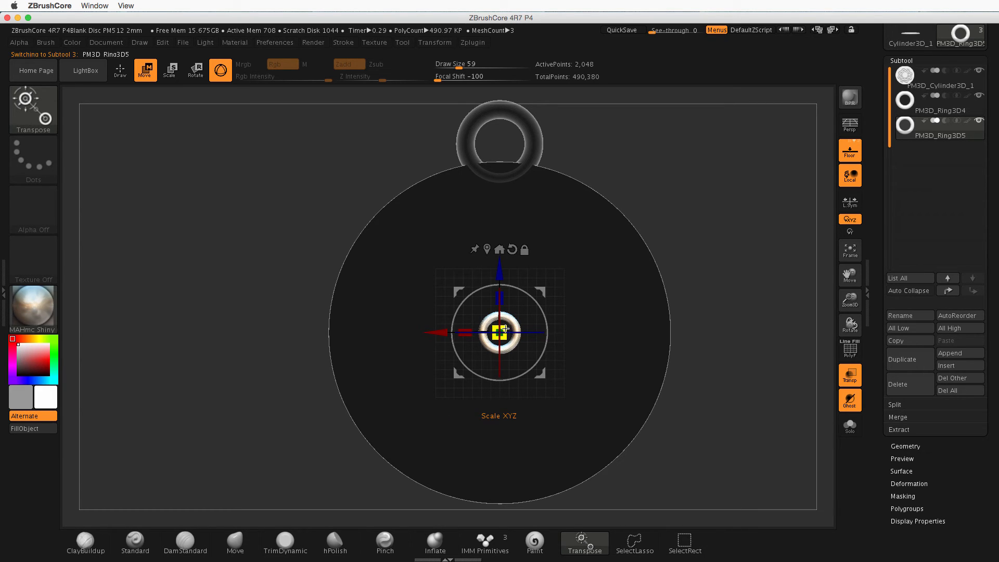
pyautogui.moveTo(505, 328); pyautogui.dragTo(593, 242)
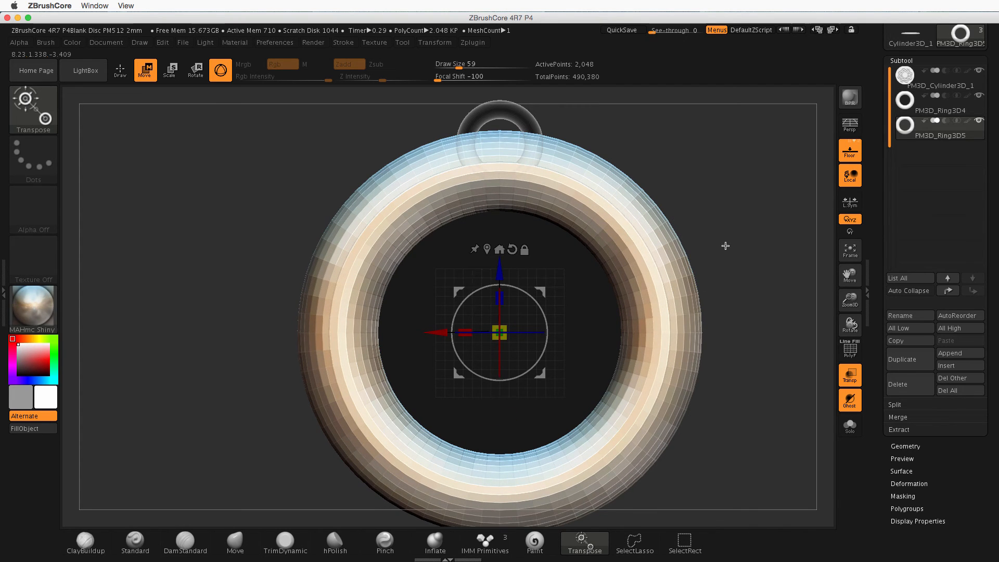
# Step: Thin the large rim ring with repeated negative Inflate deformations
pyautogui.moveTo(724, 219); pyautogui.dragTo(611, 216)
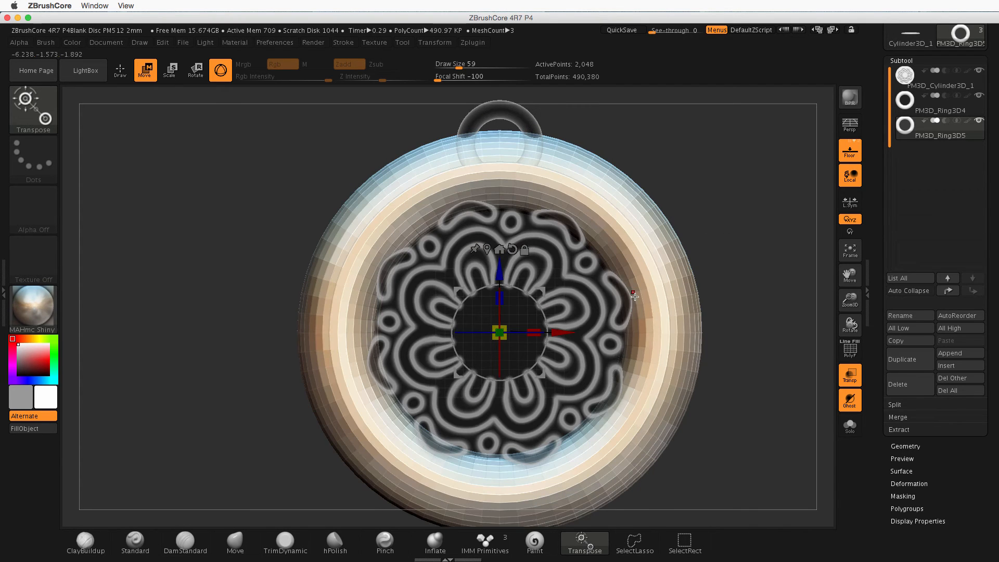
pyautogui.scroll(-3, 950, 450)
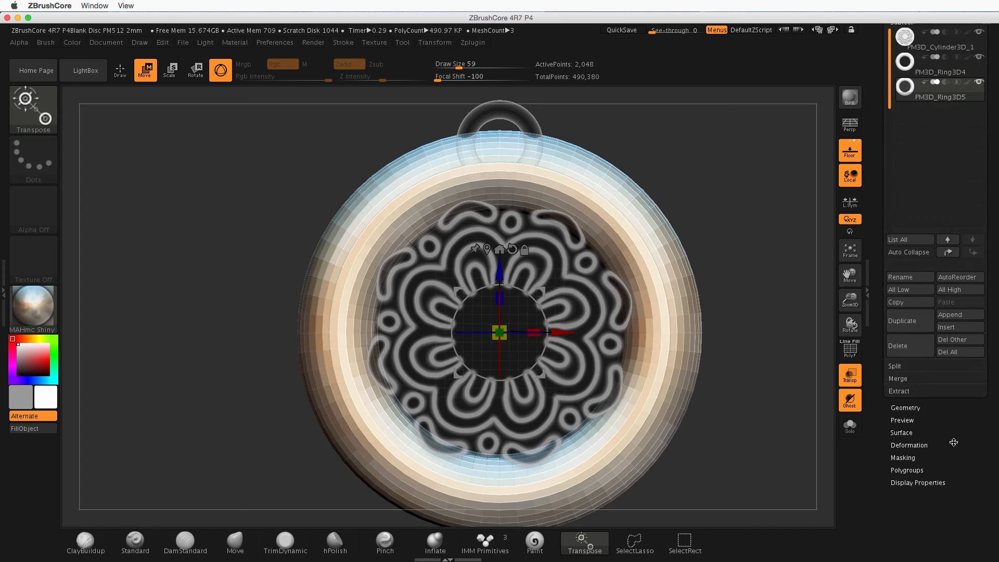
pyautogui.click(909, 445)
pyautogui.scroll(-8, 939, 261)
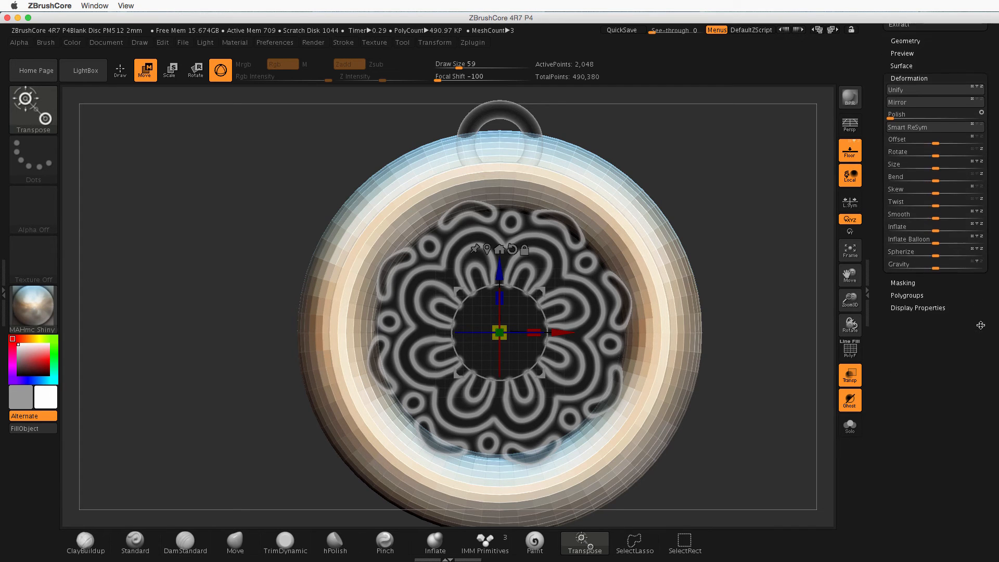
pyautogui.moveTo(937, 235); pyautogui.dragTo(865, 231)
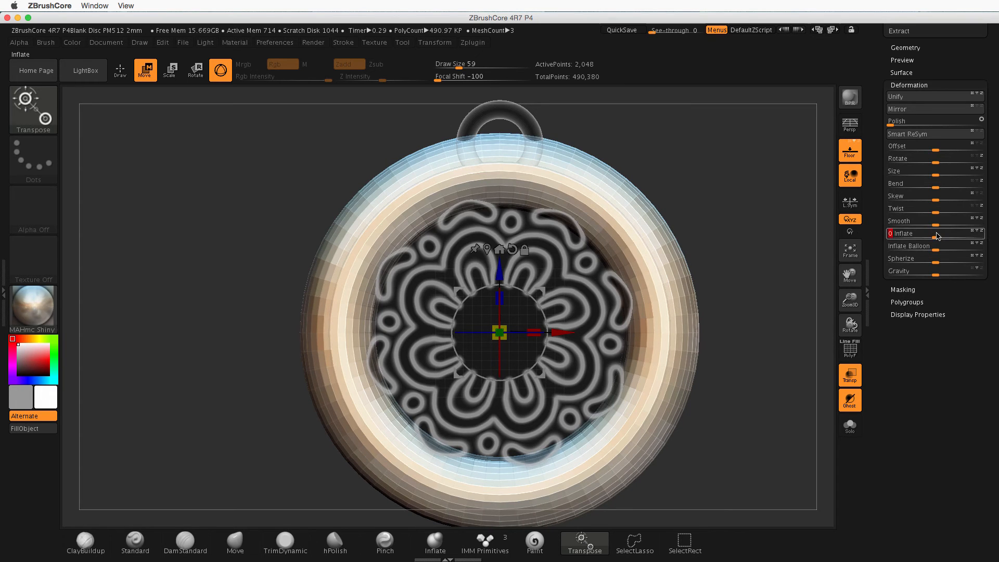
pyautogui.moveTo(936, 238); pyautogui.dragTo(879, 238)
# Step: Move the large ring along Y in side view until it lines up with the disc's relief side
pyautogui.keyDown('shift'); pyautogui.moveTo(712, 276); pyautogui.dragTo(693, 278); pyautogui.keyUp('shift')
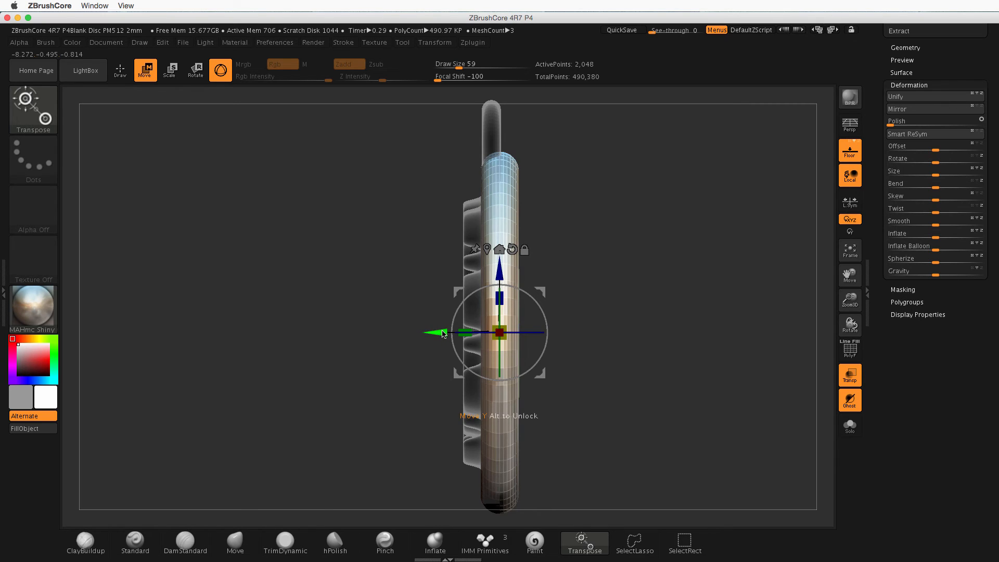
pyautogui.moveTo(443, 334); pyautogui.dragTo(423, 332)
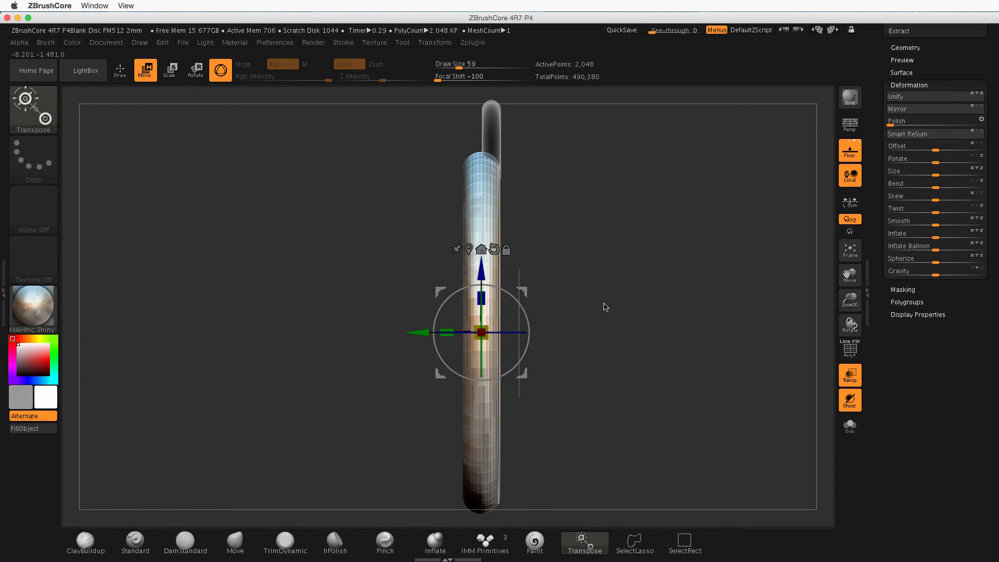
pyautogui.keyDown('alt'); pyautogui.moveTo(607, 306); pyautogui.dragTo(673, 315); pyautogui.keyUp('alt')
# Step: Slim the rim ring further with another negative Inflate so it frames the floral relief without covering it
pyautogui.moveTo(631, 283); pyautogui.dragTo(608, 302)
pyautogui.keyDown('alt'); pyautogui.moveTo(773, 362); pyautogui.dragTo(740, 338); pyautogui.keyUp('alt')
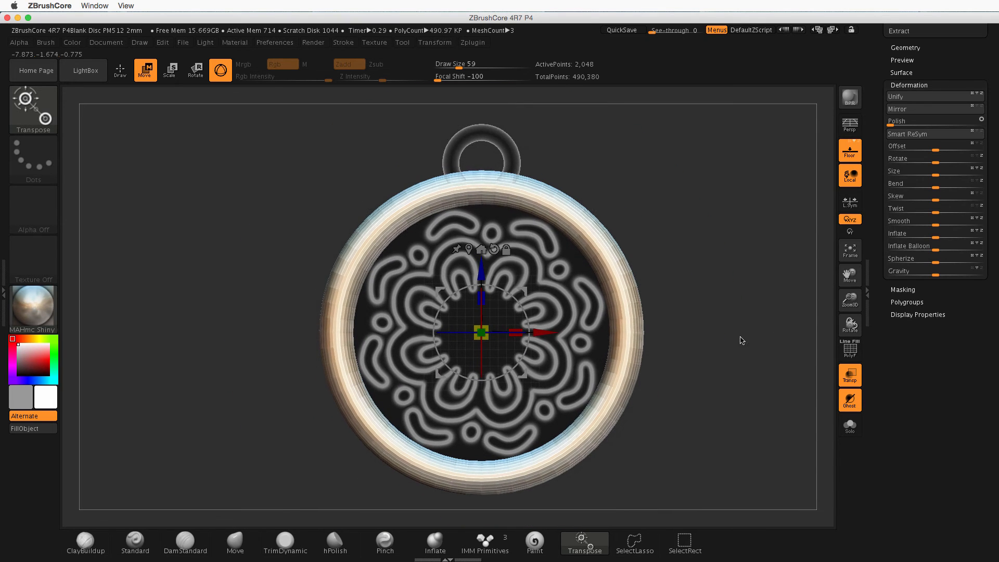
pyautogui.moveTo(932, 237); pyautogui.dragTo(866, 239)
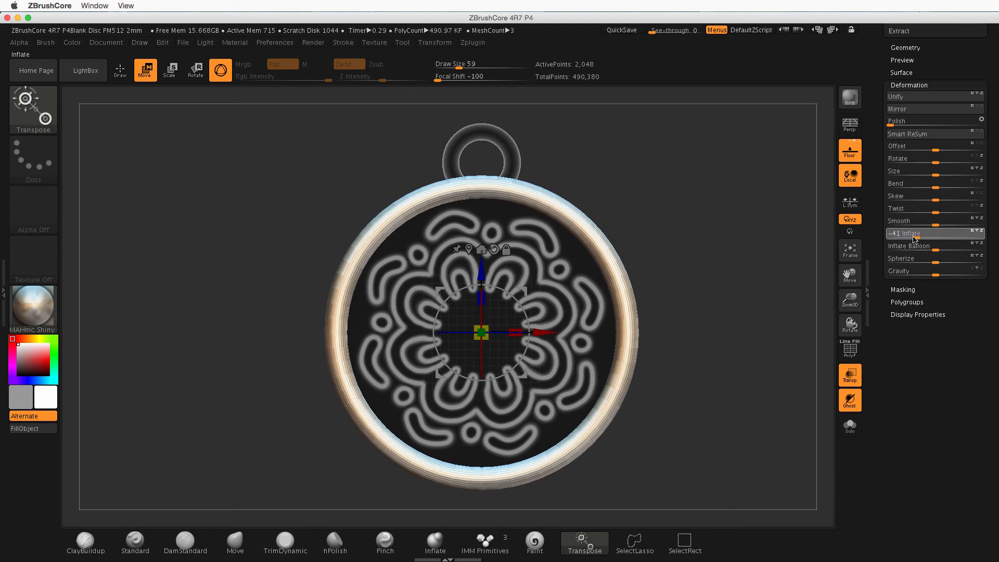
pyautogui.moveTo(729, 288); pyautogui.dragTo(675, 323)
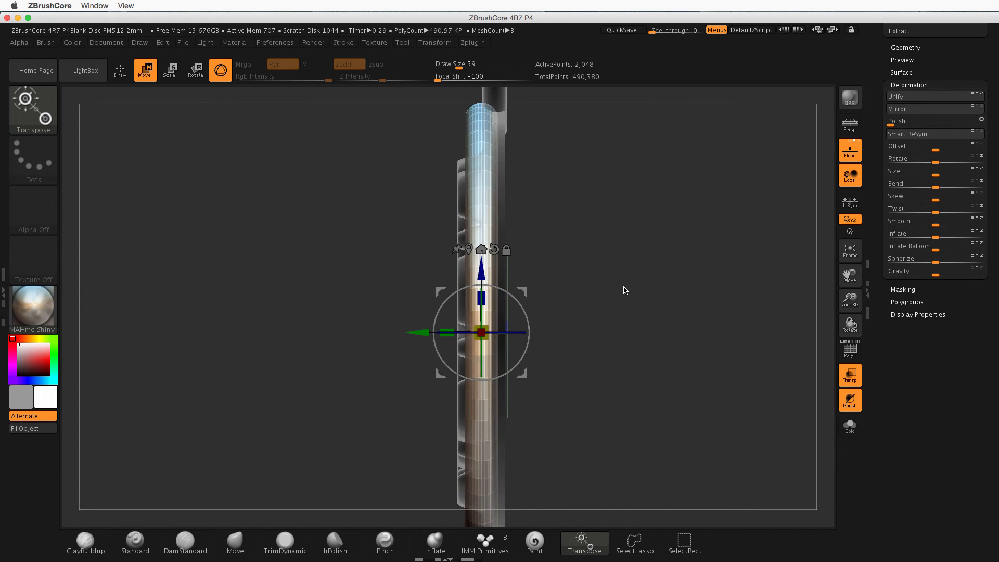
pyautogui.moveTo(626, 291); pyautogui.dragTo(667, 284)
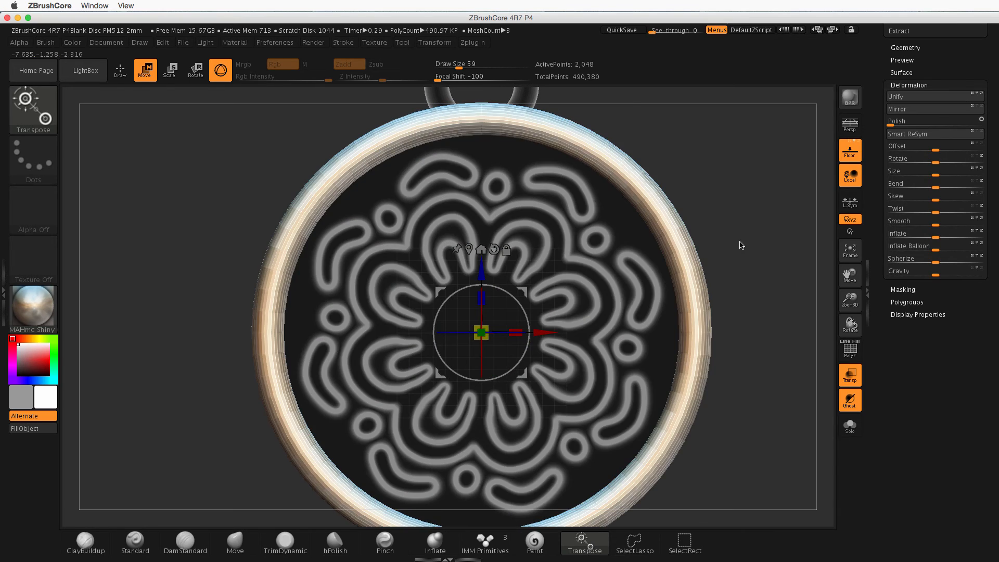
# Step: Scale the rim ring along Y only in side view until it spans the thickness of the disc and relief
pyautogui.moveTo(742, 245); pyautogui.dragTo(682, 254)
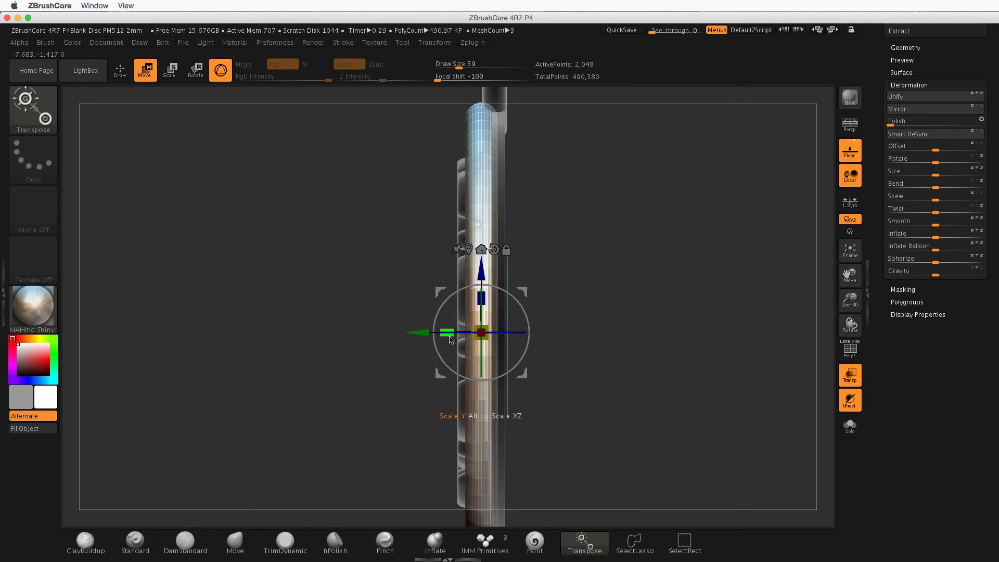
pyautogui.moveTo(446, 336); pyautogui.dragTo(449, 337)
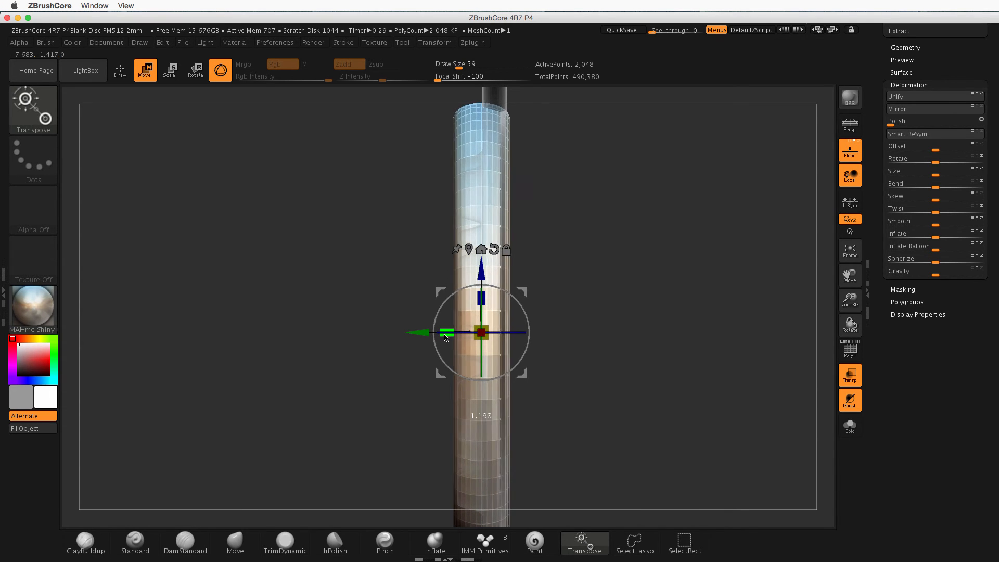
pyautogui.moveTo(612, 279); pyautogui.dragTo(647, 279)
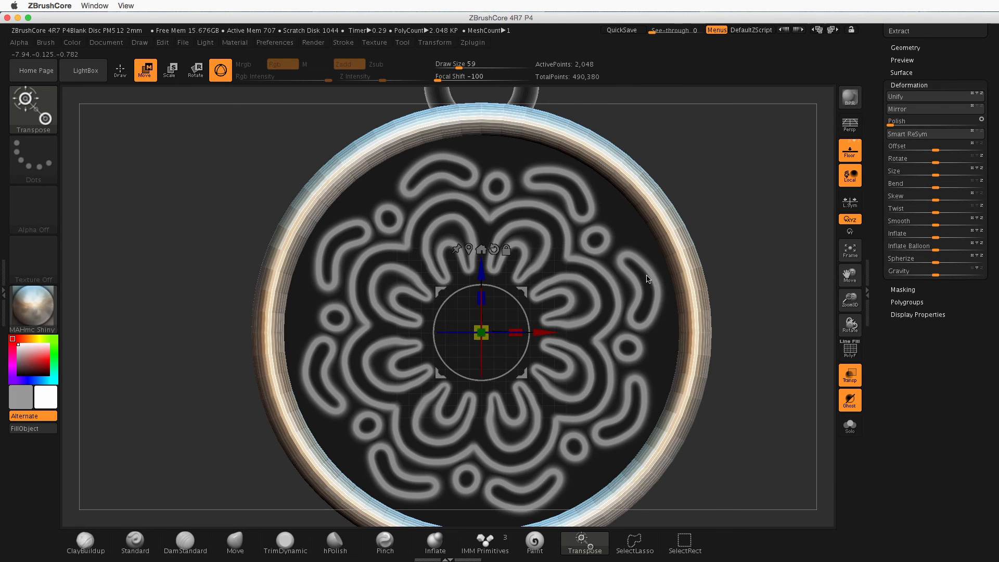
pyautogui.moveTo(743, 380); pyautogui.dragTo(680, 417)
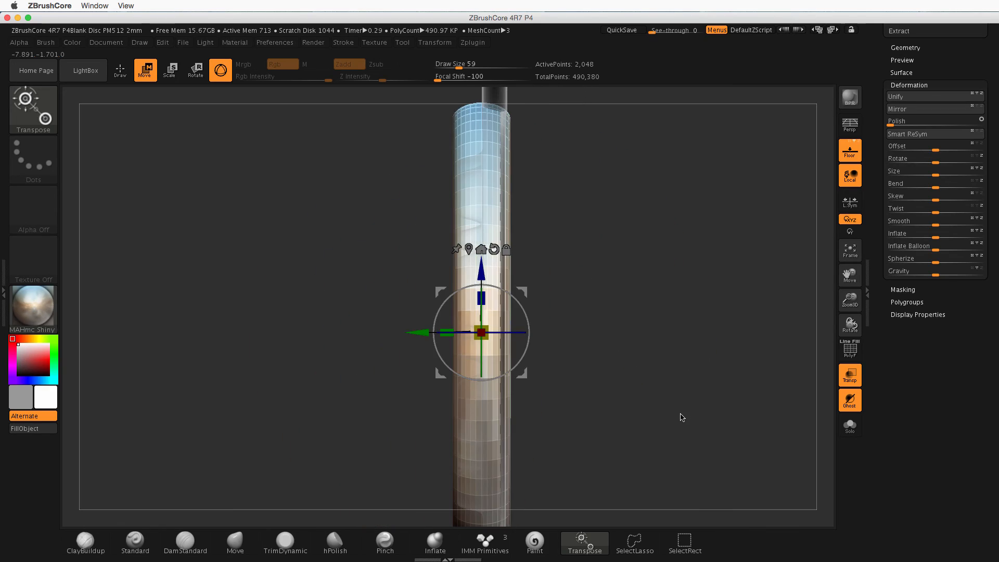
pyautogui.moveTo(625, 316); pyautogui.dragTo(703, 337)
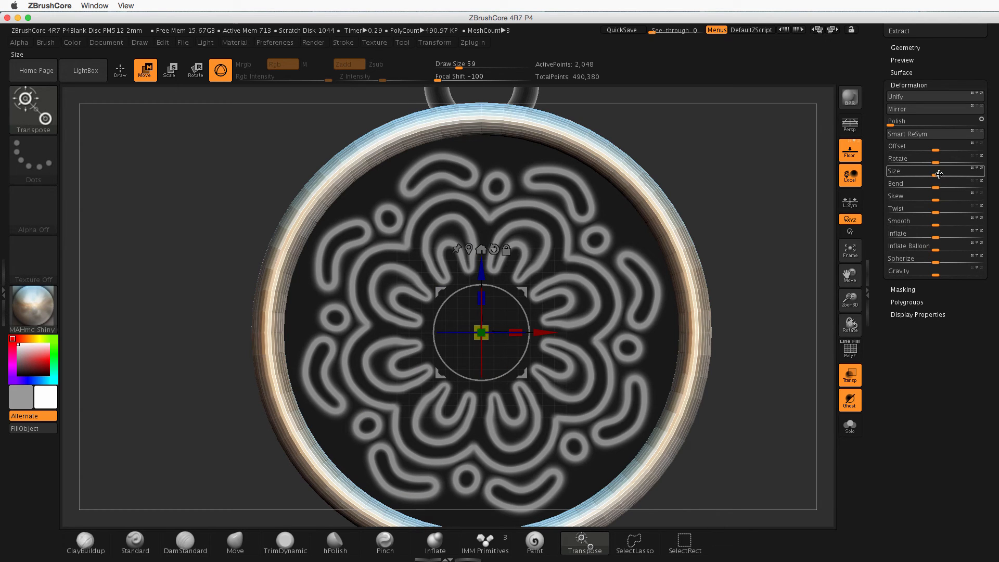
pyautogui.moveTo(937, 174); pyautogui.dragTo(937, 178)
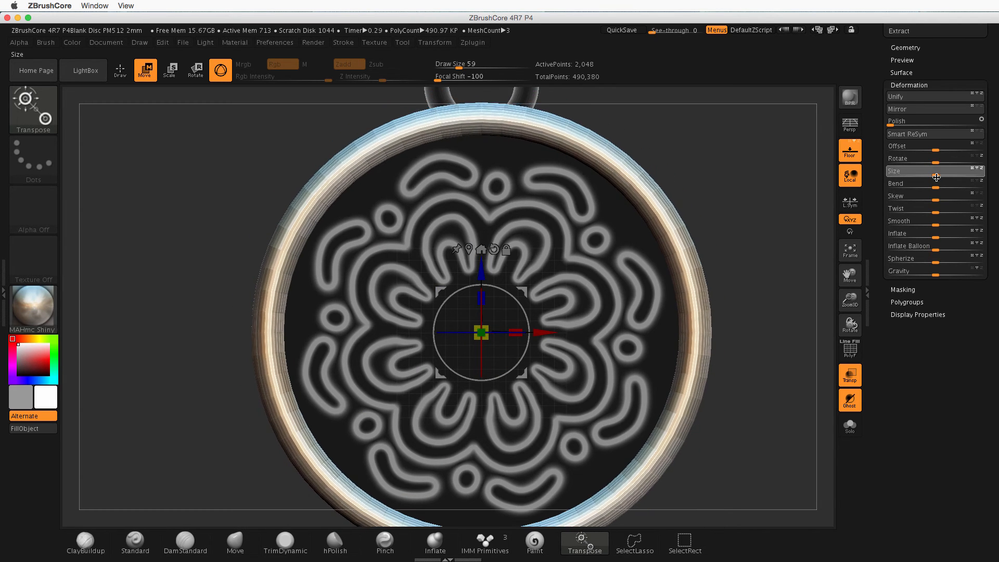
pyautogui.keyDown('shift'); pyautogui.moveTo(723, 243); pyautogui.dragTo(689, 244); pyautogui.keyUp('shift')
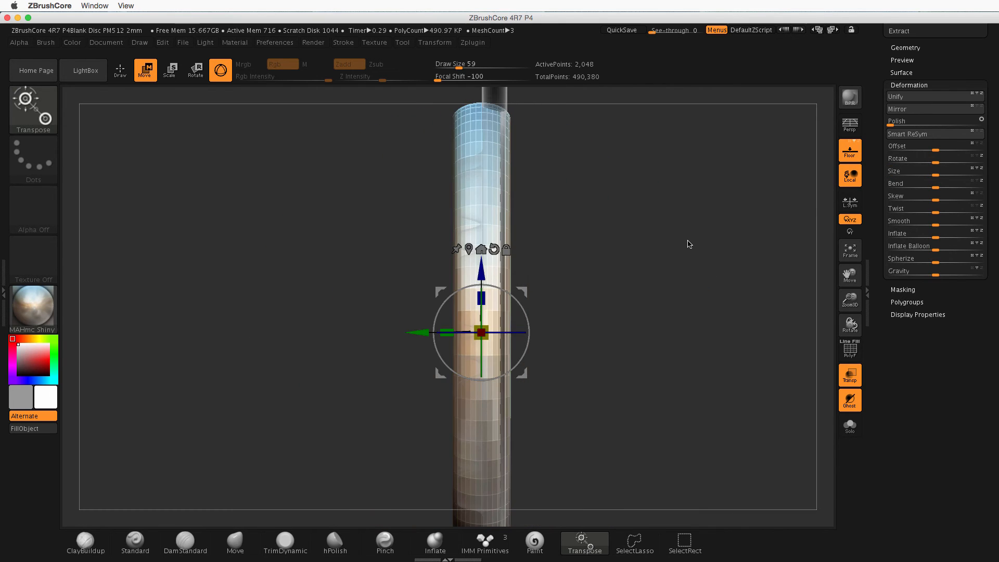
pyautogui.keyDown('shift'); pyautogui.moveTo(635, 266); pyautogui.dragTo(697, 259); pyautogui.keyUp('shift')
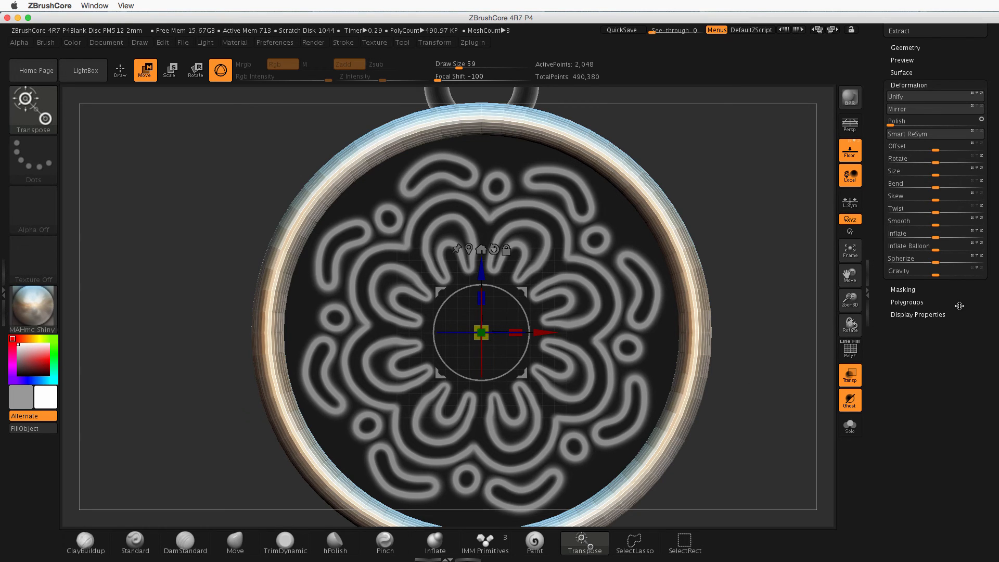
# Step: Close the deformation settings and show the polyframe to inspect the rim ring's polygon density
pyautogui.scroll(2, 960, 306)
pyautogui.click(919, 114)
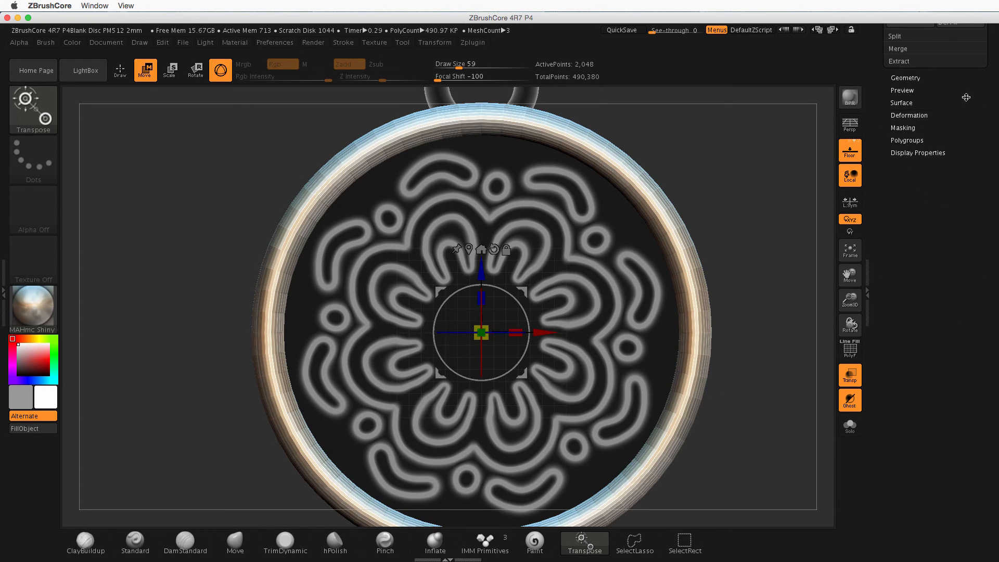
pyautogui.click(917, 115)
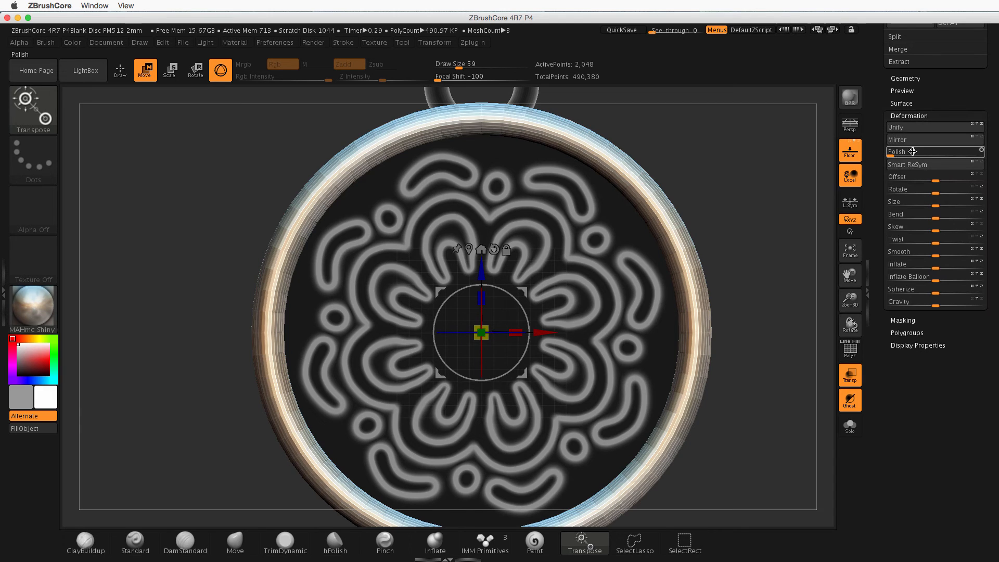
pyautogui.click(912, 116)
pyautogui.scroll(10, 944, 175)
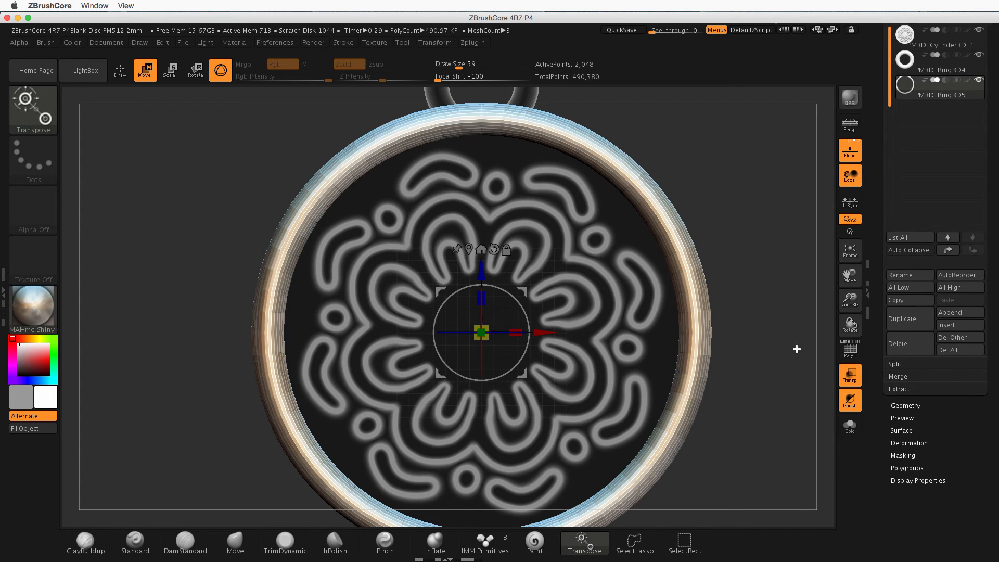
pyautogui.keyDown('alt'); pyautogui.moveTo(763, 347); pyautogui.dragTo(783, 369); pyautogui.keyUp('alt')
pyautogui.click(850, 359)
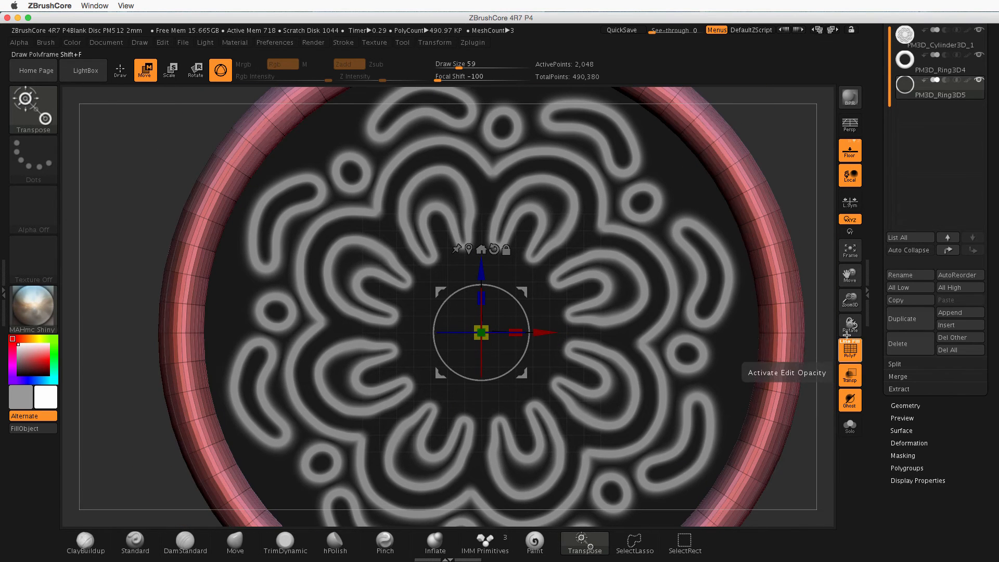
pyautogui.keyDown('alt'); pyautogui.moveTo(765, 151); pyautogui.dragTo(731, 232); pyautogui.keyUp('alt')
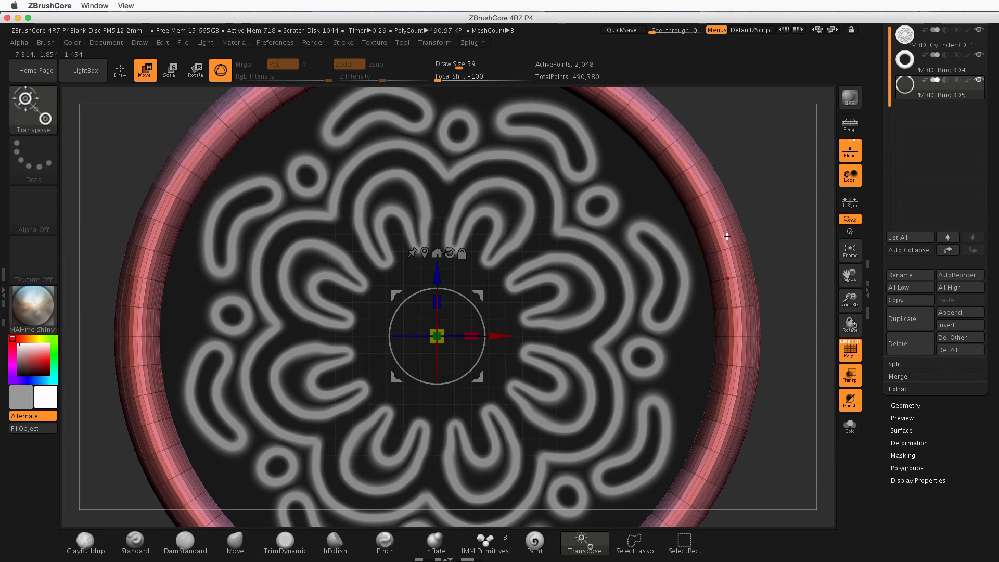
pyautogui.moveTo(757, 180); pyautogui.dragTo(745, 183)
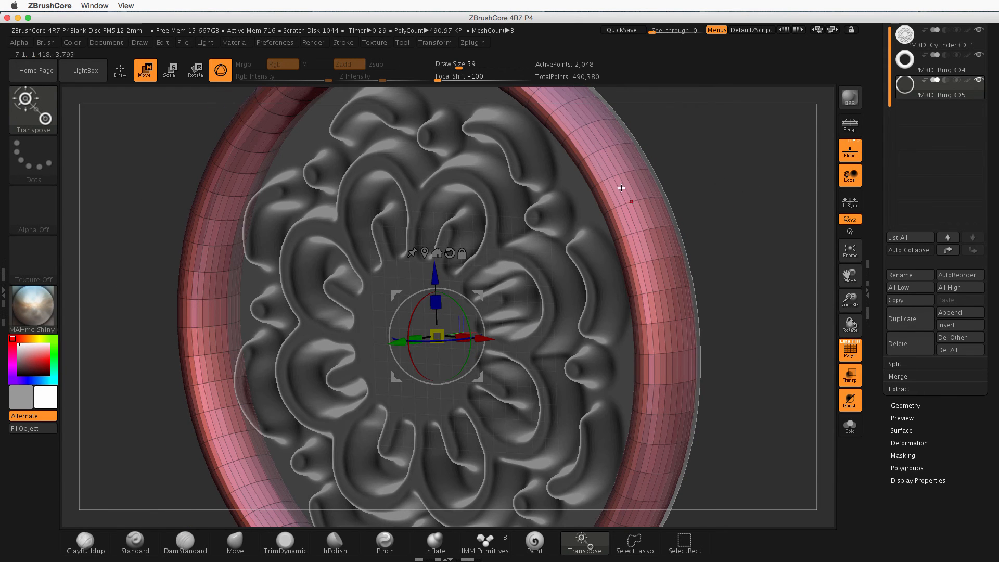
pyautogui.keyDown('shift'); pyautogui.moveTo(754, 277); pyautogui.dragTo(774, 252); pyautogui.keyUp('shift')
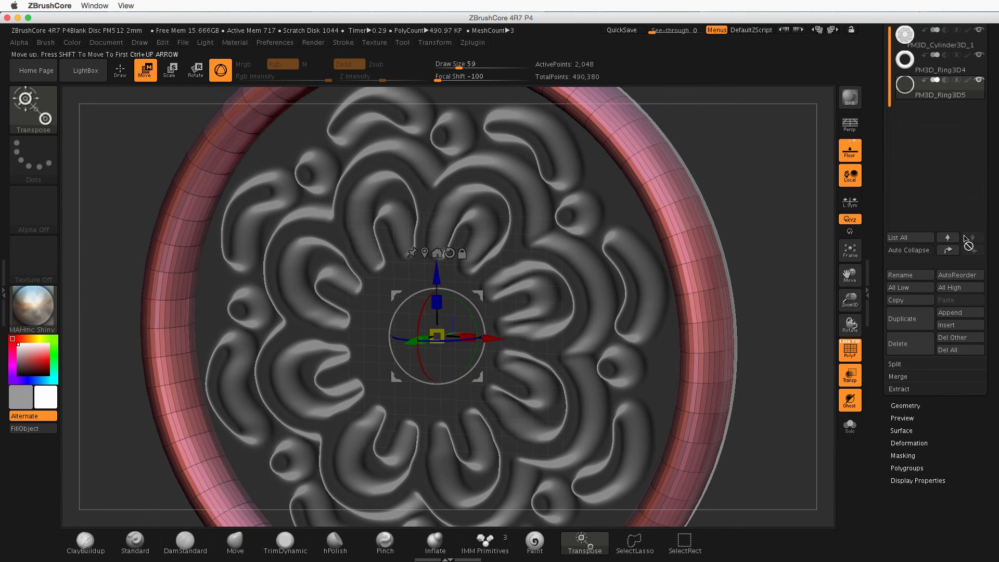
# Step: Subdivide the rim ring's mesh twice with smoothing on and hide the polyframe
pyautogui.moveTo(989, 171)
pyautogui.mouseDown()
pyautogui.moveTo(990, 316)
pyautogui.moveTo(990, 189)
pyautogui.mouseUp()
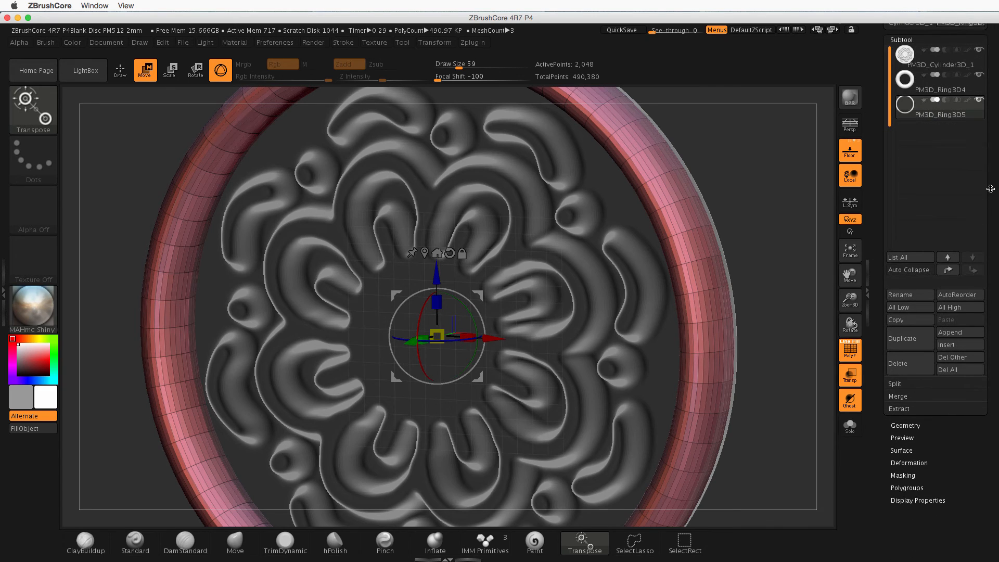
pyautogui.click(908, 426)
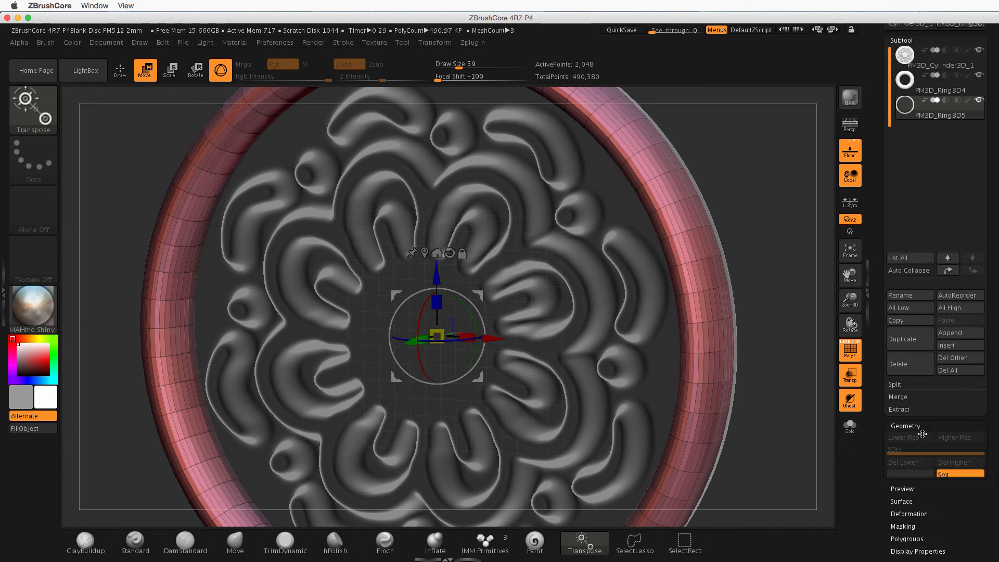
pyautogui.moveTo(992, 422); pyautogui.dragTo(969, 306)
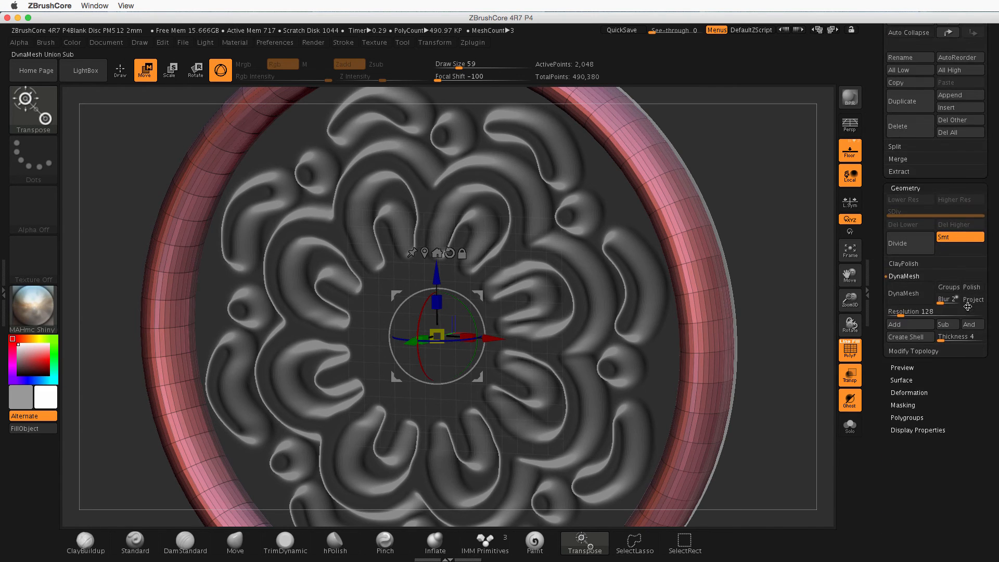
pyautogui.click(919, 256)
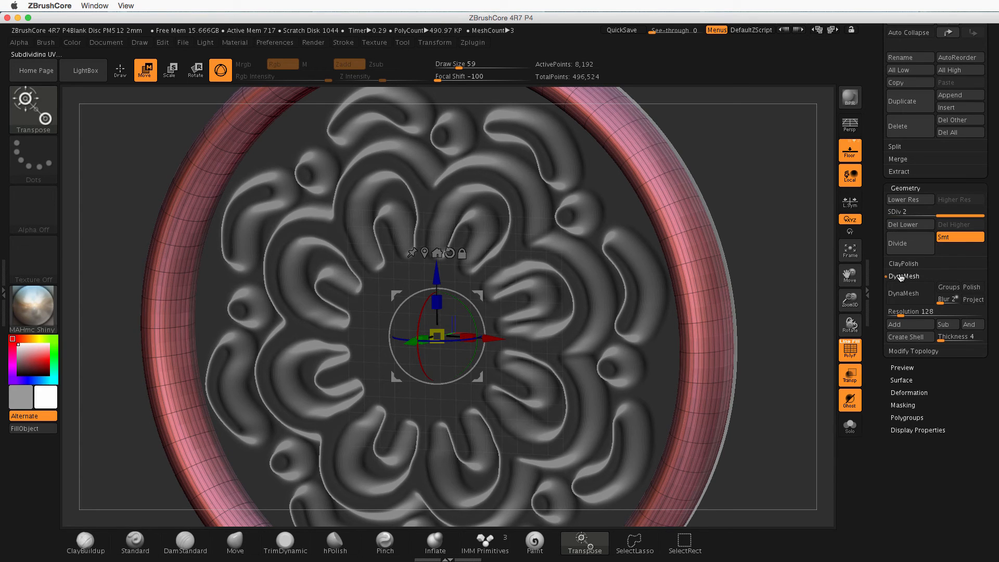
pyautogui.click(909, 249)
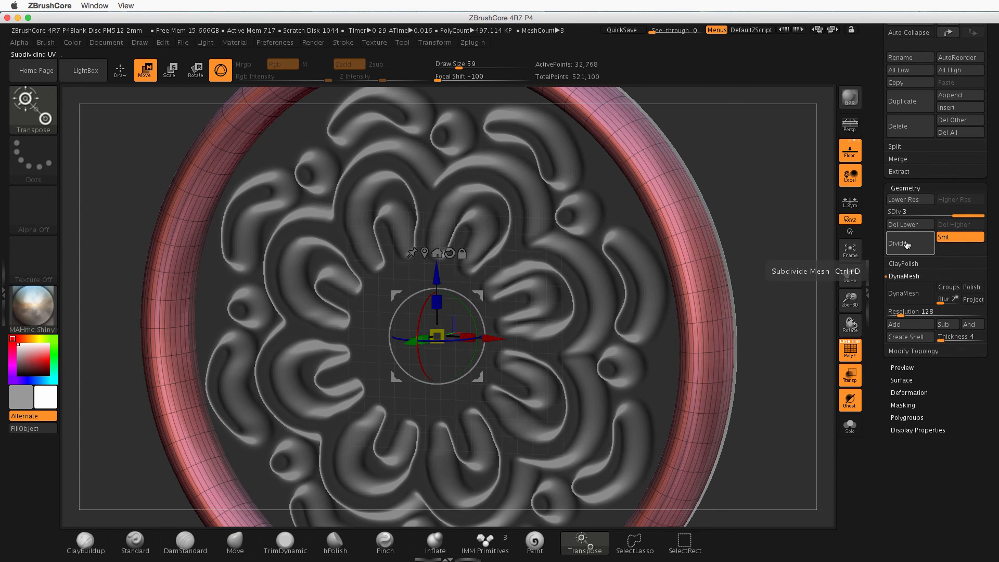
pyautogui.click(852, 356)
# Step: Compare the rim ring at subdivision levels 1 and 3 and delete its lower levels while at level 3
pyautogui.moveTo(786, 256); pyautogui.dragTo(763, 258)
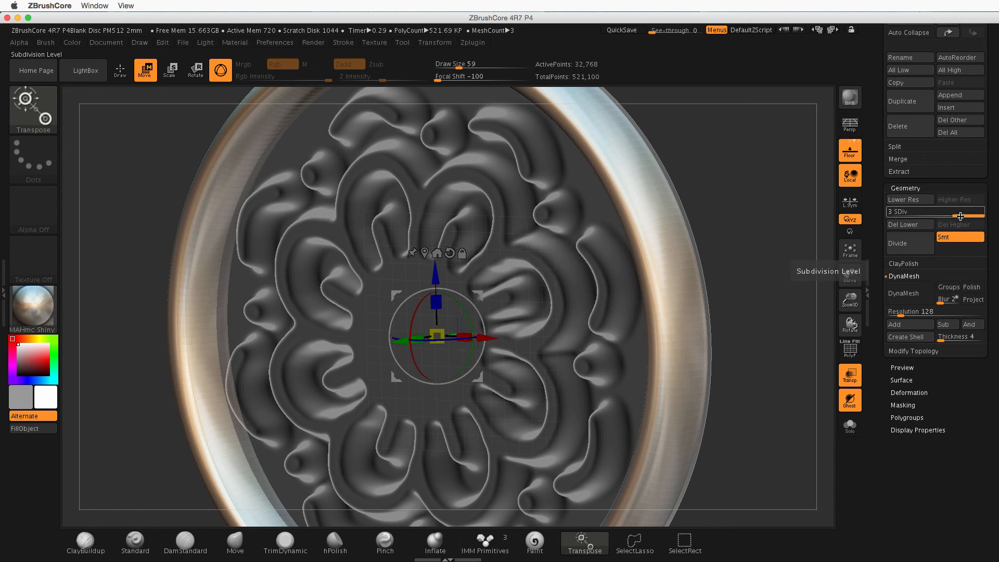
pyautogui.moveTo(885, 215); pyautogui.dragTo(886, 215)
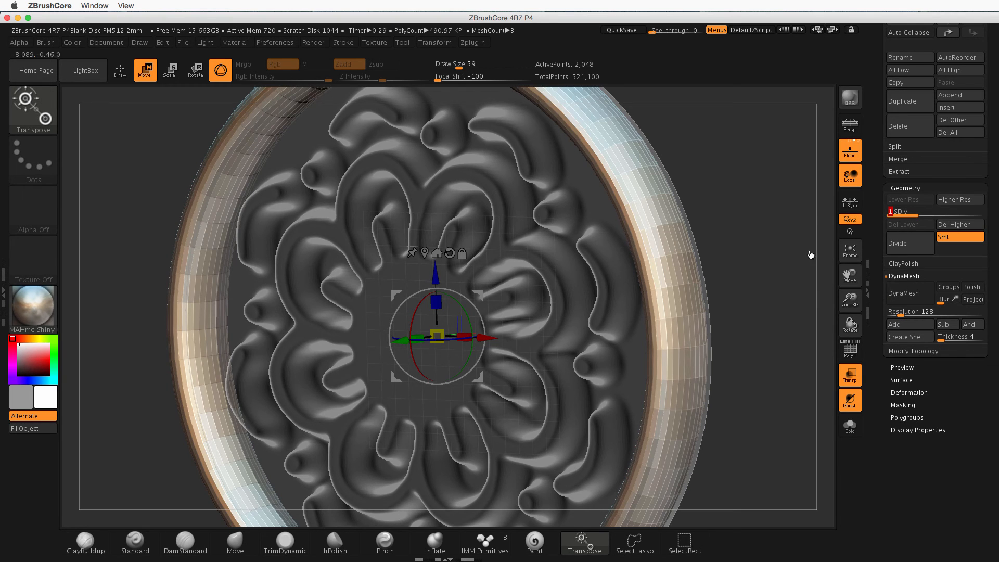
pyautogui.press('d')
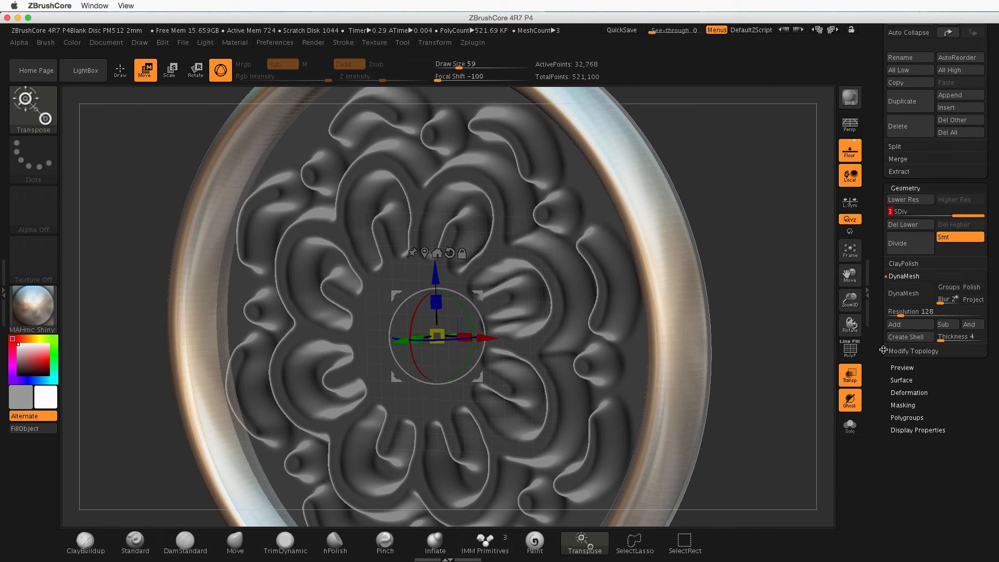
pyautogui.click(913, 225)
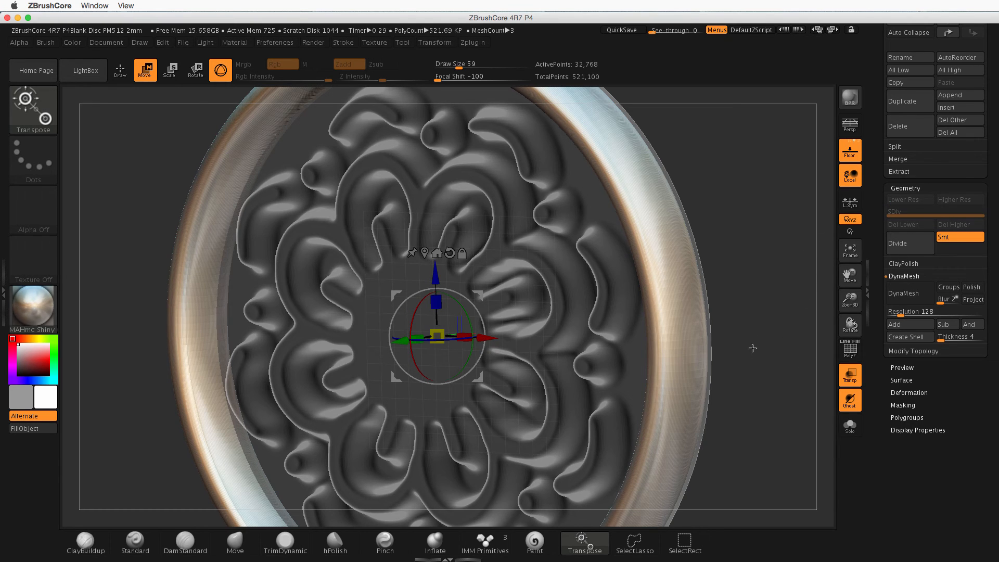
pyautogui.moveTo(748, 348); pyautogui.dragTo(718, 292)
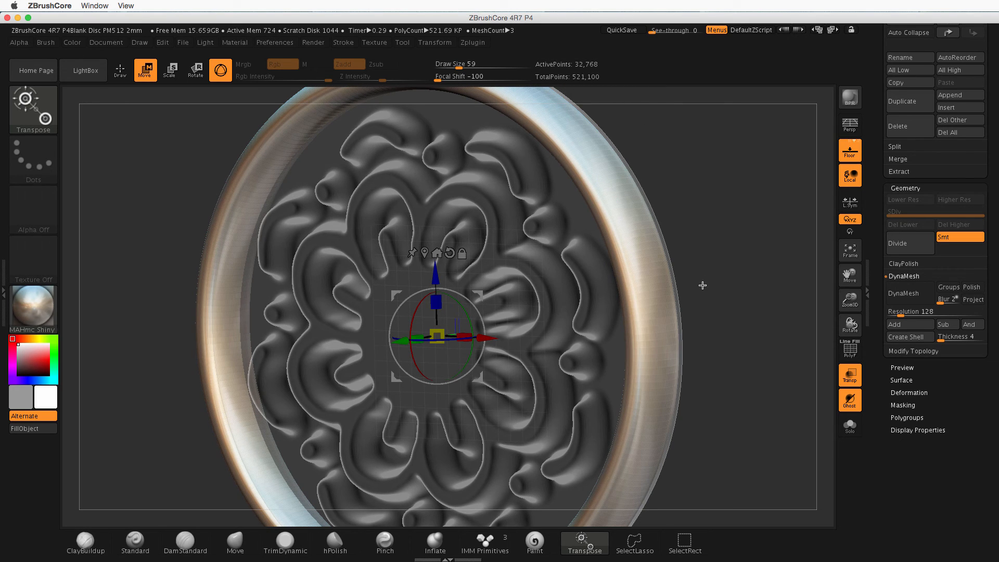
# Step: Inflate the rim ring slightly with the Inflate deformation while viewing it from the side
pyautogui.moveTo(709, 264); pyautogui.dragTo(667, 139)
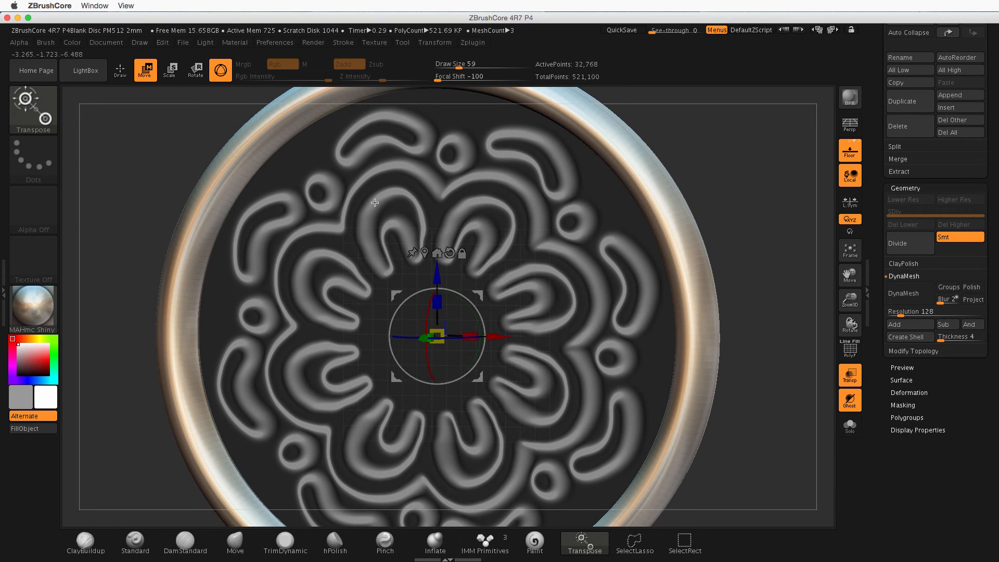
pyautogui.moveTo(767, 337); pyautogui.dragTo(467, 223)
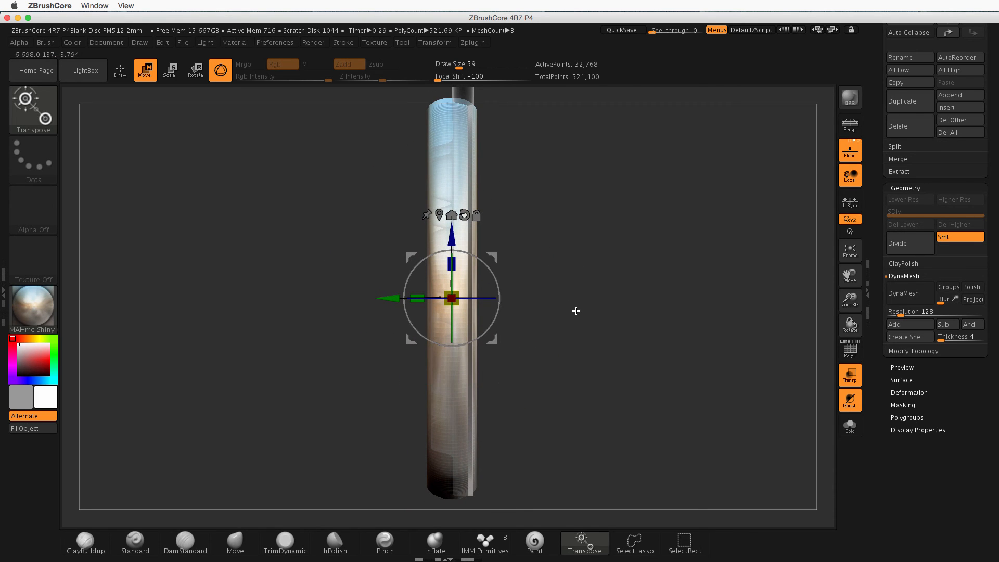
pyautogui.moveTo(577, 312)
pyautogui.mouseDown()
pyautogui.moveTo(636, 305)
pyautogui.moveTo(574, 305)
pyautogui.mouseUp()
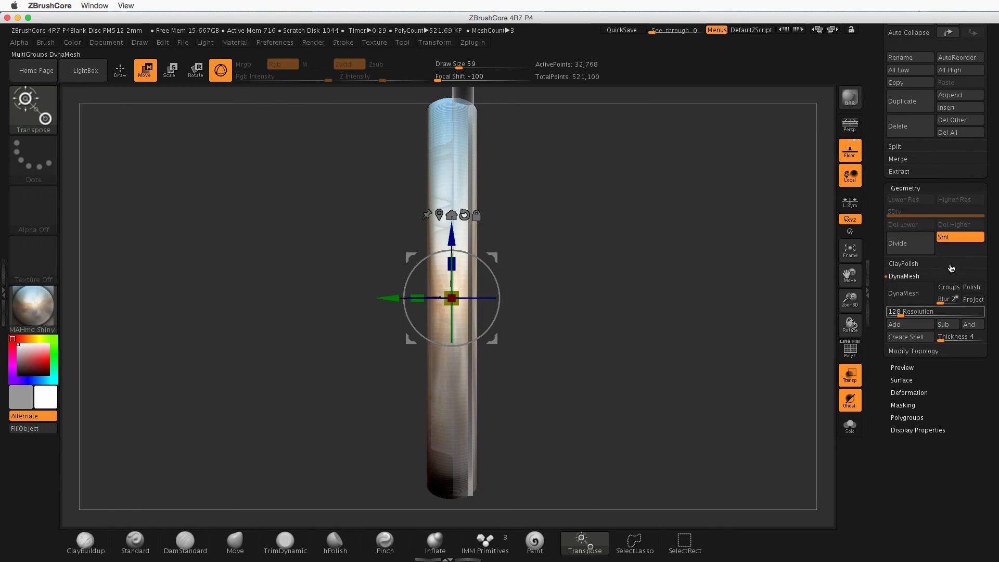
pyautogui.click(916, 393)
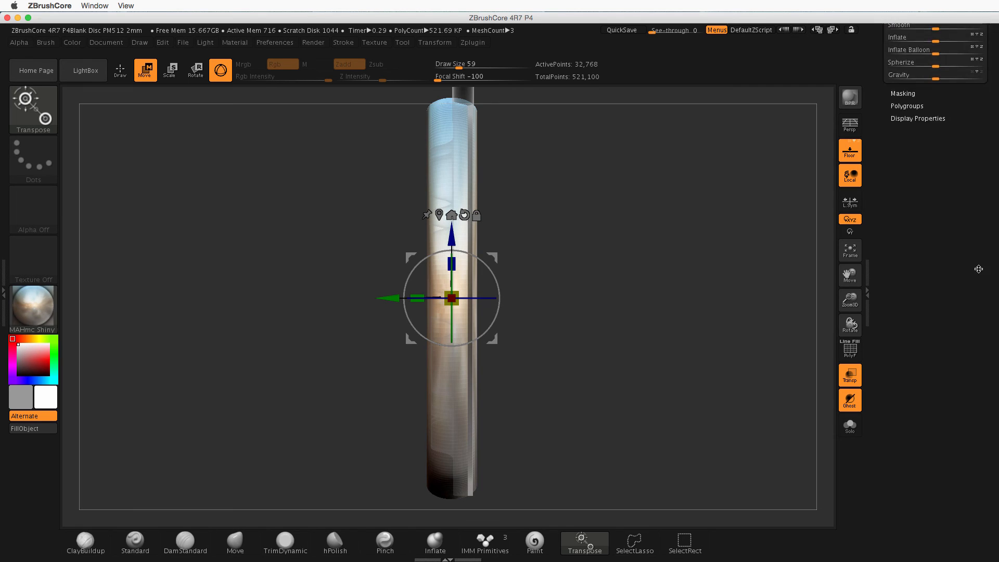
pyautogui.scroll(2, 962, 364)
pyautogui.moveTo(937, 254); pyautogui.dragTo(948, 255)
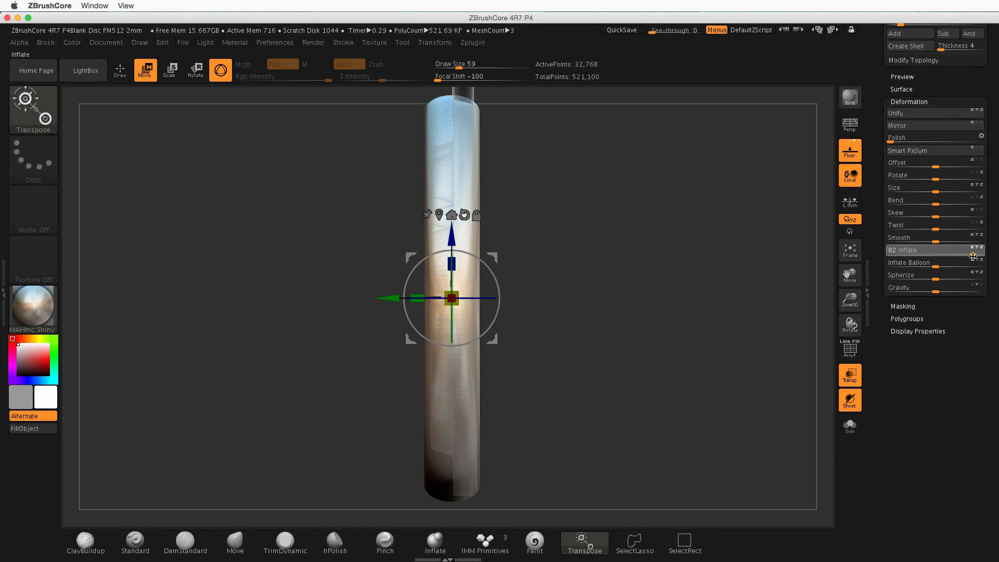
# Step: Move the rim ring about 0.25 along Y toward the disc's back in edge view
pyautogui.moveTo(686, 305); pyautogui.dragTo(712, 402)
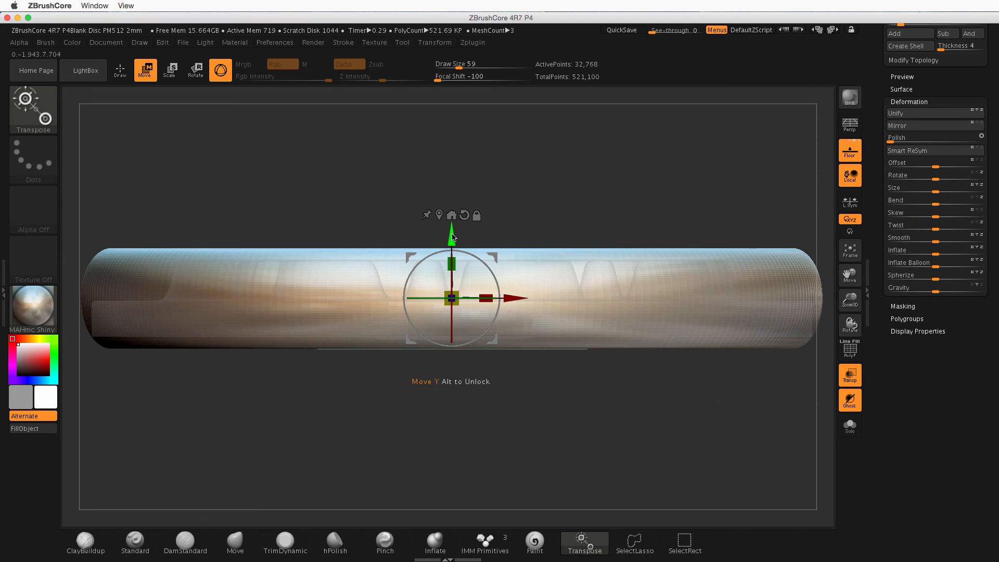
pyautogui.moveTo(453, 238); pyautogui.dragTo(456, 251)
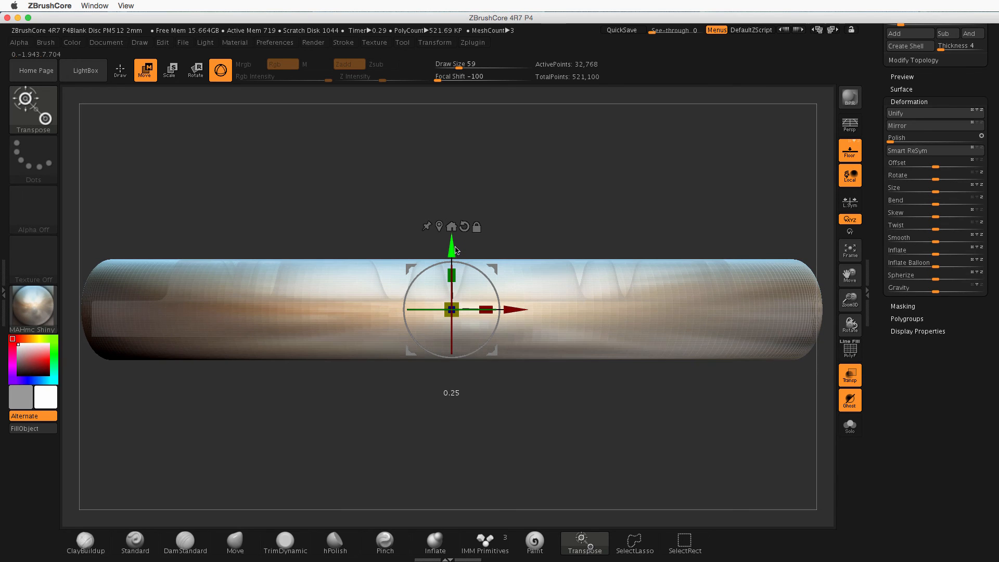
pyautogui.moveTo(569, 205)
pyautogui.mouseDown()
pyautogui.moveTo(570, 244)
pyautogui.moveTo(569, 211)
pyautogui.mouseUp()
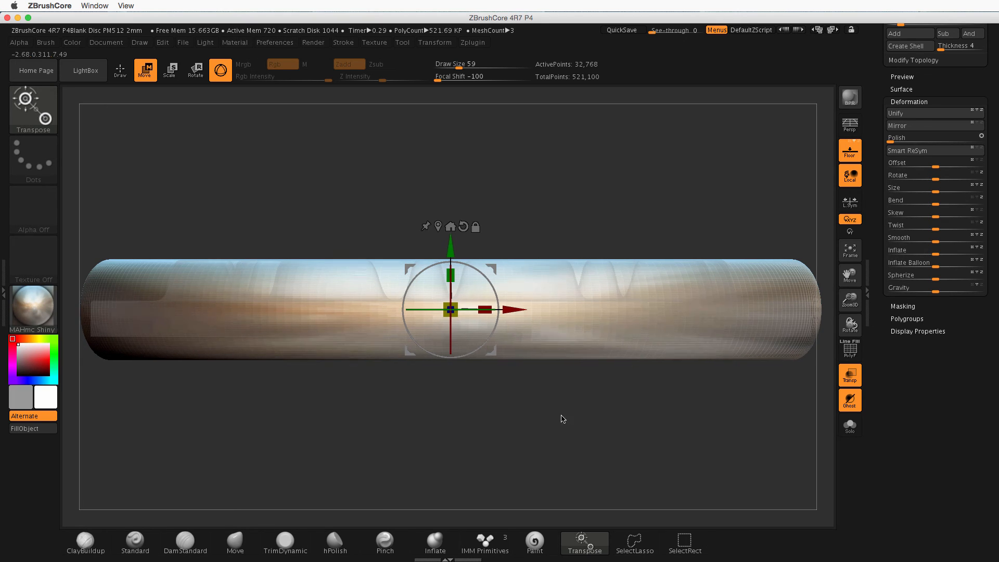
pyautogui.keyDown('alt'); pyautogui.moveTo(562, 419); pyautogui.dragTo(510, 457); pyautogui.keyUp('alt')
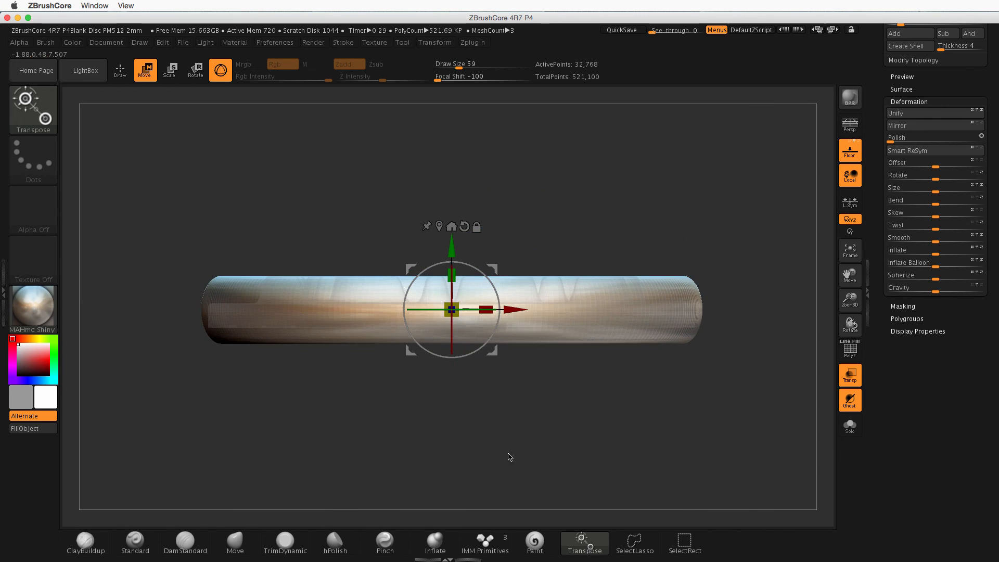
# Step: Replace the gizmo with a vertical transpose line about 5.36 mm long and use it to nudge the rim ring along Y
pyautogui.click(221, 72)
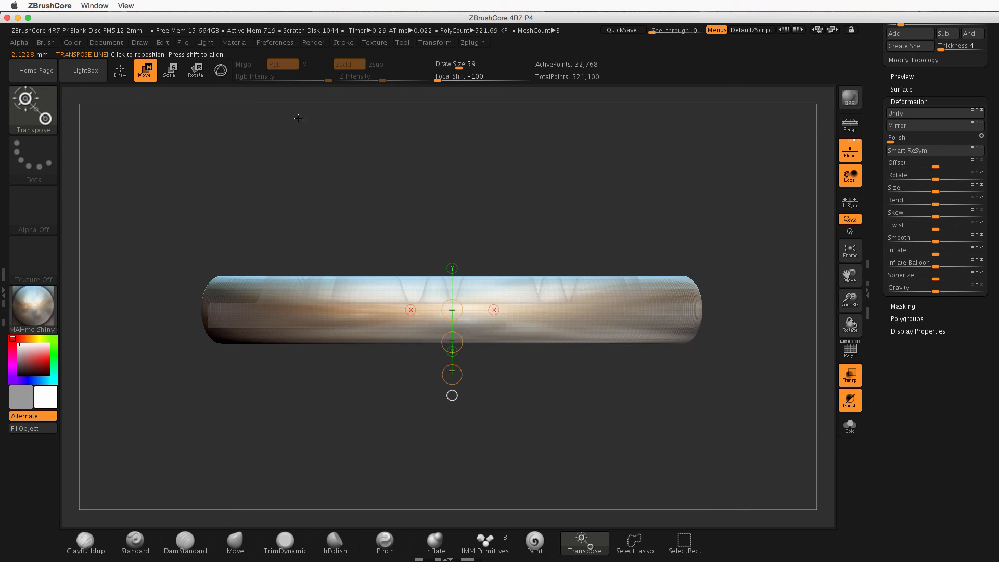
pyautogui.moveTo(529, 331); pyautogui.dragTo(529, 168)
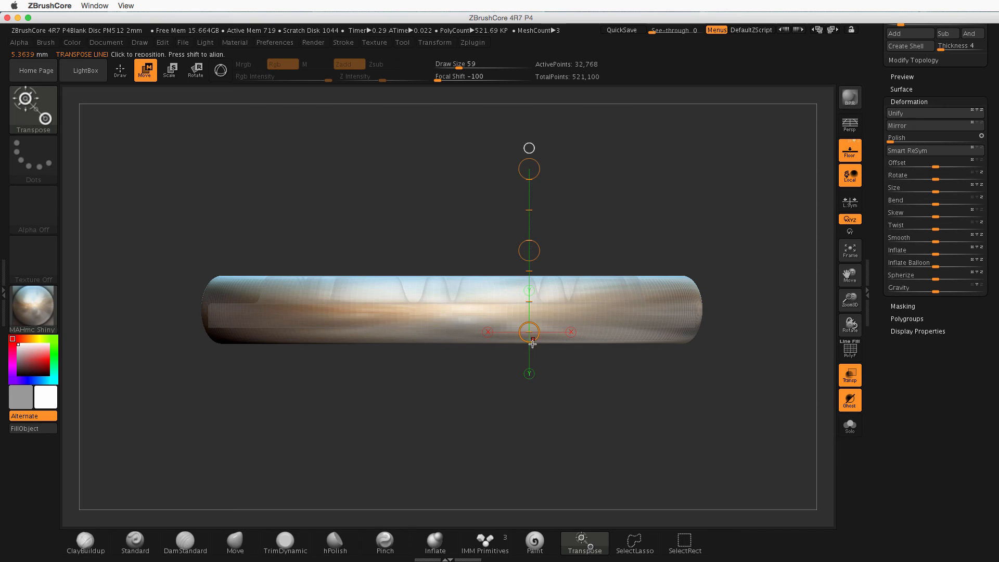
pyautogui.keyDown('alt'); pyautogui.moveTo(561, 394); pyautogui.dragTo(618, 409); pyautogui.keyUp('alt')
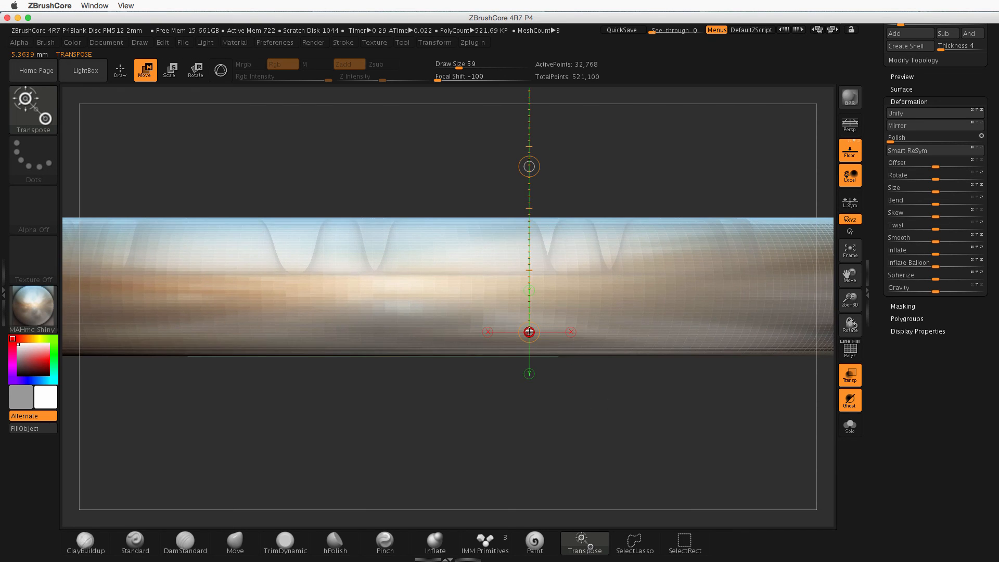
pyautogui.moveTo(529, 331); pyautogui.dragTo(514, 215)
pyautogui.click(528, 373)
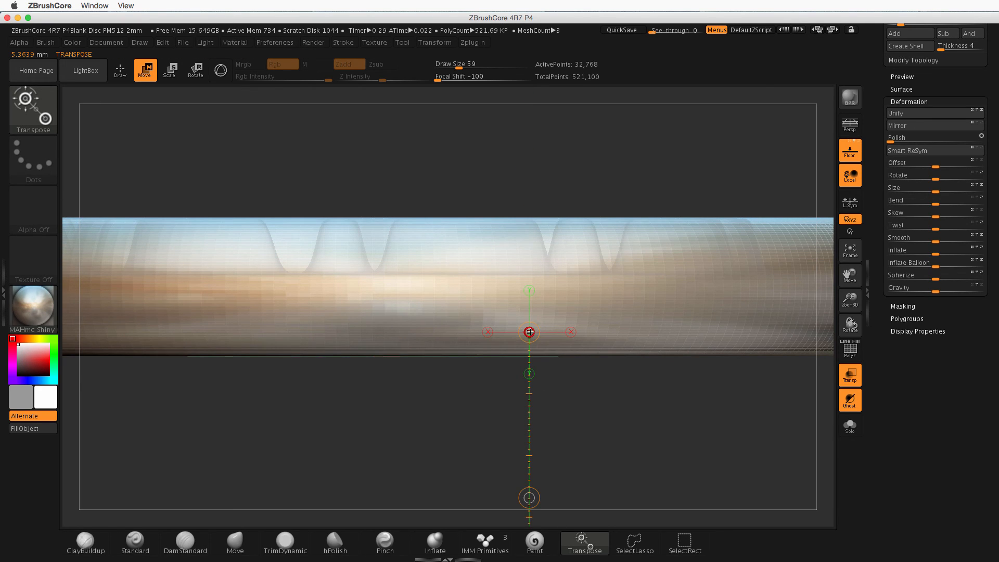
pyautogui.moveTo(530, 332)
pyautogui.mouseDown()
pyautogui.moveTo(528, 315)
pyautogui.moveTo(530, 324)
pyautogui.mouseUp()
pyautogui.keyDown('alt'); pyautogui.moveTo(580, 404); pyautogui.dragTo(526, 367); pyautogui.keyUp('alt')
# Step: Turn off the transparent ghost display and examine how the disc and both rings fit from the front and side
pyautogui.moveTo(646, 256); pyautogui.dragTo(641, 336)
pyautogui.moveTo(665, 291)
pyautogui.mouseDown()
pyautogui.moveTo(665, 328)
pyautogui.moveTo(576, 288)
pyautogui.moveTo(647, 296)
pyautogui.moveTo(585, 286)
pyautogui.moveTo(619, 300)
pyautogui.moveTo(602, 299)
pyautogui.moveTo(680, 299)
pyautogui.mouseUp()
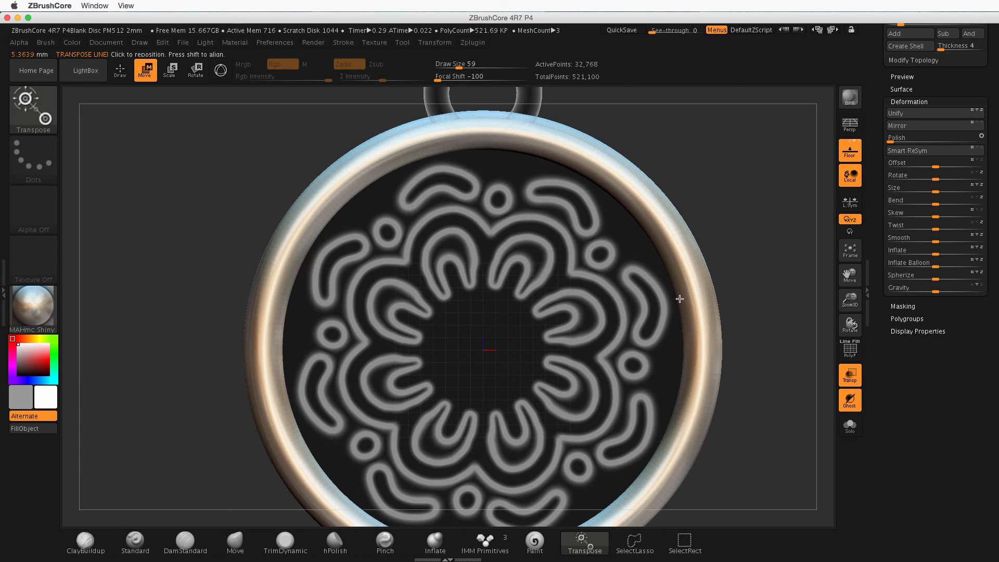
pyautogui.click(851, 383)
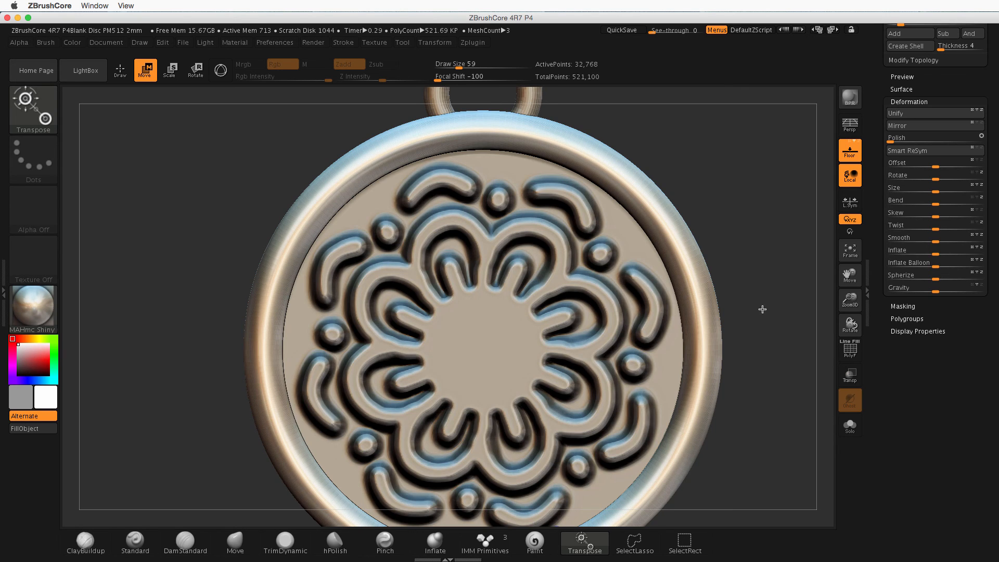
pyautogui.moveTo(763, 309); pyautogui.dragTo(741, 300)
pyautogui.moveTo(761, 265)
pyautogui.mouseDown()
pyautogui.moveTo(736, 292)
pyautogui.moveTo(730, 323)
pyautogui.moveTo(724, 318)
pyautogui.mouseUp()
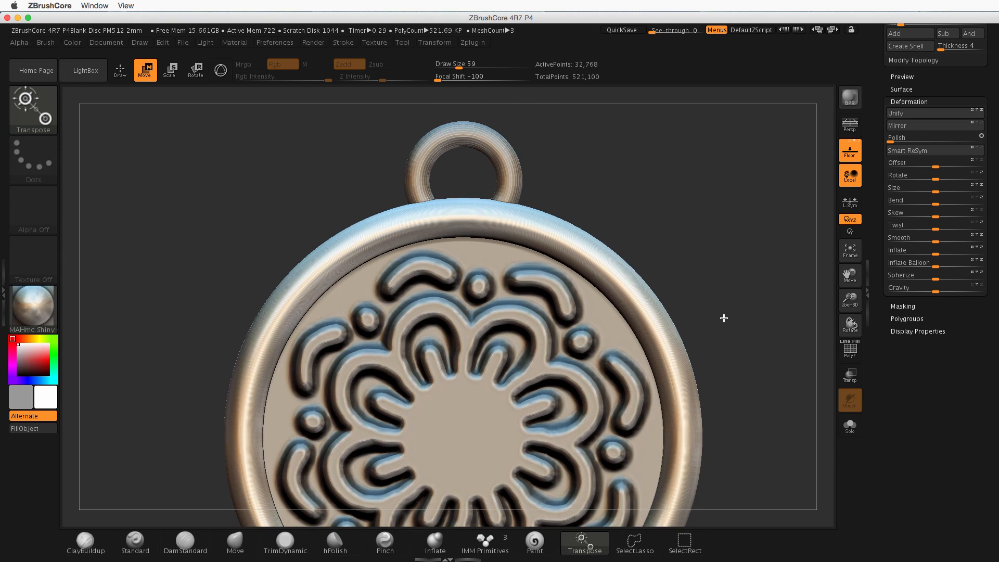
pyautogui.moveTo(569, 335); pyautogui.dragTo(608, 202)
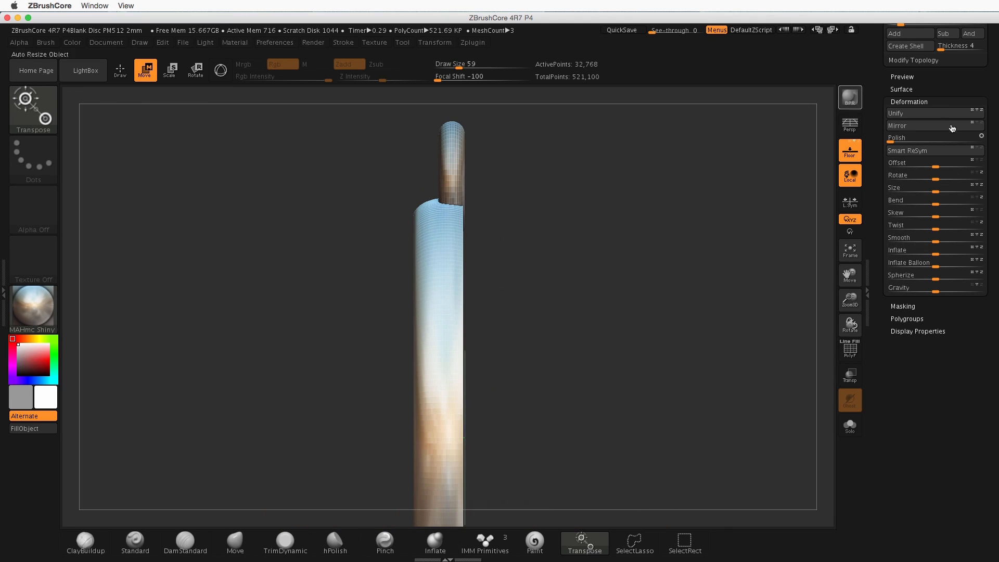
# Step: Collapse the Geometry and Deformation settings and bring the subtool list into view
pyautogui.scroll(10, 952, 128)
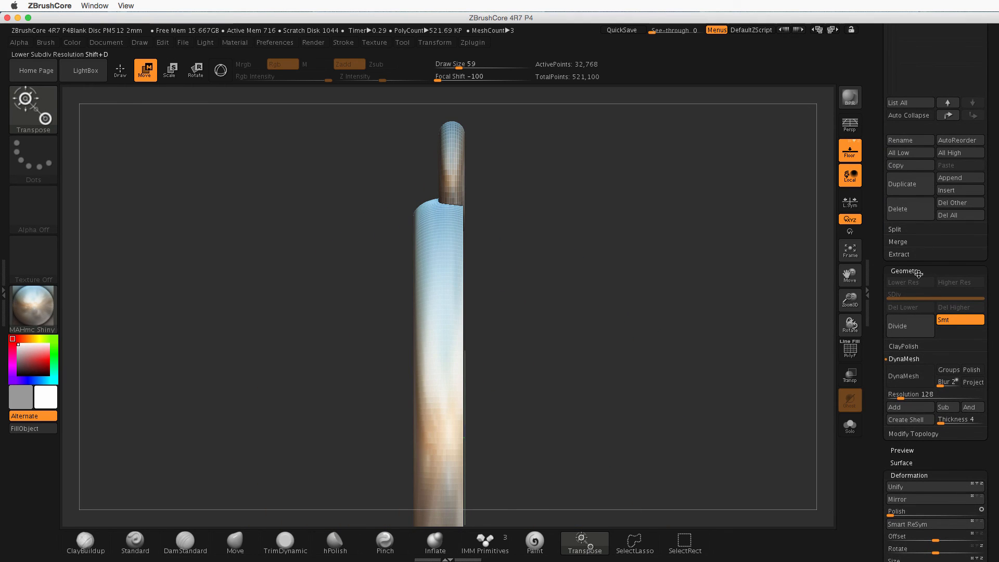
pyautogui.click(905, 271)
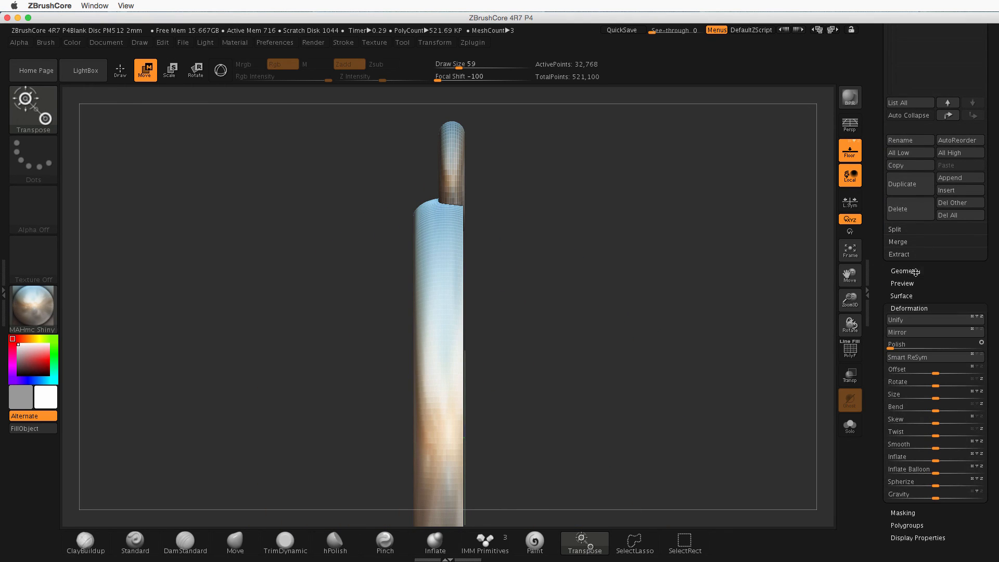
pyautogui.click(907, 309)
pyautogui.scroll(3, 993, 168)
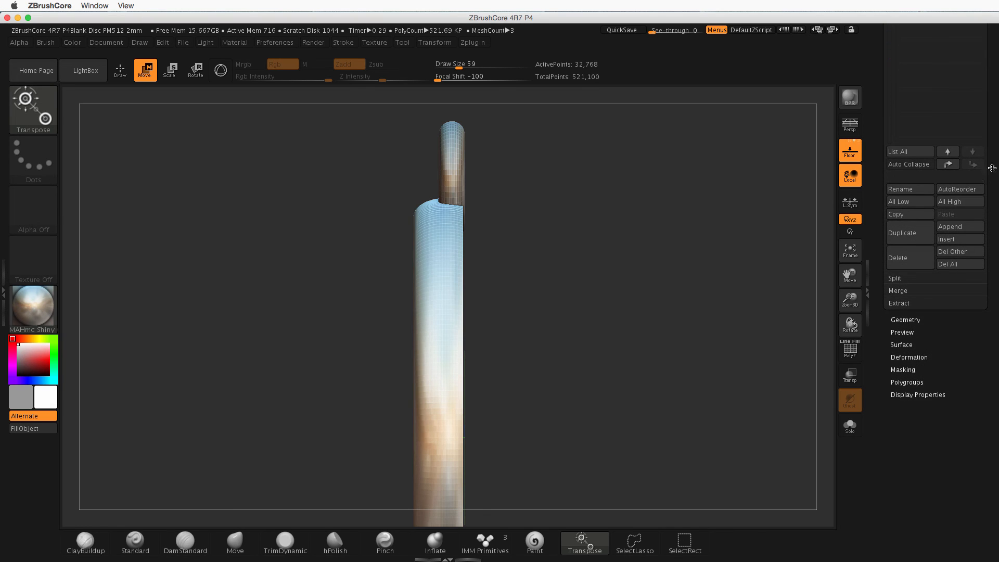
pyautogui.scroll(6, 992, 167)
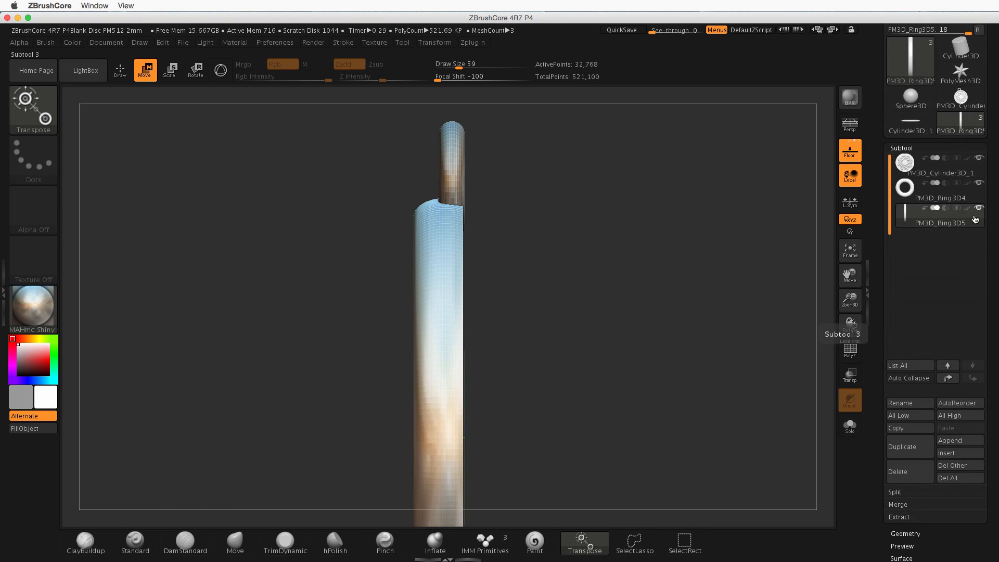
# Step: Rename the hanging ring subtool "Jump ring" and the rim ring subtool "Frame"
pyautogui.click(947, 193)
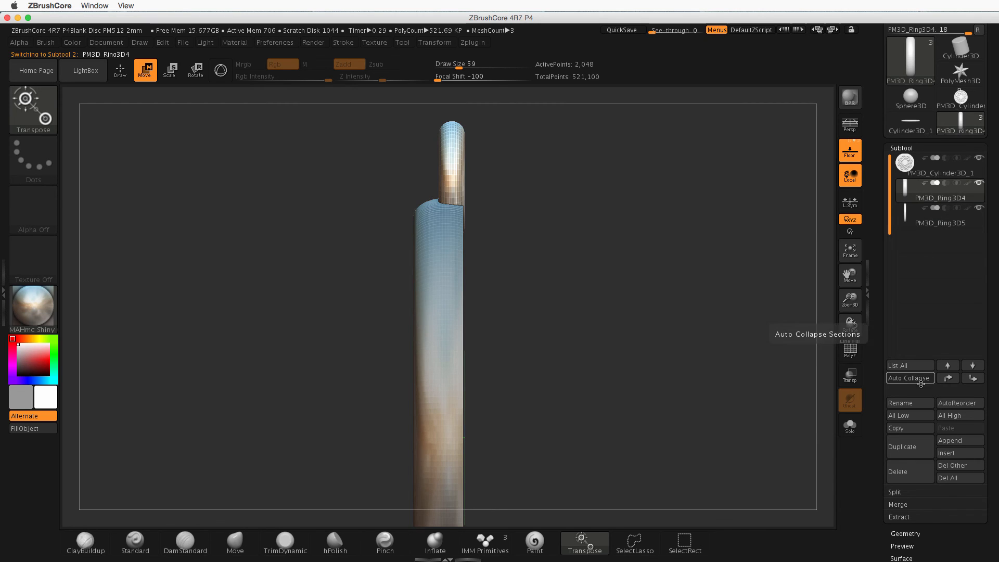
pyautogui.click(916, 406)
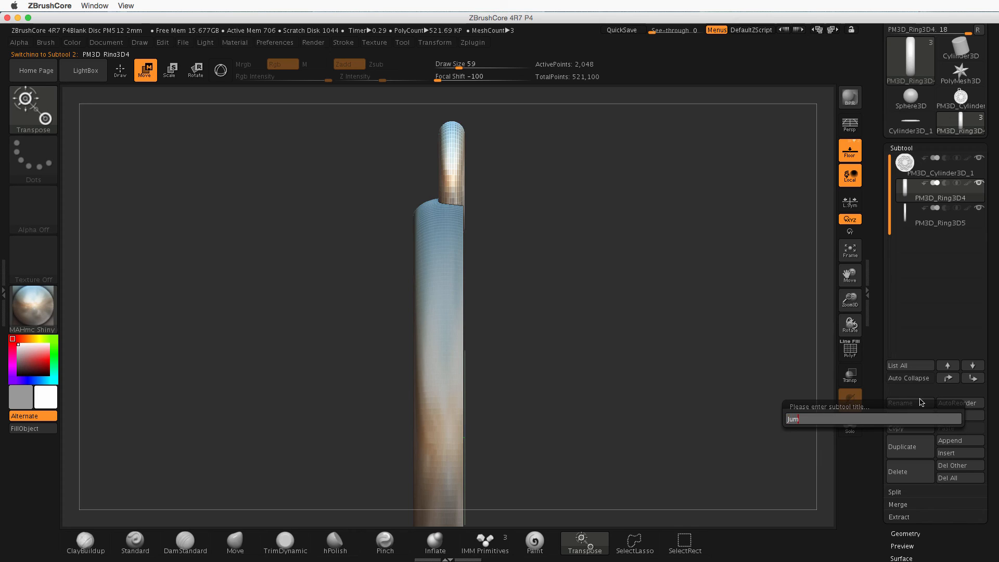
pyautogui.write('Jump rim')
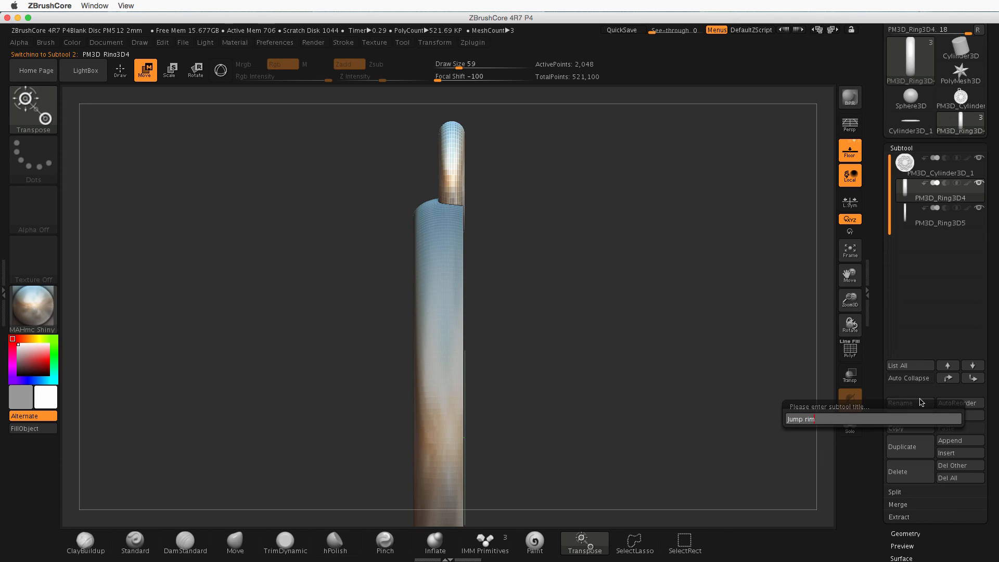
pyautogui.write('g')
pyautogui.press('Return')
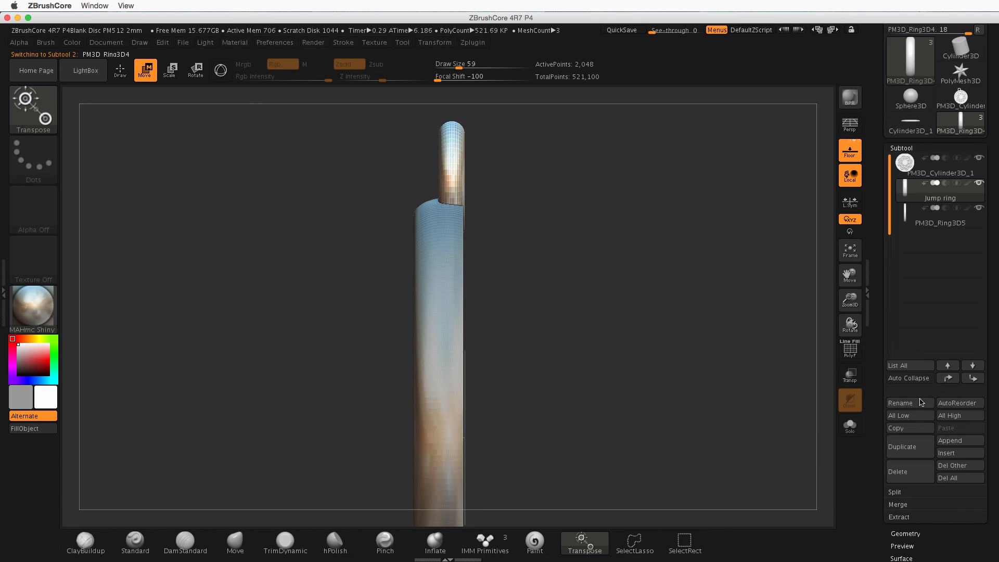
pyautogui.click(942, 224)
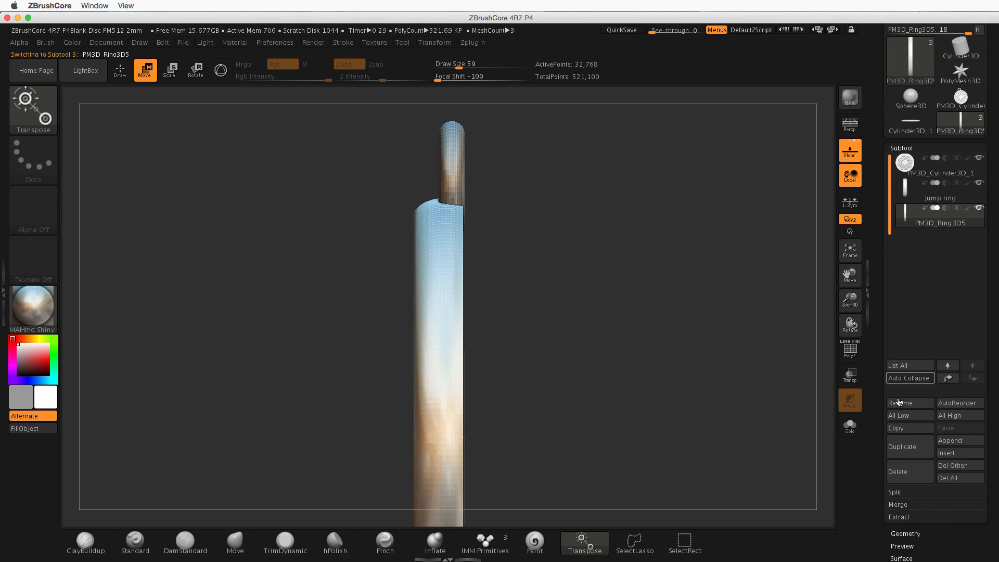
pyautogui.click(916, 404)
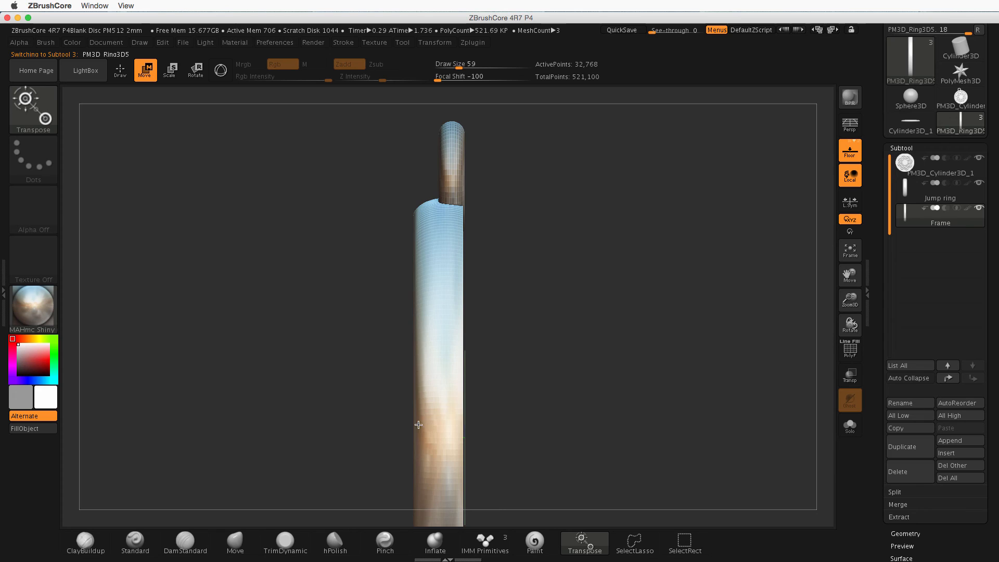
# Step: Use the gizmo to shift the jump ring along Y toward the middle of the frame's thickness and raise it slightly along Z
pyautogui.click(943, 195)
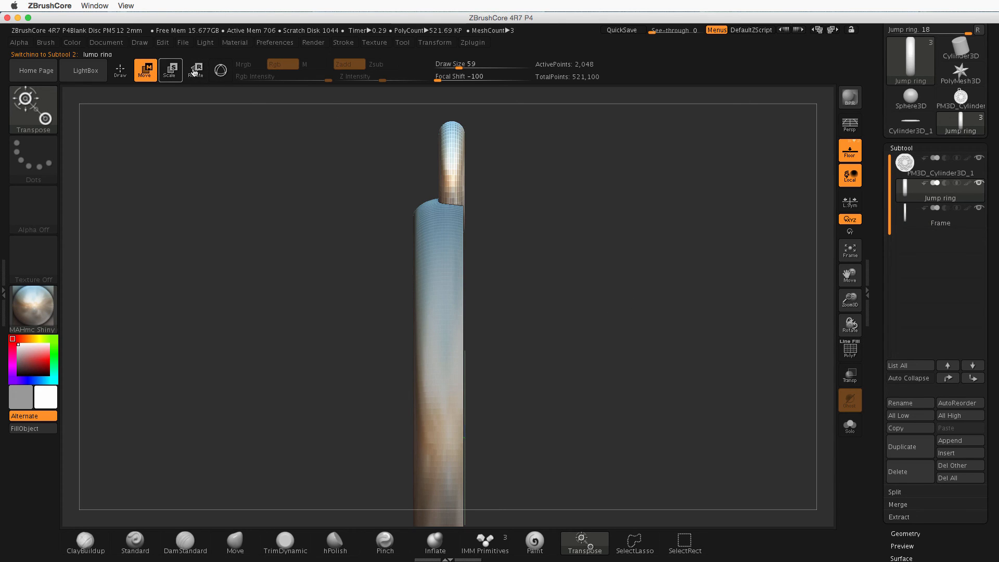
pyautogui.click(225, 73)
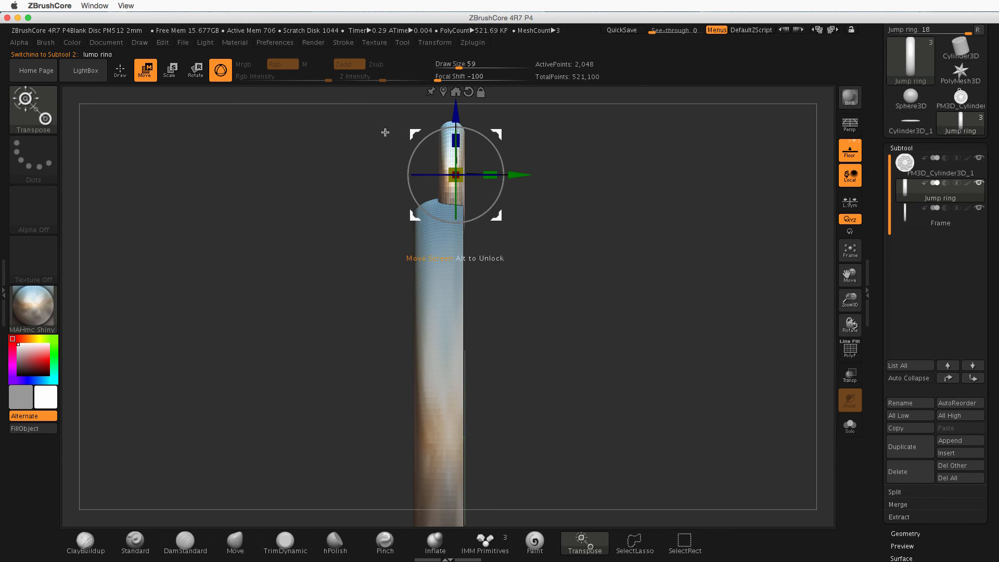
pyautogui.moveTo(519, 175); pyautogui.dragTo(509, 176)
pyautogui.moveTo(506, 281)
pyautogui.mouseDown()
pyautogui.moveTo(486, 279)
pyautogui.moveTo(598, 198)
pyautogui.moveTo(622, 198)
pyautogui.moveTo(647, 167)
pyautogui.moveTo(645, 179)
pyautogui.moveTo(621, 179)
pyautogui.moveTo(623, 214)
pyautogui.moveTo(542, 187)
pyautogui.mouseUp()
pyautogui.moveTo(405, 140); pyautogui.dragTo(403, 134)
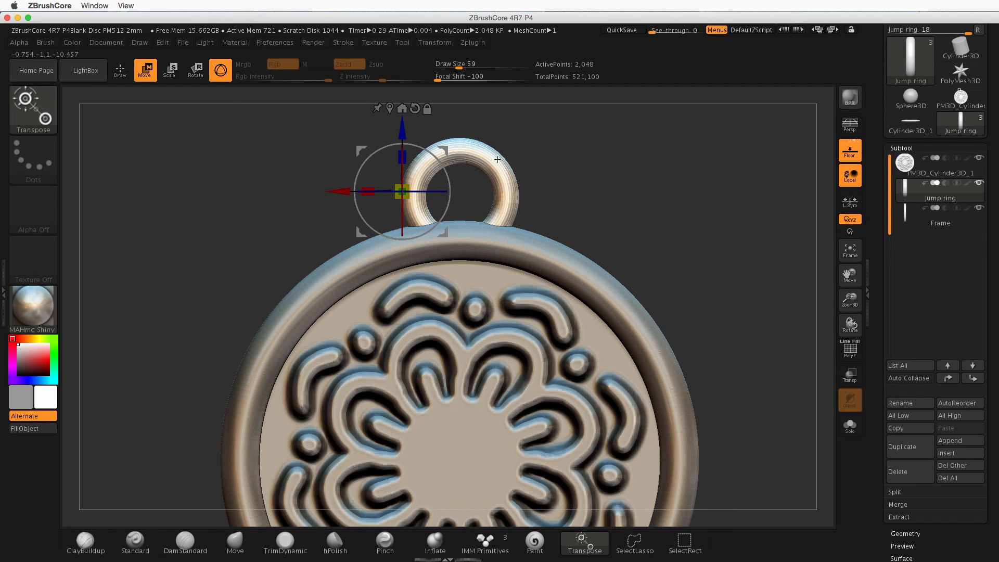
pyautogui.moveTo(595, 209); pyautogui.dragTo(625, 258)
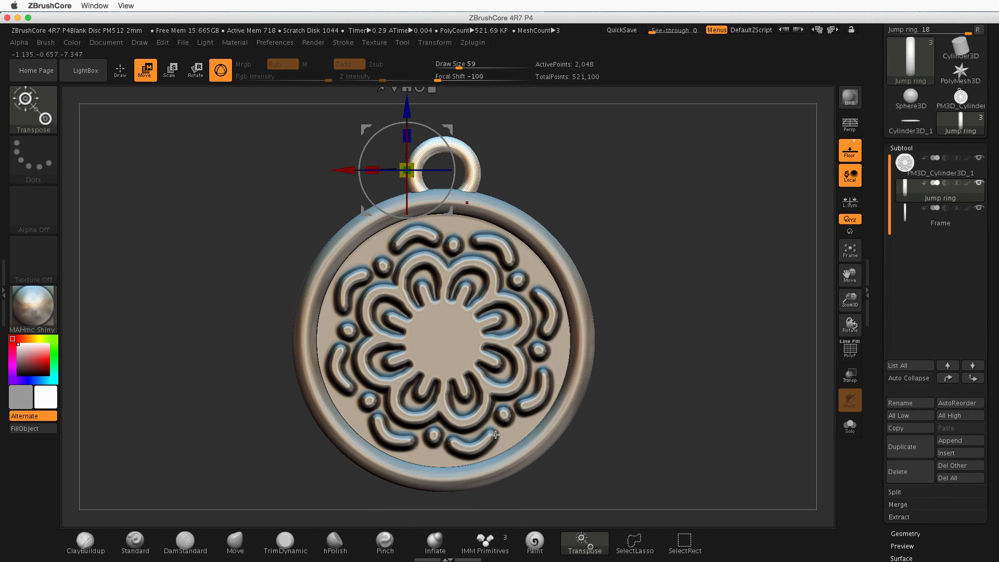
# Step: Show the polyframe and compare the mesh density of the relief disc and the jump ring
pyautogui.click(961, 175)
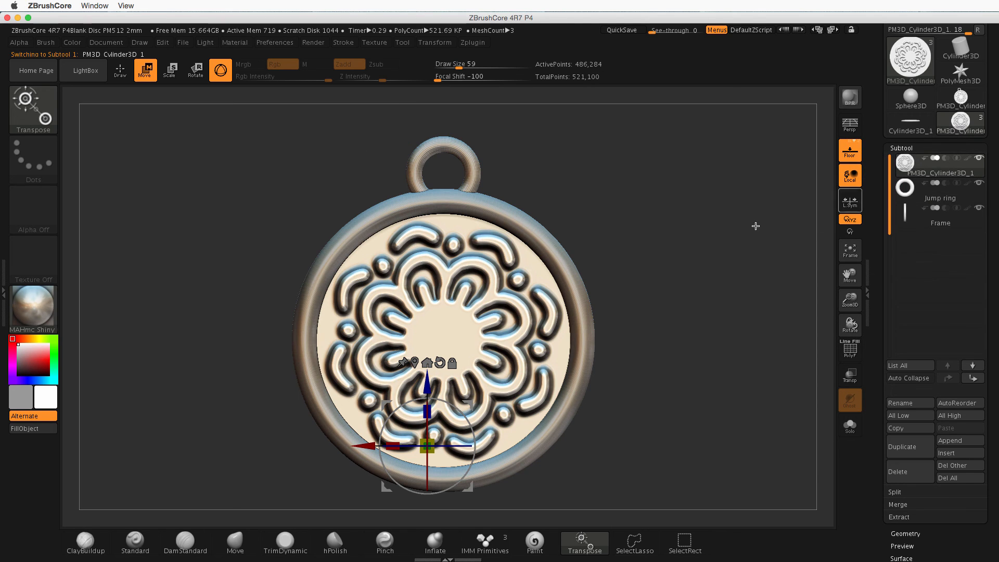
pyautogui.moveTo(621, 299); pyautogui.dragTo(523, 202)
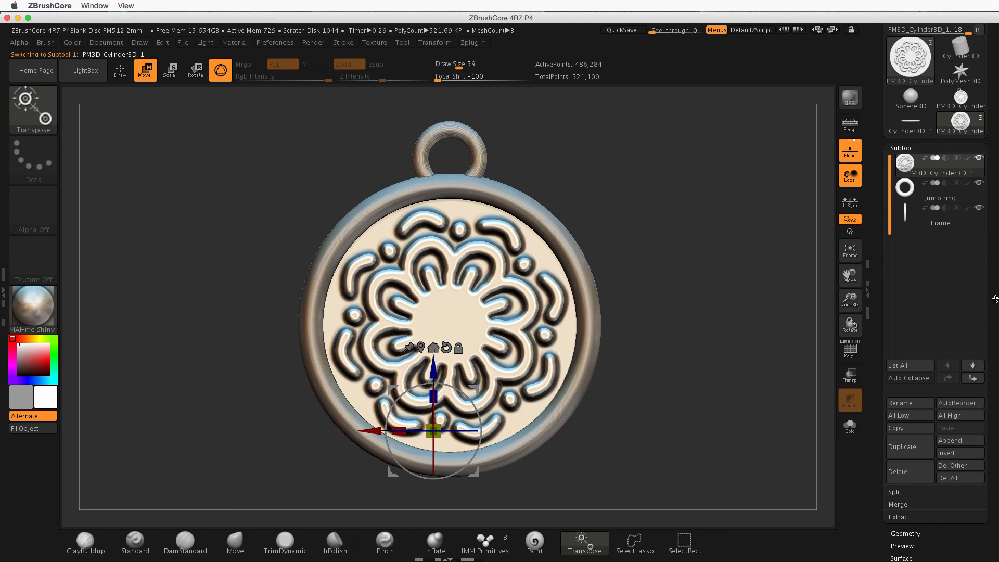
pyautogui.click(849, 356)
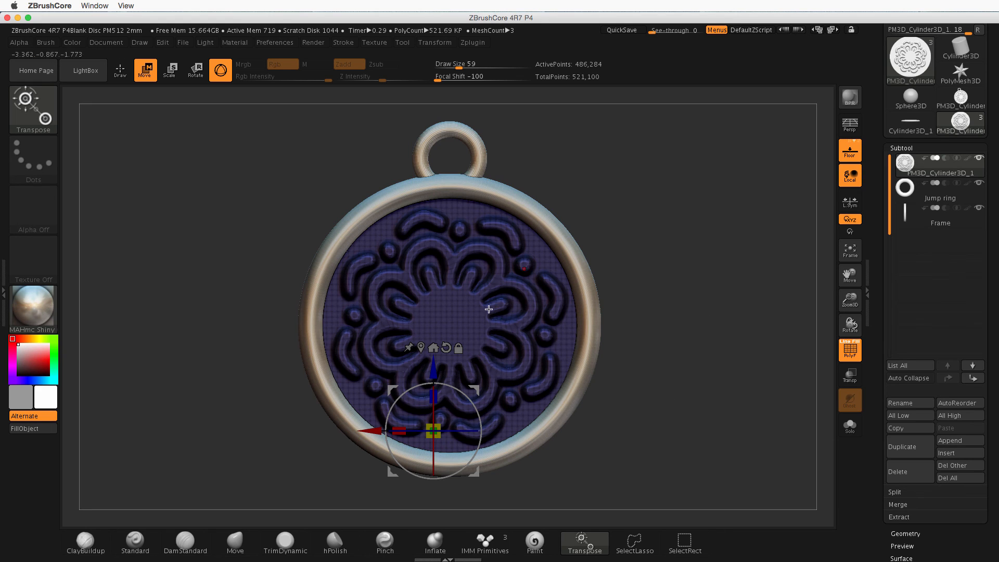
pyautogui.click(973, 198)
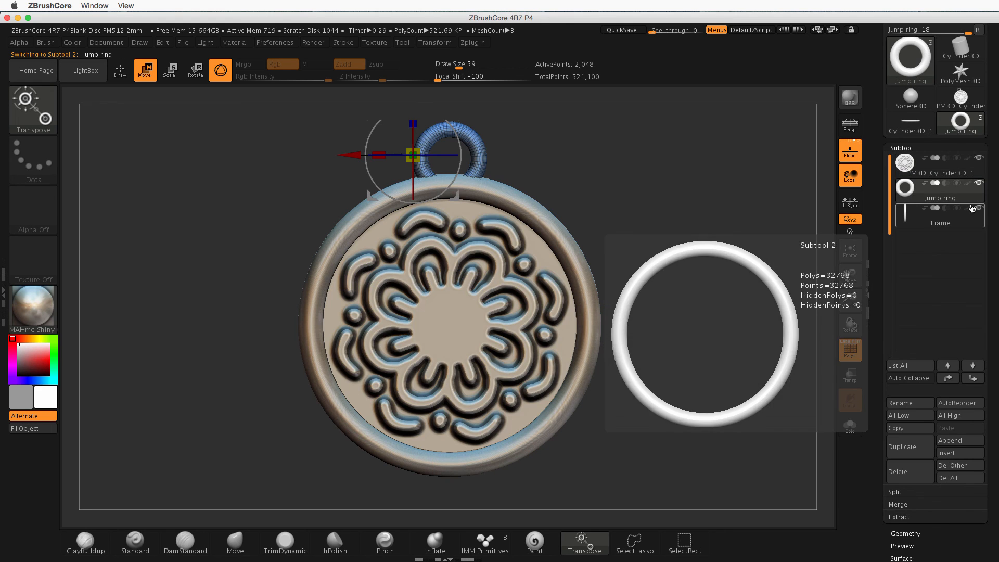
# Step: Select the PM3D_Cylinder3D_1 disc subtool and merge the jump ring and frame down into it
pyautogui.click(960, 228)
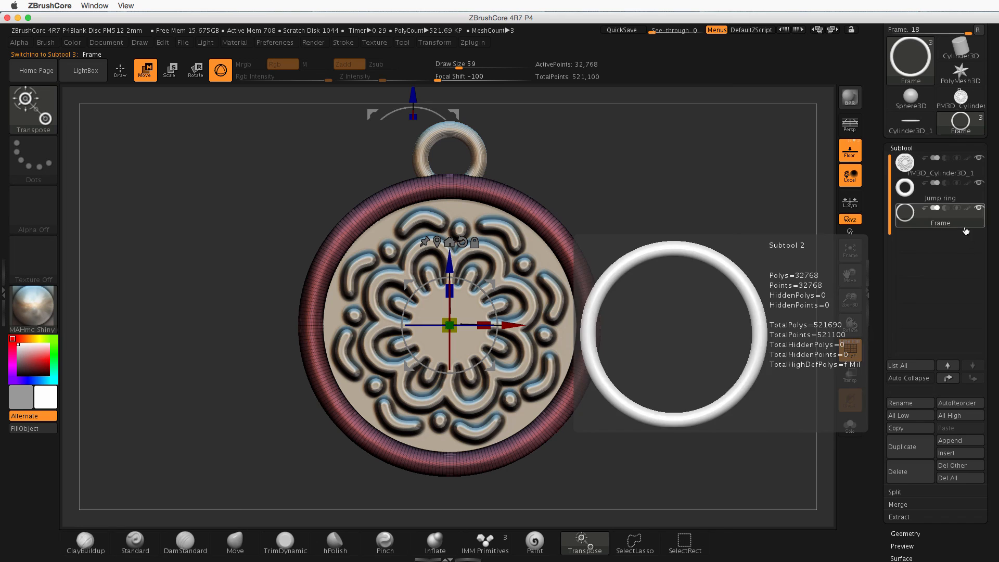
pyautogui.click(958, 172)
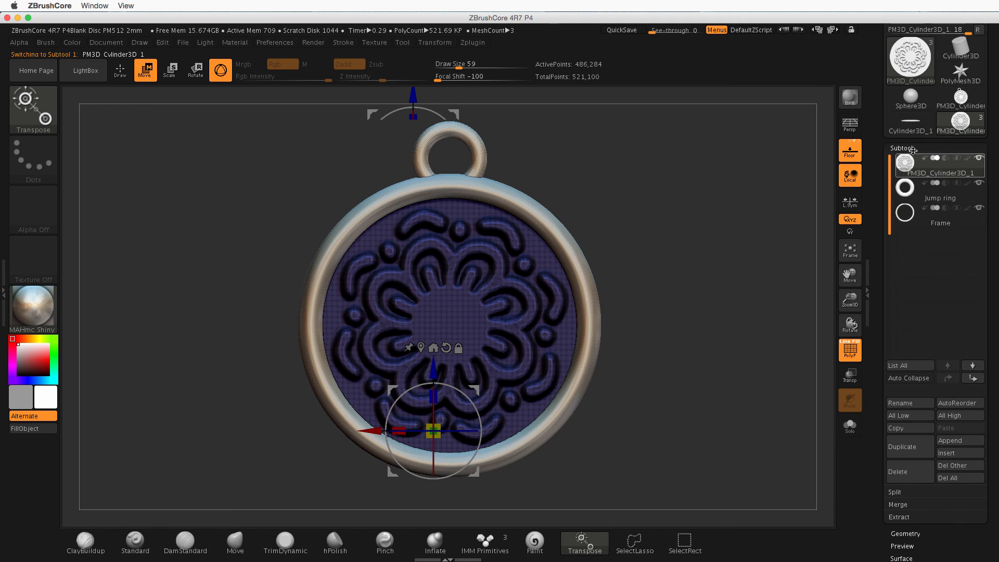
pyautogui.scroll(-3, 989, 302)
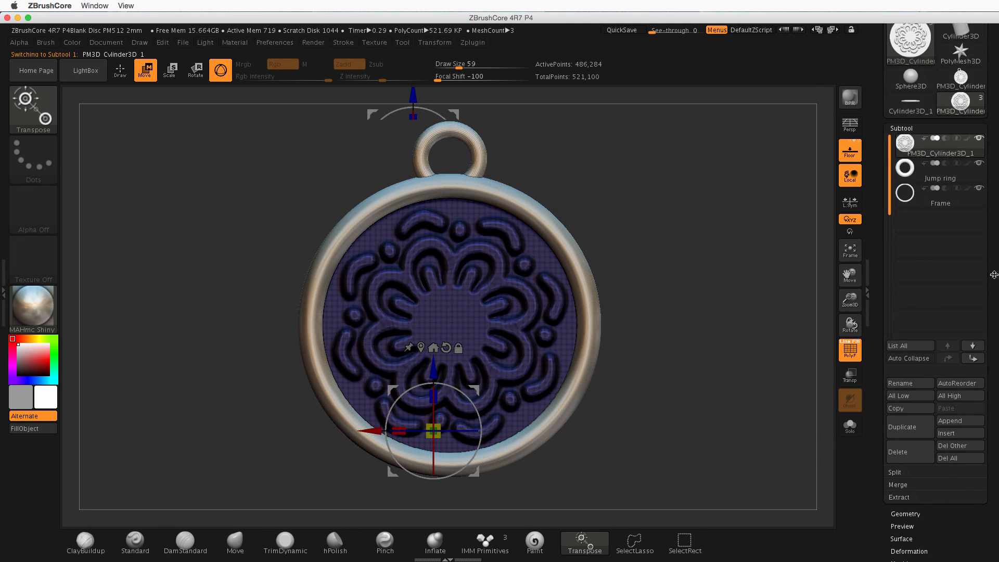
pyautogui.click(905, 433)
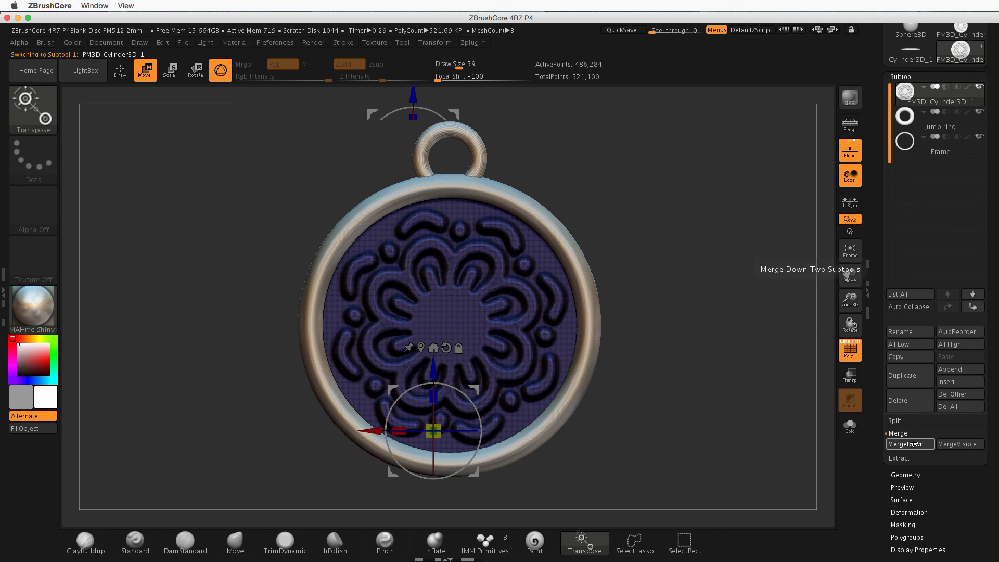
pyautogui.click(913, 444)
pyautogui.click(916, 445)
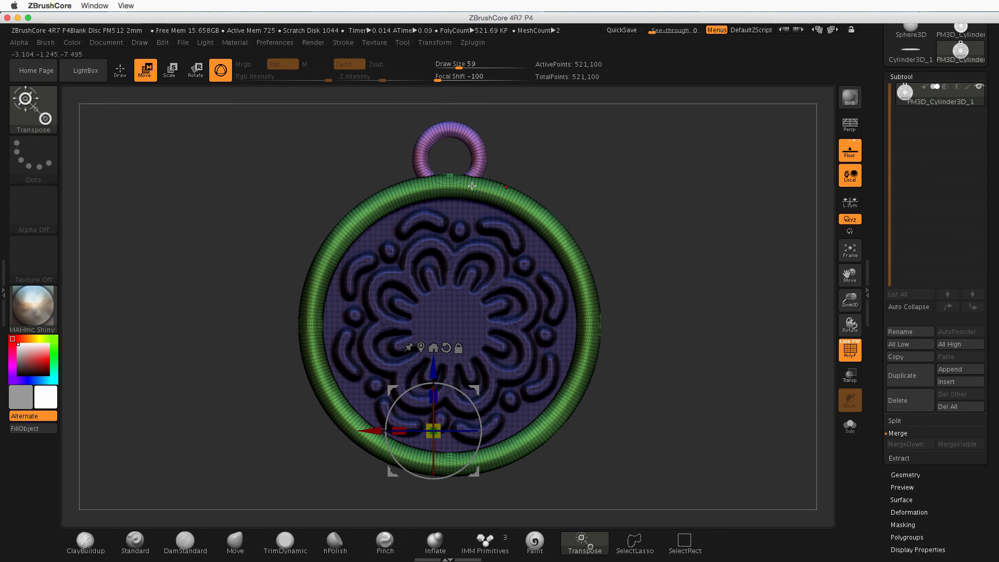
# Step: Hide the polyframe and switch from the gizmo to the transpose line with the pendant seen edge-on
pyautogui.moveTo(635, 292); pyautogui.dragTo(664, 304)
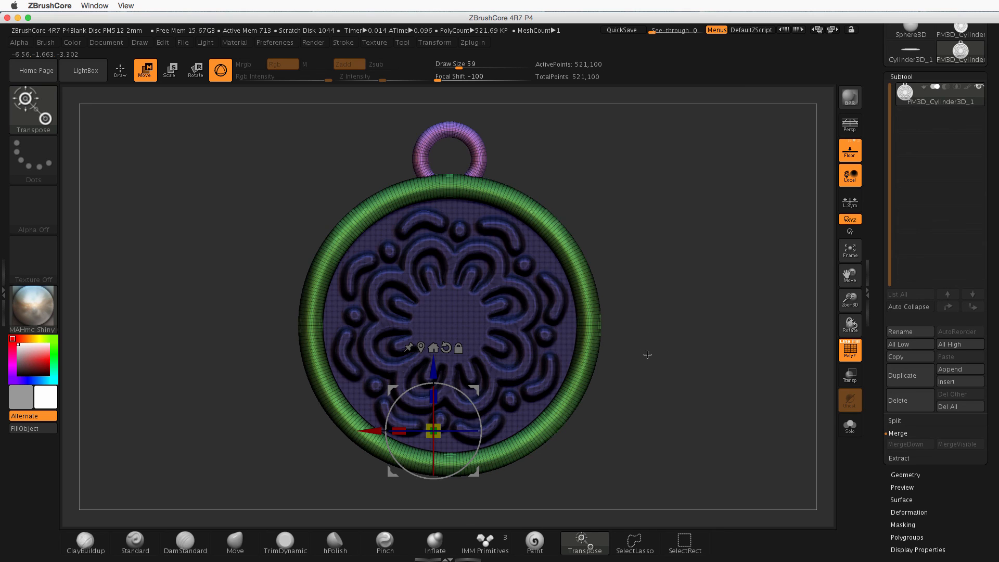
pyautogui.moveTo(647, 352); pyautogui.dragTo(571, 305)
pyautogui.click(850, 350)
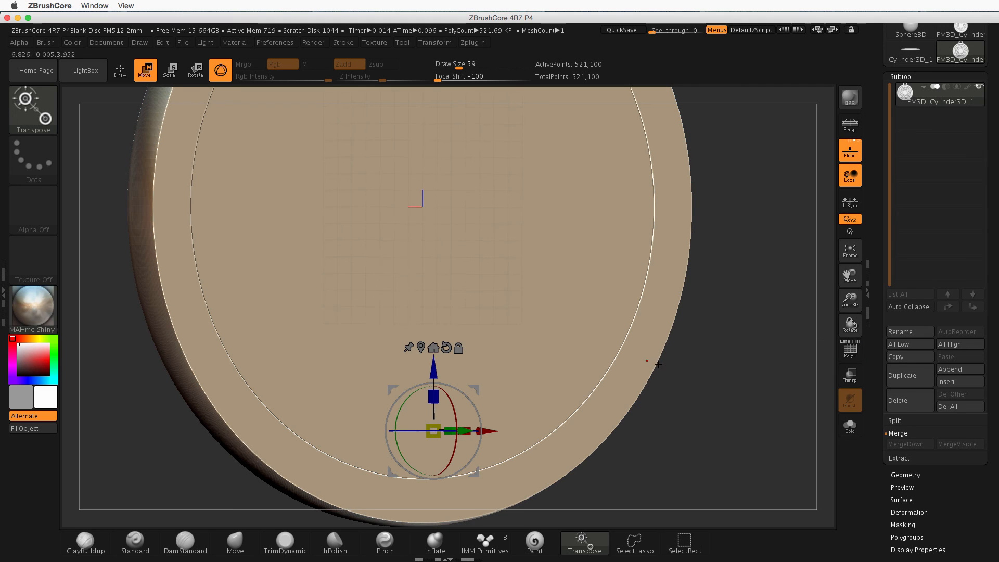
pyautogui.moveTo(676, 379); pyautogui.dragTo(697, 418)
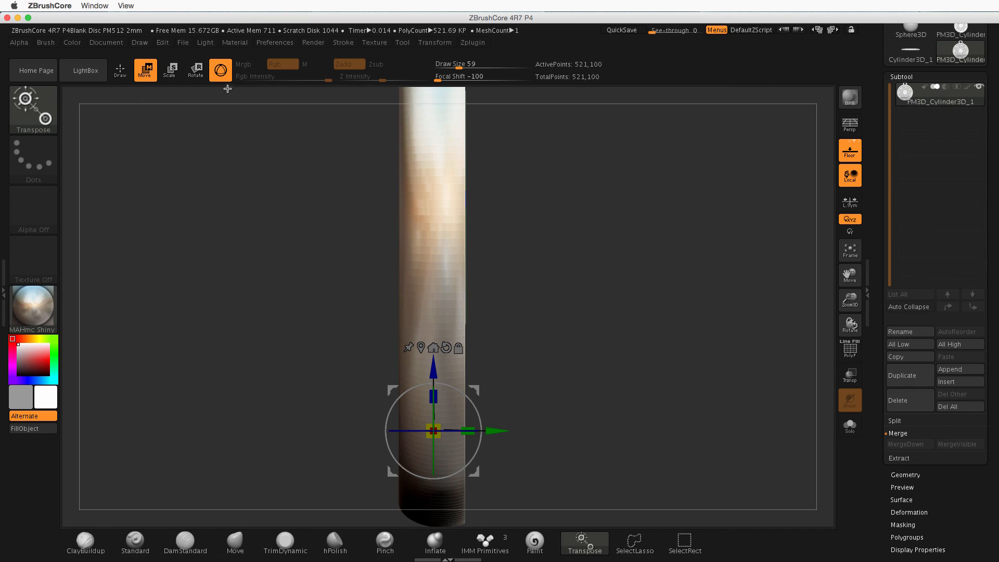
pyautogui.click(220, 70)
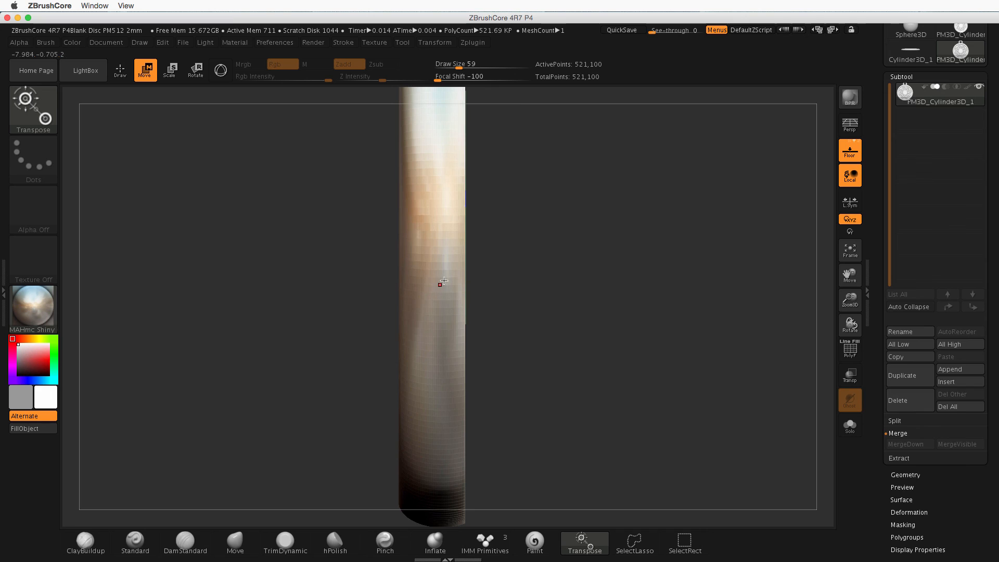
pyautogui.moveTo(462, 277); pyautogui.dragTo(324, 277)
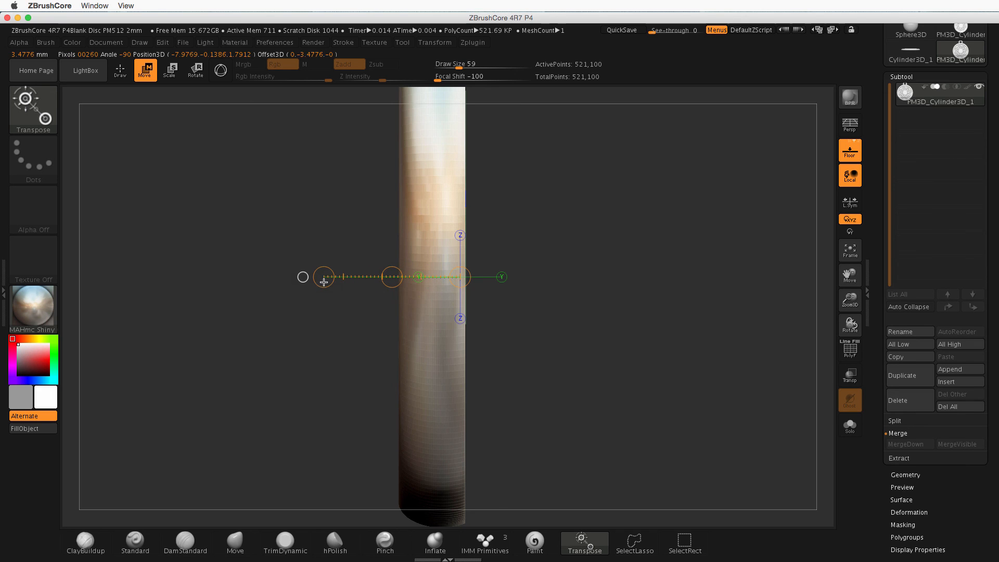
pyautogui.click(454, 278)
pyautogui.hotkey('ctrl', 'z')
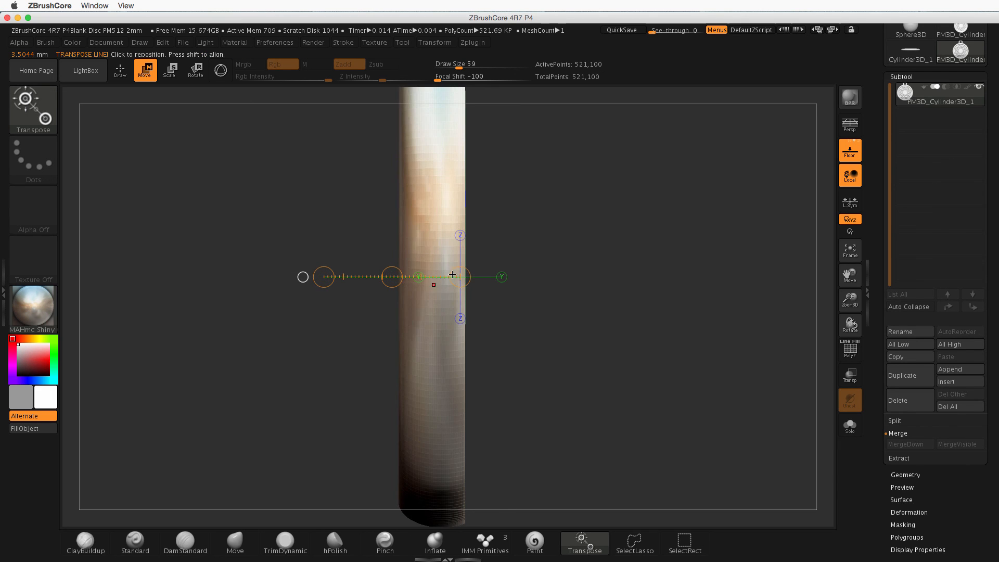
# Step: Draw a transpose line about 4.4 mm long along Y across the pendant's edge and use it to slightly flatten the back
pyautogui.moveTo(406, 238); pyautogui.dragTo(580, 238)
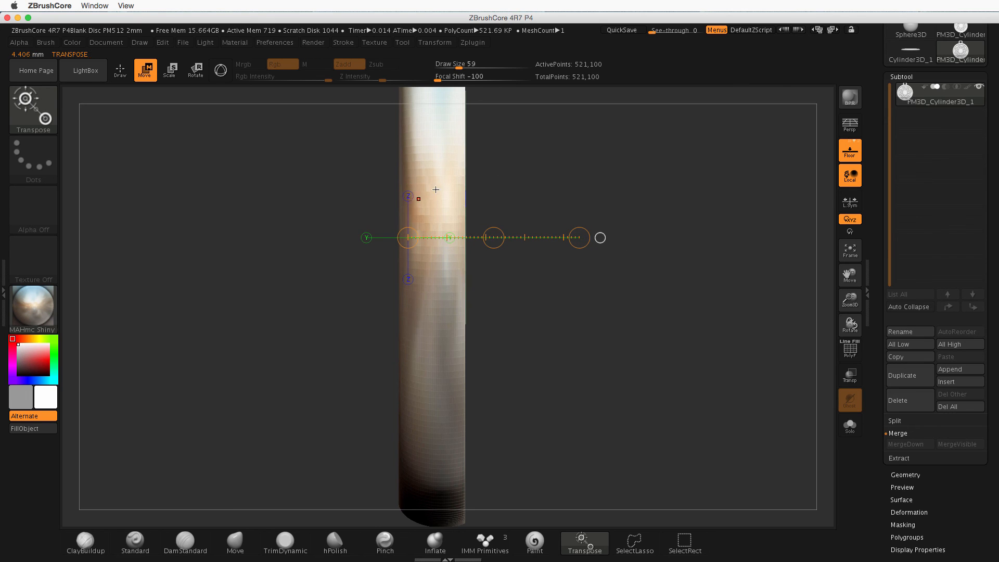
pyautogui.moveTo(409, 238); pyautogui.dragTo(464, 257)
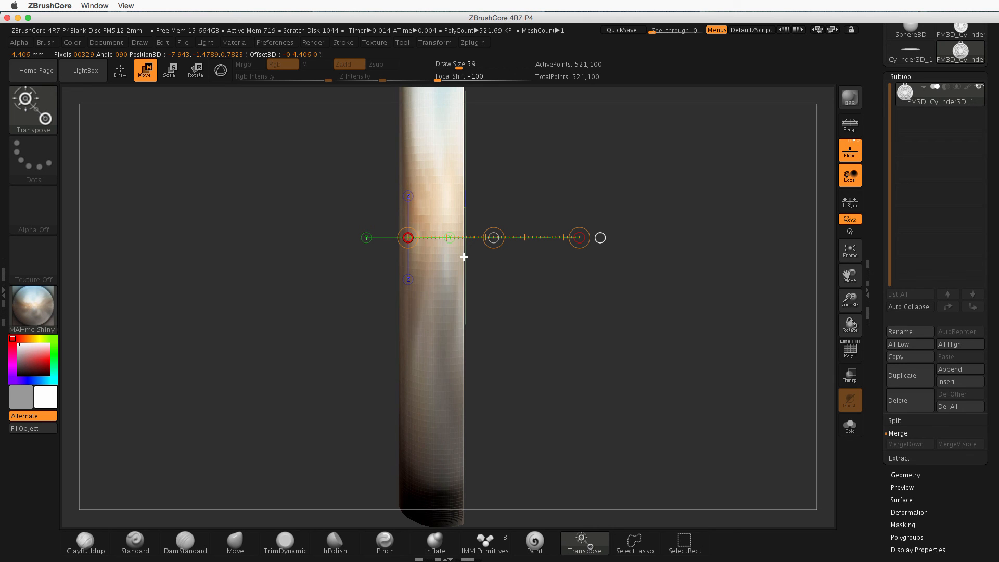
pyautogui.moveTo(586, 296); pyautogui.dragTo(275, 319)
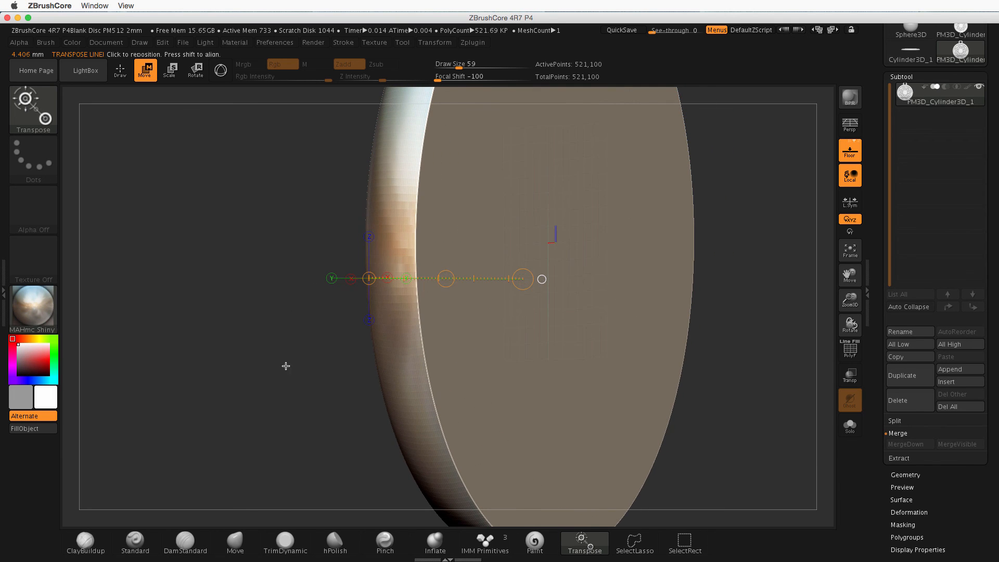
# Step: Adjust the flattening along the transpose line until the backs of the frame and disc form one flush surface
pyautogui.moveTo(286, 365); pyautogui.dragTo(307, 352)
pyautogui.moveTo(496, 309); pyautogui.dragTo(371, 280)
pyautogui.click(369, 278)
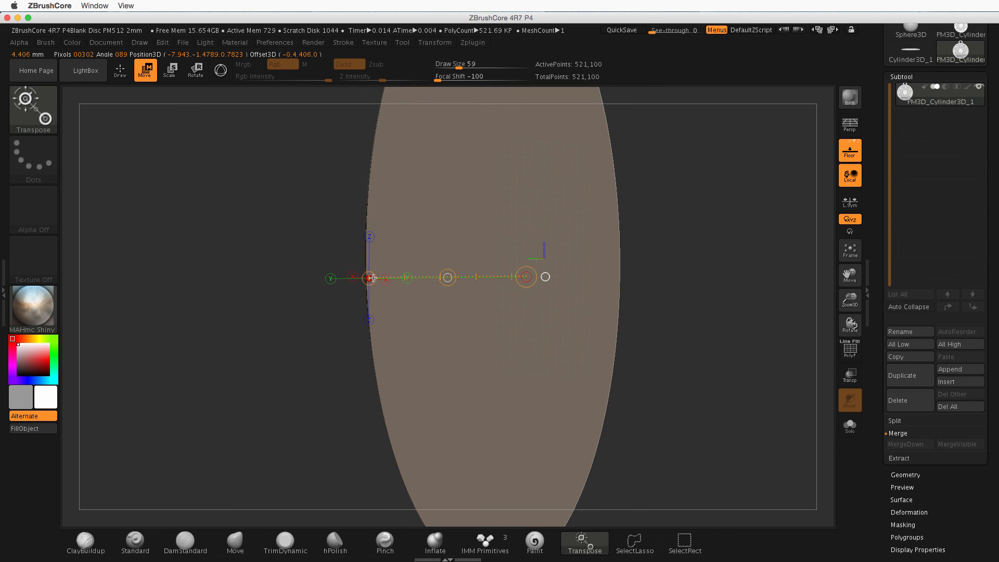
pyautogui.moveTo(426, 278); pyautogui.dragTo(436, 277)
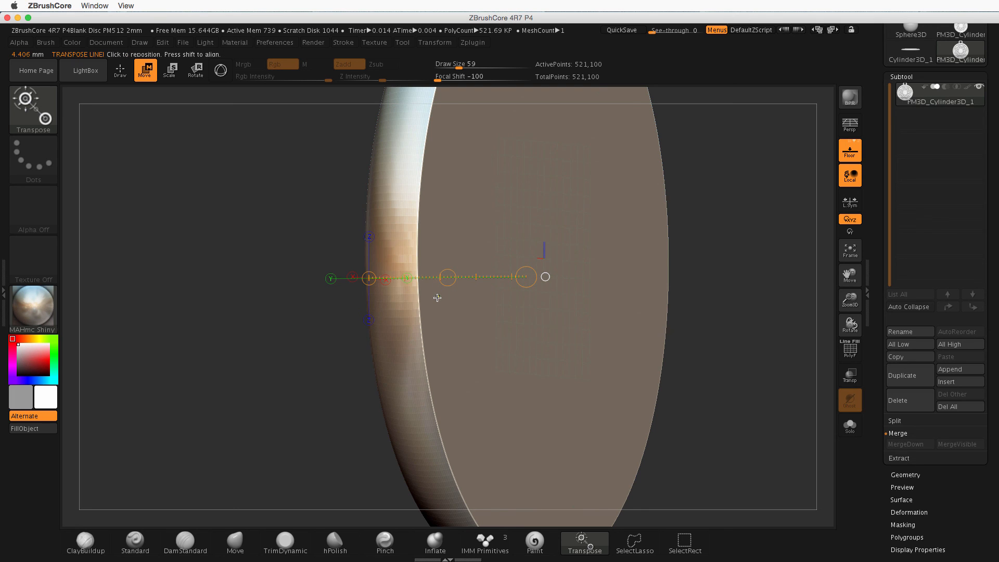
pyautogui.click(366, 278)
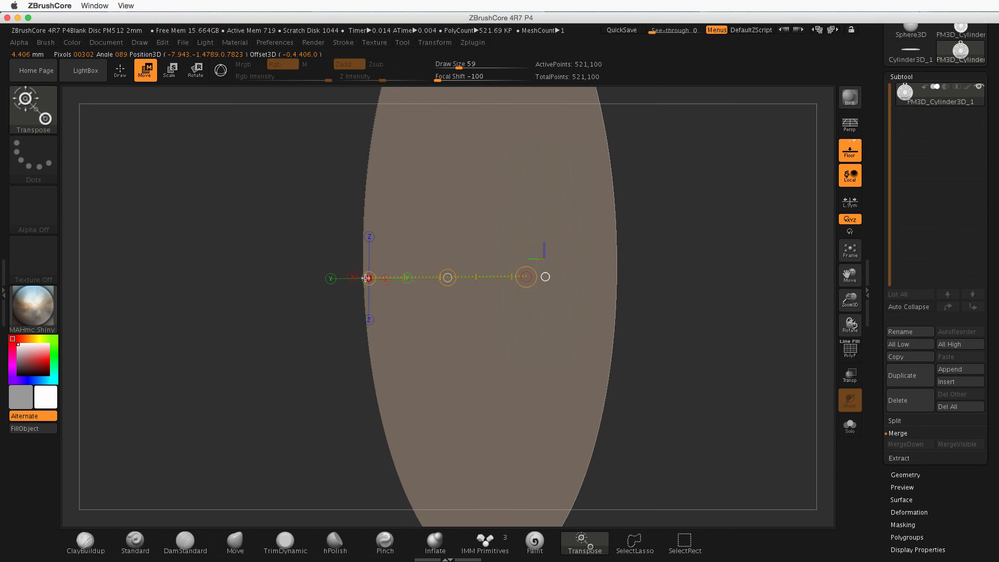
pyautogui.moveTo(367, 278); pyautogui.dragTo(441, 285)
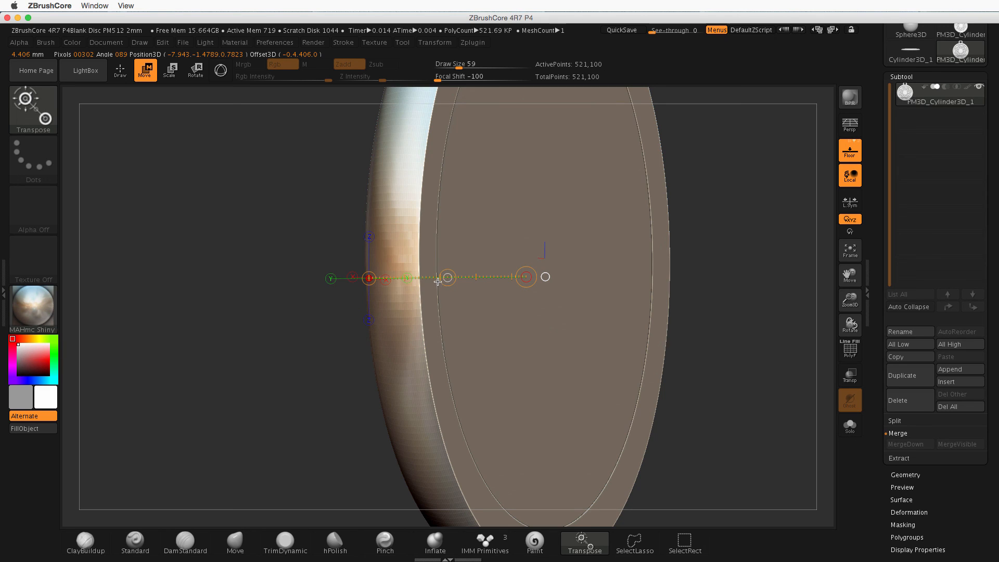
pyautogui.moveTo(431, 280)
pyautogui.mouseDown()
pyautogui.moveTo(420, 280)
pyautogui.moveTo(446, 281)
pyautogui.mouseUp()
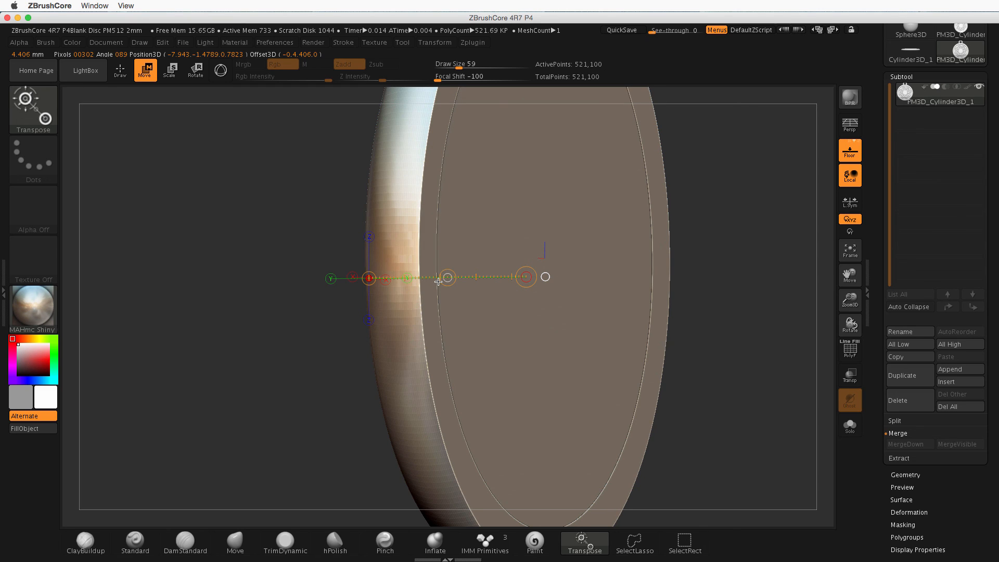
pyautogui.moveTo(433, 280); pyautogui.dragTo(434, 281)
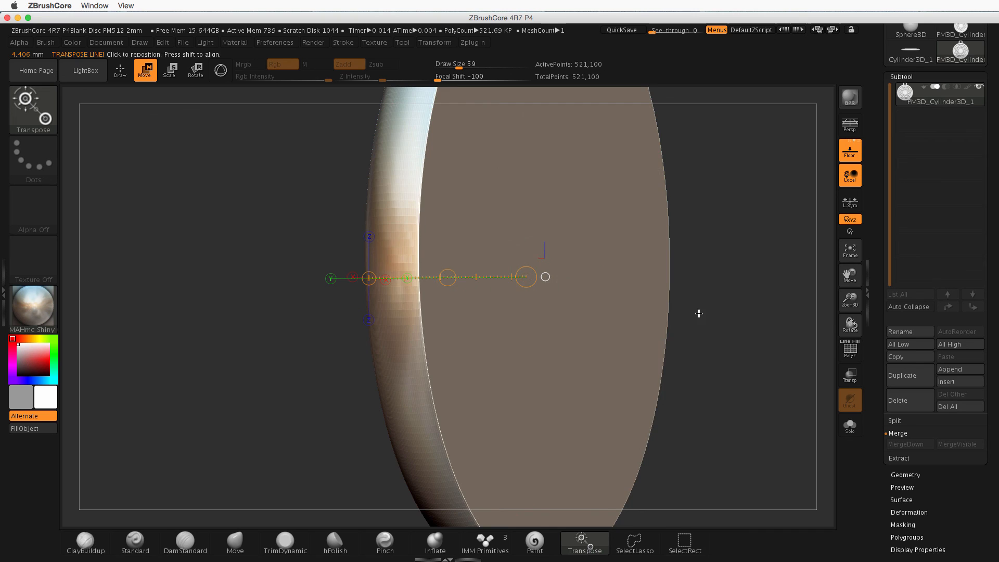
# Step: Show the polyframe and isolate the relief disc's polygroup, hiding the frame and jump ring
pyautogui.keyDown('shift'); pyautogui.moveTo(699, 314); pyautogui.dragTo(709, 312); pyautogui.keyUp('shift')
pyautogui.moveTo(533, 379)
pyautogui.mouseDown()
pyautogui.moveTo(480, 272)
pyautogui.moveTo(596, 280)
pyautogui.mouseUp()
pyautogui.keyDown('alt'); pyautogui.moveTo(476, 247); pyautogui.dragTo(627, 233); pyautogui.keyUp('alt')
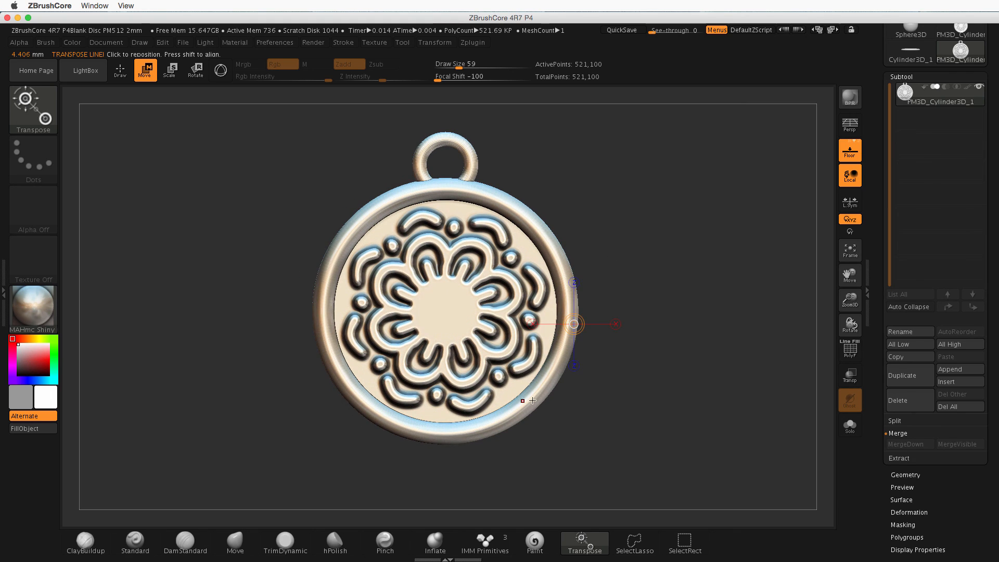
pyautogui.keyDown('alt'); pyautogui.moveTo(541, 441); pyautogui.dragTo(560, 446); pyautogui.keyUp('alt')
pyautogui.keyDown('alt'); pyautogui.moveTo(631, 217); pyautogui.dragTo(643, 215); pyautogui.keyUp('alt')
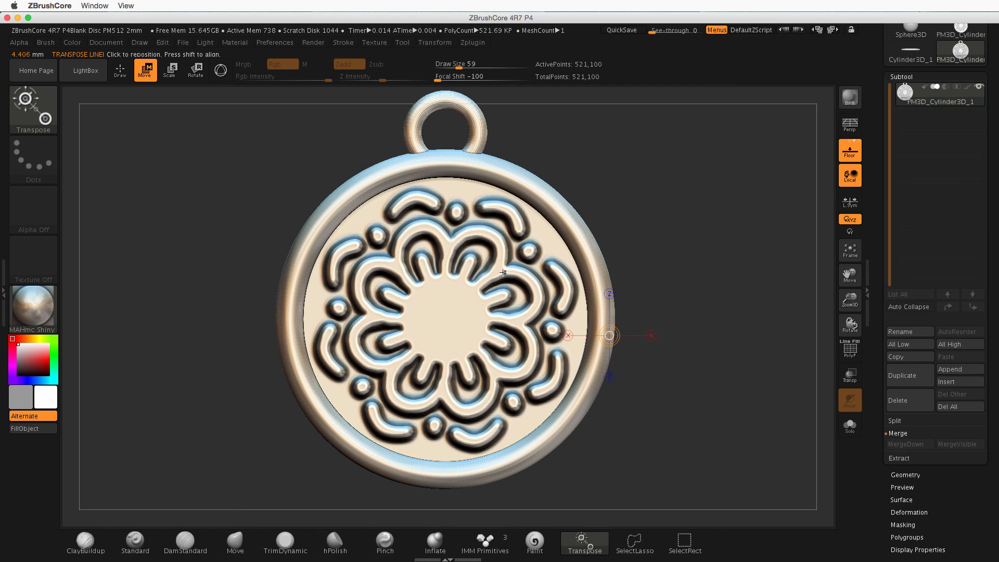
pyautogui.click(851, 353)
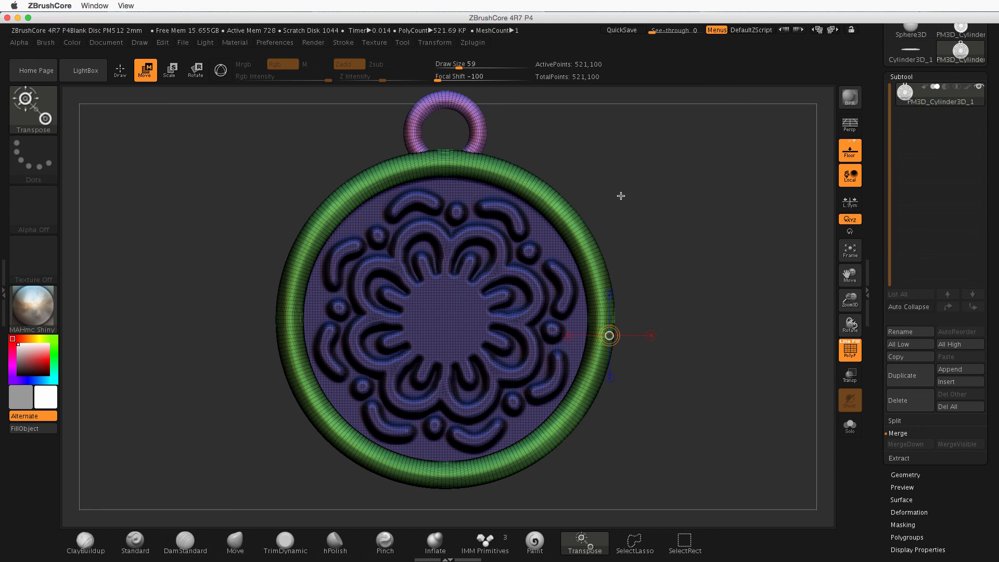
pyautogui.keyDown('alt'); pyautogui.moveTo(622, 217); pyautogui.dragTo(631, 223); pyautogui.keyUp('alt')
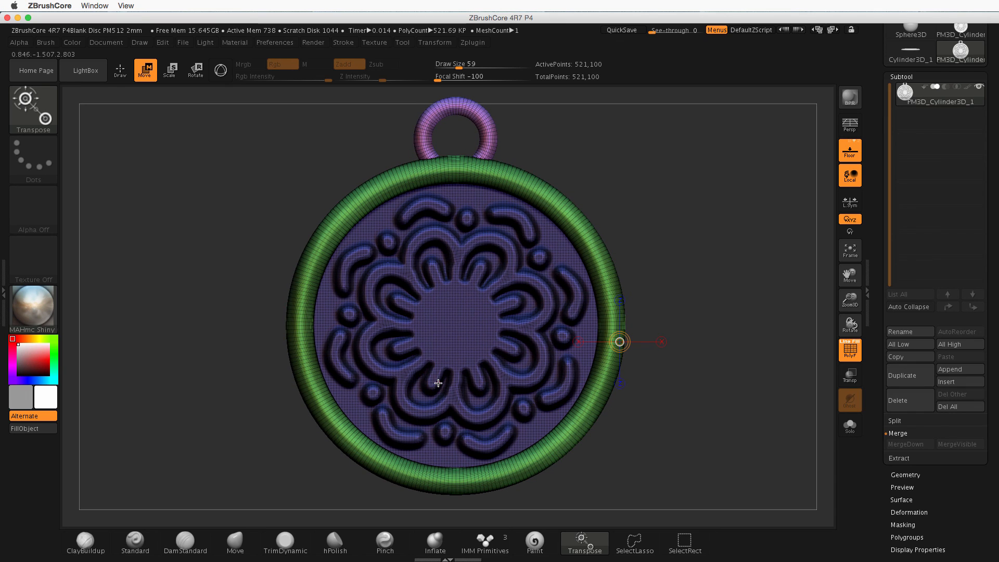
pyautogui.click(119, 78)
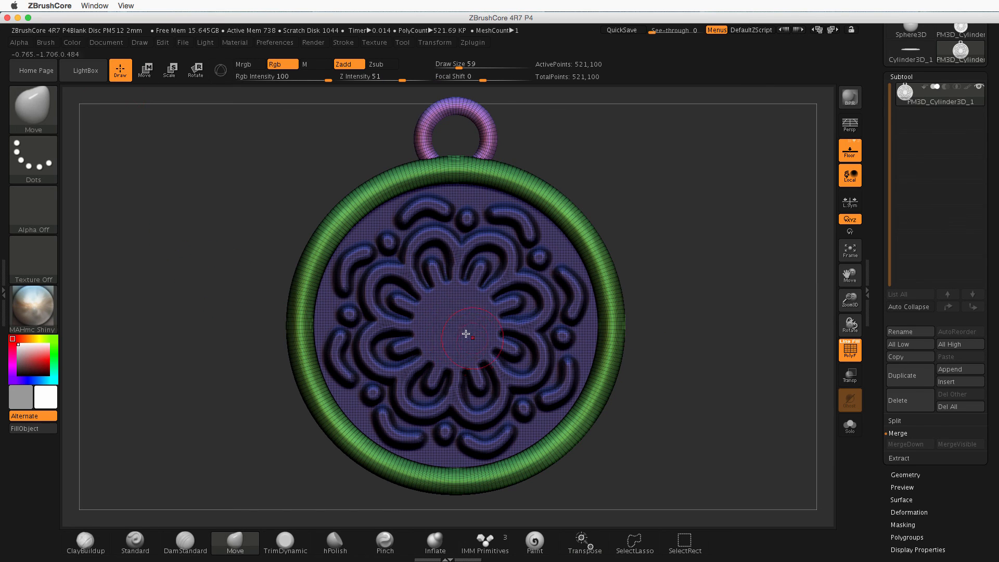
pyautogui.hotkey('ctrl', 'shift')
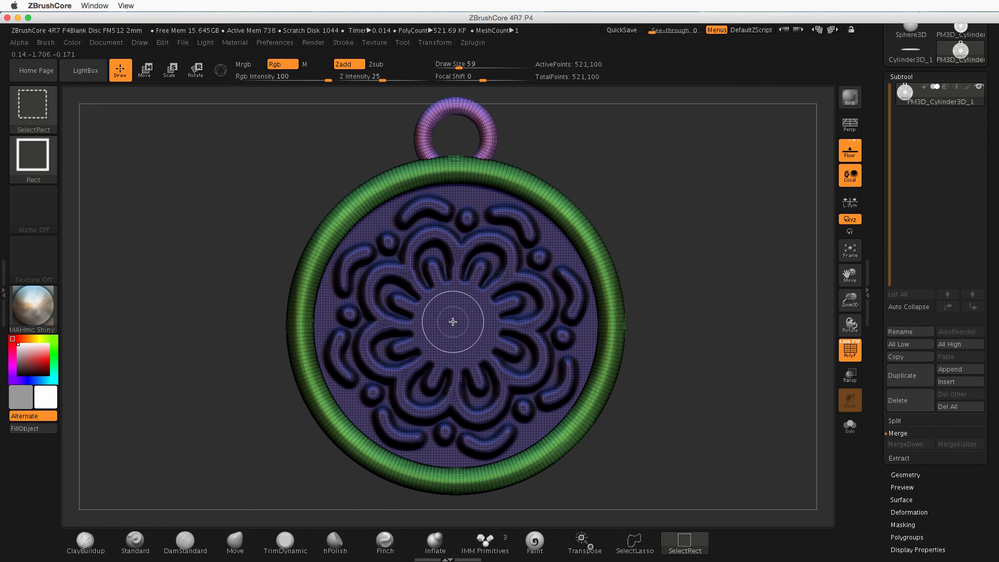
pyautogui.keyDown('ctrl'); pyautogui.keyDown('shift'); pyautogui.click(26, 113); pyautogui.keyUp('shift'); pyautogui.keyUp('ctrl')
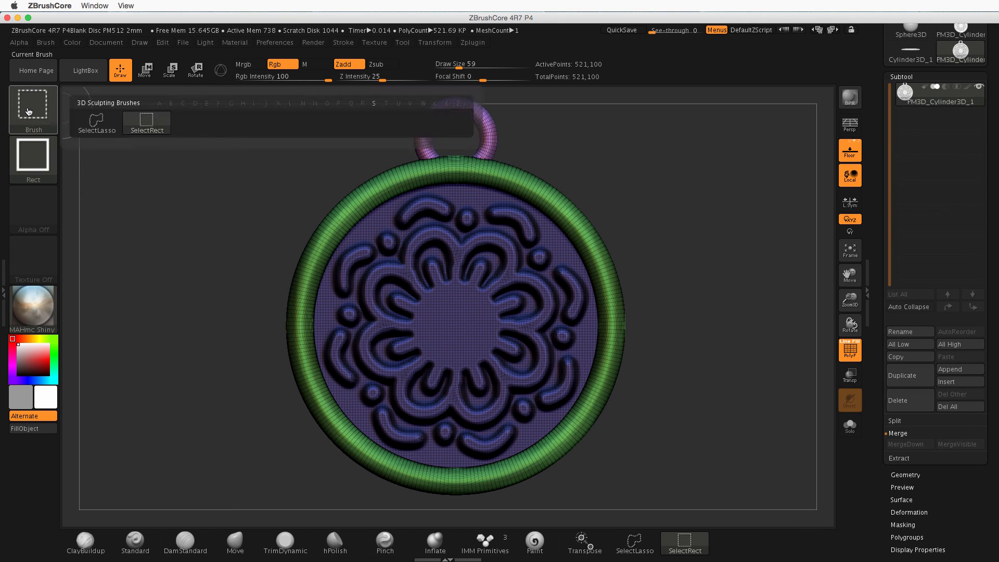
pyautogui.hotkey('ctrl', 'shift')
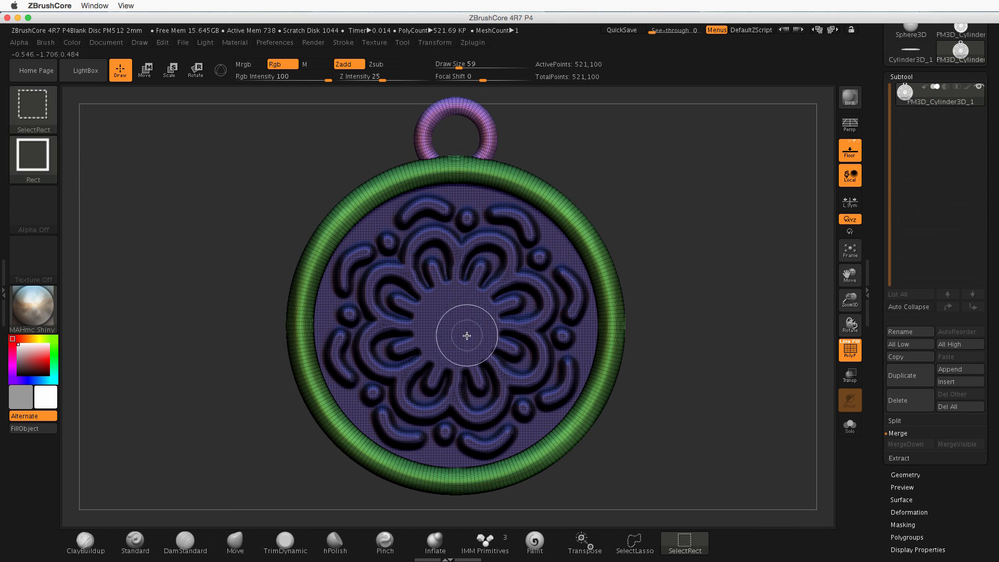
pyautogui.keyDown('ctrl'); pyautogui.keyDown('shift'); pyautogui.click(460, 319); pyautogui.keyUp('shift'); pyautogui.keyUp('ctrl')
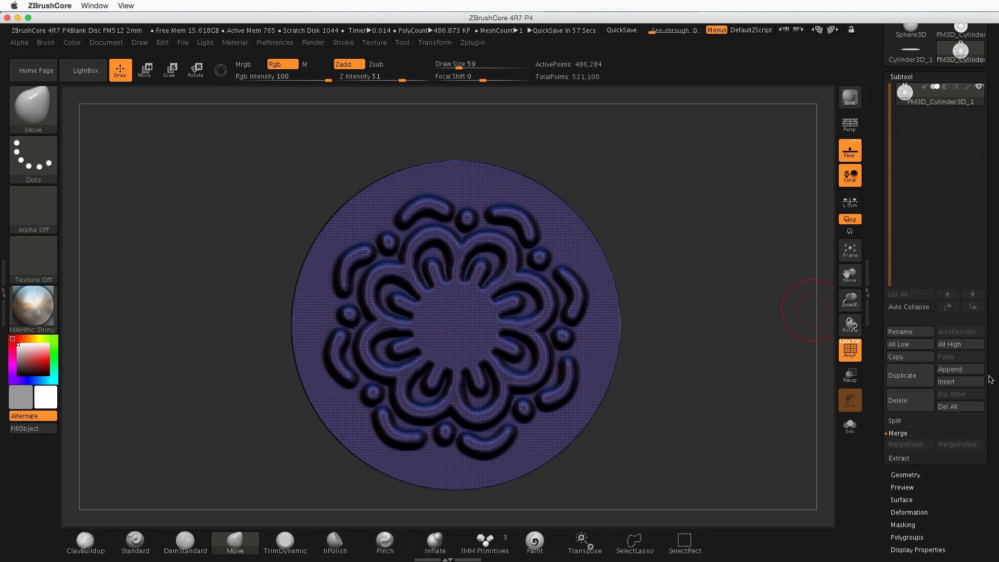
# Step: Use the Deformation Rotate to turn the isolated disc slightly about its thickness axis, aligning the floral pattern symmetrically with the vertical
pyautogui.scroll(-5, 990, 379)
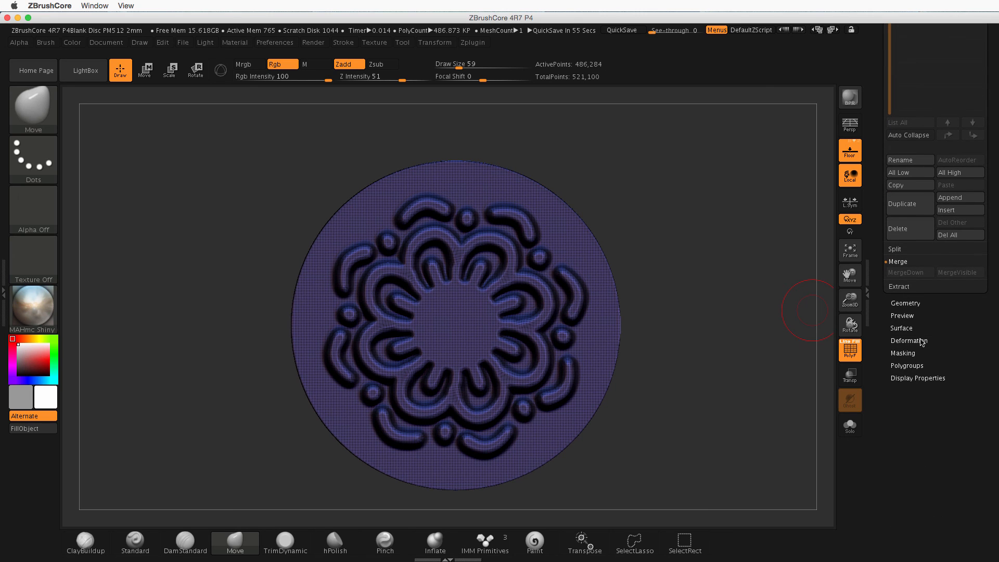
pyautogui.click(920, 340)
pyautogui.moveTo(660, 411); pyautogui.dragTo(651, 302)
pyautogui.click(146, 71)
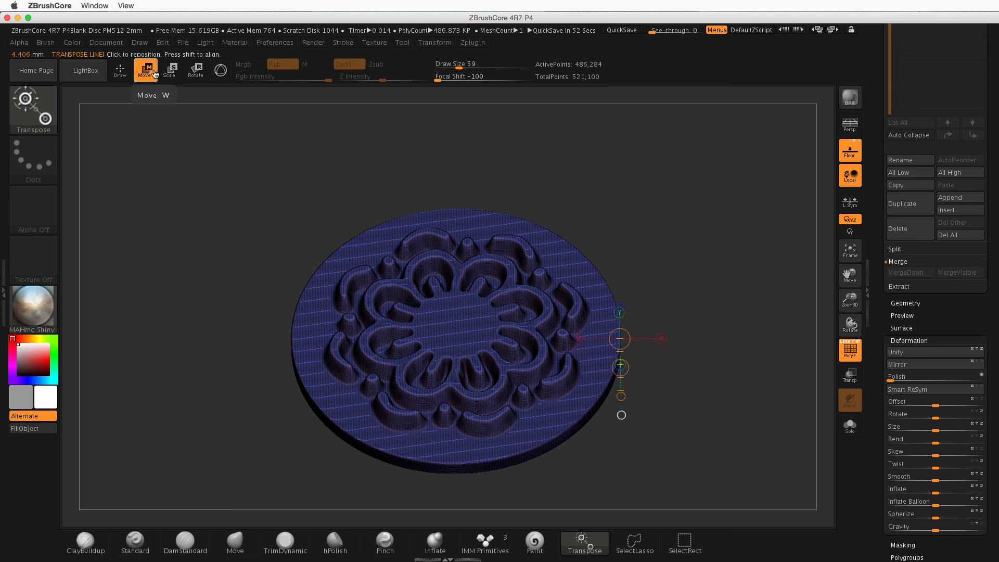
pyautogui.moveTo(725, 302); pyautogui.dragTo(689, 329)
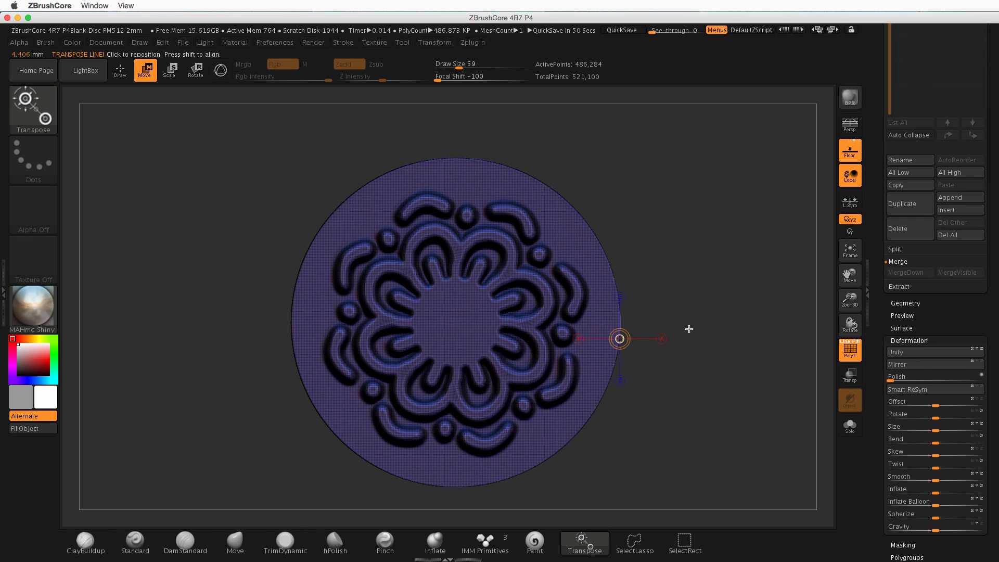
pyautogui.click(125, 78)
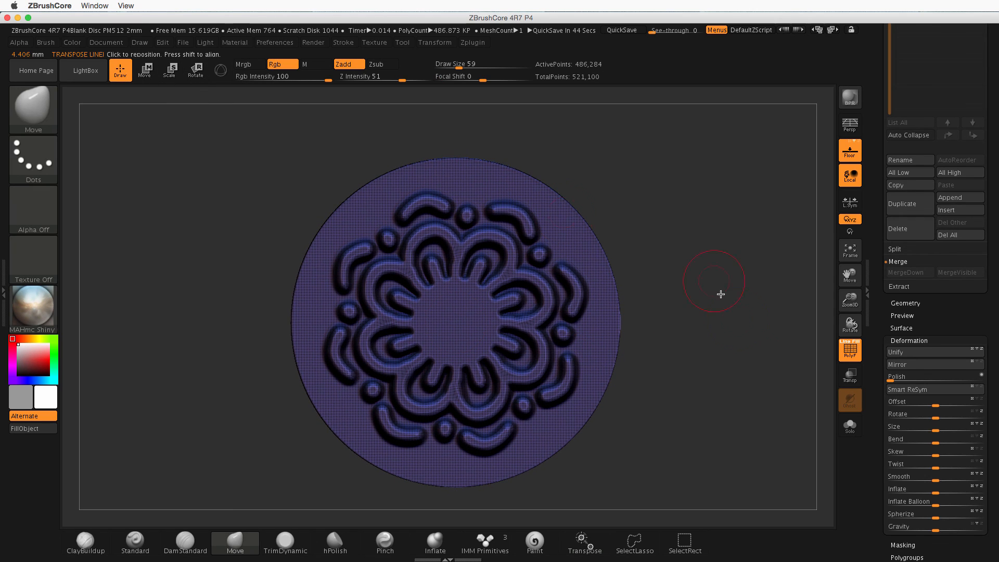
pyautogui.scroll(-5, 991, 390)
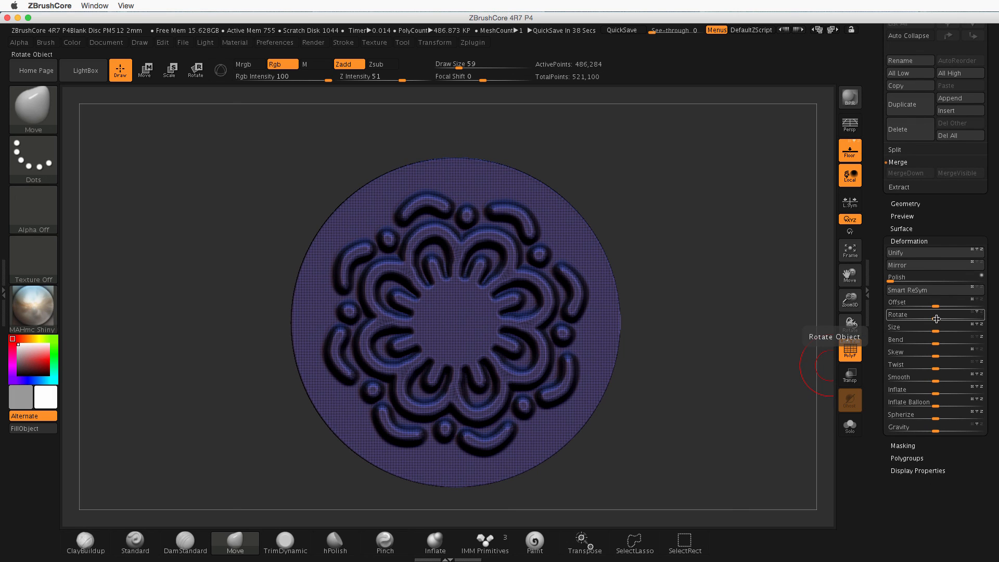
pyautogui.moveTo(937, 318); pyautogui.dragTo(938, 320)
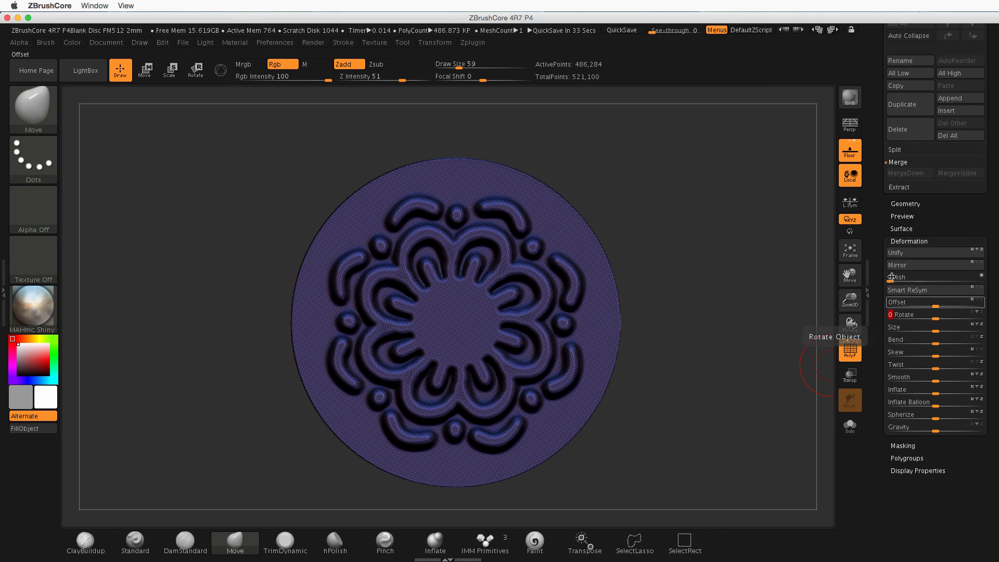
# Step: Unhide the frame and jump ring around the relief disc, and isolate only the jump ring's polygroup
pyautogui.hotkey('ctrl', 'shift')
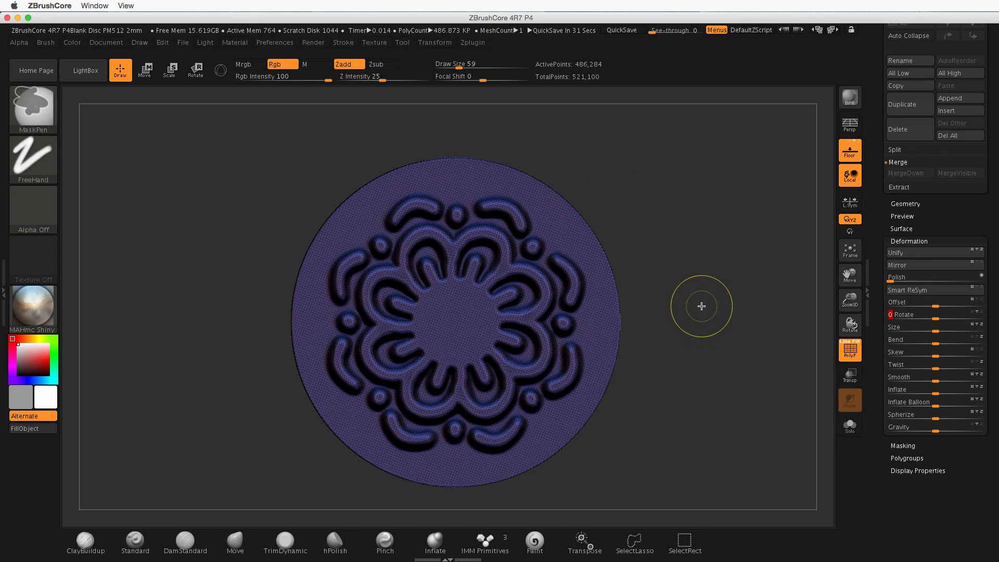
pyautogui.keyDown('ctrl'); pyautogui.keyDown('shift'); pyautogui.click(752, 267); pyautogui.keyUp('shift'); pyautogui.keyUp('ctrl')
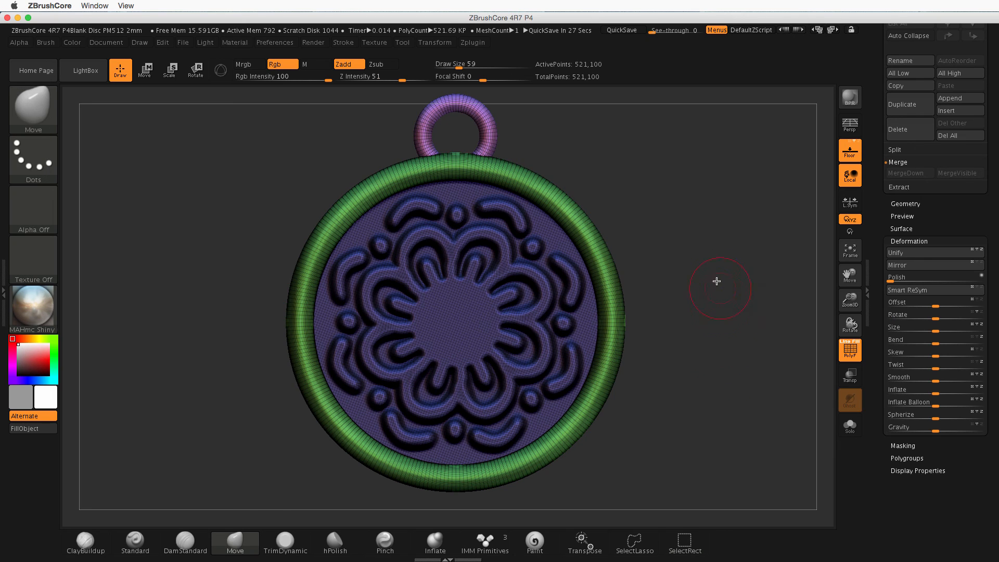
pyautogui.moveTo(719, 281)
pyautogui.keyDown('alt'); pyautogui.mouseDown()
pyautogui.moveTo(718, 294)
pyautogui.moveTo(732, 295)
pyautogui.mouseUp(); pyautogui.keyUp('alt')
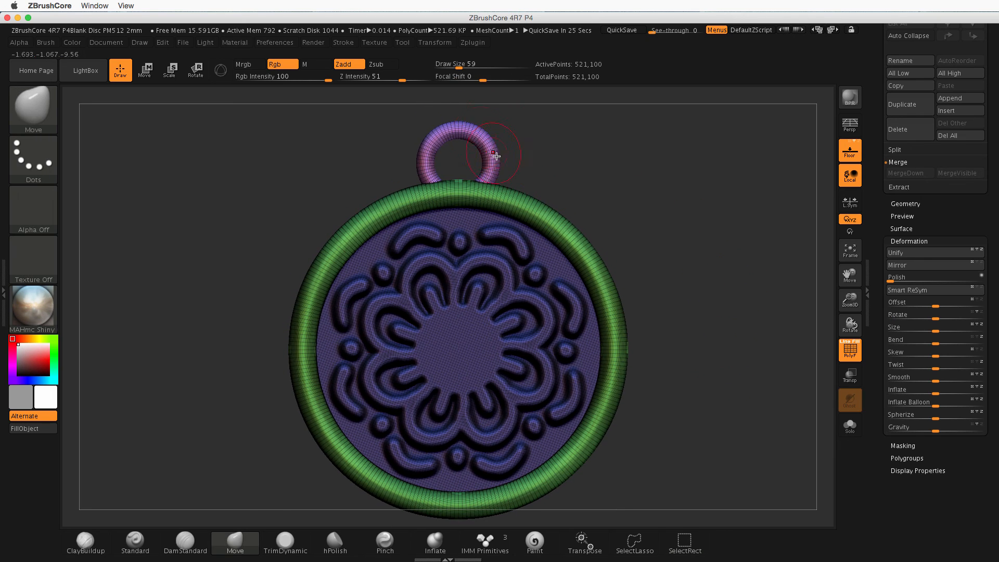
pyautogui.hotkey('ctrl', 'shift')
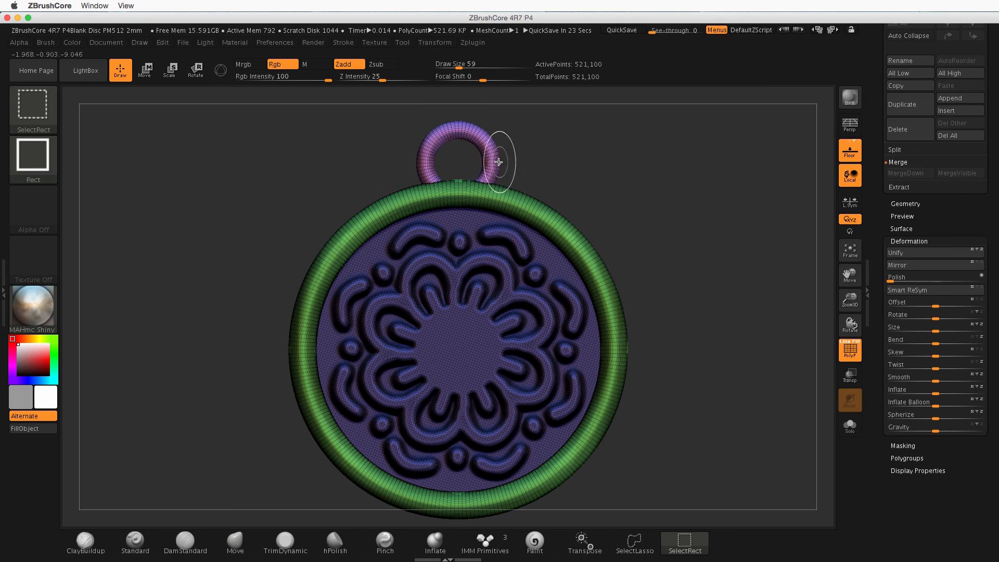
pyautogui.hotkey('ctrl', 'shift')
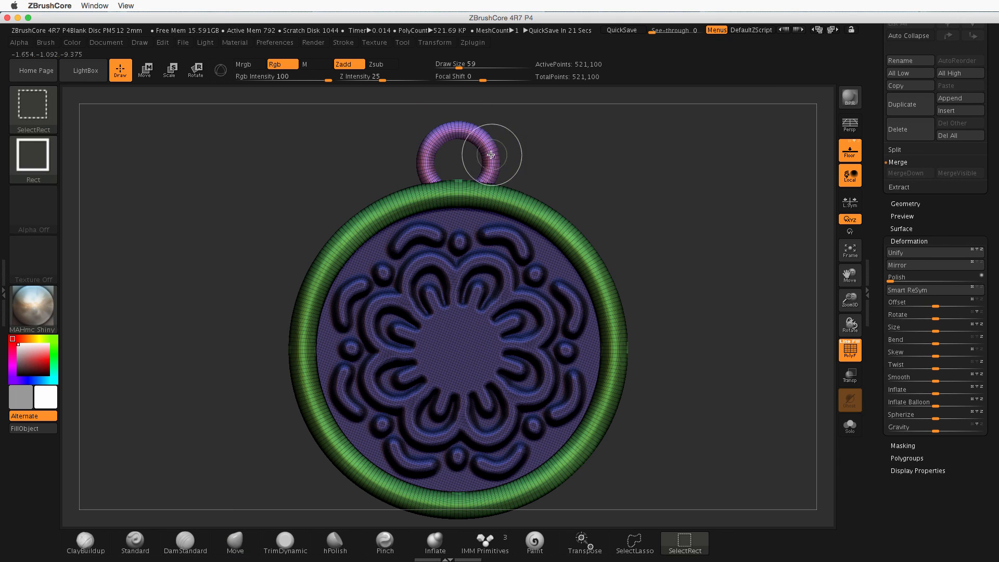
pyautogui.keyDown('ctrl'); pyautogui.keyDown('shift'); pyautogui.click(491, 155); pyautogui.keyUp('shift'); pyautogui.keyUp('ctrl')
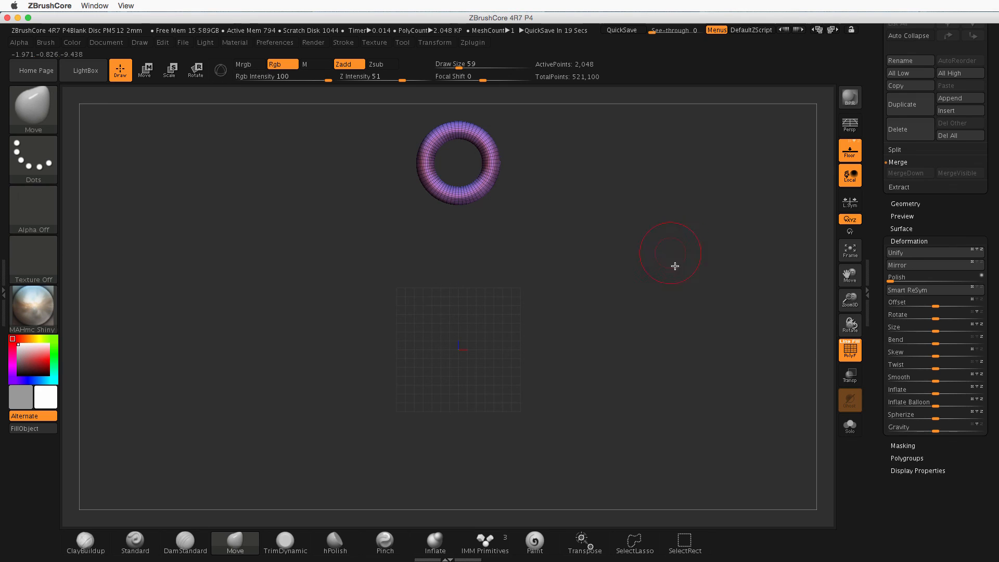
# Step: Adjust the isolated jump ring's thickness slightly with the Deformation Inflate and unhide the rest of the pendant
pyautogui.moveTo(935, 395)
pyautogui.mouseDown()
pyautogui.moveTo(920, 394)
pyautogui.moveTo(932, 394)
pyautogui.mouseUp()
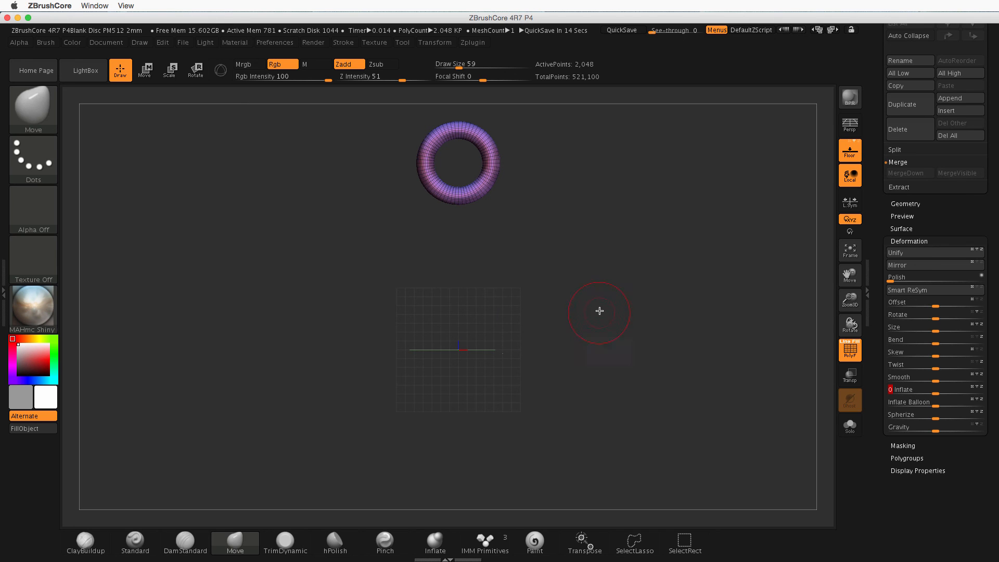
pyautogui.keyDown('ctrl'); pyautogui.keyDown('shift'); pyautogui.click(666, 248); pyautogui.keyUp('shift'); pyautogui.keyUp('ctrl')
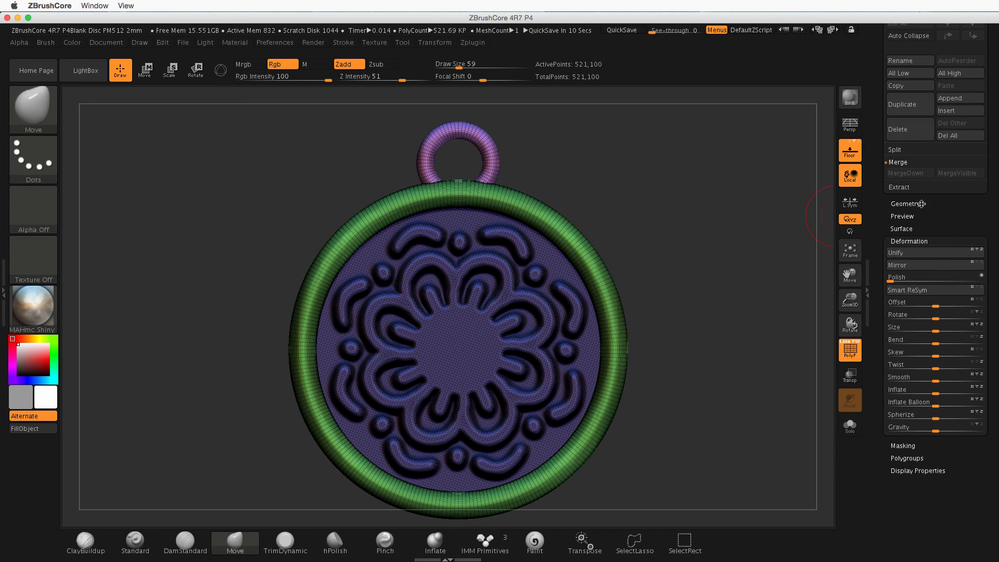
# Step: Hide the polyframe and start exporting the pendant mesh in OBJ format
pyautogui.click(850, 350)
pyautogui.keyDown('alt'); pyautogui.moveTo(685, 355); pyautogui.dragTo(696, 282); pyautogui.keyUp('alt')
pyautogui.moveTo(993, 182); pyautogui.dragTo(993, 253)
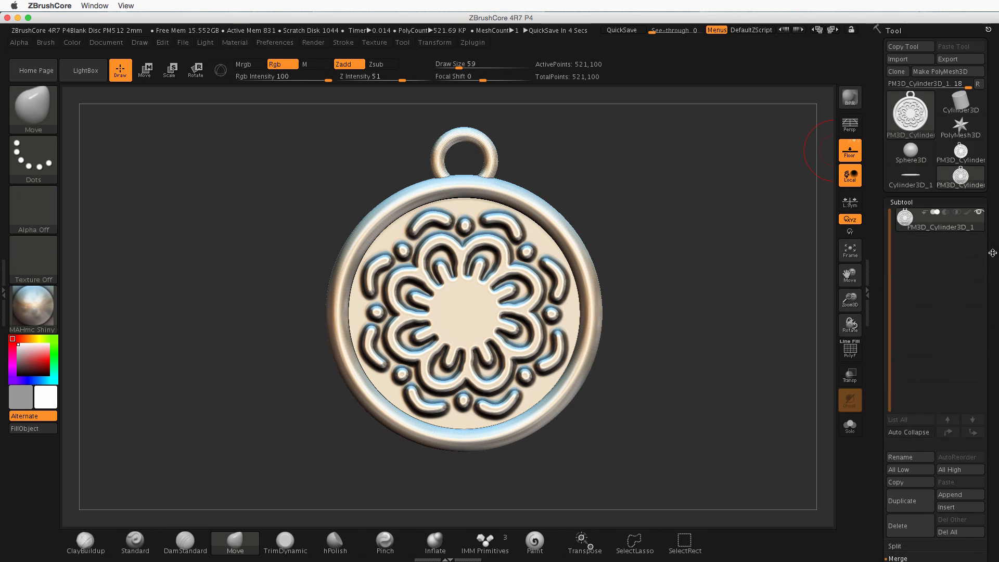
pyautogui.click(954, 60)
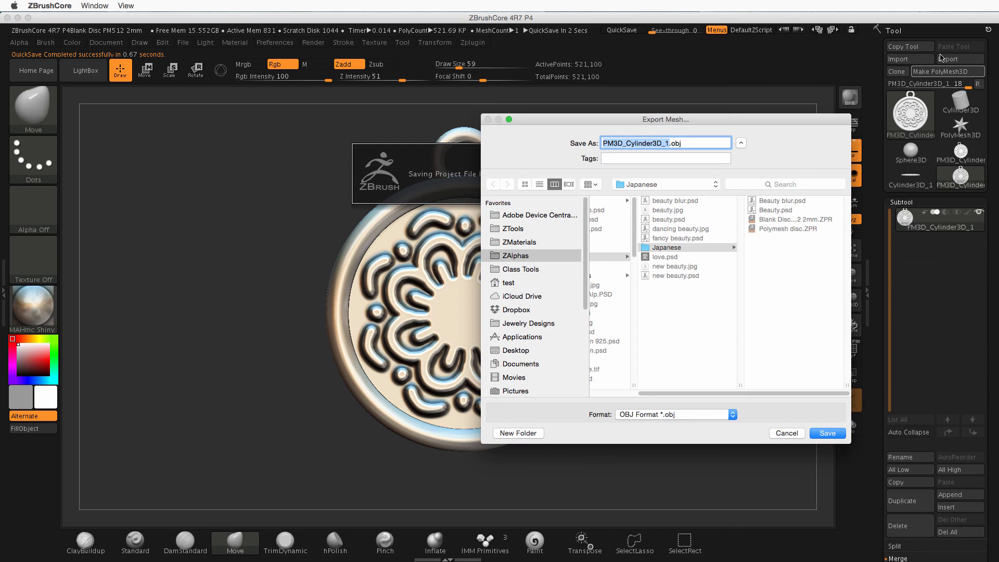